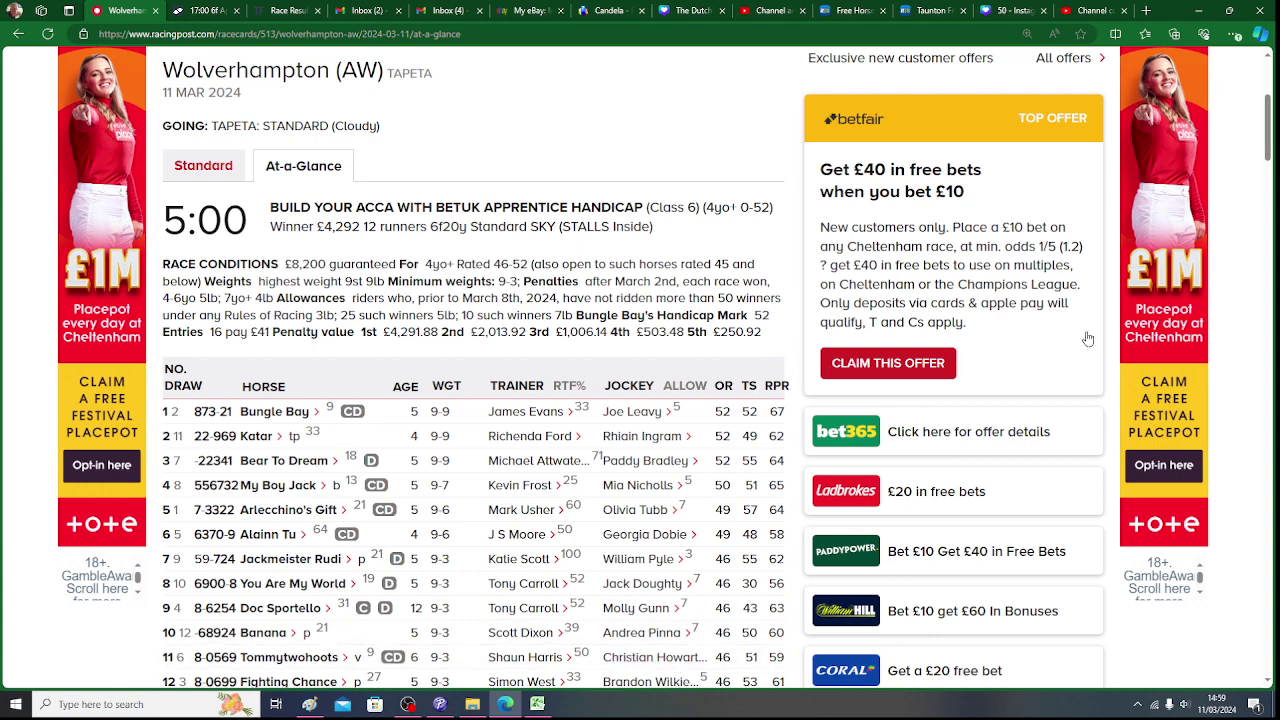
# Review the Wolverhampton 5:00 racecard runners and switch to the Excel ratings sheet, locating the top-rated horse Bungle Bay.
pyautogui.moveTo(1271, 128); pyautogui.dragTo(1271, 140)
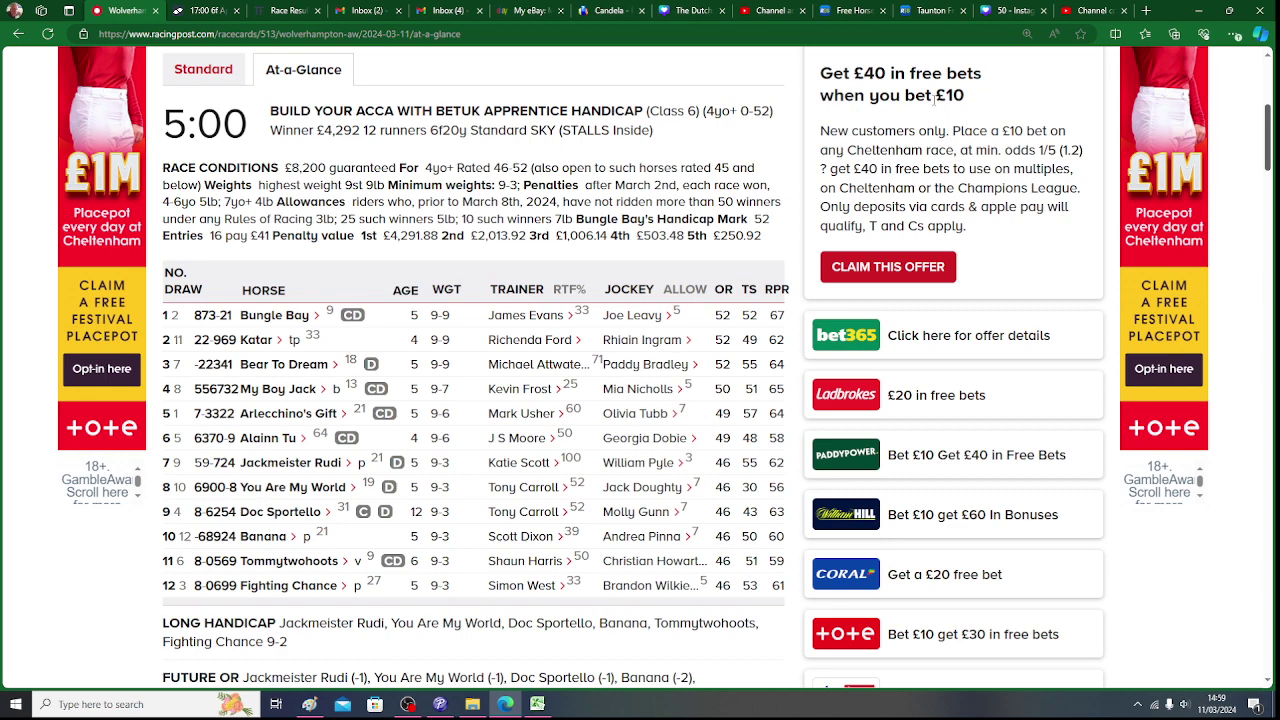
pyautogui.click(538, 704)
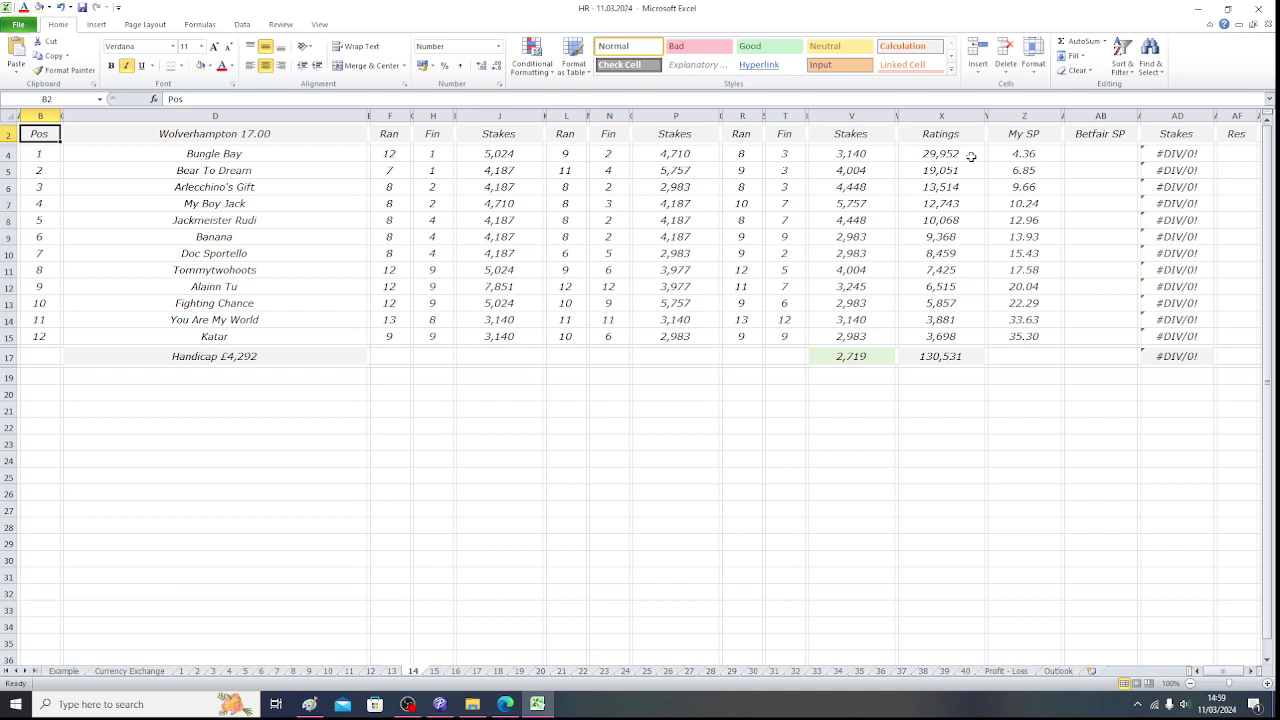
pyautogui.click(257, 155)
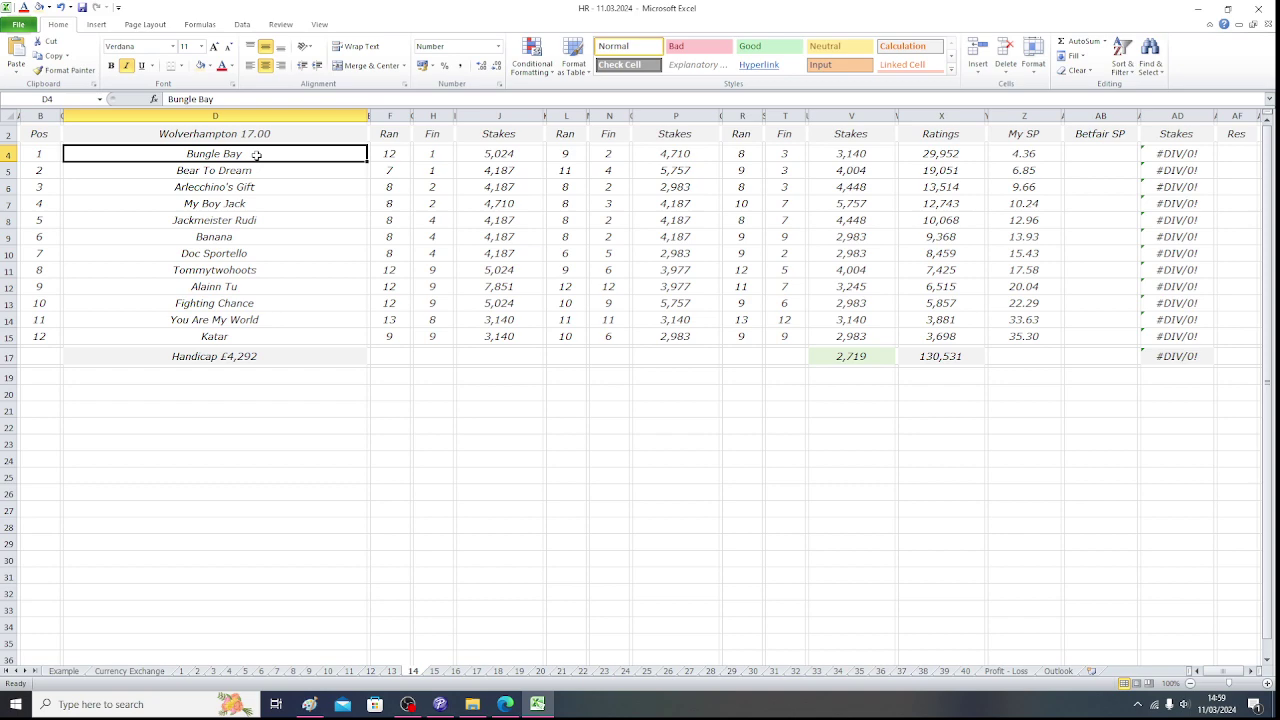
# Look up Bungle Bay's back price on the Betfair 17:00 Wolverhampton market and enter 3.2 as its Betfair SP in Excel.
pyautogui.click(1104, 153)
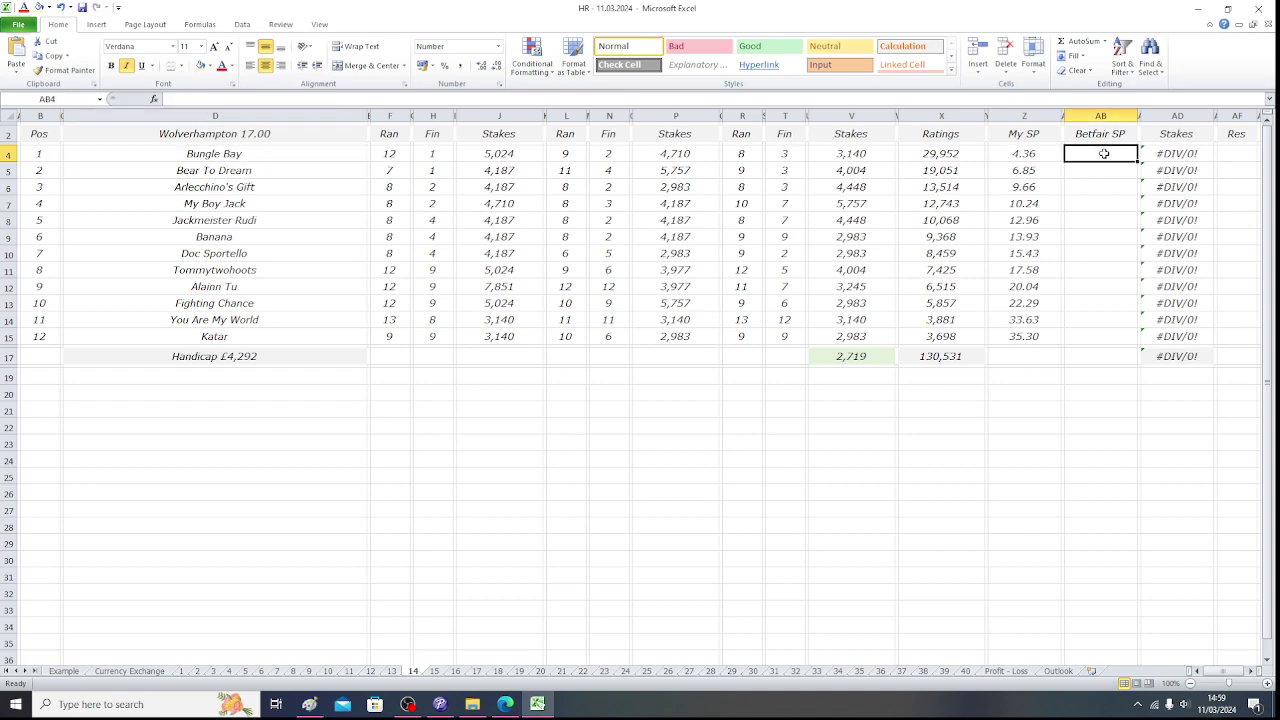
pyautogui.click(510, 708)
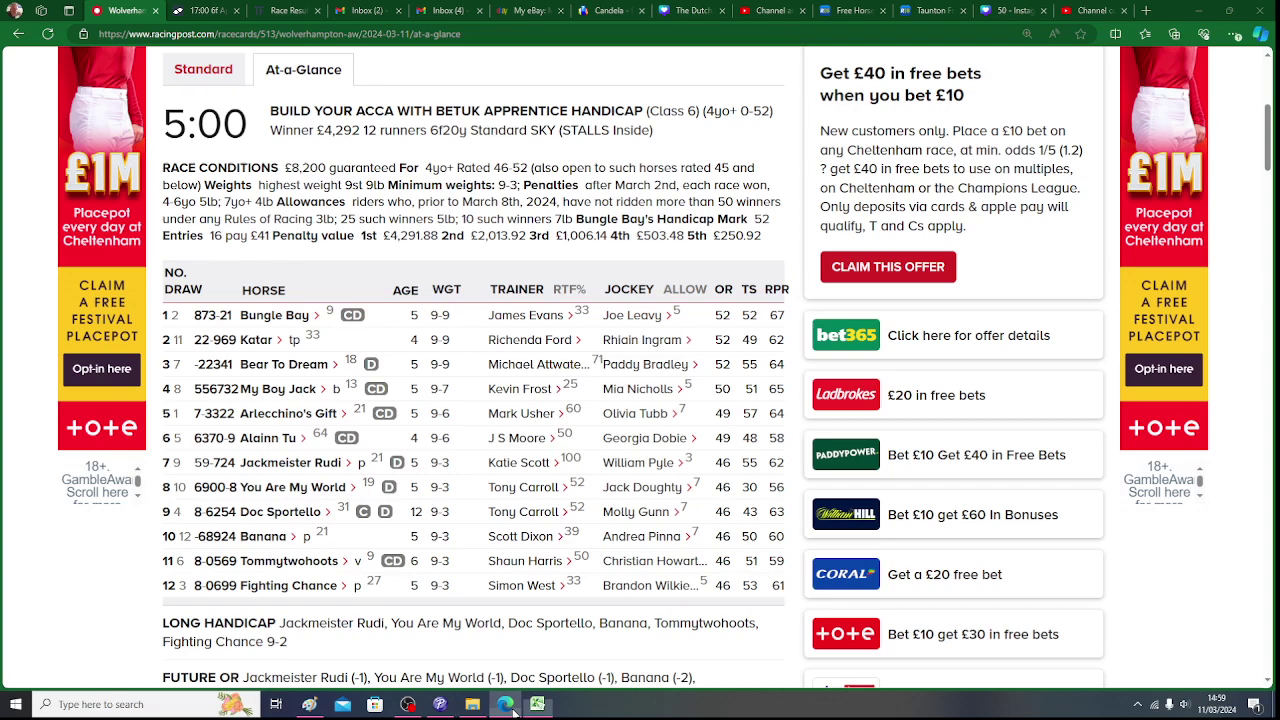
pyautogui.click(207, 10)
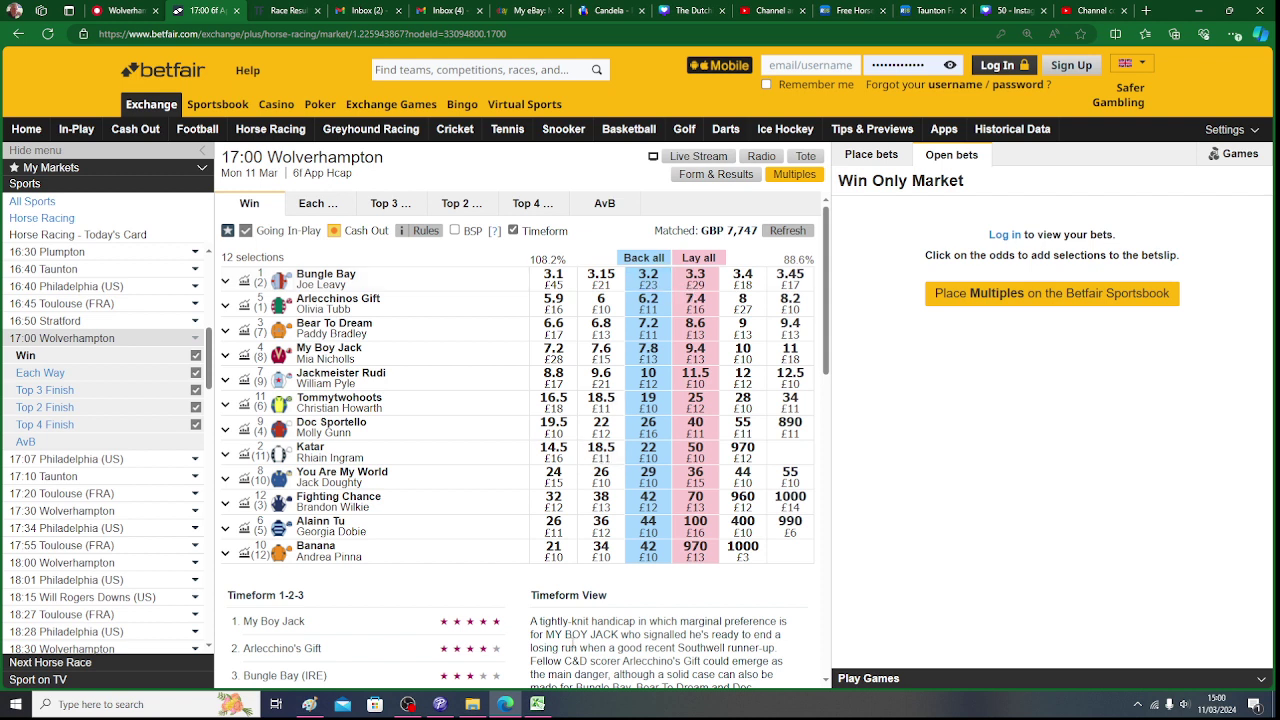
pyautogui.click(537, 704)
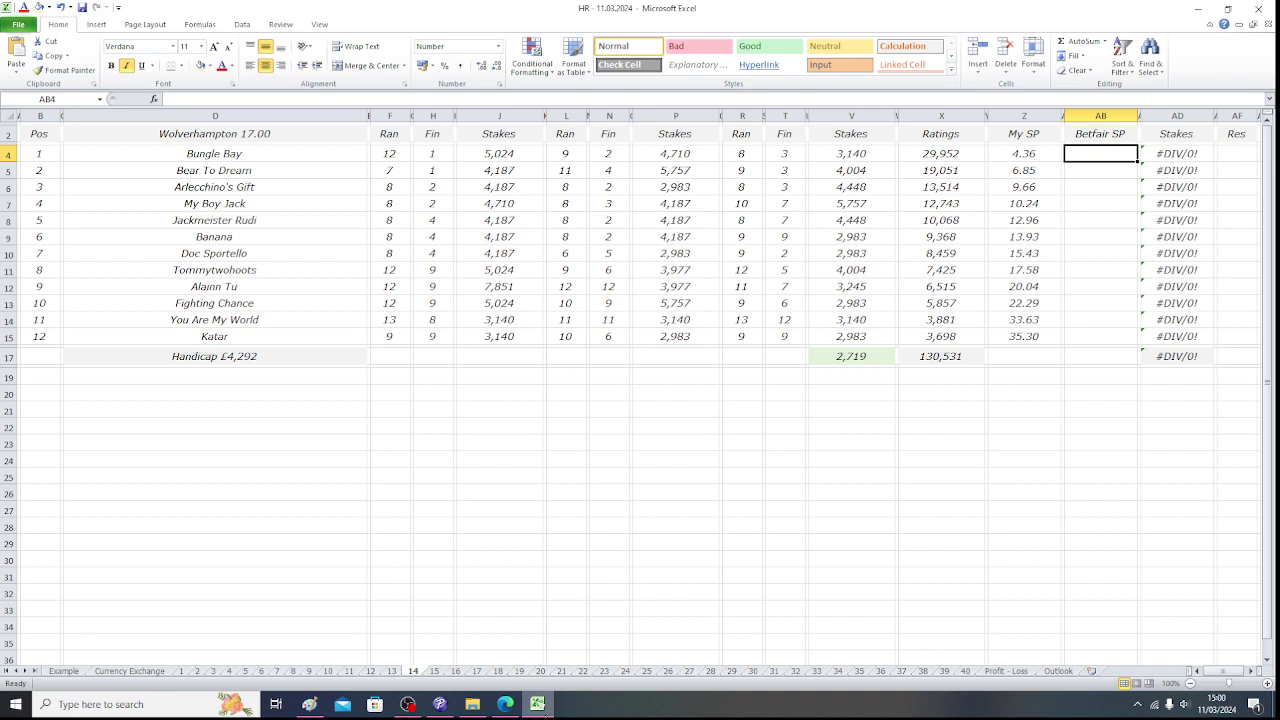
pyautogui.write('3.2')
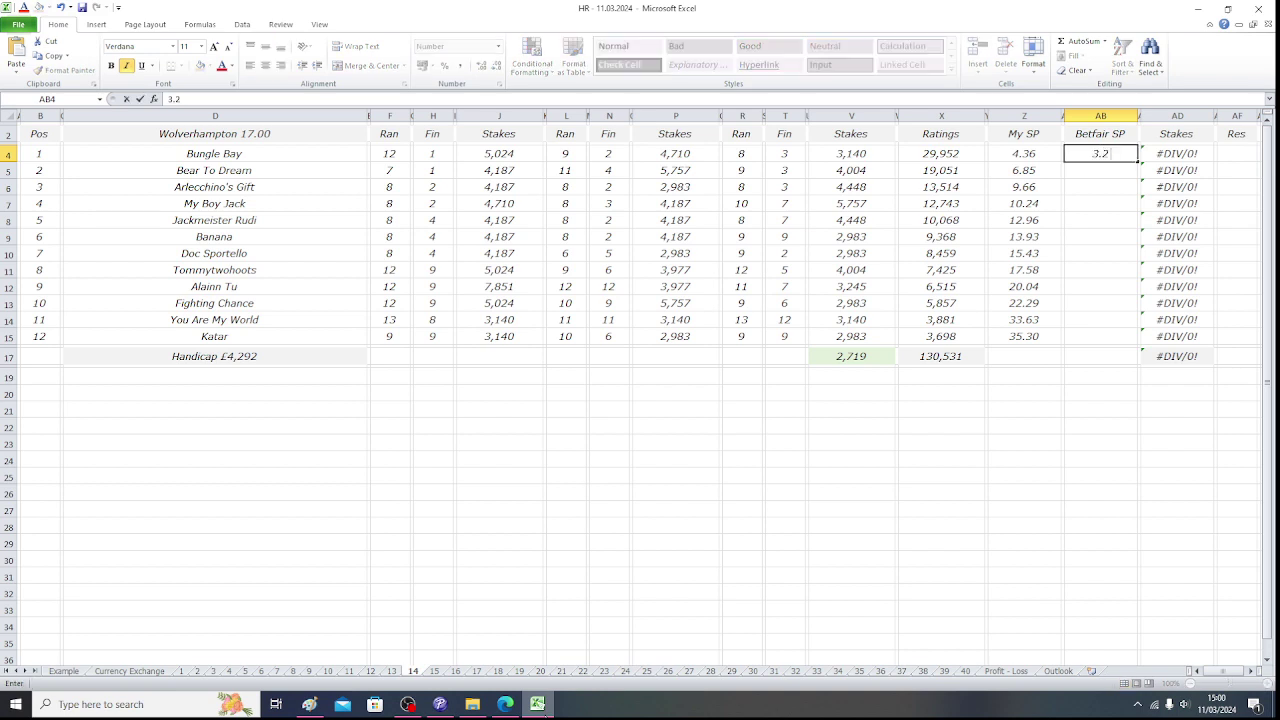
pyautogui.press('Tab')
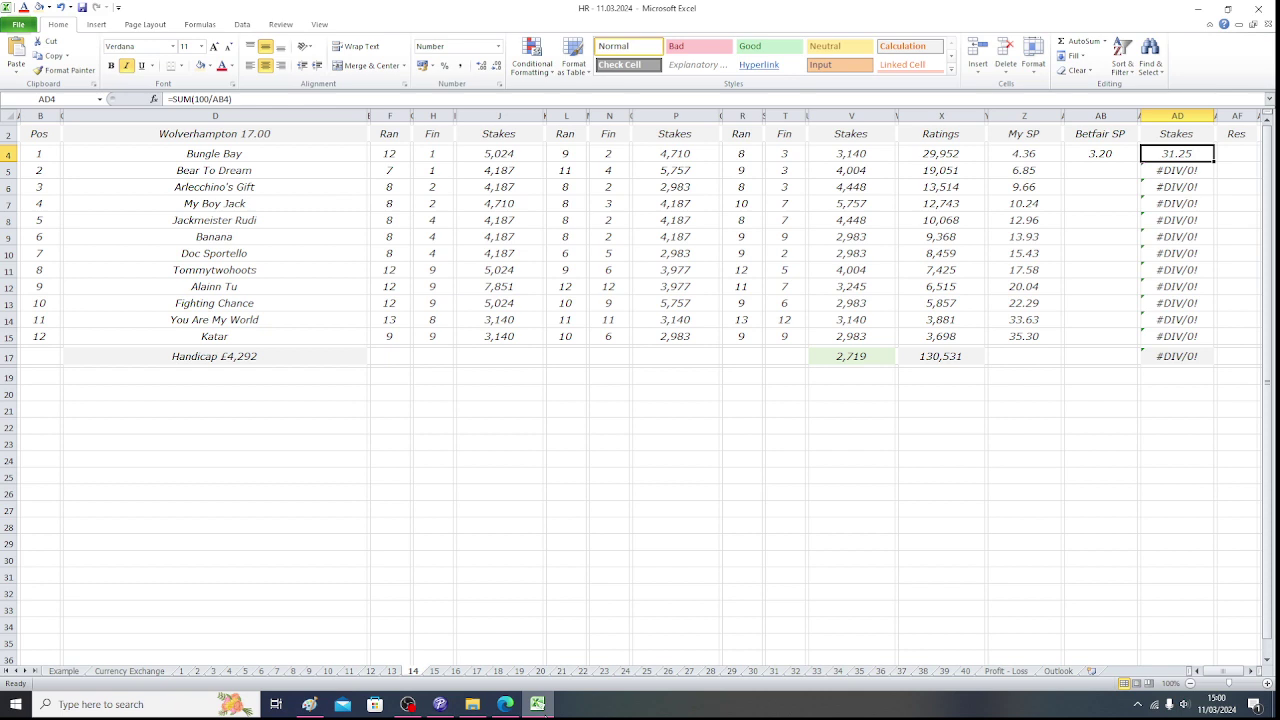
# Examine Bungle Bay's calculated stake against its Betfair SP, along with the price and stake cells for Bear To Dream.
pyautogui.press('Left')
pyautogui.press('Left')
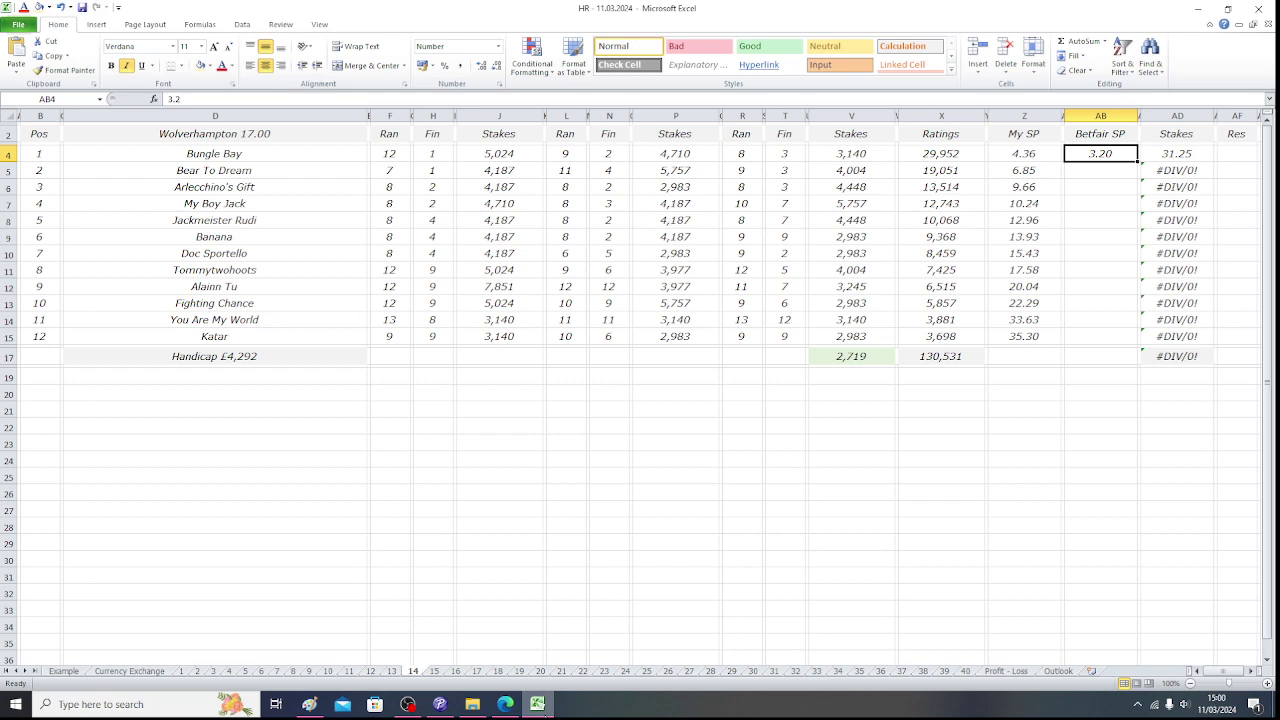
pyautogui.click(1125, 168)
pyautogui.press('Right')
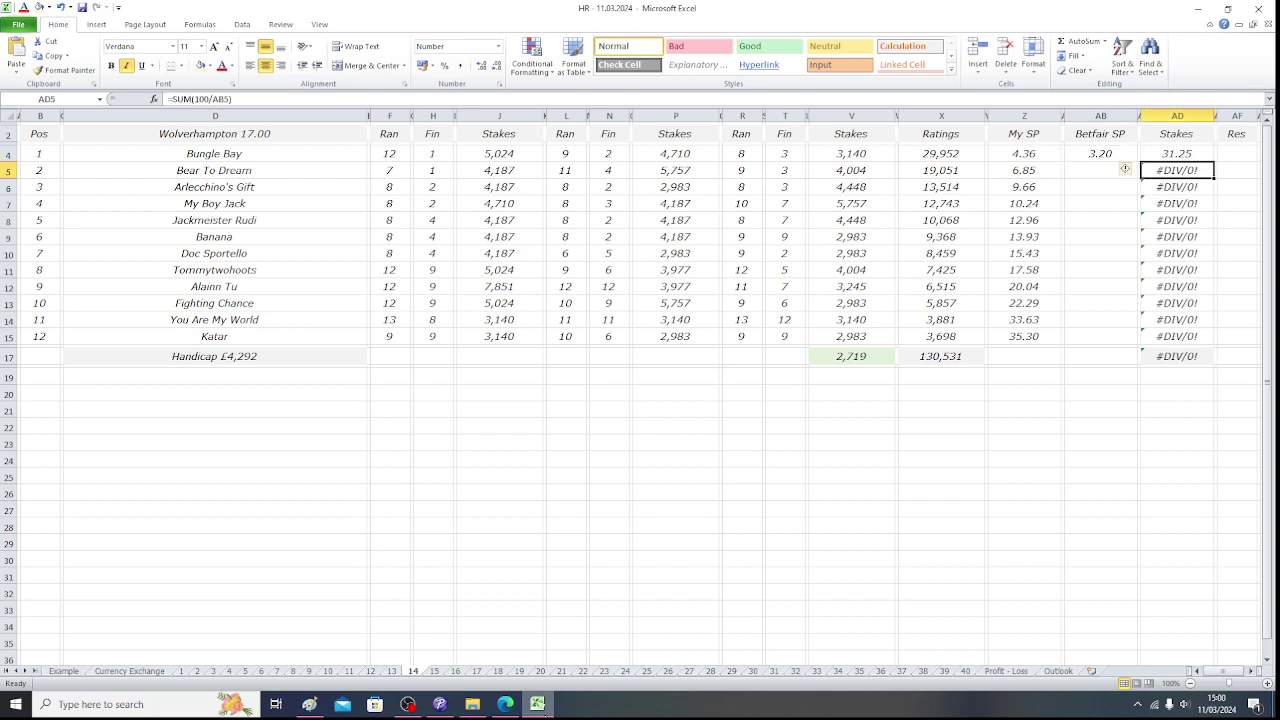
pyautogui.press('Up')
pyautogui.press('Up')
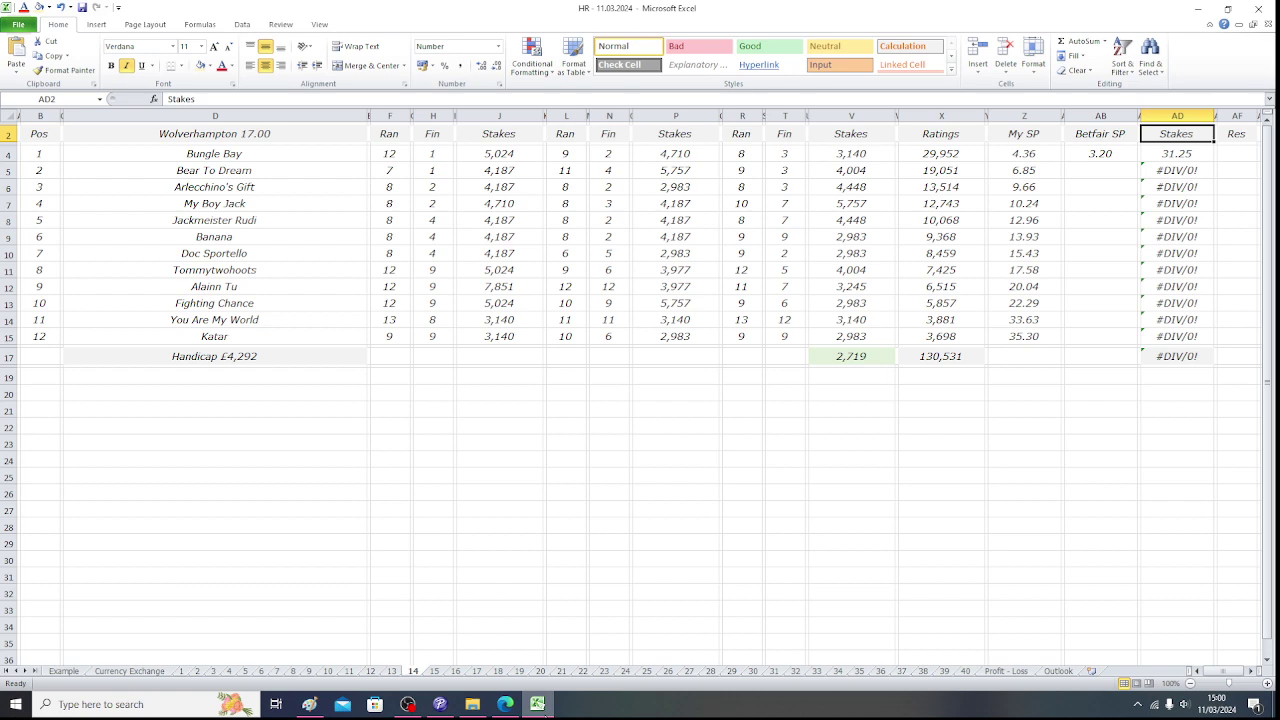
pyautogui.press('Down')
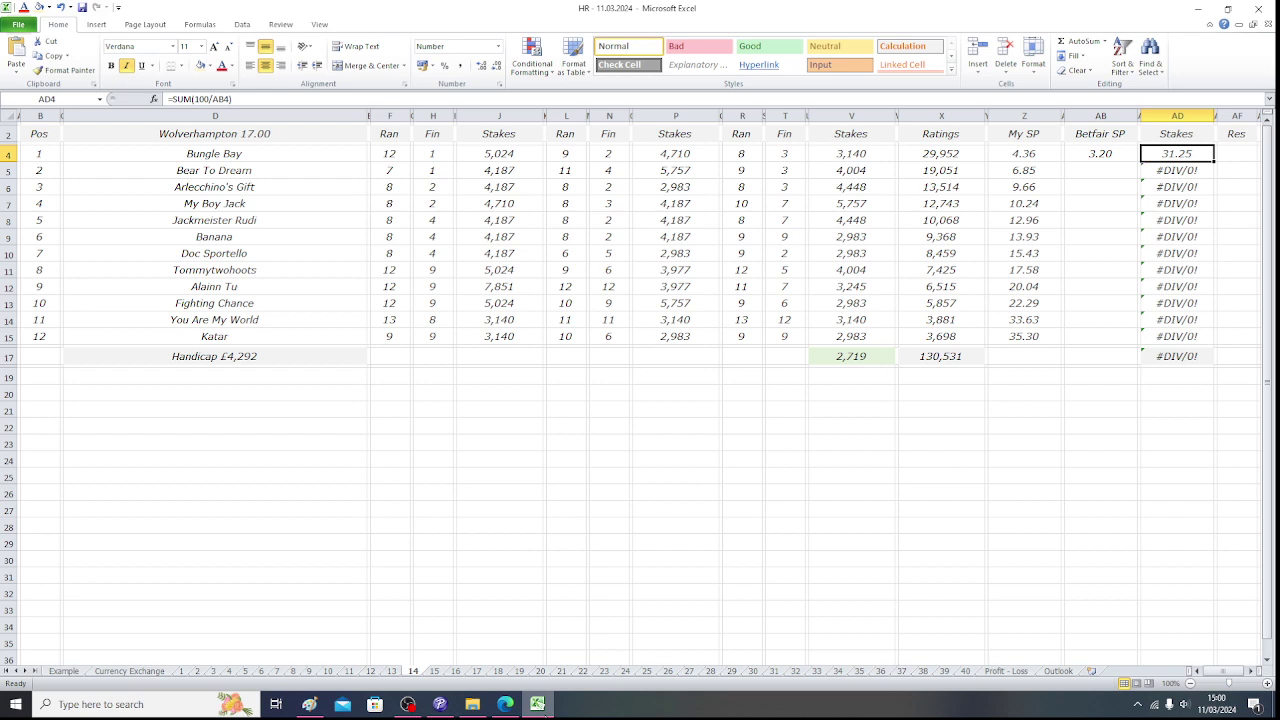
pyautogui.click(1176, 170)
pyautogui.click(1100, 170)
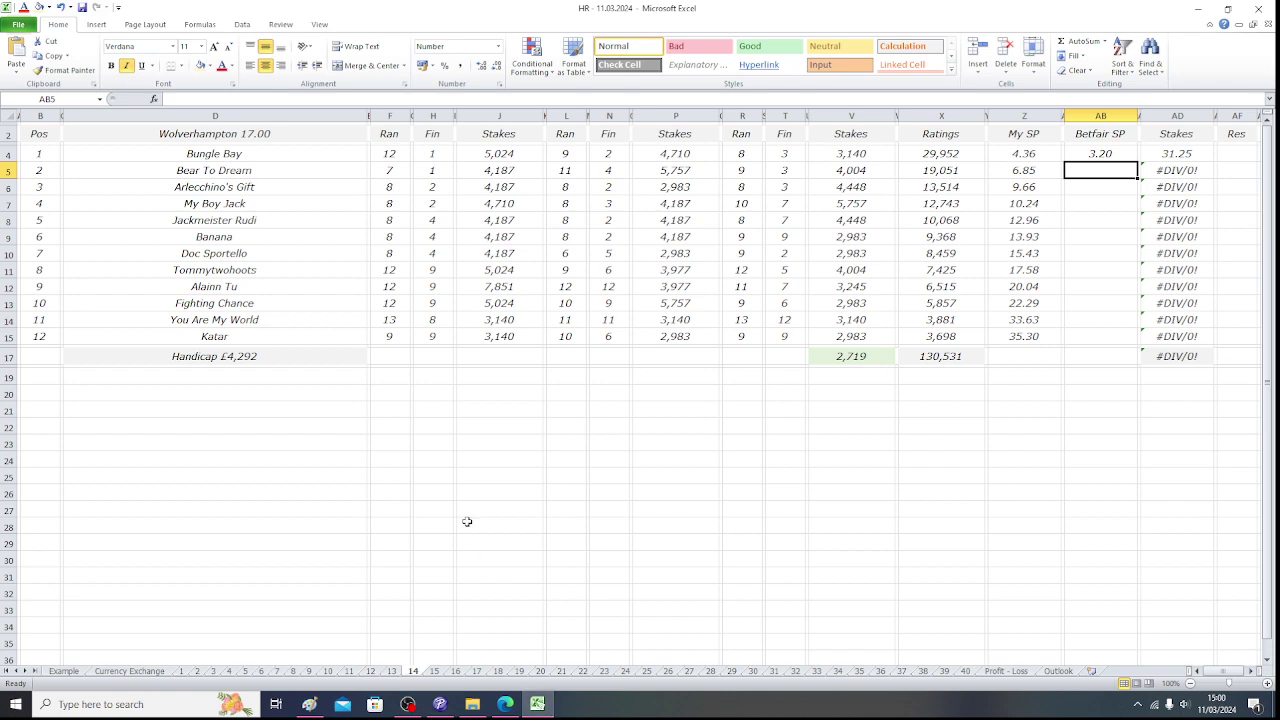
pyautogui.click(1179, 156)
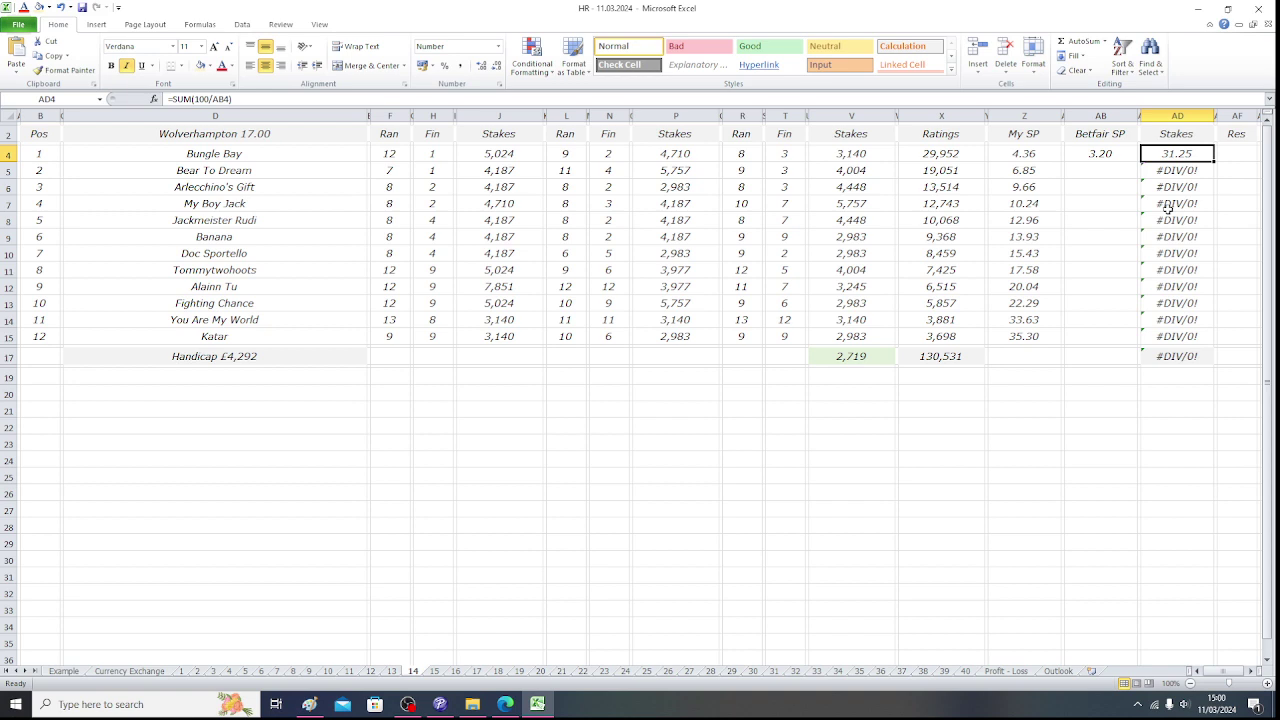
# Check Bear To Dream's back price on Betfair, enter 7.4 as its Betfair SP in Excel, and select the first two stakes.
pyautogui.click(303, 172)
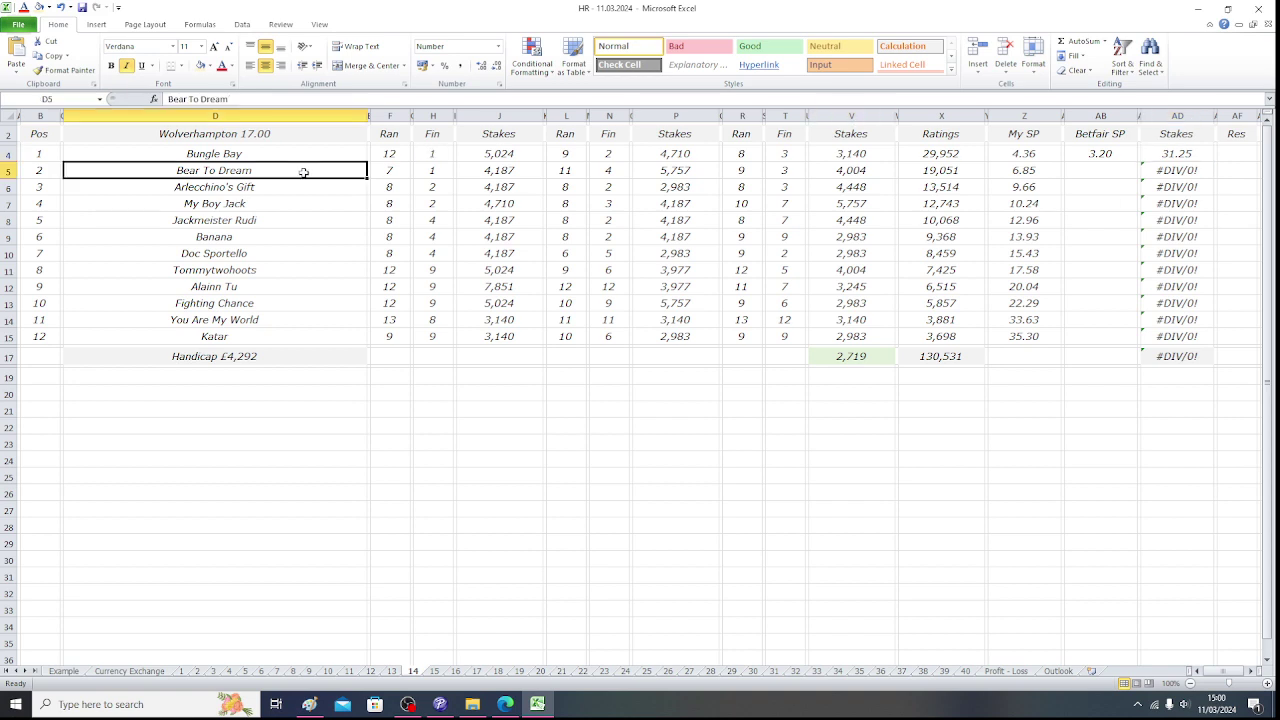
pyautogui.click(505, 704)
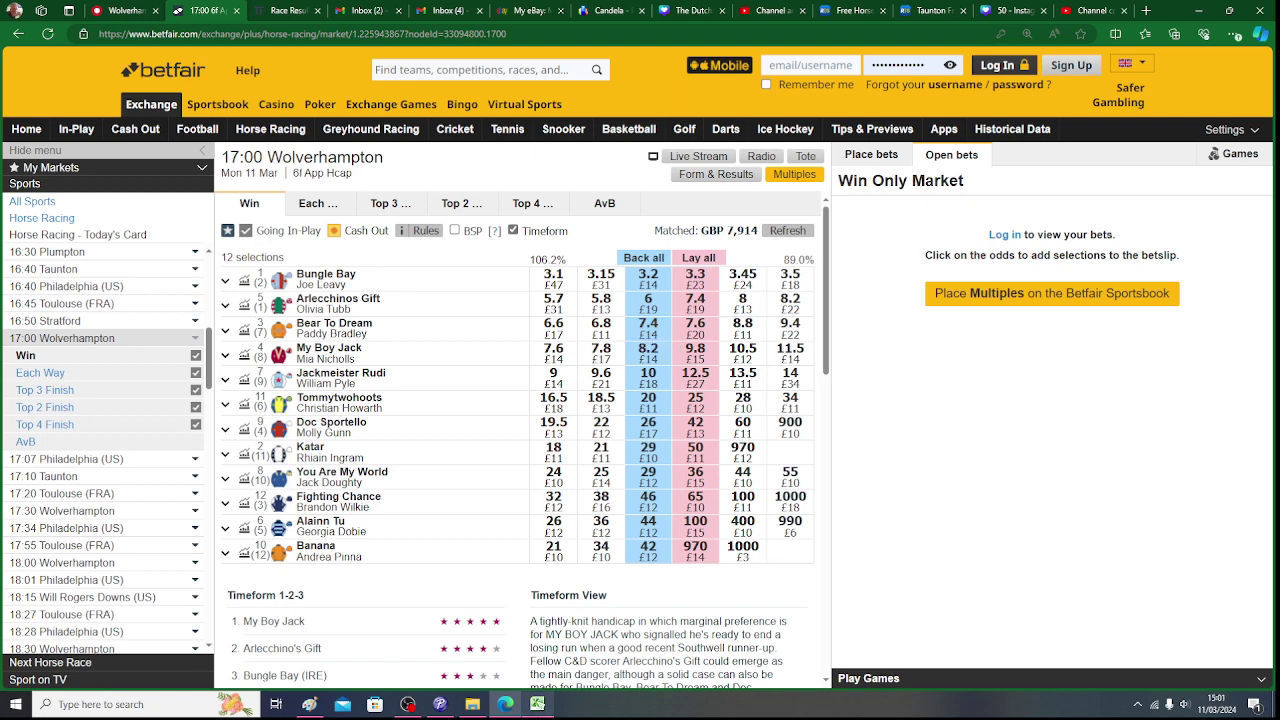
pyautogui.click(537, 704)
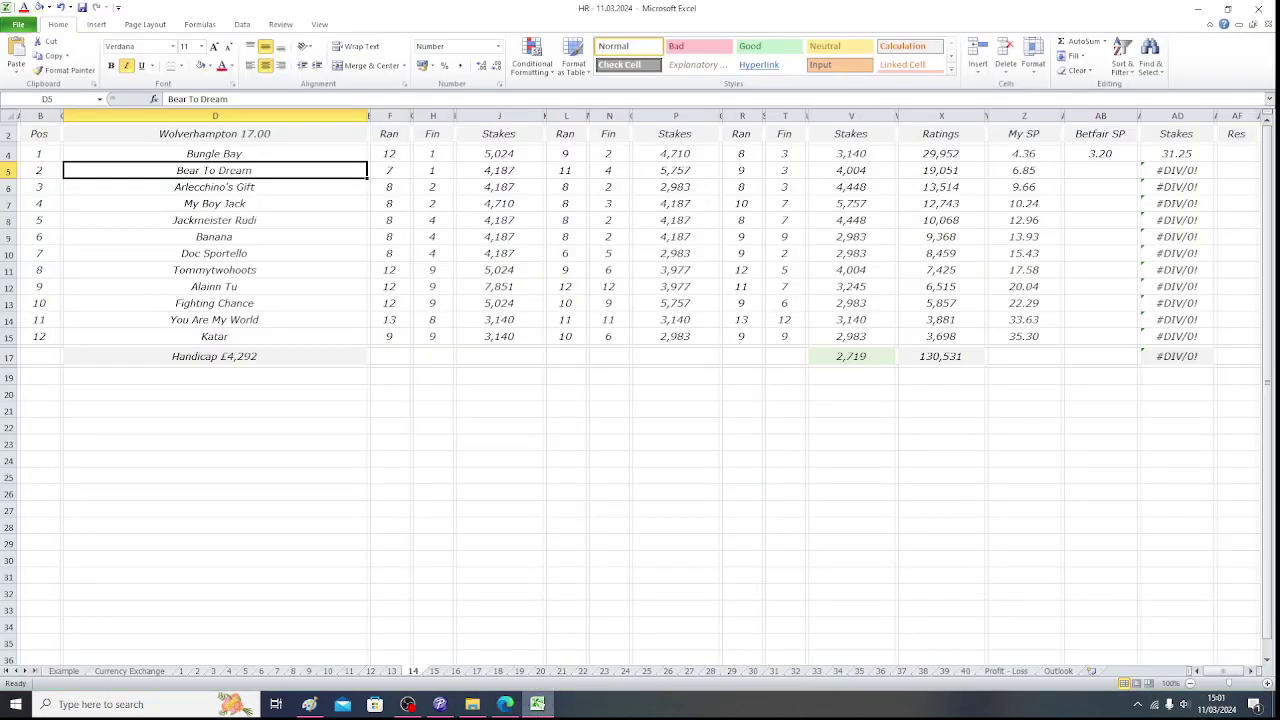
pyautogui.click(1097, 172)
pyautogui.write('7.4')
pyautogui.press('Tab')
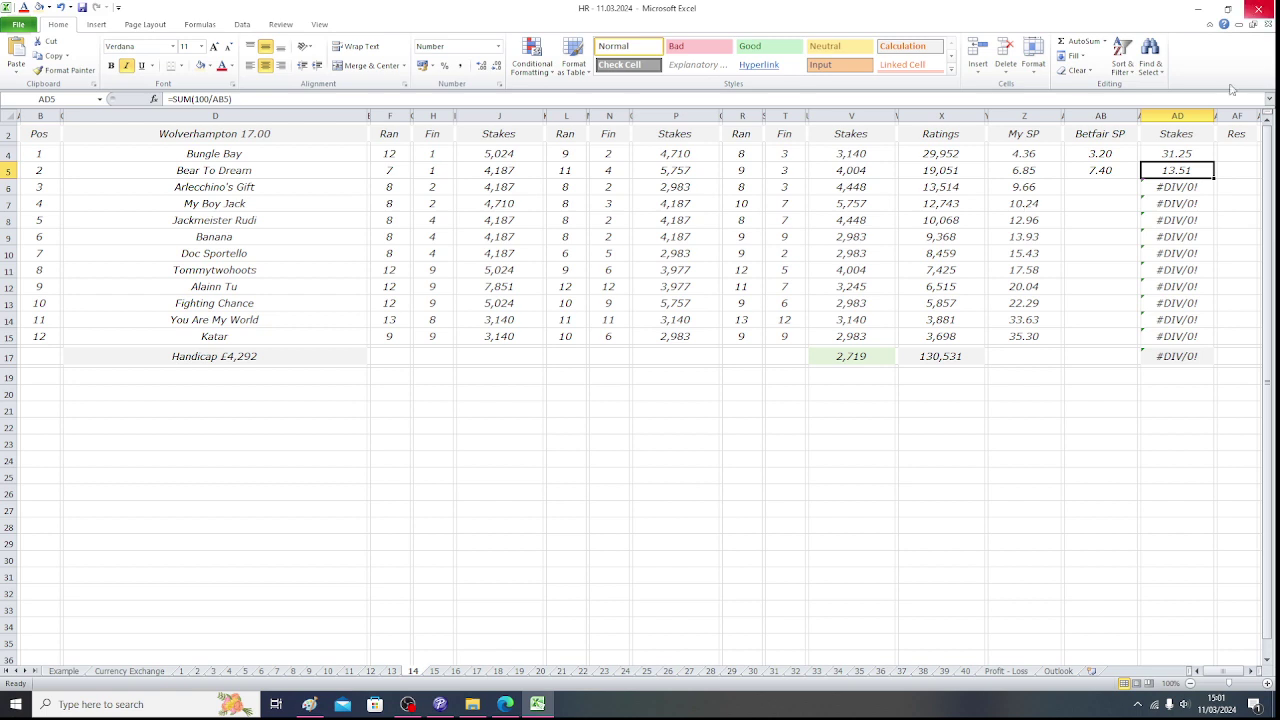
pyautogui.moveTo(1176, 152); pyautogui.dragTo(1176, 162)
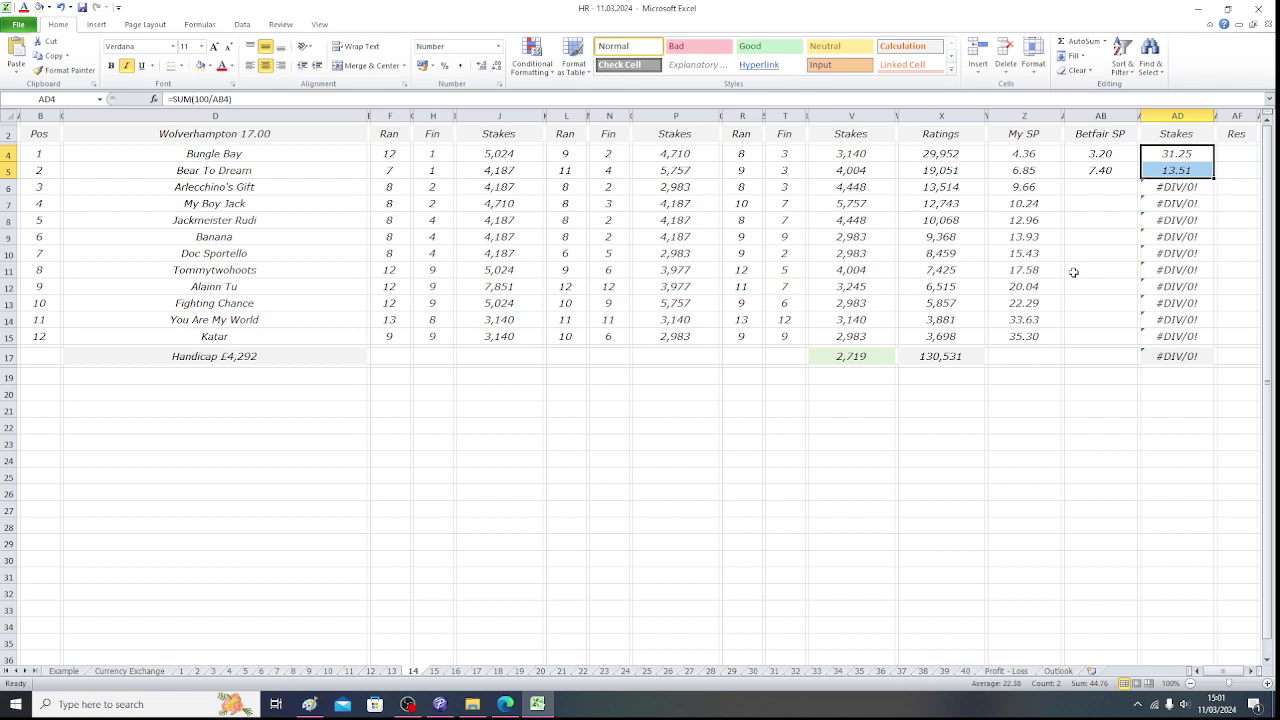
# Check Arlecchino's Gift's back price on the Betfair market and enter 6.2 as its Betfair SP in Excel.
pyautogui.click(1102, 184)
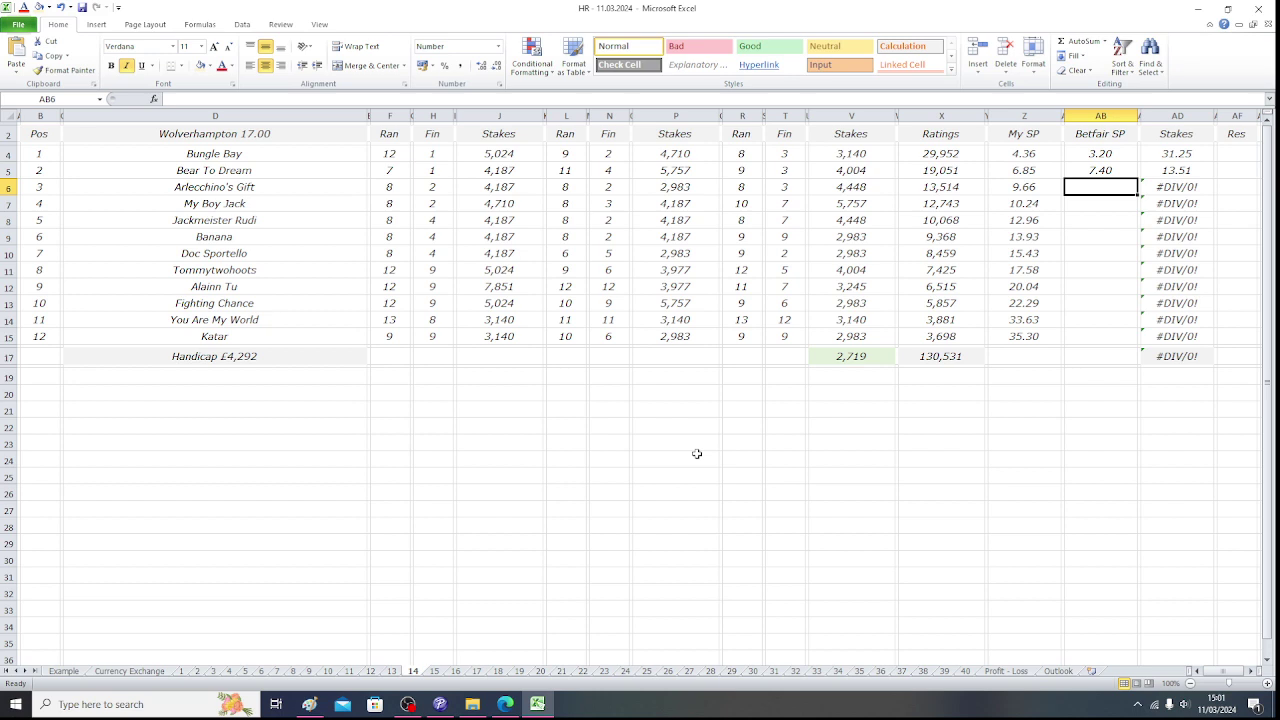
pyautogui.click(282, 189)
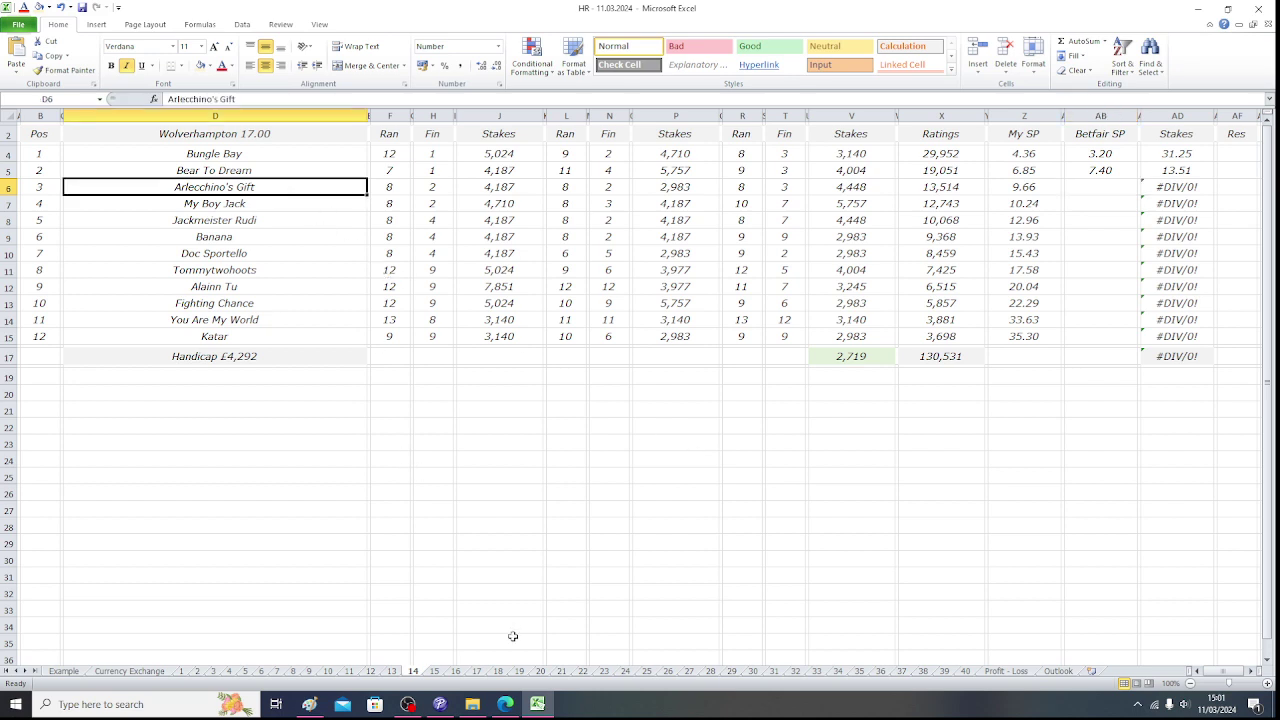
pyautogui.click(506, 705)
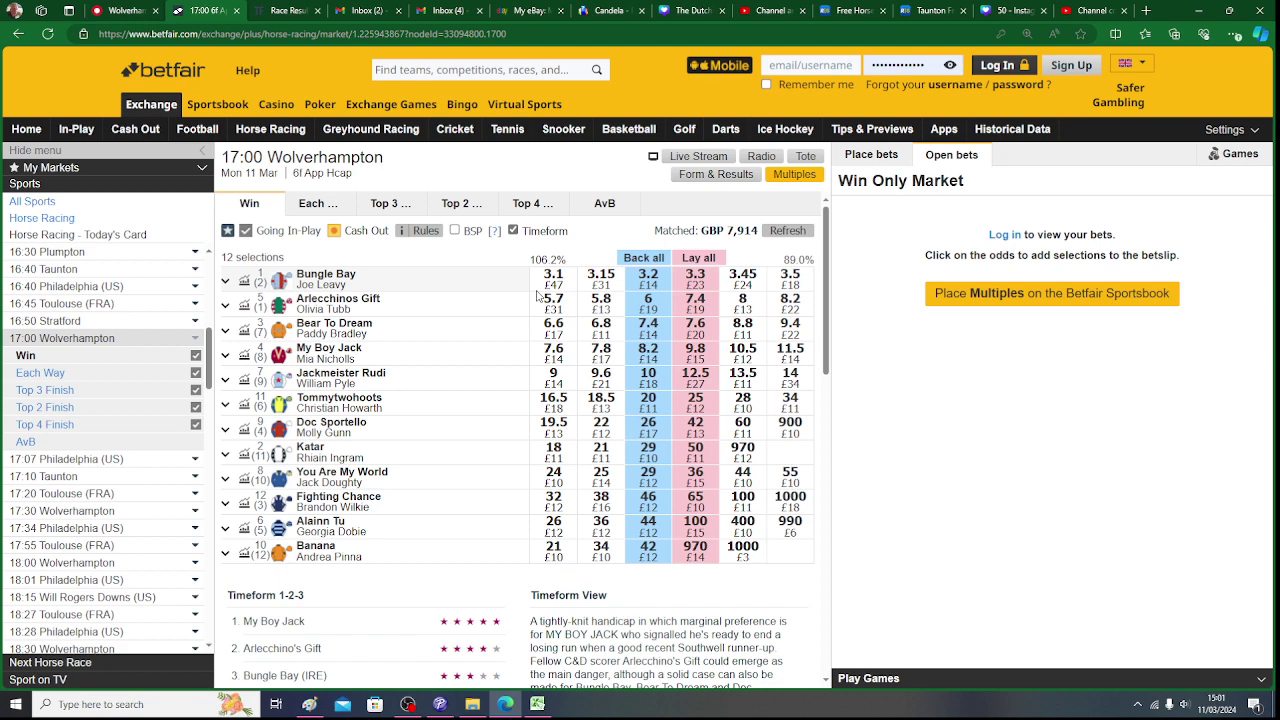
pyautogui.moveTo(551, 261)
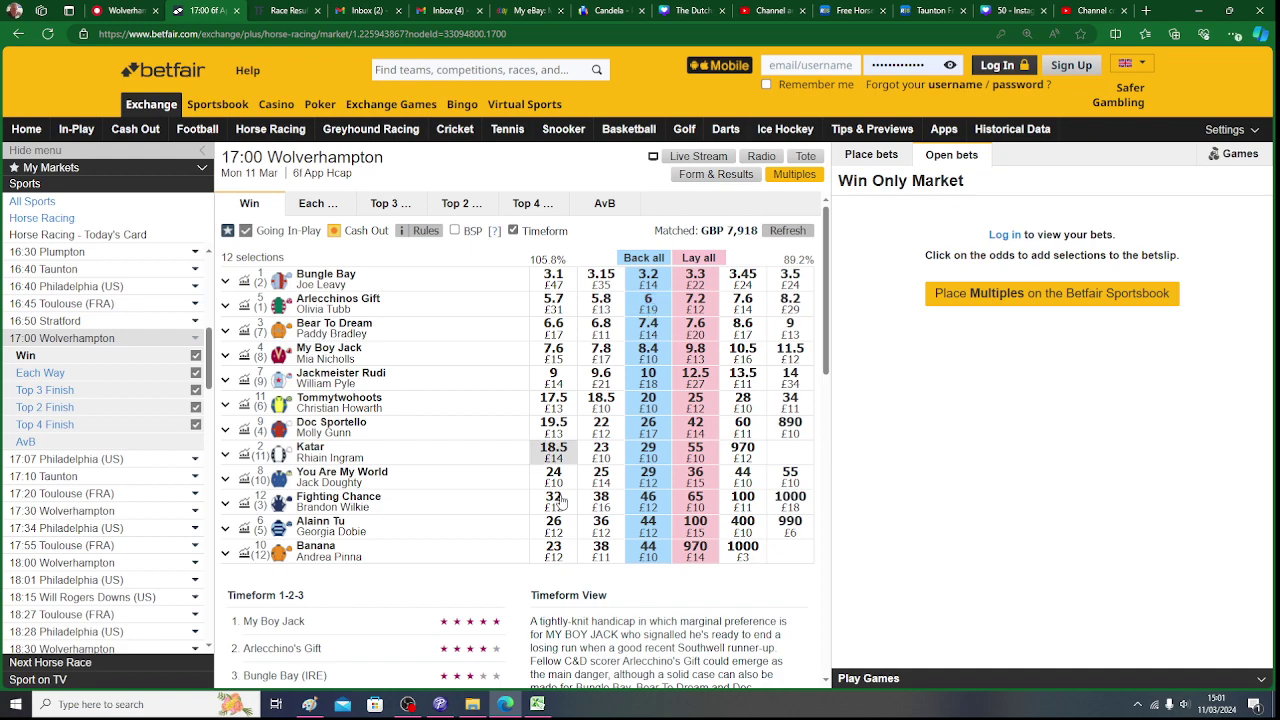
pyautogui.click(538, 705)
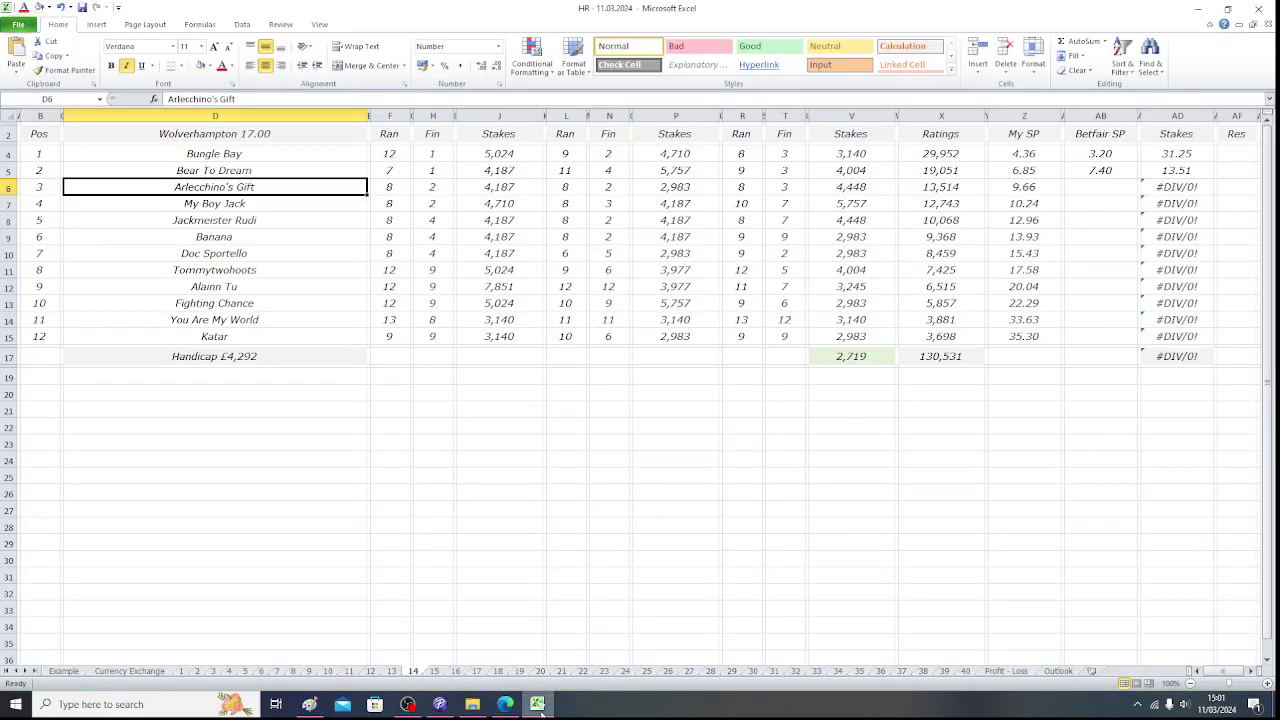
pyautogui.click(538, 705)
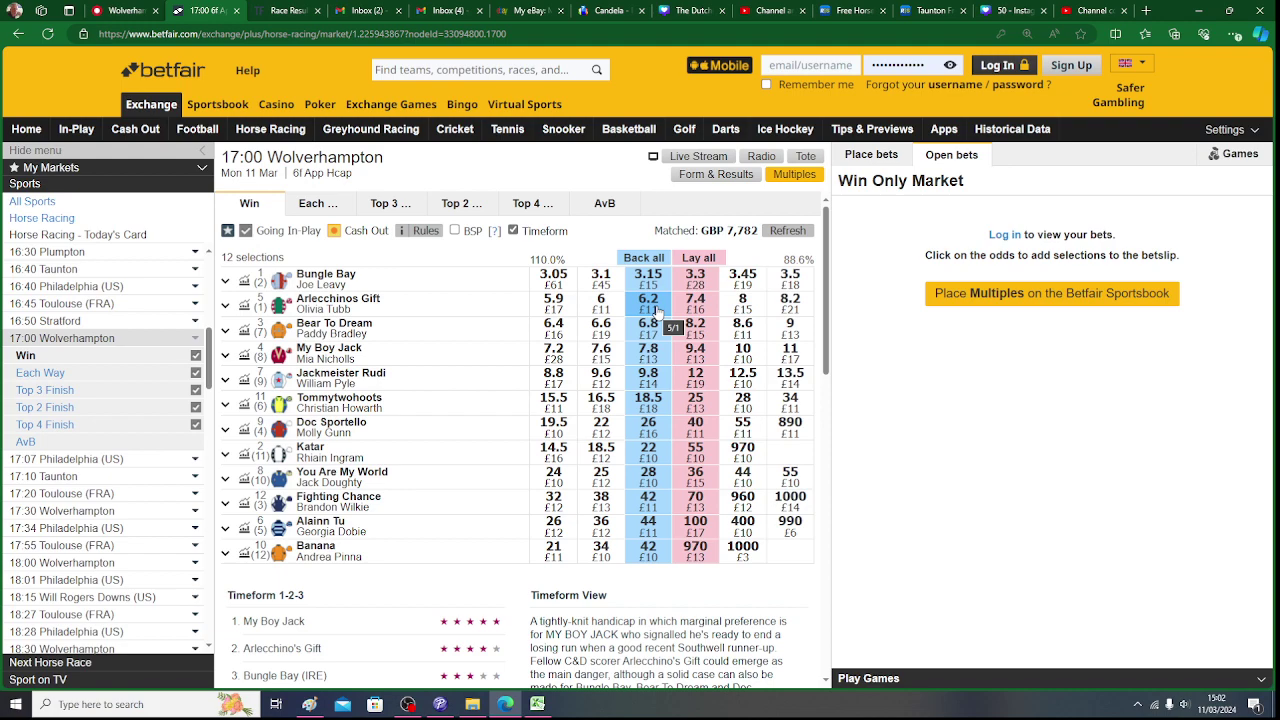
pyautogui.click(537, 704)
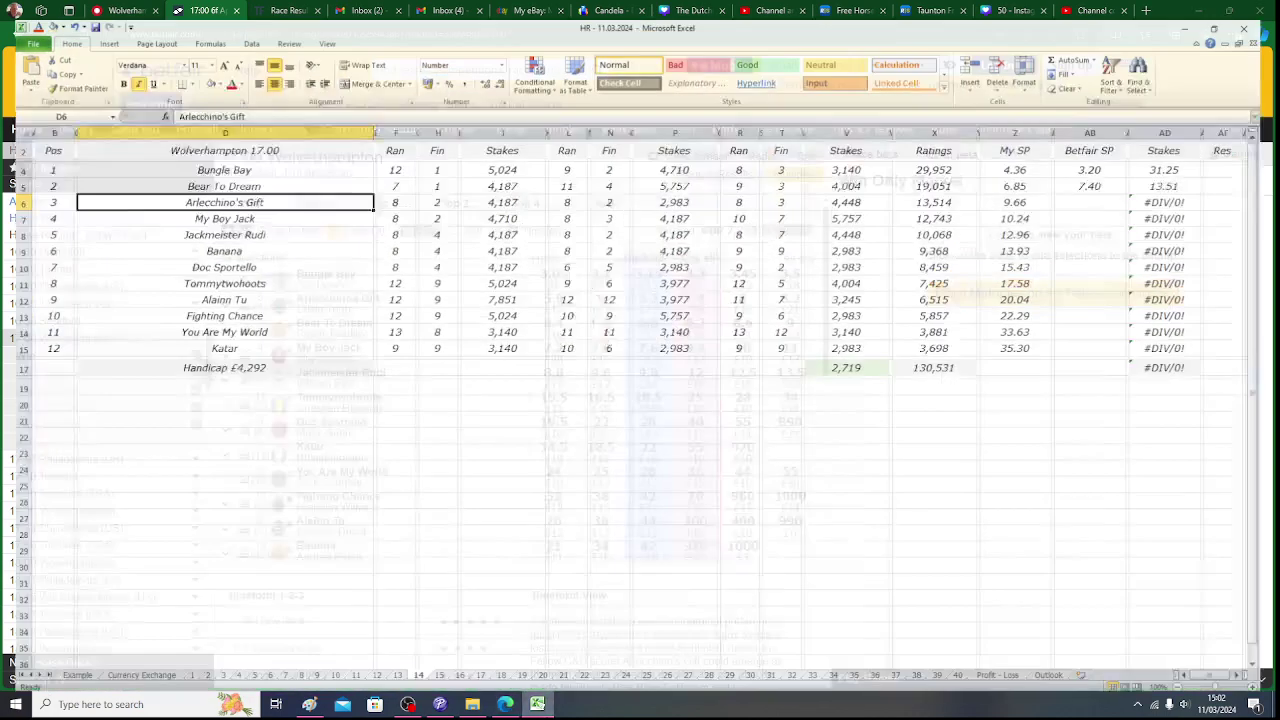
pyautogui.click(1096, 189)
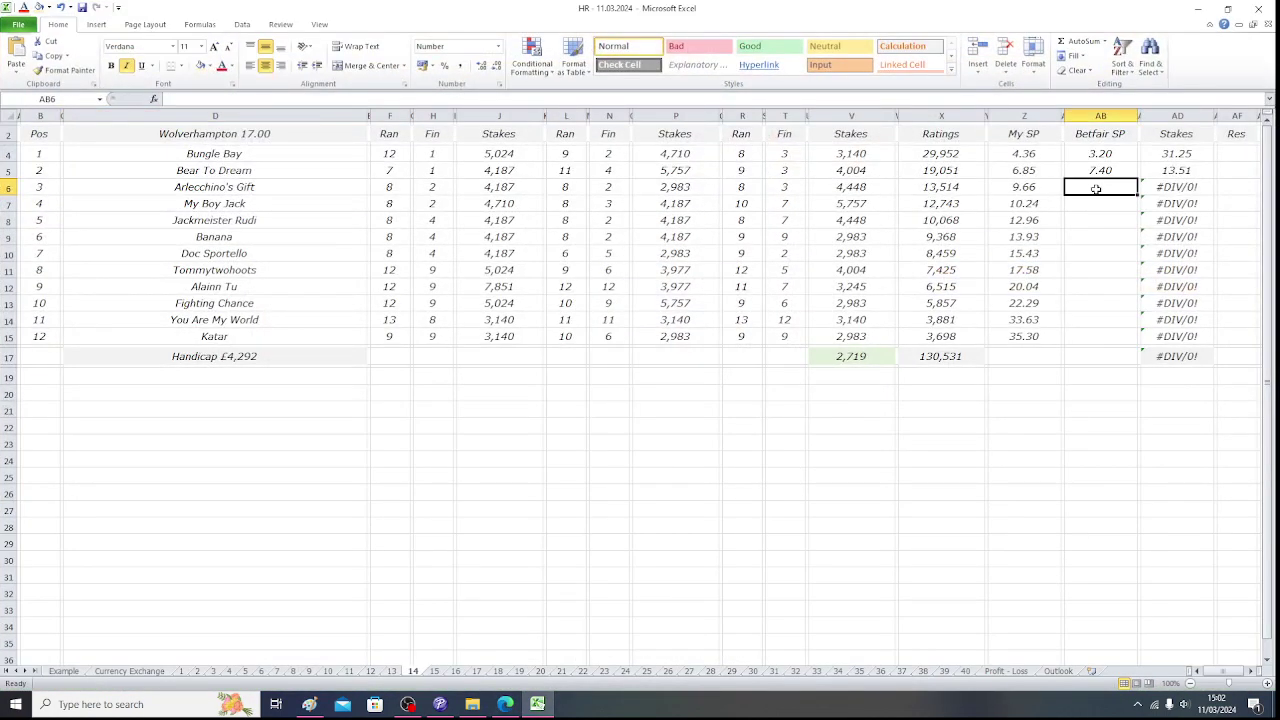
pyautogui.write('6.2')
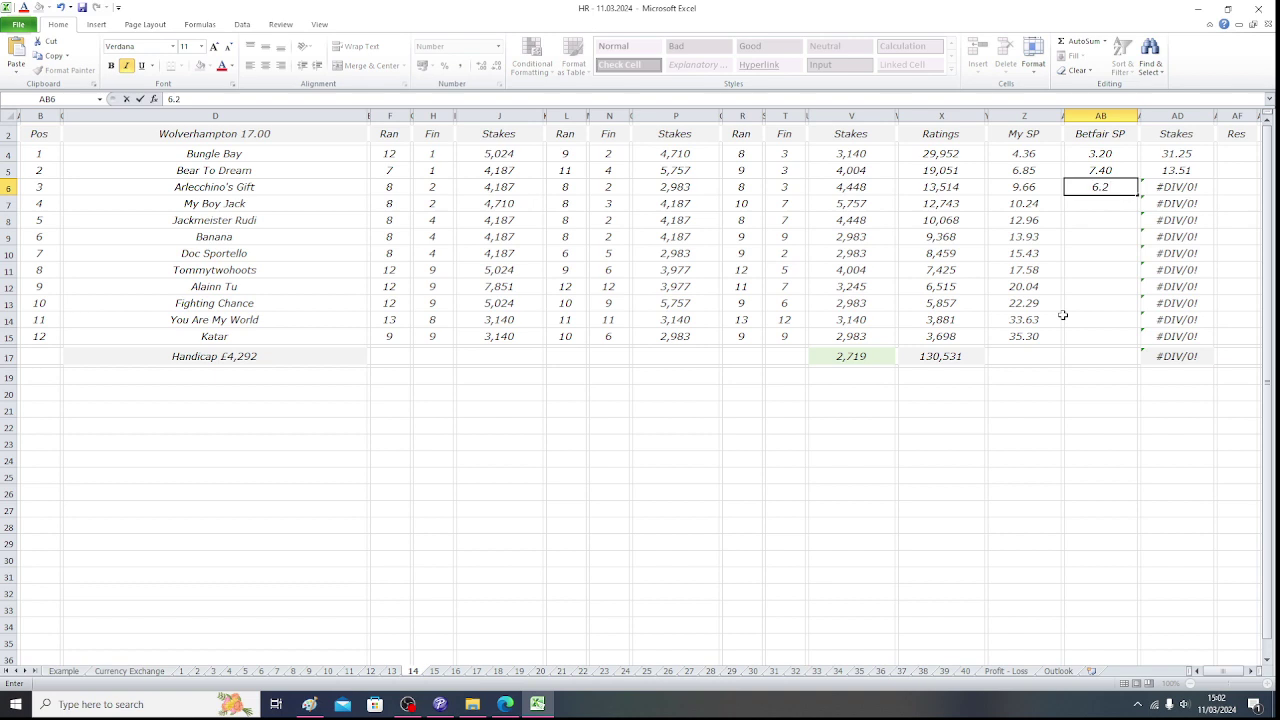
pyautogui.hotkey('ctrl', 'Return')
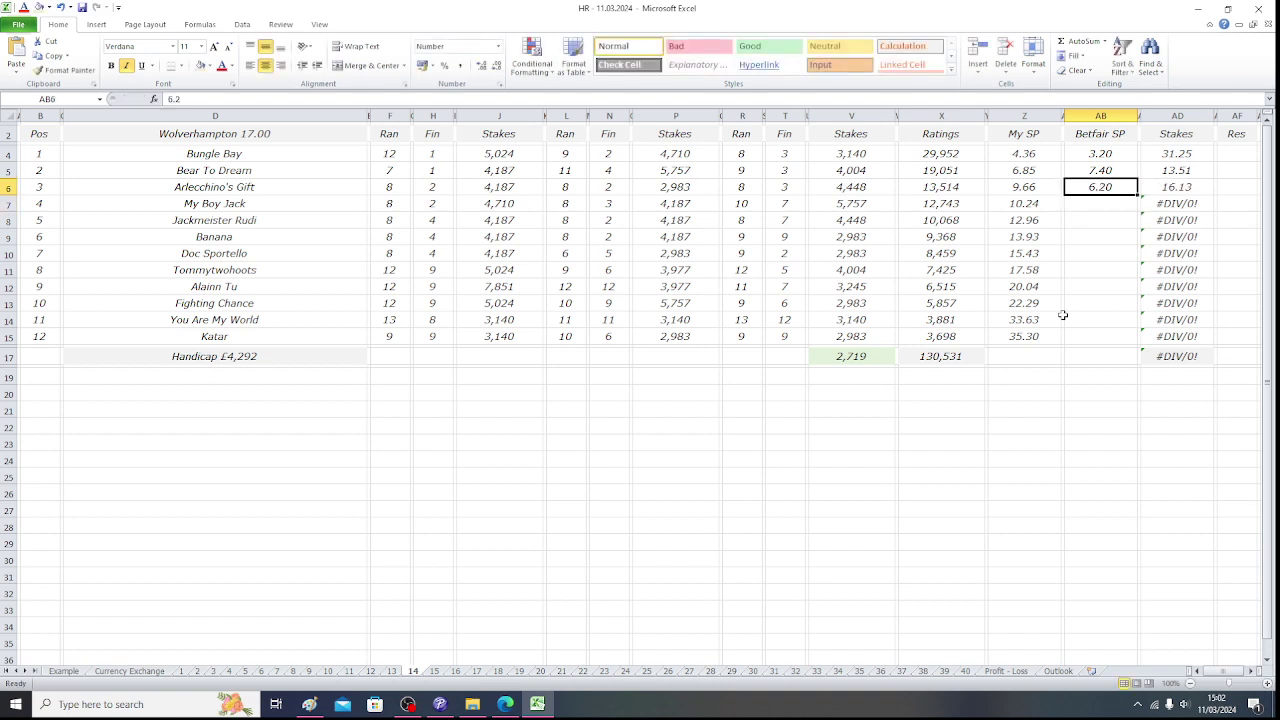
pyautogui.press('Right')
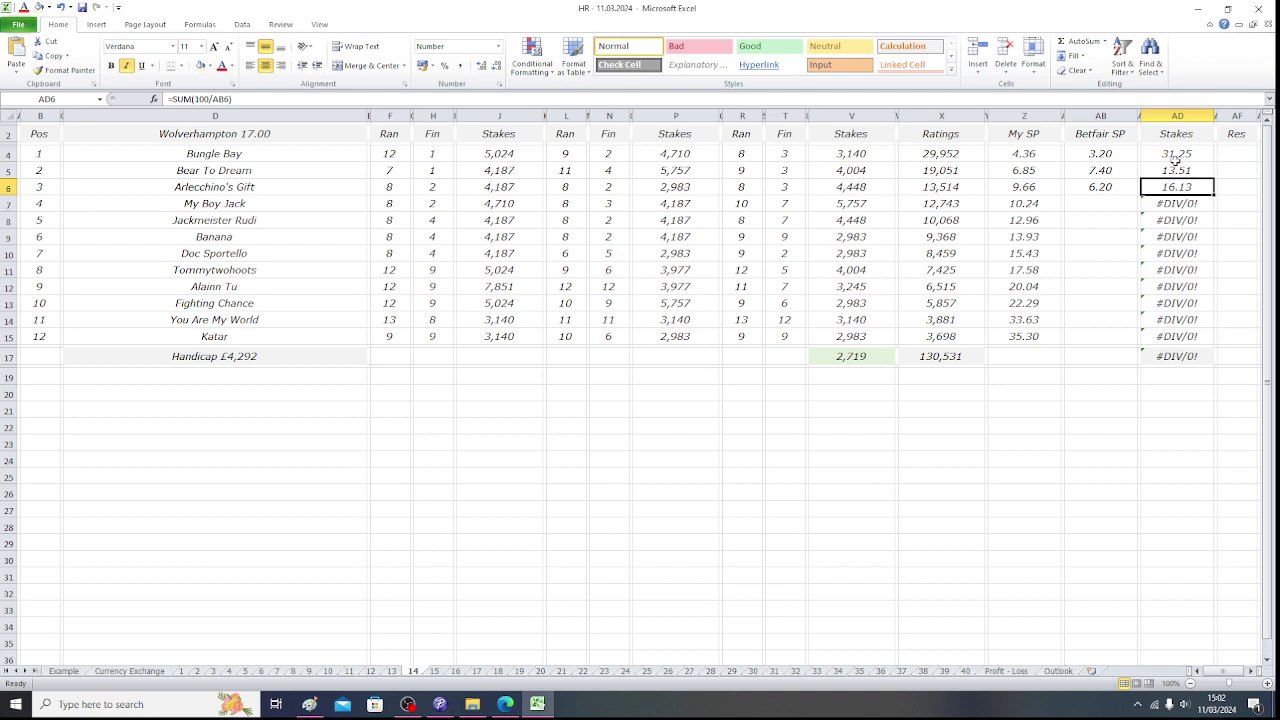
# Compare the first two stakes and overwrite the stake for Arlecchino's Gift in AD6 with 5.24.
pyautogui.moveTo(1174, 157); pyautogui.dragTo(1172, 170)
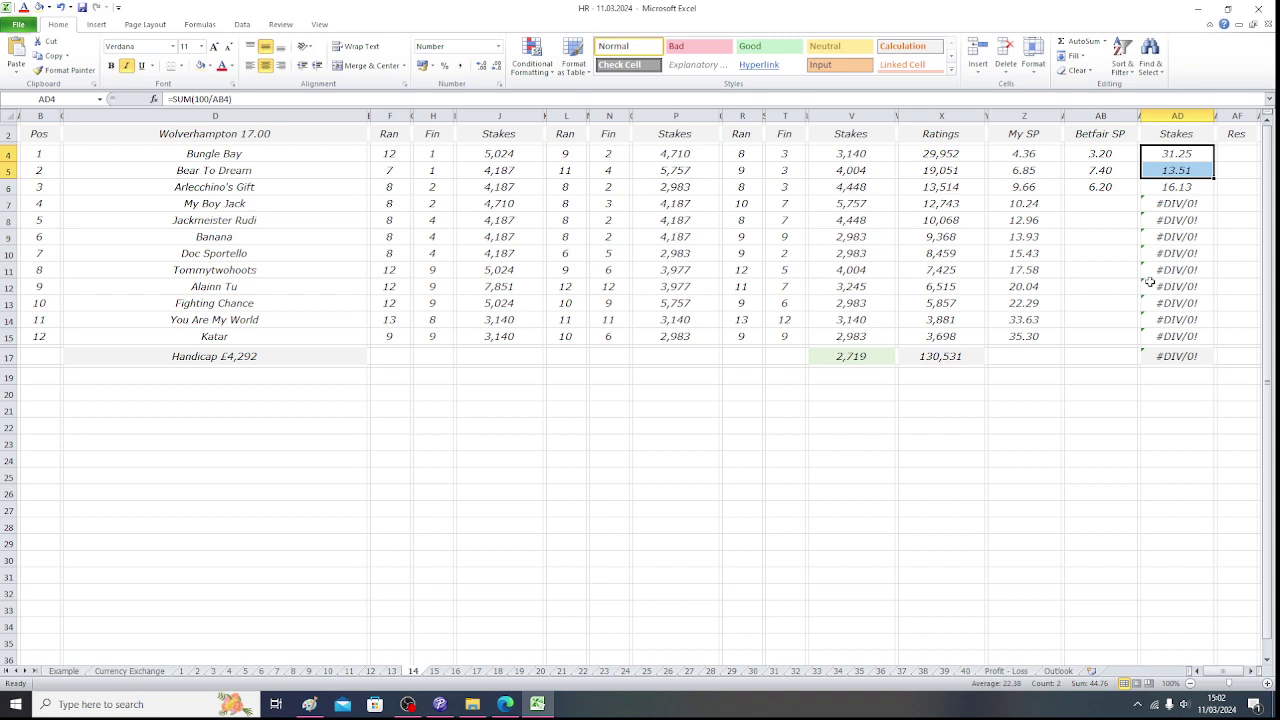
pyautogui.click(1174, 190)
pyautogui.write('5.24')
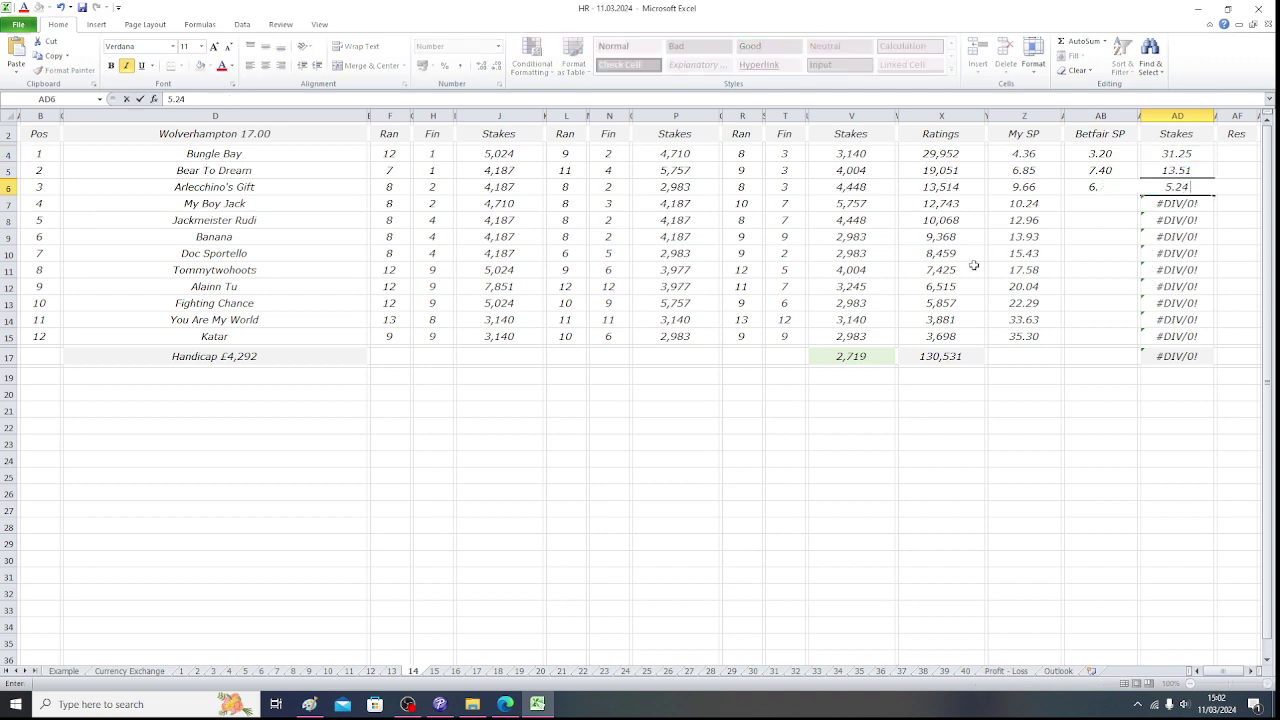
pyautogui.press('Return')
# Clear the stake formulas for the remaining horses in AD7 to AD15, leaving the total in AD17 in place.
pyautogui.press('BackSpace')
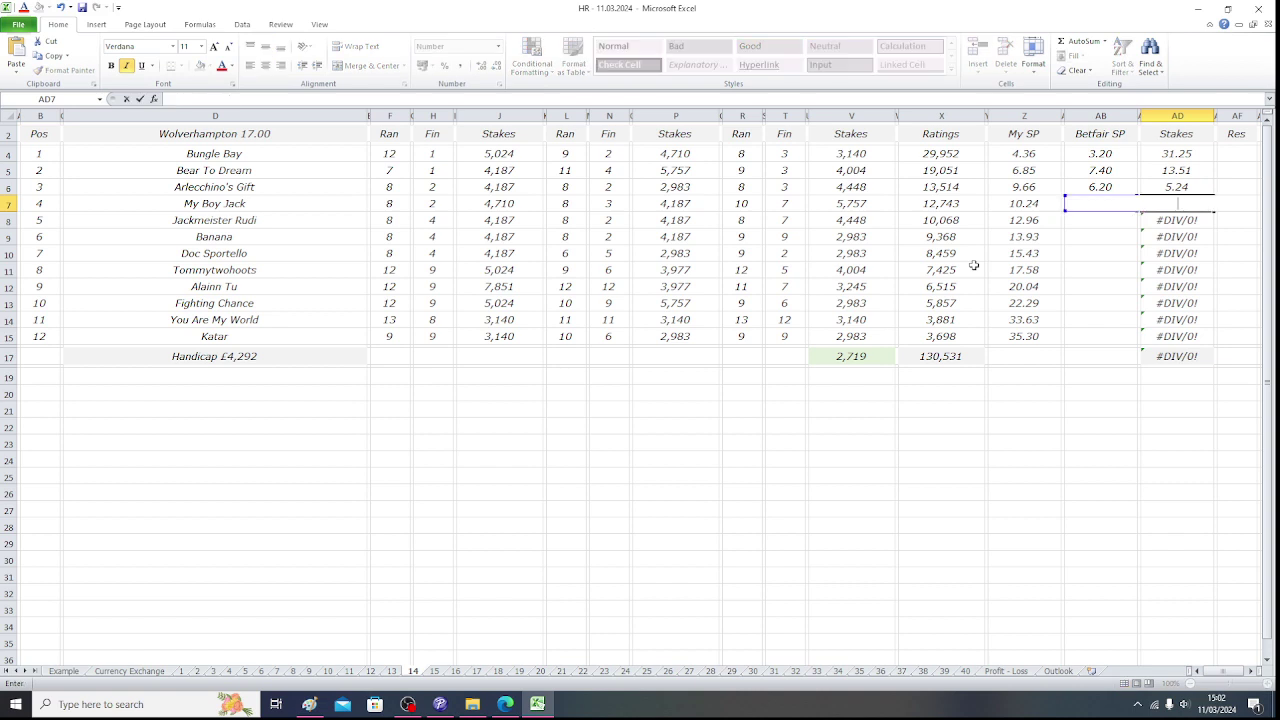
pyautogui.press('Return')
pyautogui.press('BackSpace')
pyautogui.press('Return')
pyautogui.press('BackSpace')
pyautogui.press('Return')
pyautogui.press('BackSpace')
pyautogui.press('Return')
pyautogui.press('BackSpace')
pyautogui.press('Return')
pyautogui.press('BackSpace')
pyautogui.press('Return')
pyautogui.press('BackSpace')
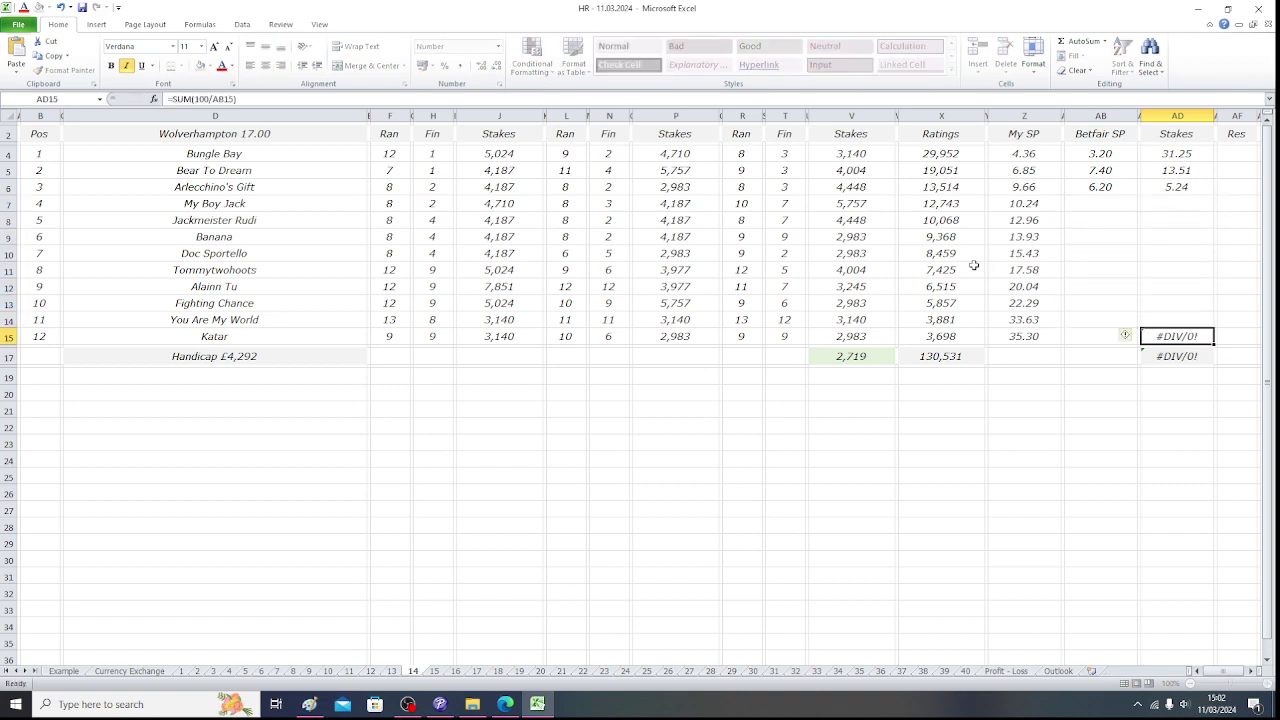
pyautogui.press('Return')
pyautogui.press('BackSpace')
pyautogui.press('Return')
pyautogui.press('BackSpace')
pyautogui.press('Return')
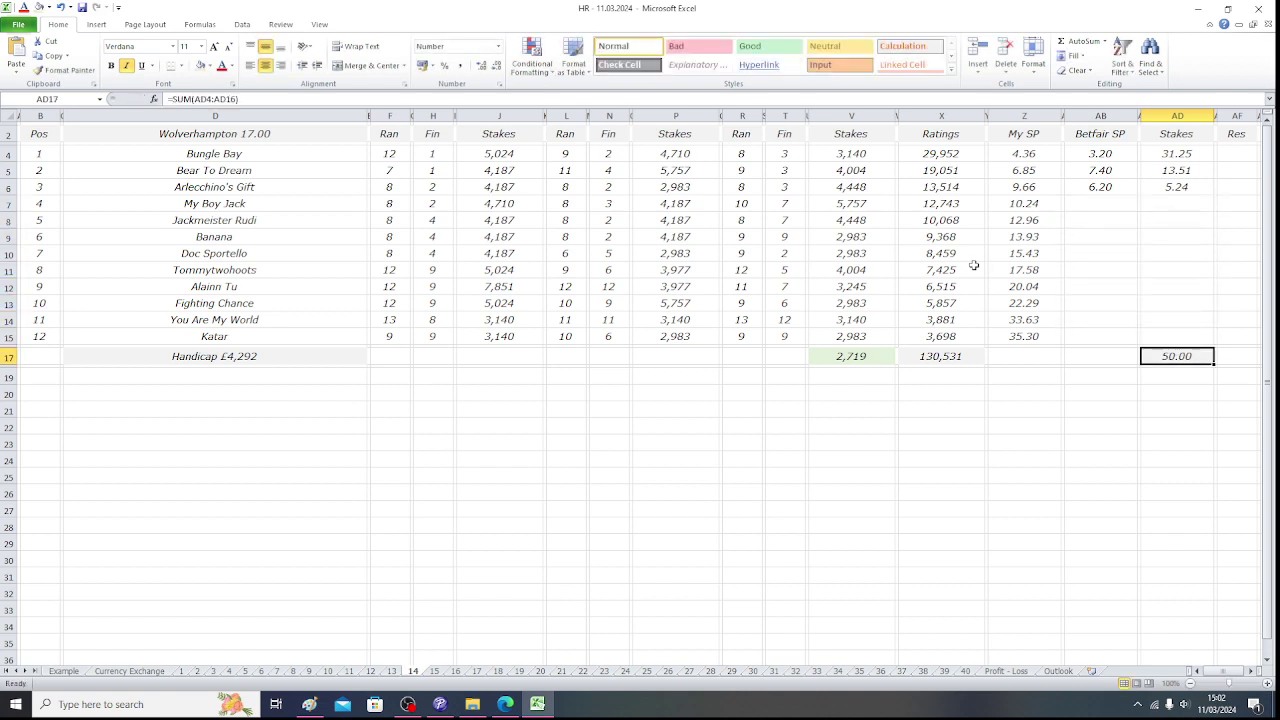
# Examine the cleared stakes column, the stakes of the three backed horses and Arlecchino's Gift's Betfair SP.
pyautogui.press('Up')
pyautogui.press('Up')
pyautogui.press('Up')
pyautogui.press('Up')
pyautogui.press('Up')
pyautogui.press('Up')
pyautogui.press('Up')
pyautogui.press('Up')
pyautogui.press('Up')
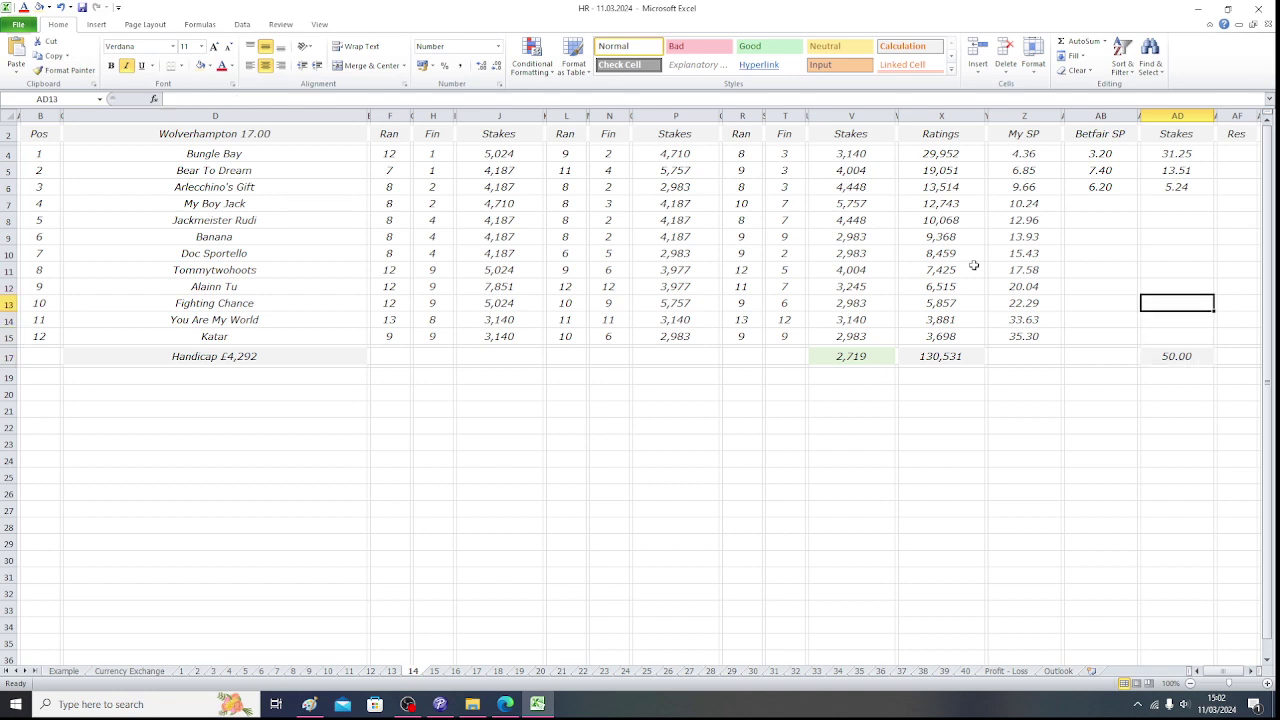
pyautogui.press('Up')
pyautogui.press('Up')
pyautogui.press('Up')
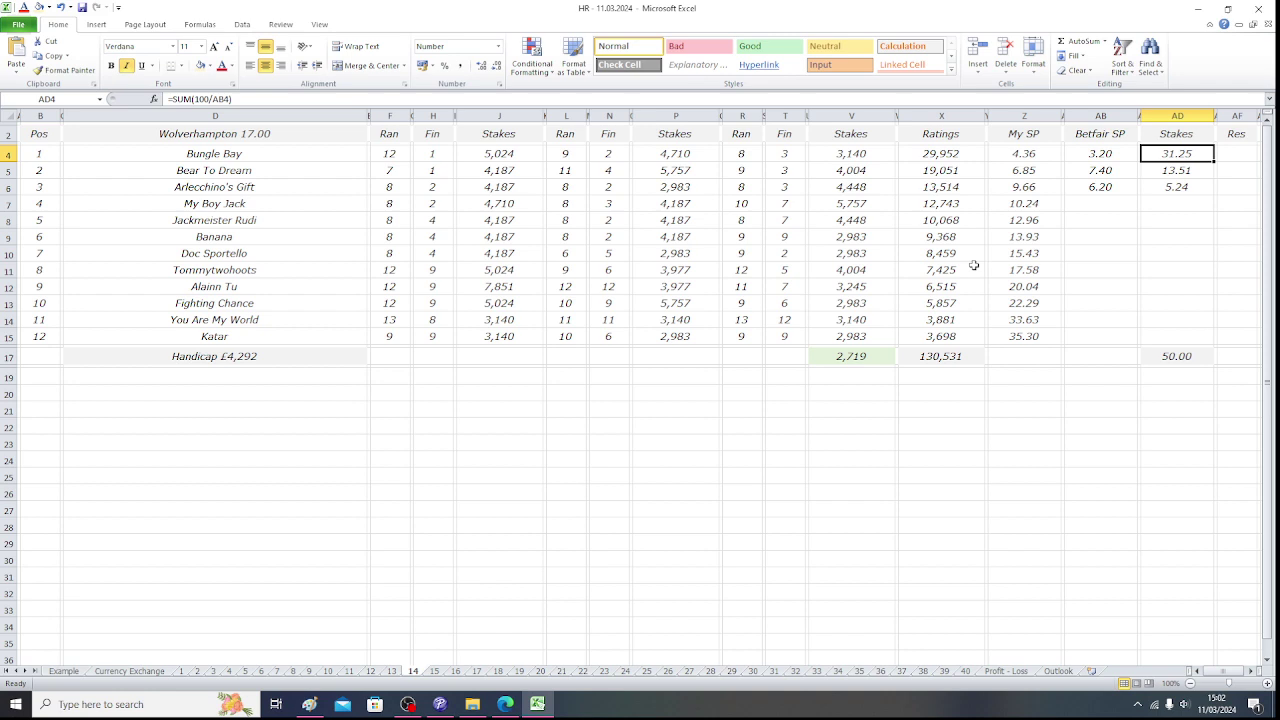
pyautogui.press('Down')
pyautogui.press('Down')
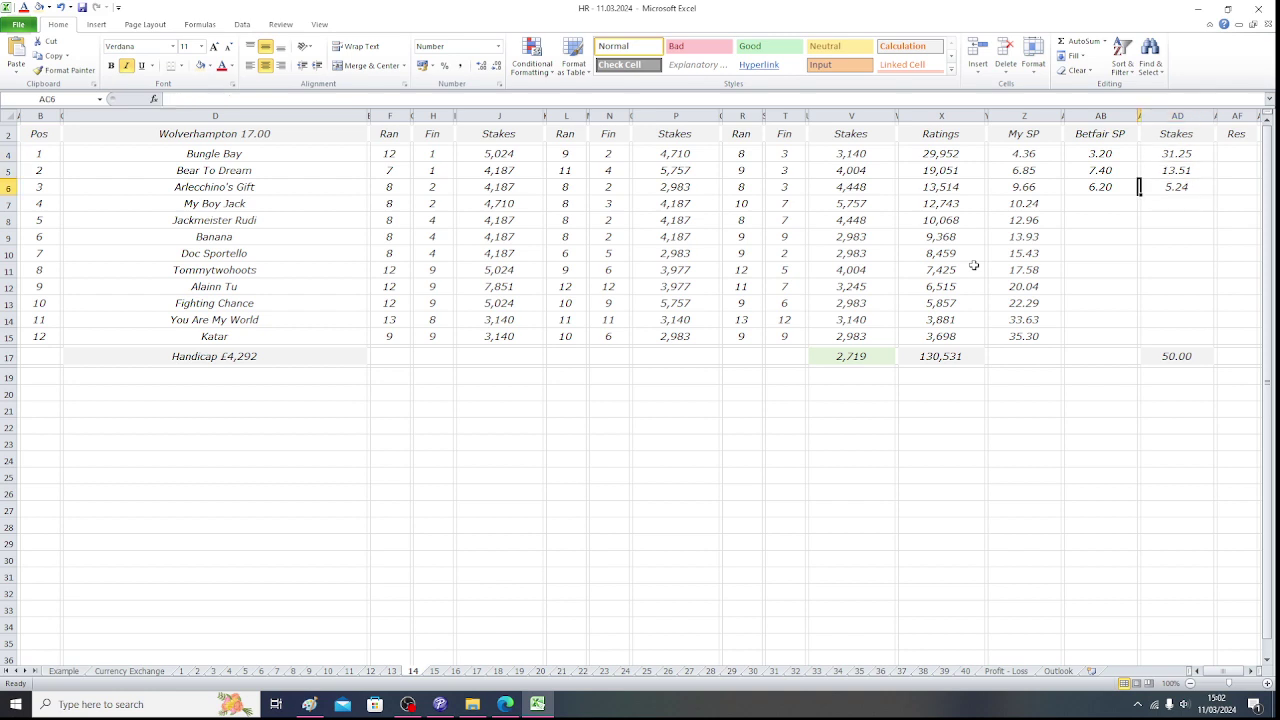
pyautogui.press('Left')
pyautogui.press('Left')
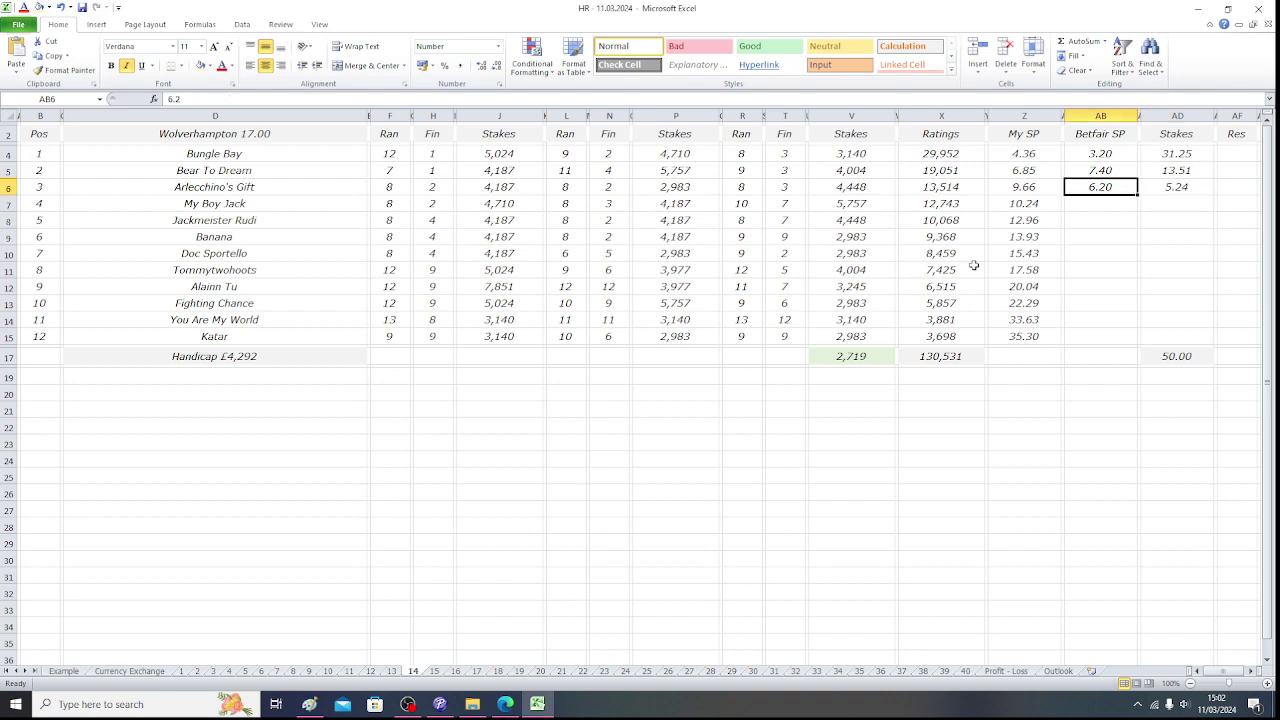
# Open Calculator and multiply Arlecchino's Gift's price of 6.2 by its stake of 5.24 to check the return.
pyautogui.click(16, 704)
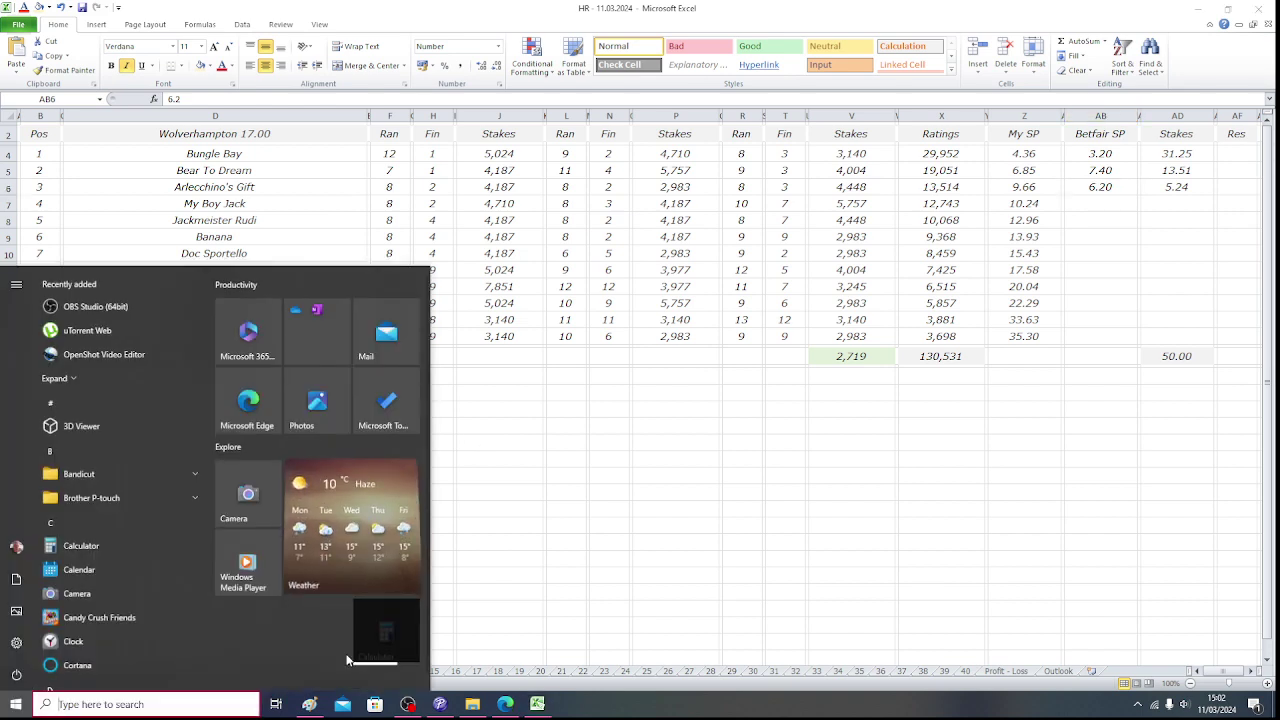
pyautogui.click(849, 474)
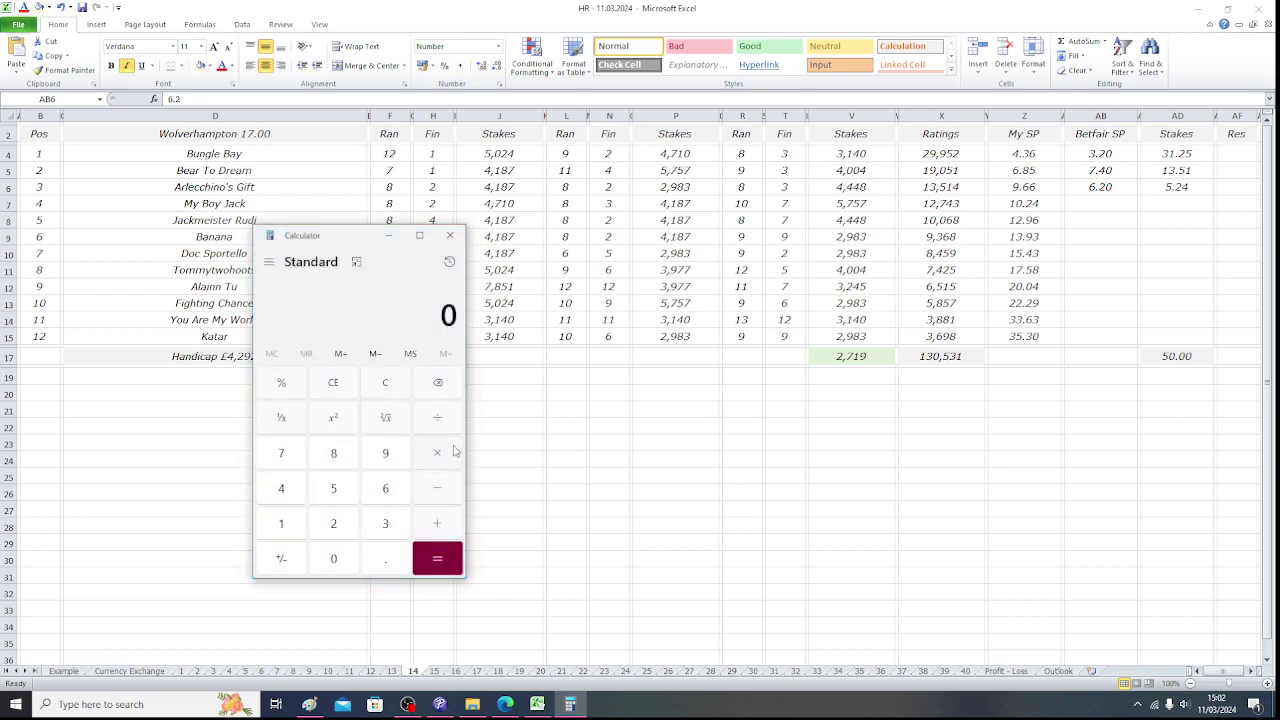
pyautogui.click(378, 488)
pyautogui.click(385, 558)
pyautogui.click(334, 523)
pyautogui.click(438, 462)
pyautogui.click(334, 488)
pyautogui.click(366, 554)
pyautogui.click(334, 525)
pyautogui.click(280, 496)
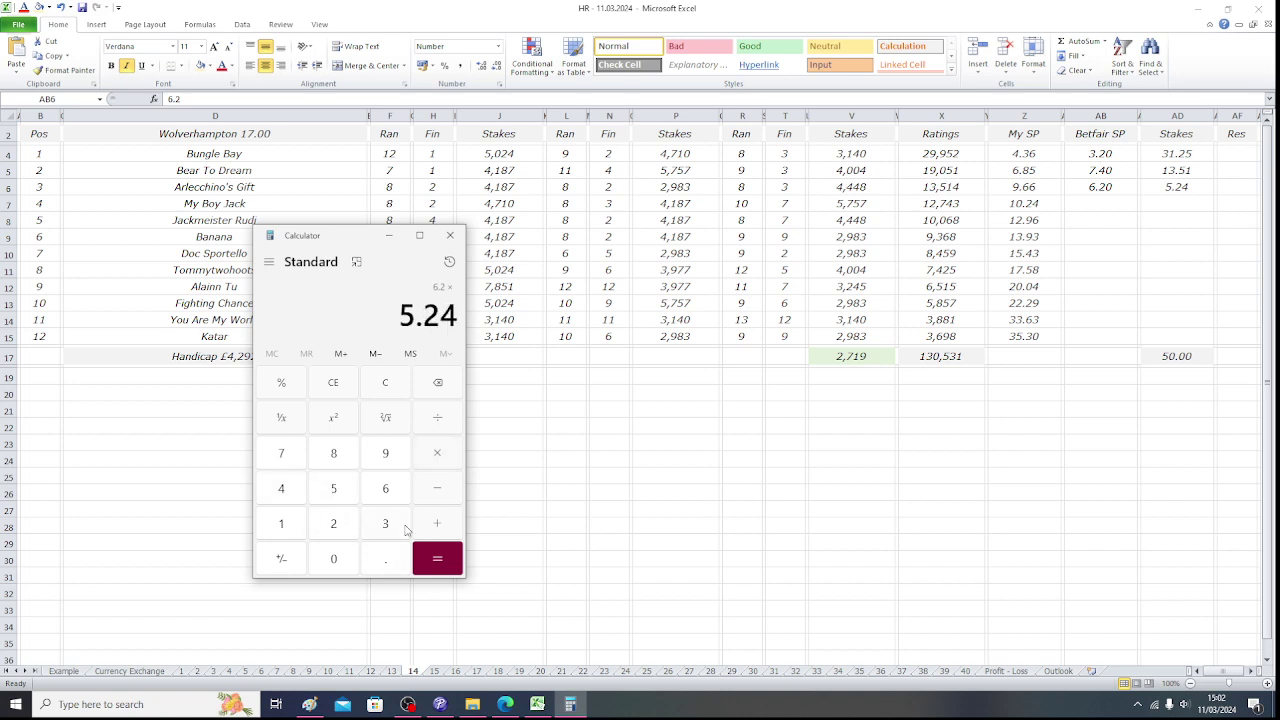
pyautogui.click(437, 561)
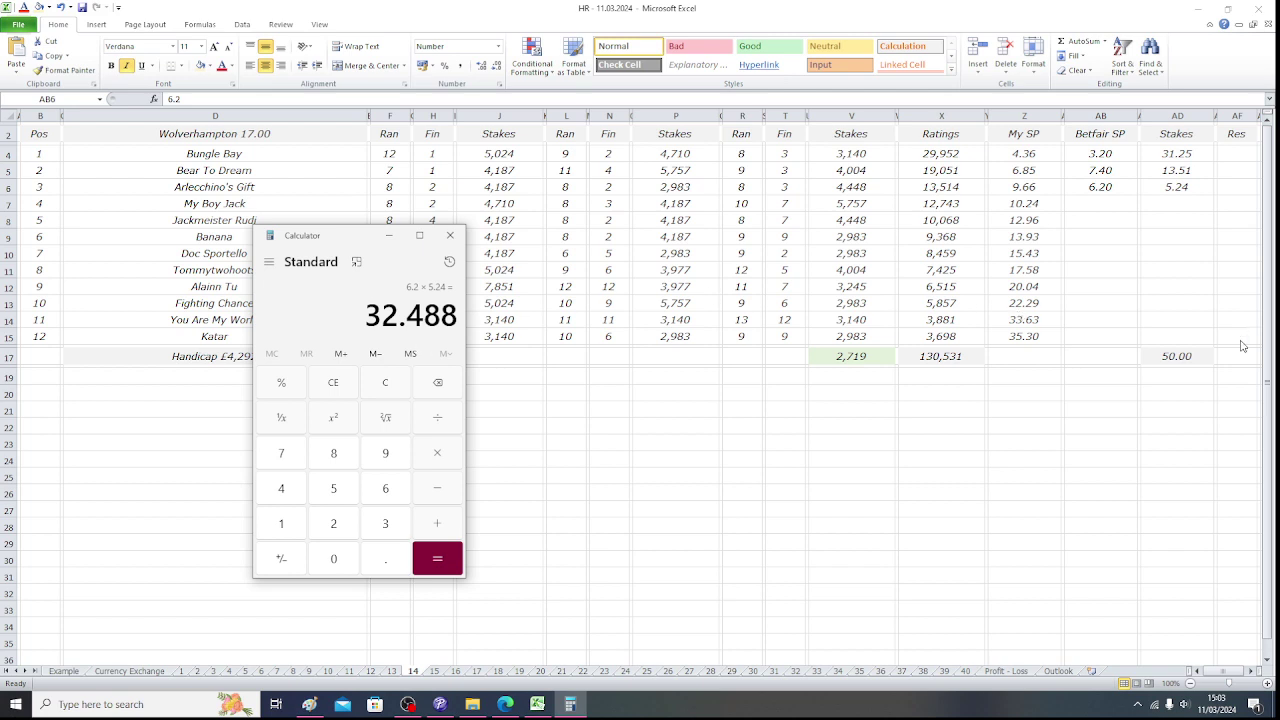
# Return to Excel and examine the stakes total against Bungle Bay's stake.
pyautogui.hotkey('alt', 'Tab')
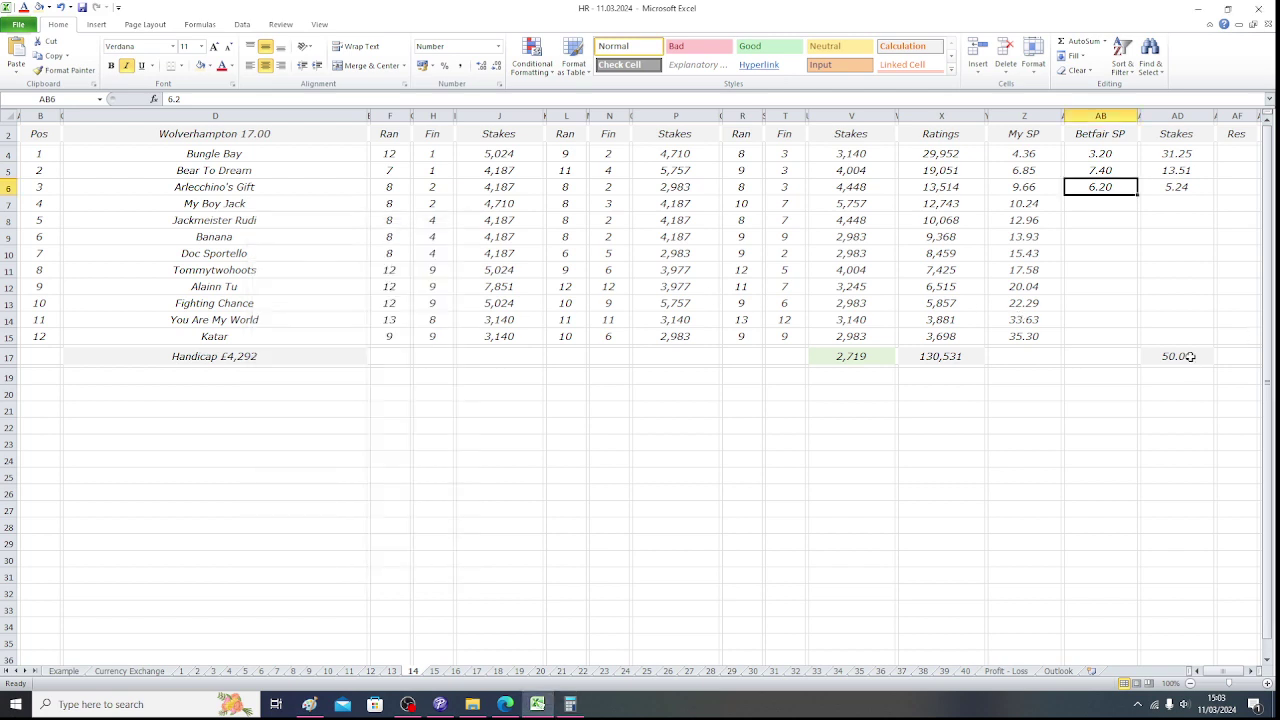
pyautogui.click(1190, 356)
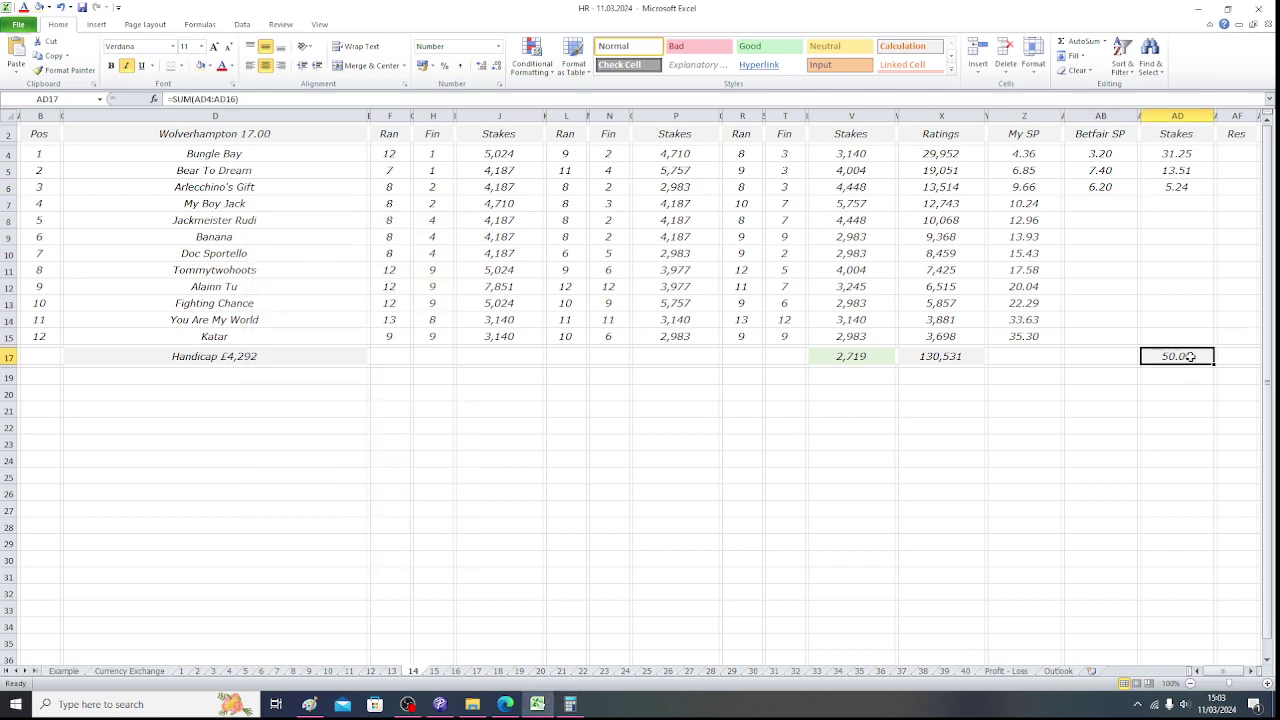
pyautogui.click(1180, 152)
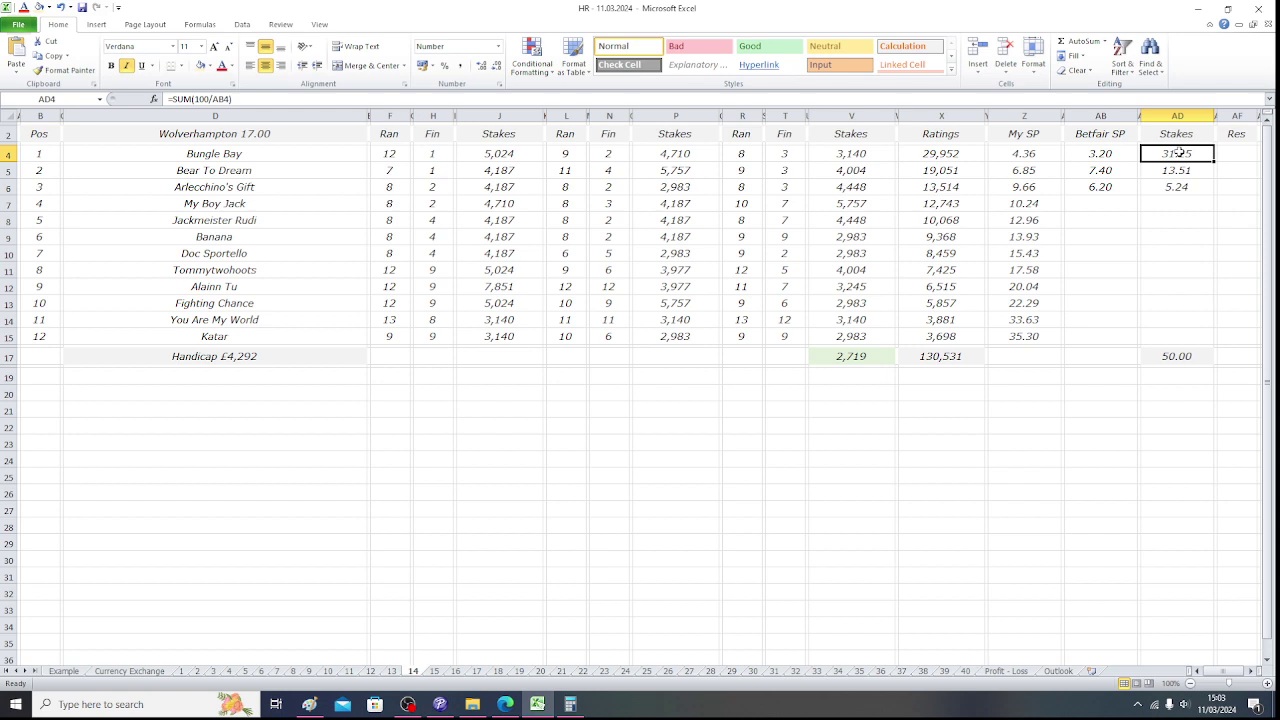
pyautogui.click(1186, 360)
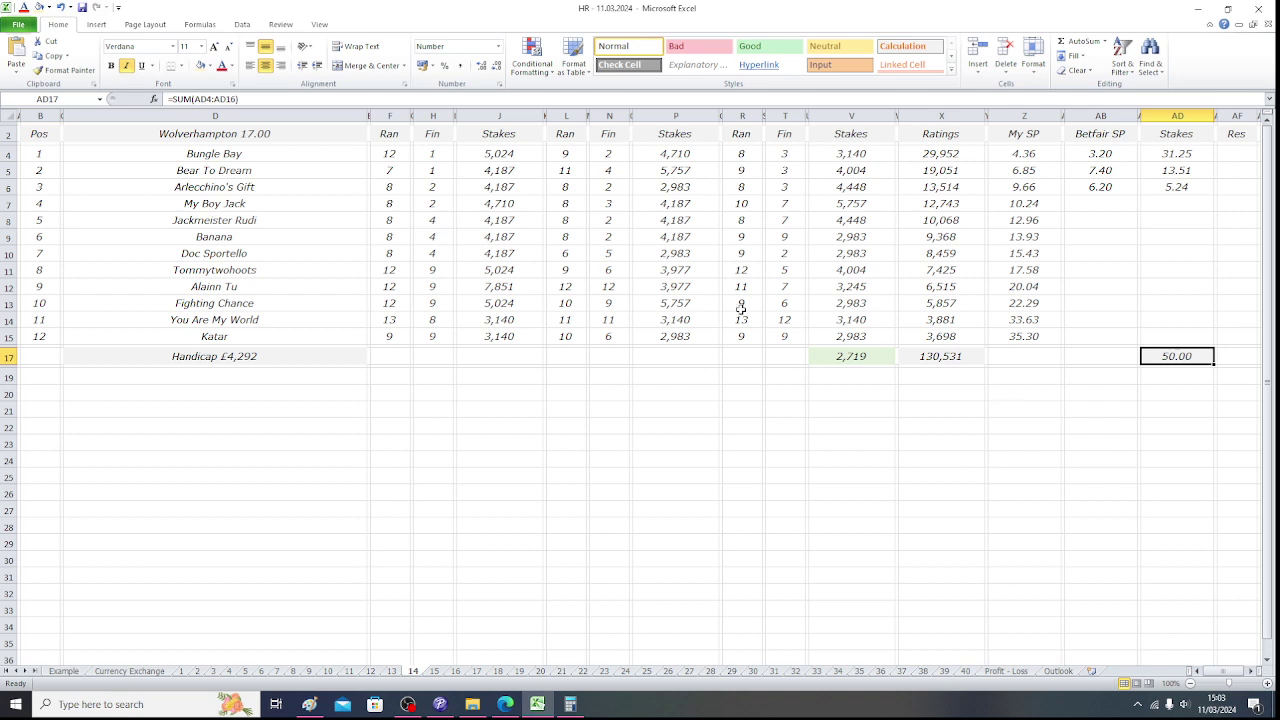
# Open sheet 15 for the Wolverhampton 17.30 race and select the Betfair SP cell for Mintana.
pyautogui.click(50, 137)
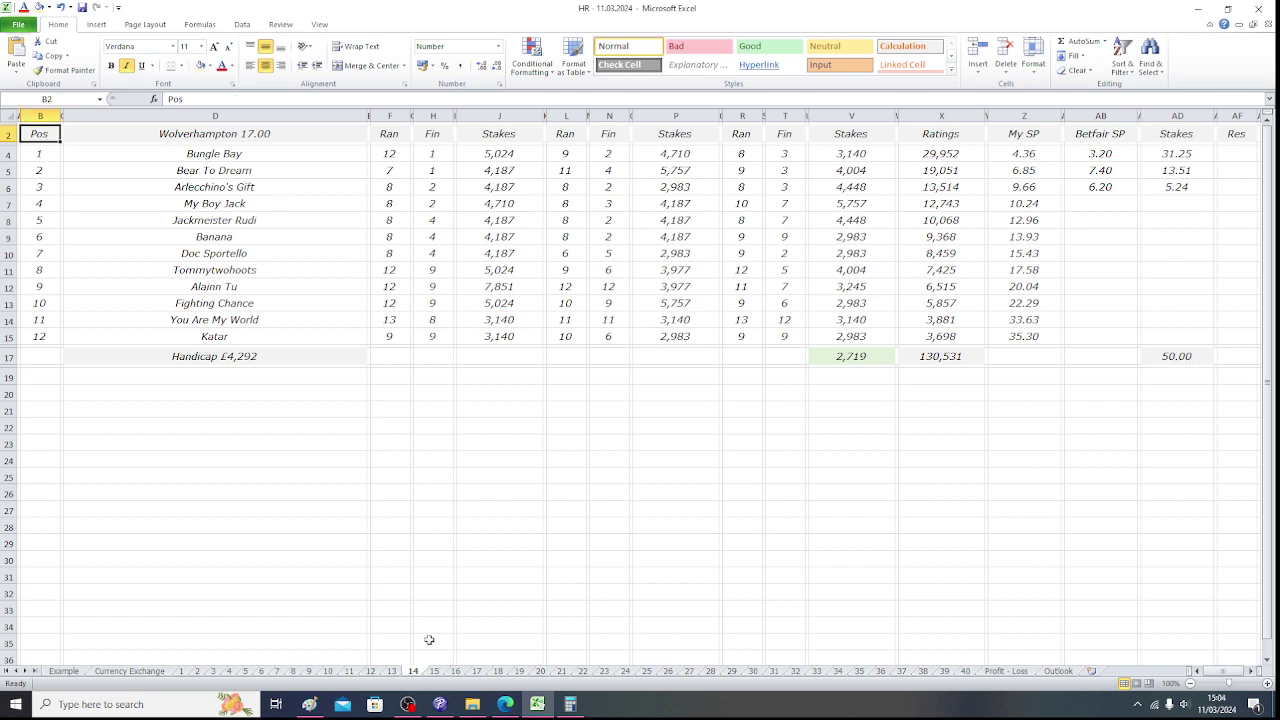
pyautogui.click(434, 671)
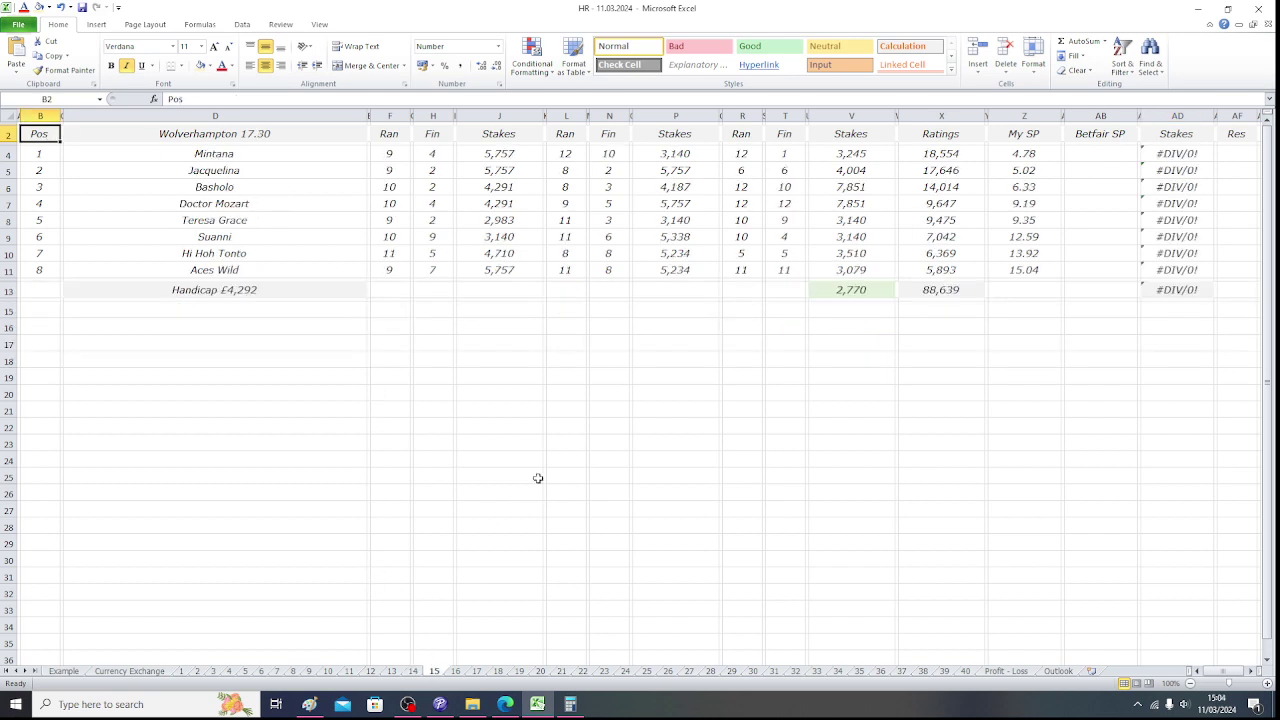
pyautogui.moveTo(515, 711)
pyautogui.click(322, 154)
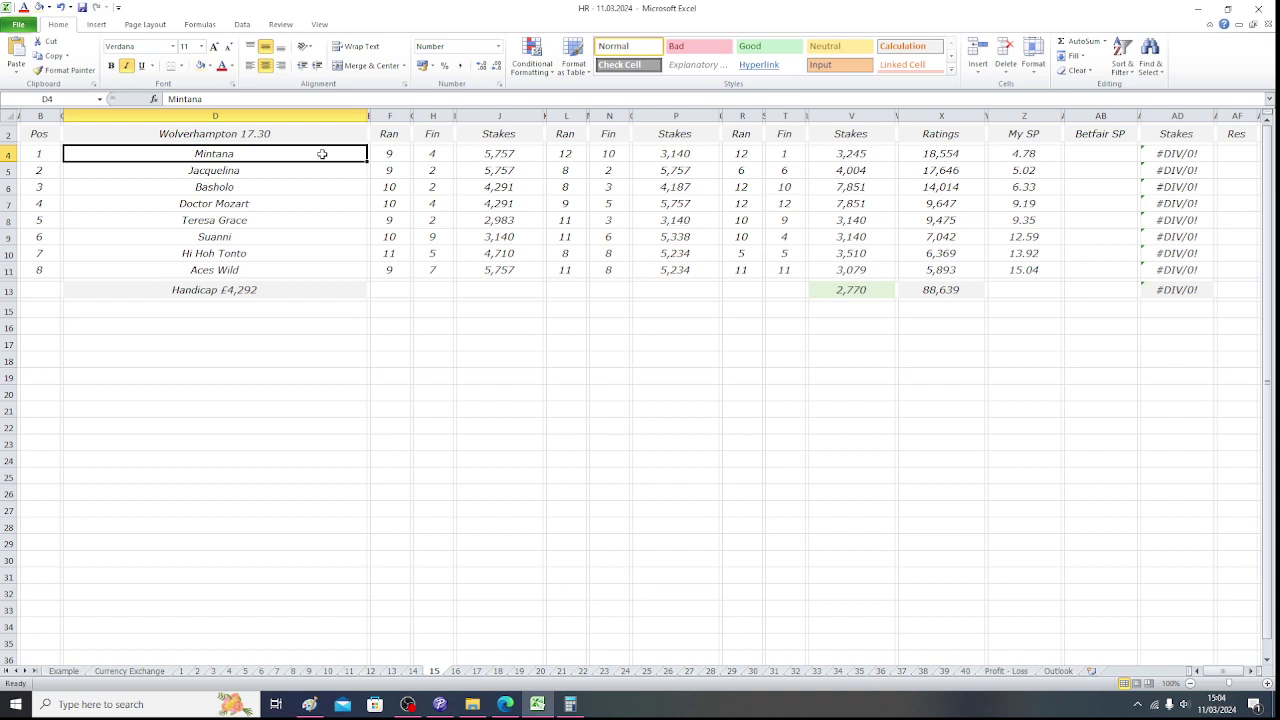
pyautogui.click(1082, 152)
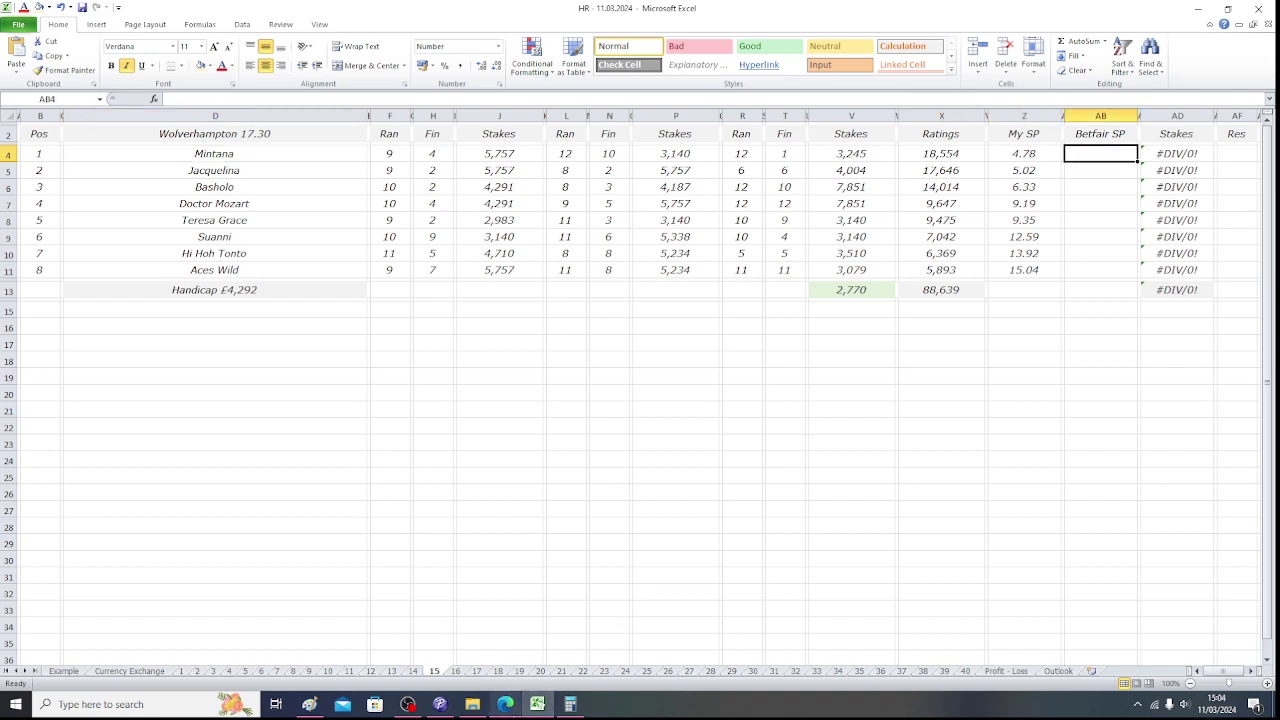
# Open the 17:30 Wolverhampton market on Betfair and enter 5.7 as Mintana's Betfair SP in Excel.
pyautogui.click(505, 704)
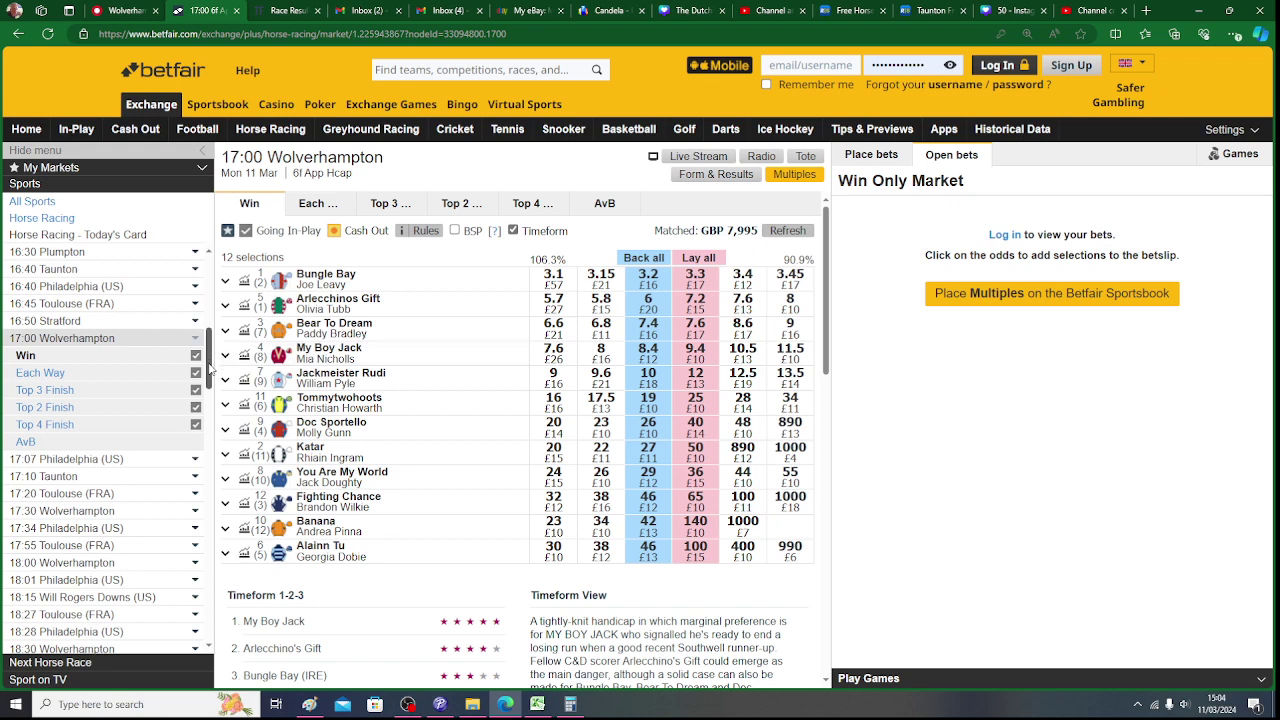
pyautogui.scroll(-3, 208, 385)
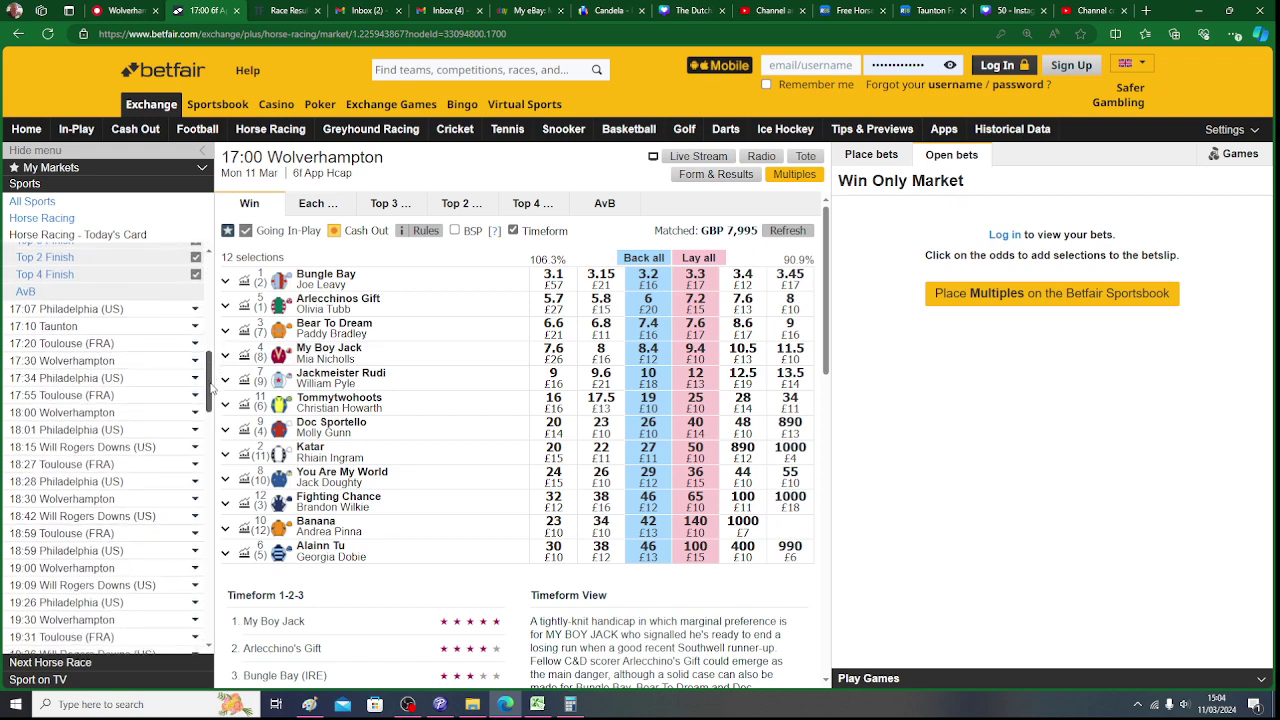
pyautogui.click(101, 361)
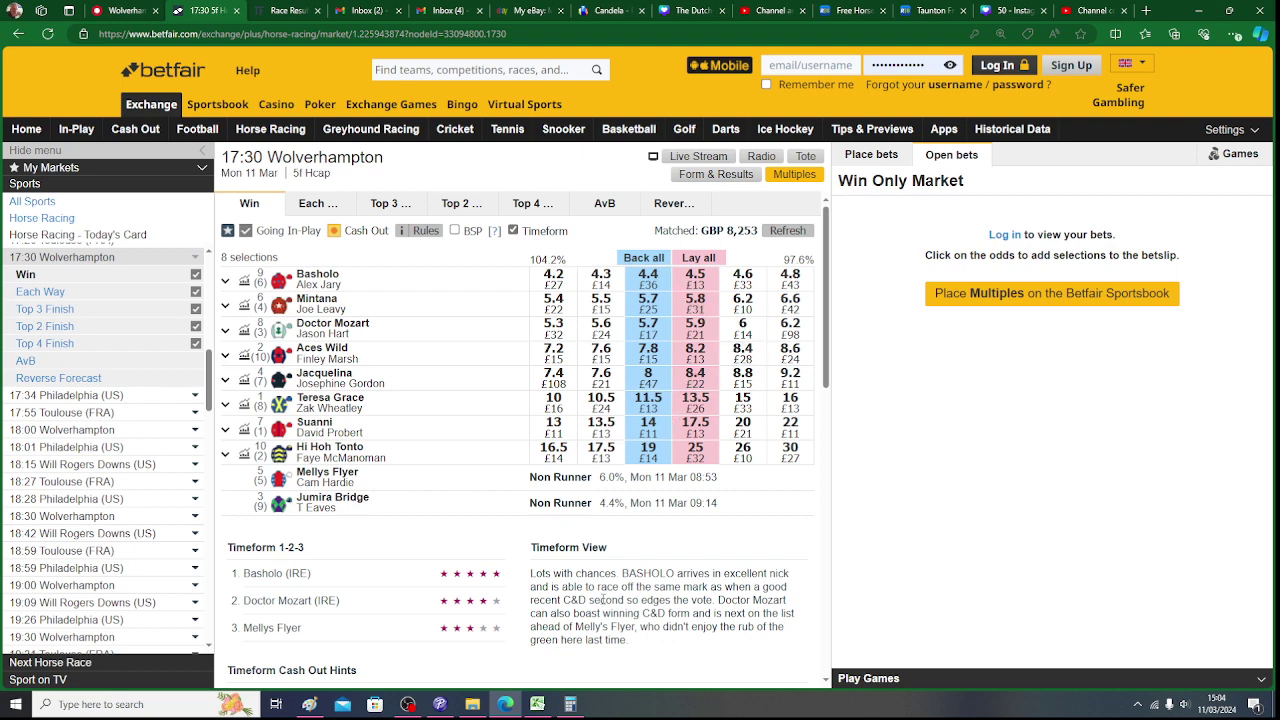
pyautogui.click(538, 705)
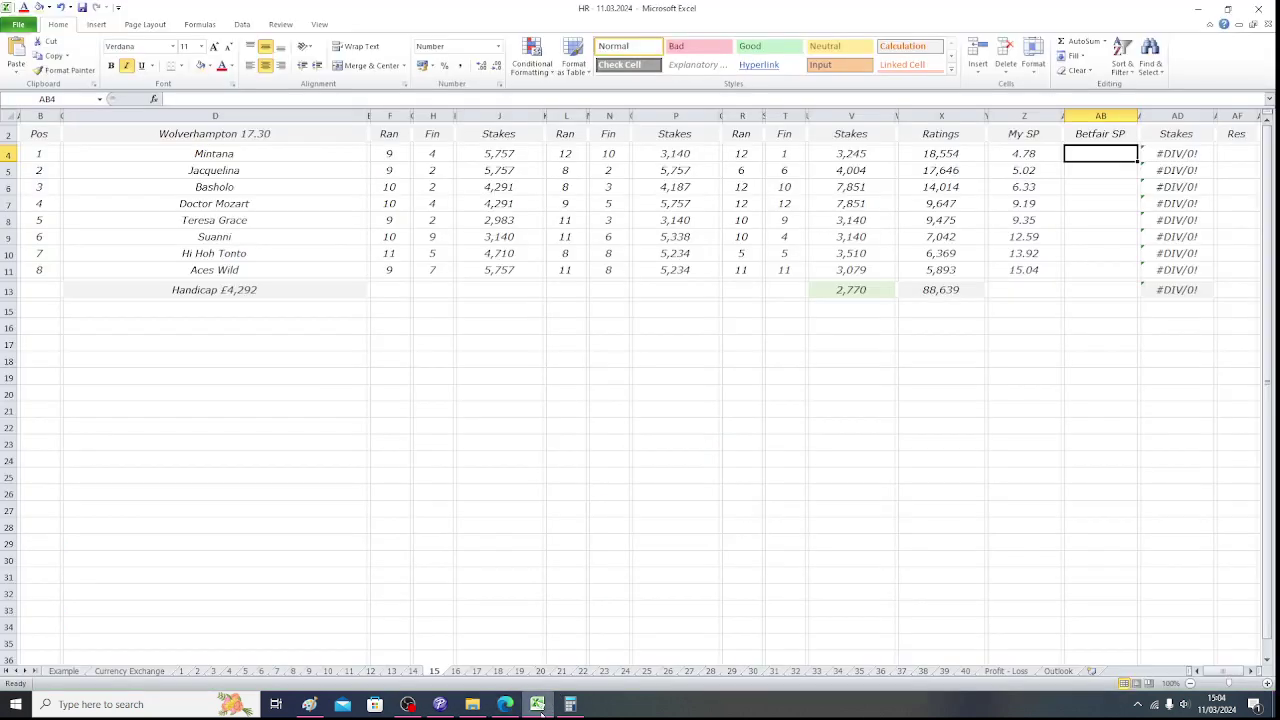
pyautogui.write('5.7')
pyautogui.press('Tab')
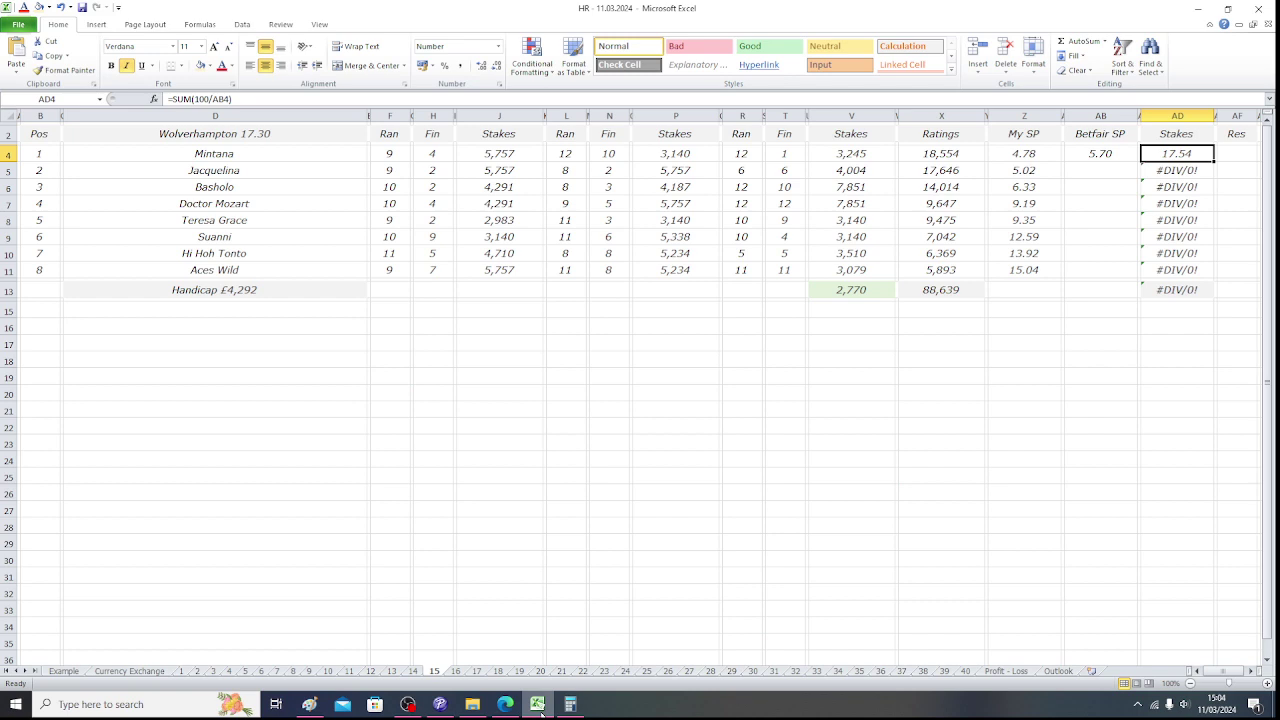
# Examine the stake formulas below Mintana's in the Wolverhampton 17.30 sheet.
pyautogui.press('Down')
pyautogui.press('Down')
pyautogui.press('Down')
pyautogui.press('Down')
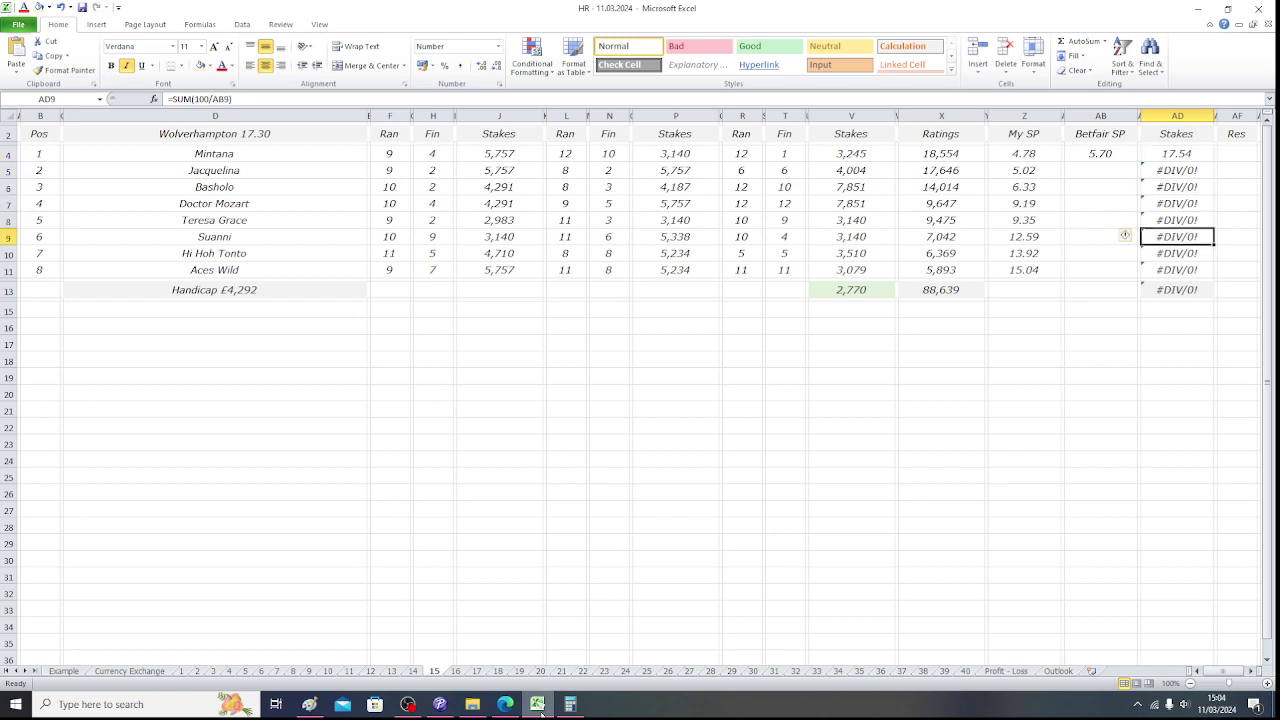
pyautogui.press('Up')
pyautogui.press('Up')
pyautogui.press('Up')
pyautogui.press('Up')
pyautogui.press('Up')
# Check Jacquelina's back price on the Betfair market and enter 8.2 as its Betfair SP in Excel.
pyautogui.press('Down')
pyautogui.press('Down')
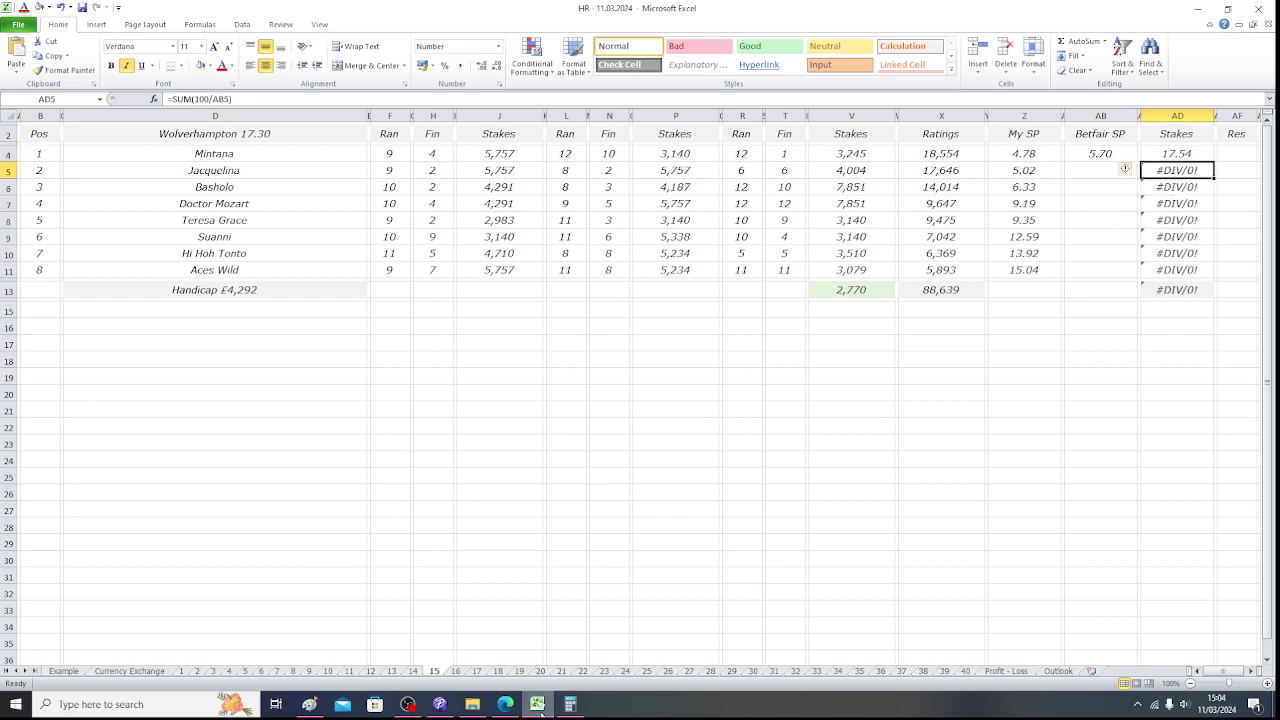
pyautogui.press('Left')
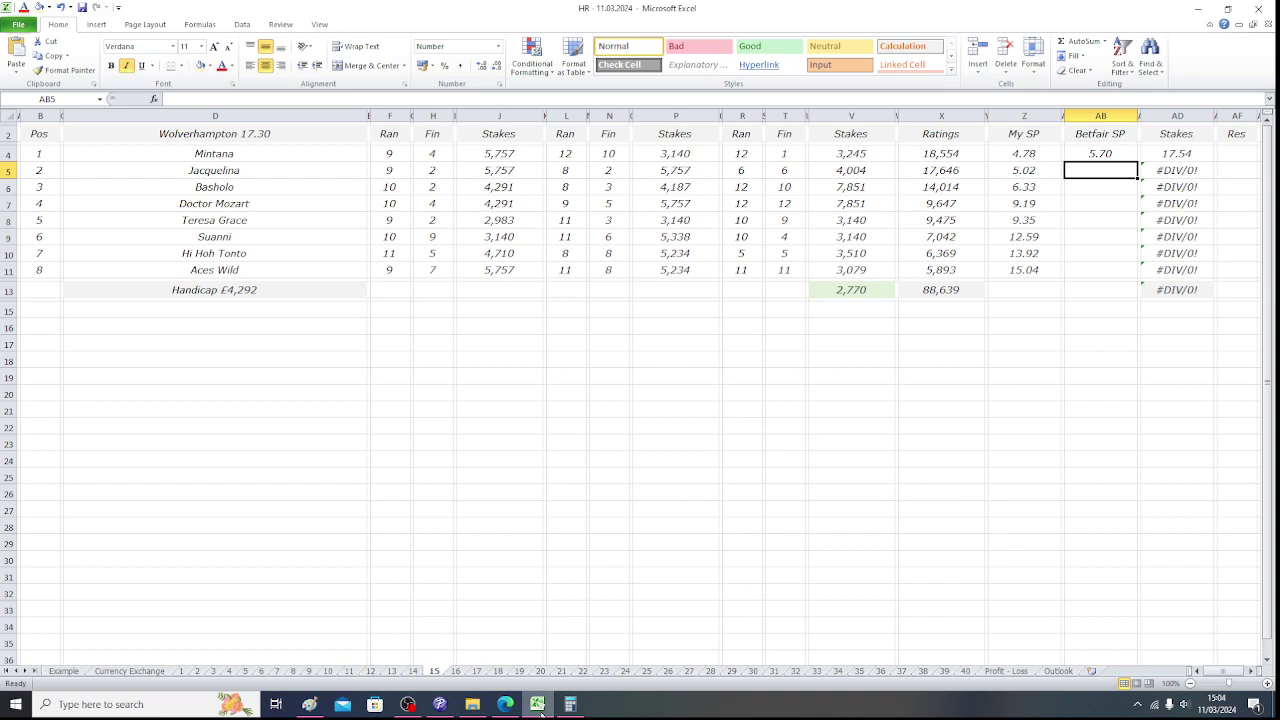
pyautogui.click(508, 705)
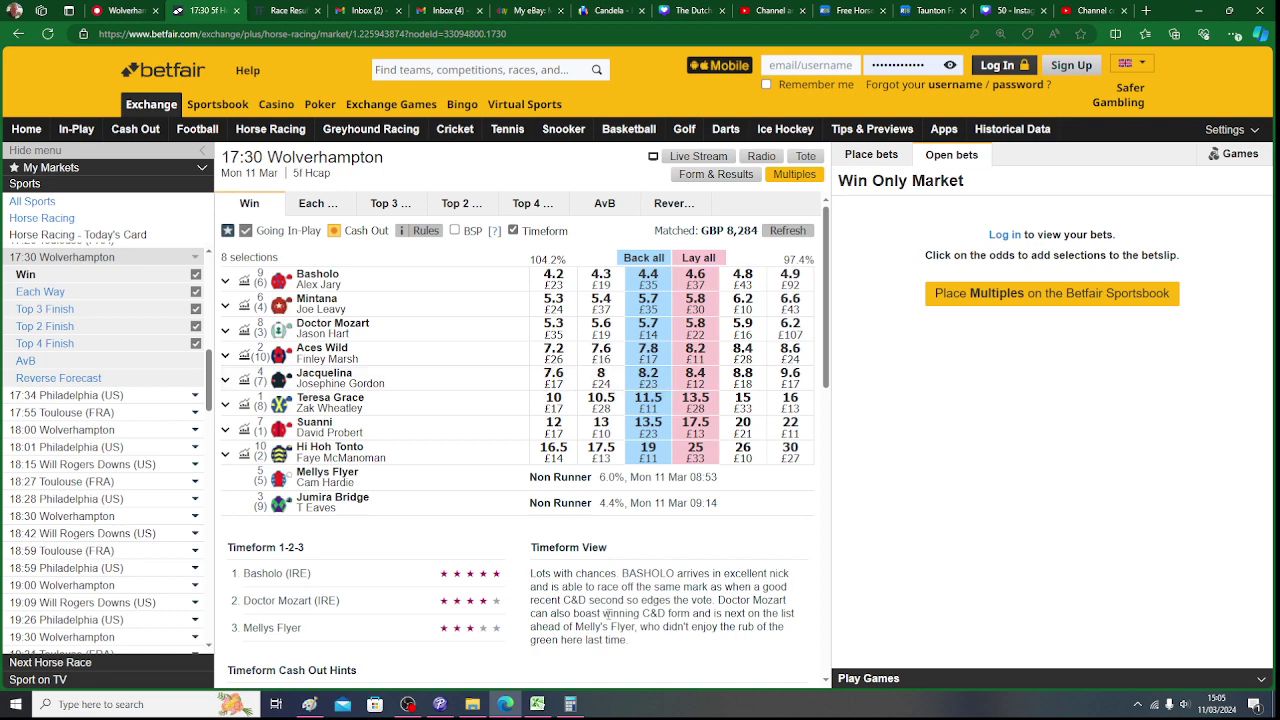
pyautogui.click(537, 704)
pyautogui.write('8.2')
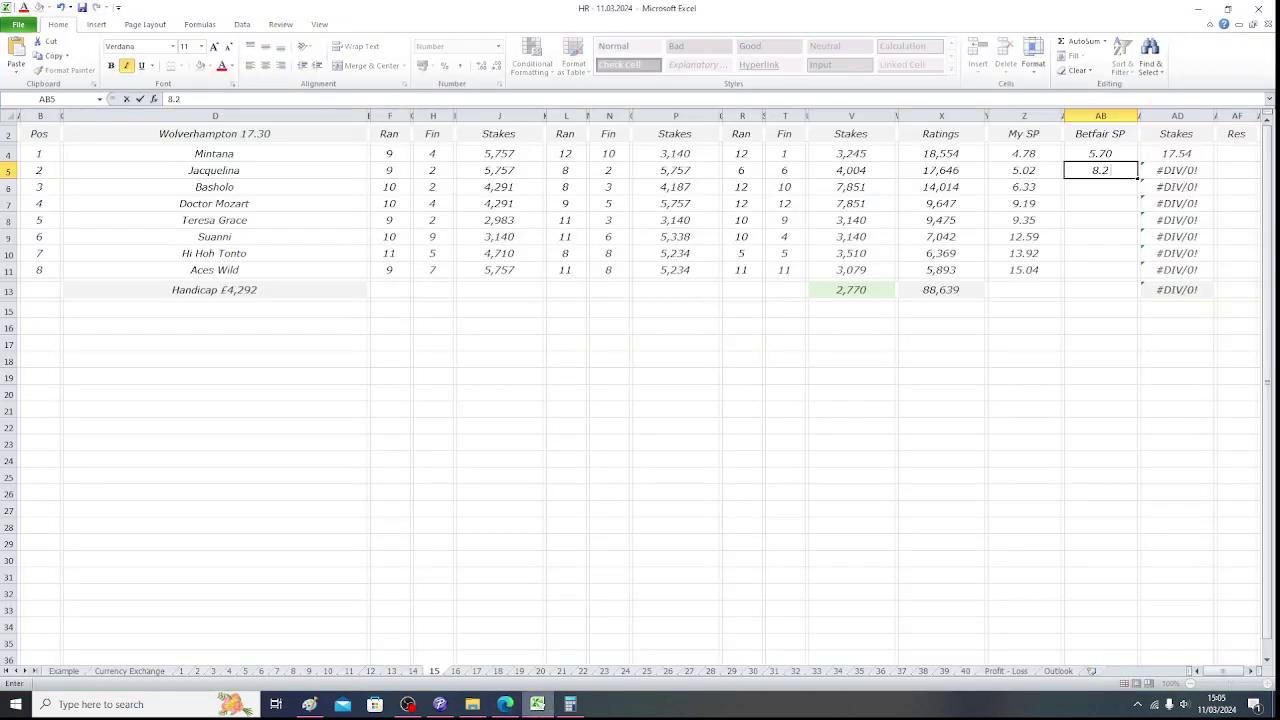
pyautogui.press('Tab')
pyautogui.click(1141, 170)
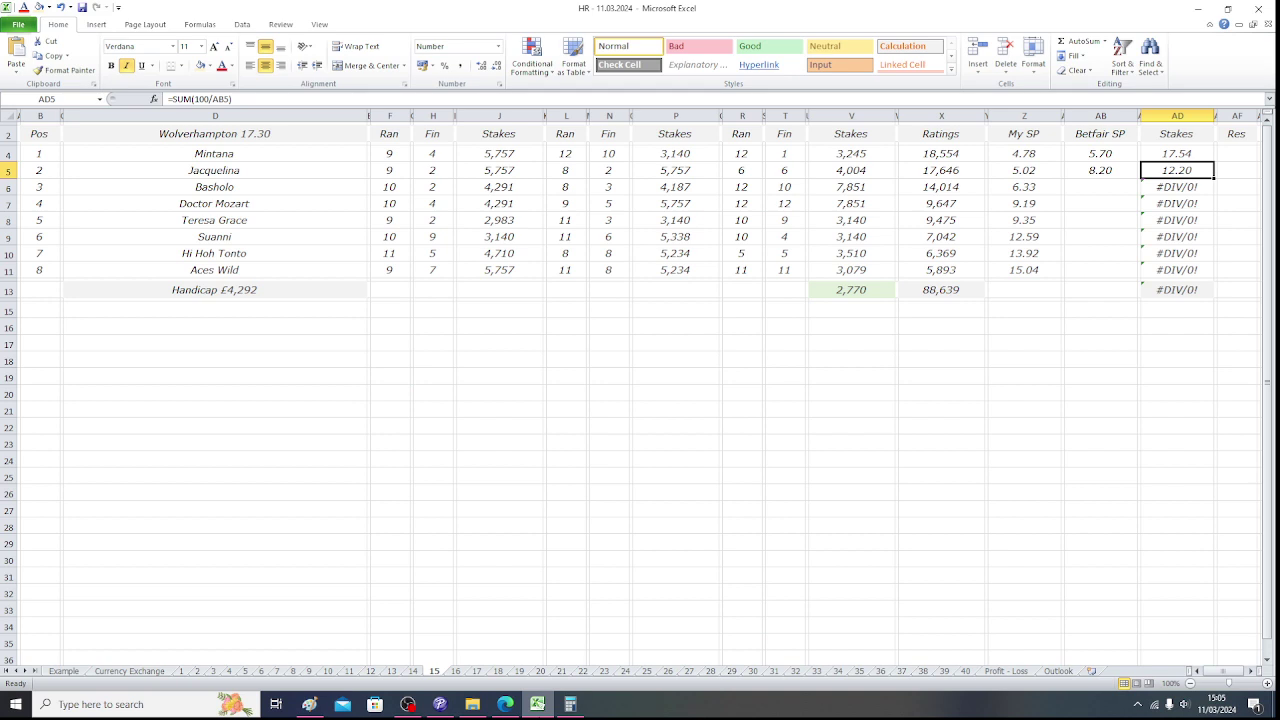
# Check Basholo's back price on the 17:30 Wolverhampton Betfair market and enter 4.4 as its Betfair SP in Excel.
pyautogui.press('Down')
pyautogui.press('Left')
pyautogui.press('Left')
pyautogui.press('Left')
pyautogui.press('Left')
pyautogui.press('Left')
pyautogui.press('Left')
pyautogui.press('Left')
pyautogui.press('Left')
pyautogui.press('Left')
pyautogui.press('Left')
pyautogui.press('Left')
pyautogui.press('Left')
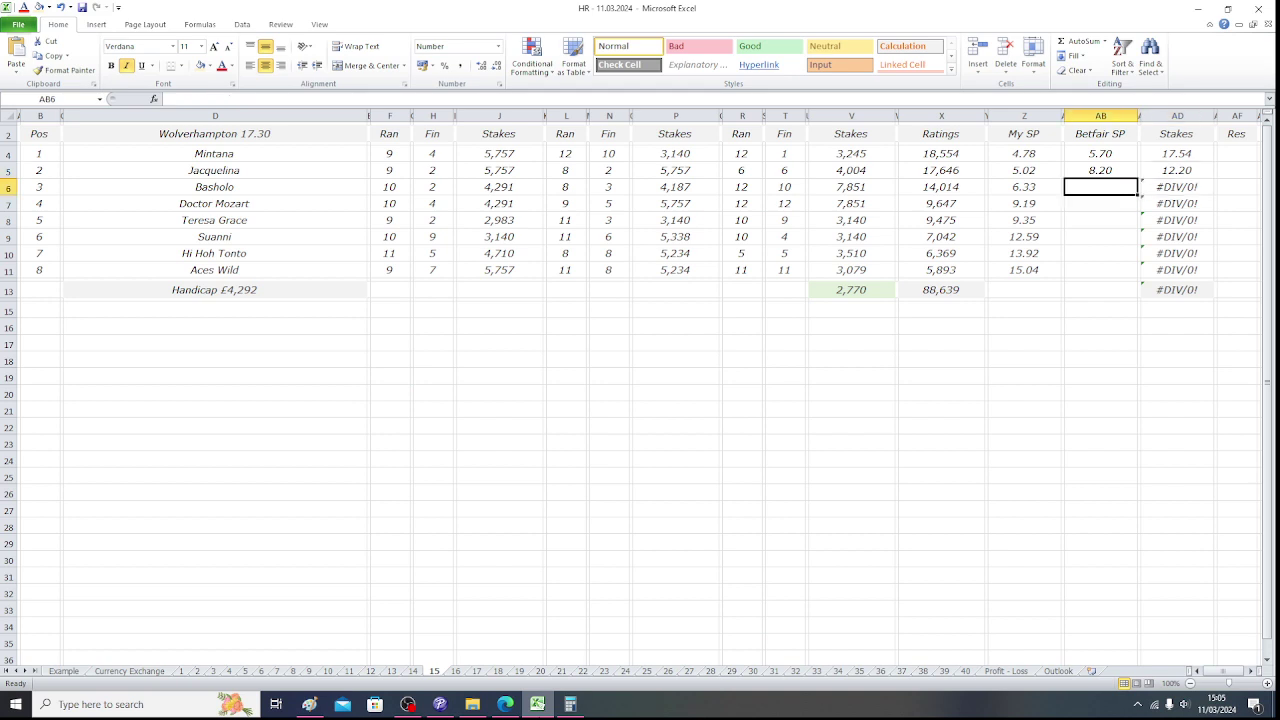
pyautogui.press('Left')
pyautogui.press('Left')
pyautogui.press('Left')
pyautogui.press('Left')
pyautogui.press('Left')
pyautogui.press('Left')
pyautogui.press('Left')
pyautogui.press('Left')
pyautogui.press('Left')
pyautogui.press('Left')
pyautogui.press('Left')
pyautogui.press('Left')
pyautogui.press('Left')
pyautogui.press('Left')
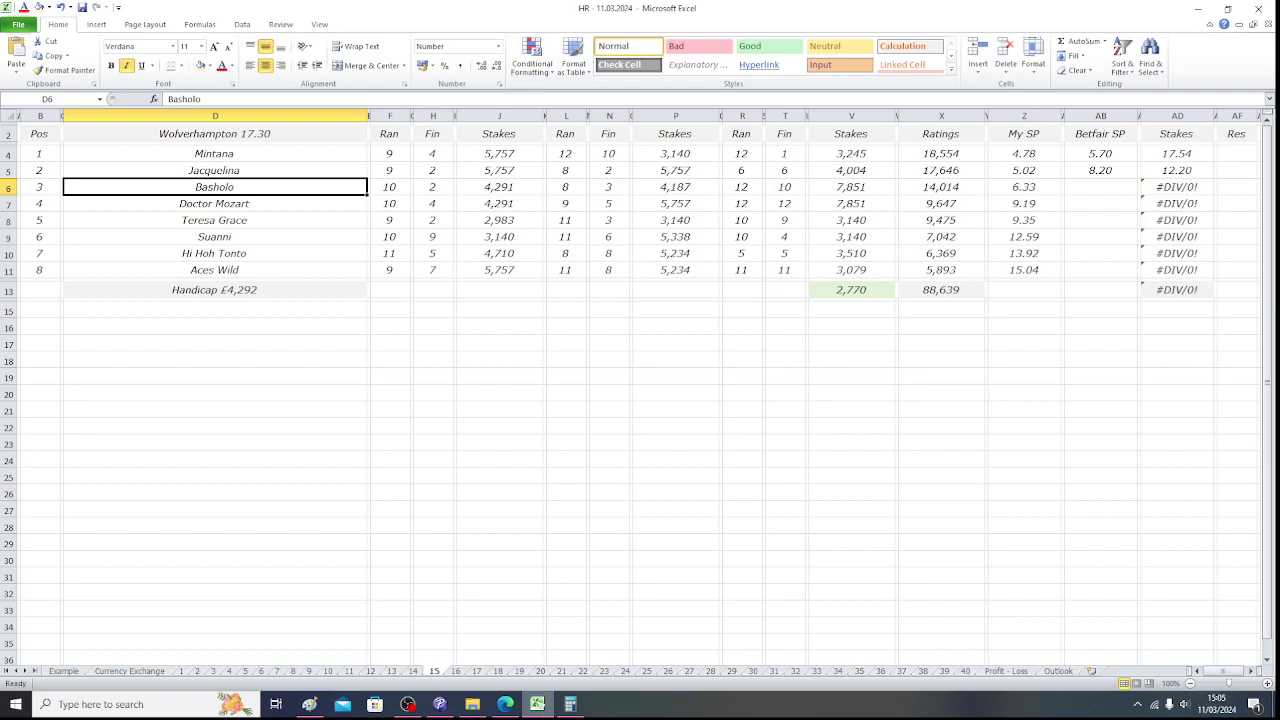
pyautogui.click(510, 705)
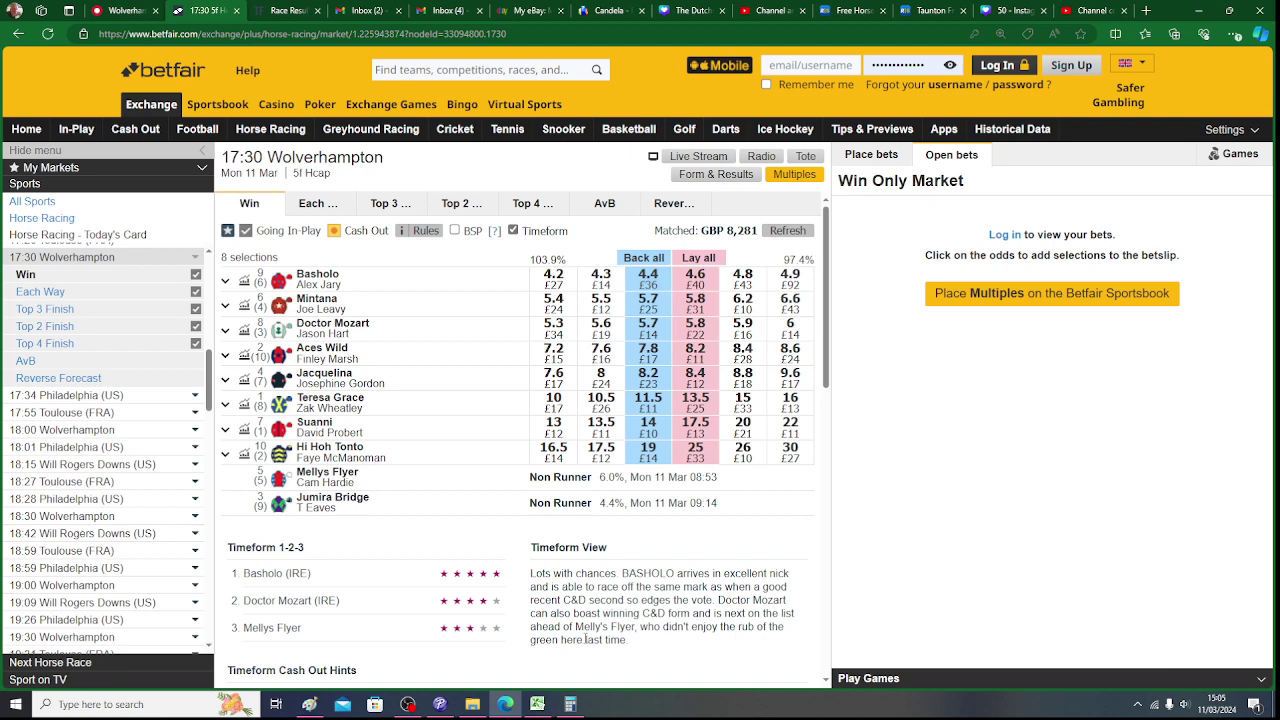
pyautogui.click(538, 704)
pyautogui.press('Right')
pyautogui.press('Right')
pyautogui.press('Right')
pyautogui.press('Right')
pyautogui.press('Right')
pyautogui.press('Right')
pyautogui.press('Right')
pyautogui.press('Right')
pyautogui.press('Right')
pyautogui.press('Right')
pyautogui.press('Right')
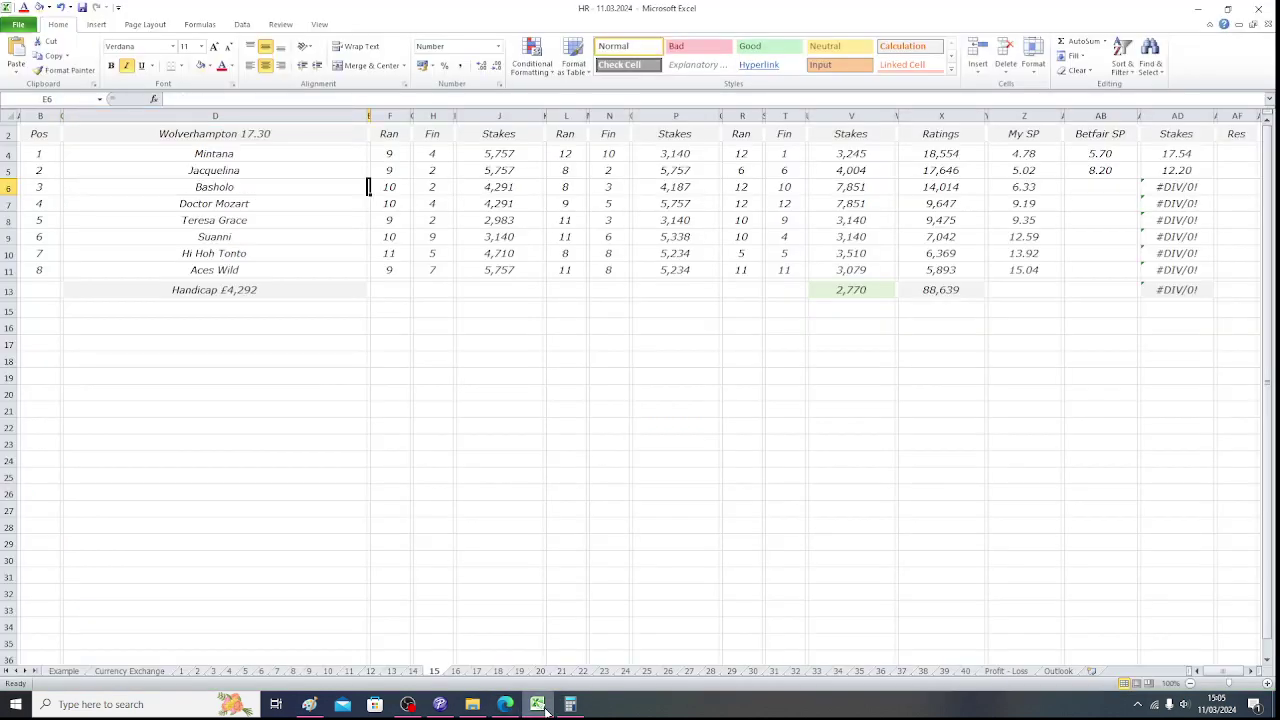
pyautogui.press('Right')
pyautogui.press('Right')
pyautogui.press('Right')
pyautogui.press('Right')
pyautogui.press('Right')
pyautogui.press('Right')
pyautogui.press('Right')
pyautogui.press('Right')
pyautogui.press('Right')
pyautogui.press('Right')
pyautogui.press('Right')
pyautogui.press('Right')
pyautogui.press('Right')
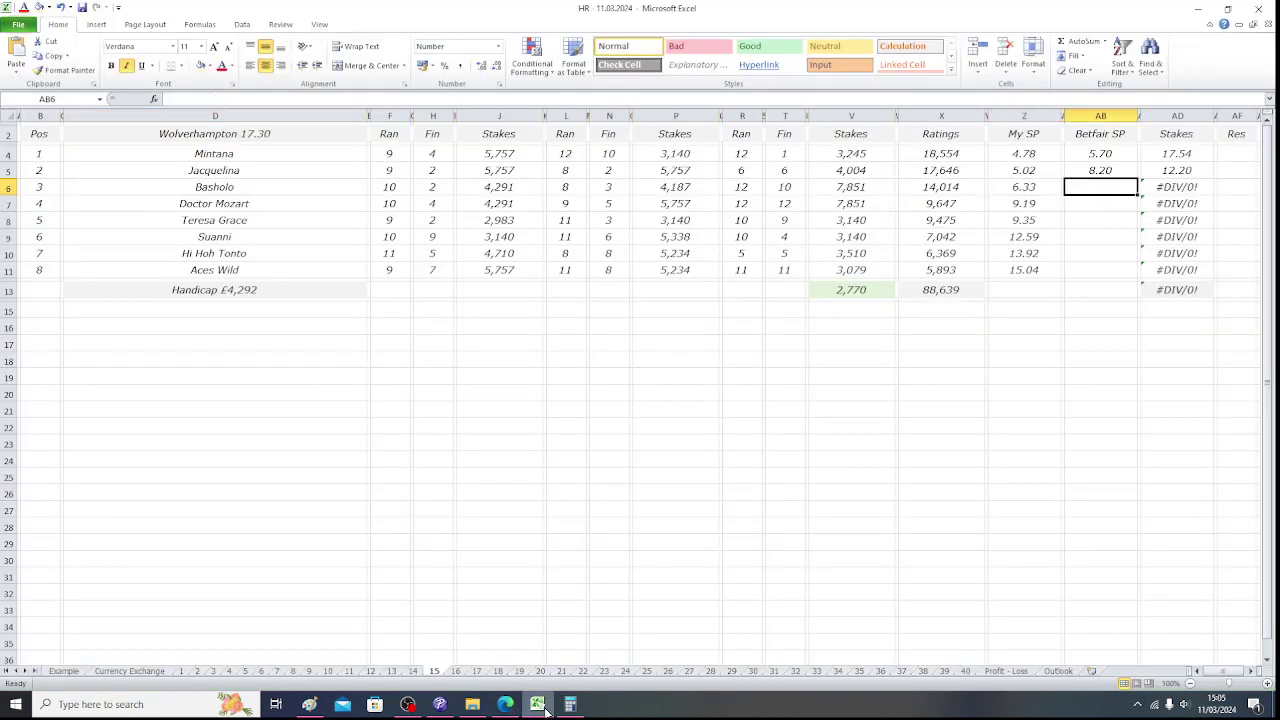
pyautogui.write('4.4')
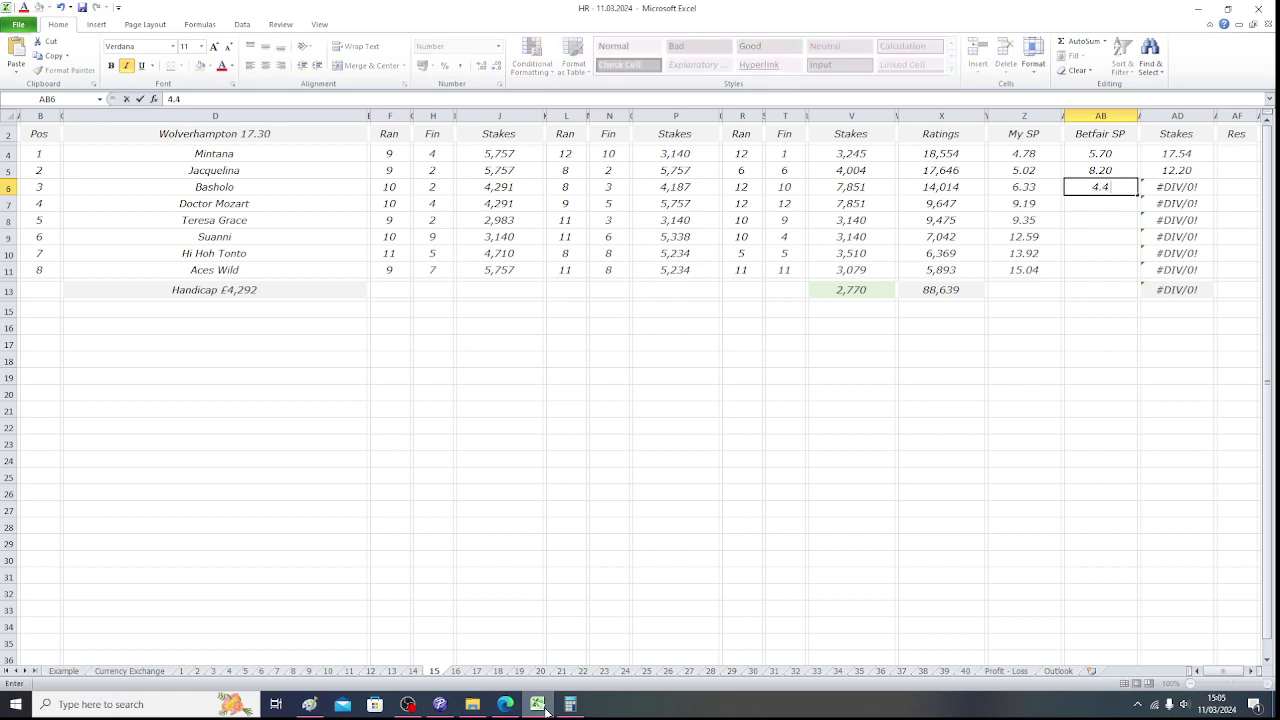
pyautogui.press('Return')
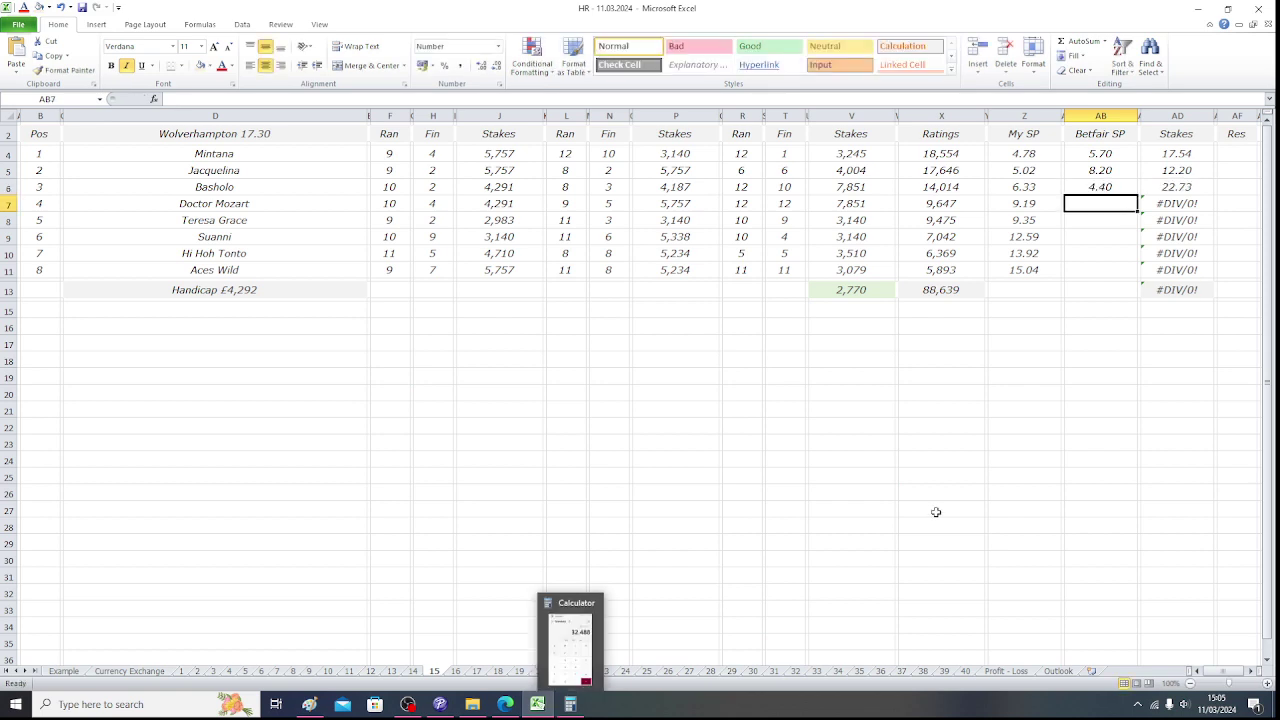
# Sum the stakes of Mintana and Jacquelina, and set Basholo's stake to 20.26.
pyautogui.moveTo(1182, 154); pyautogui.dragTo(1179, 164)
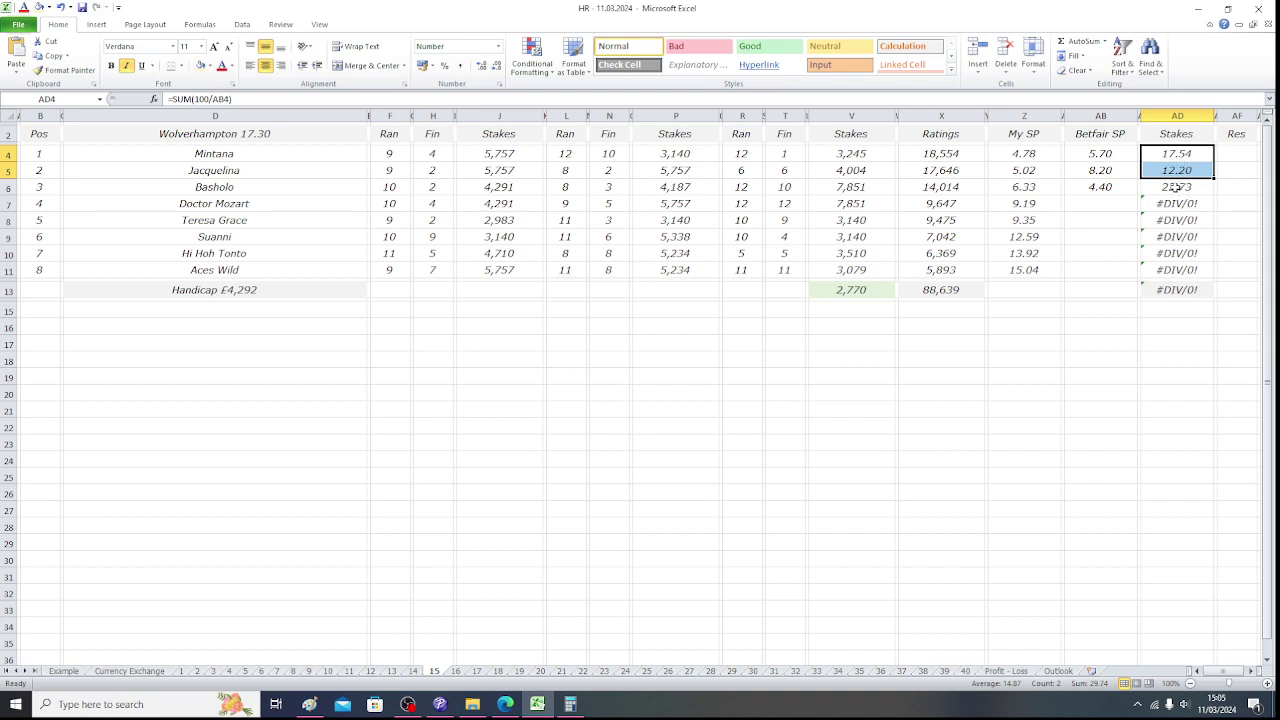
pyautogui.click(1177, 187)
pyautogui.write('20.')
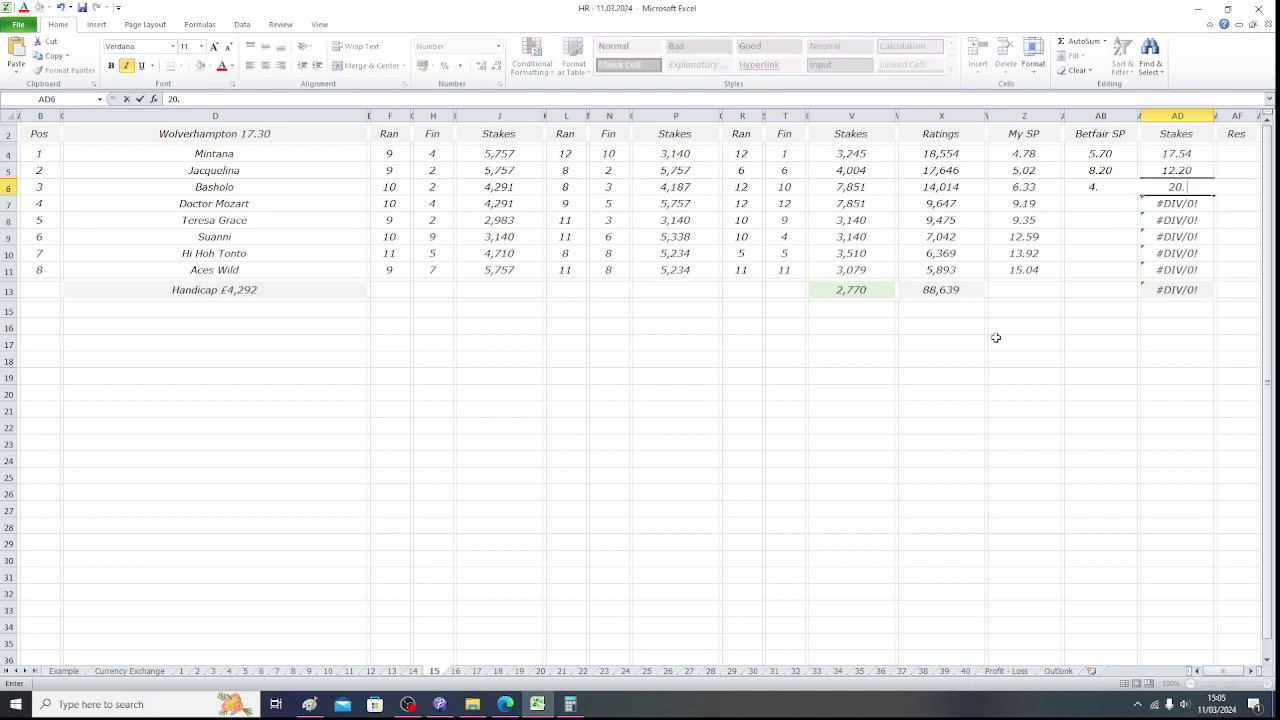
pyautogui.write('3')
pyautogui.press('BackSpace')
pyautogui.write('26')
pyautogui.press('Return')
# Compare the formula-based stakes of Mintana and Jacquelina.
pyautogui.press('Up')
pyautogui.press('Up')
pyautogui.press('Up')
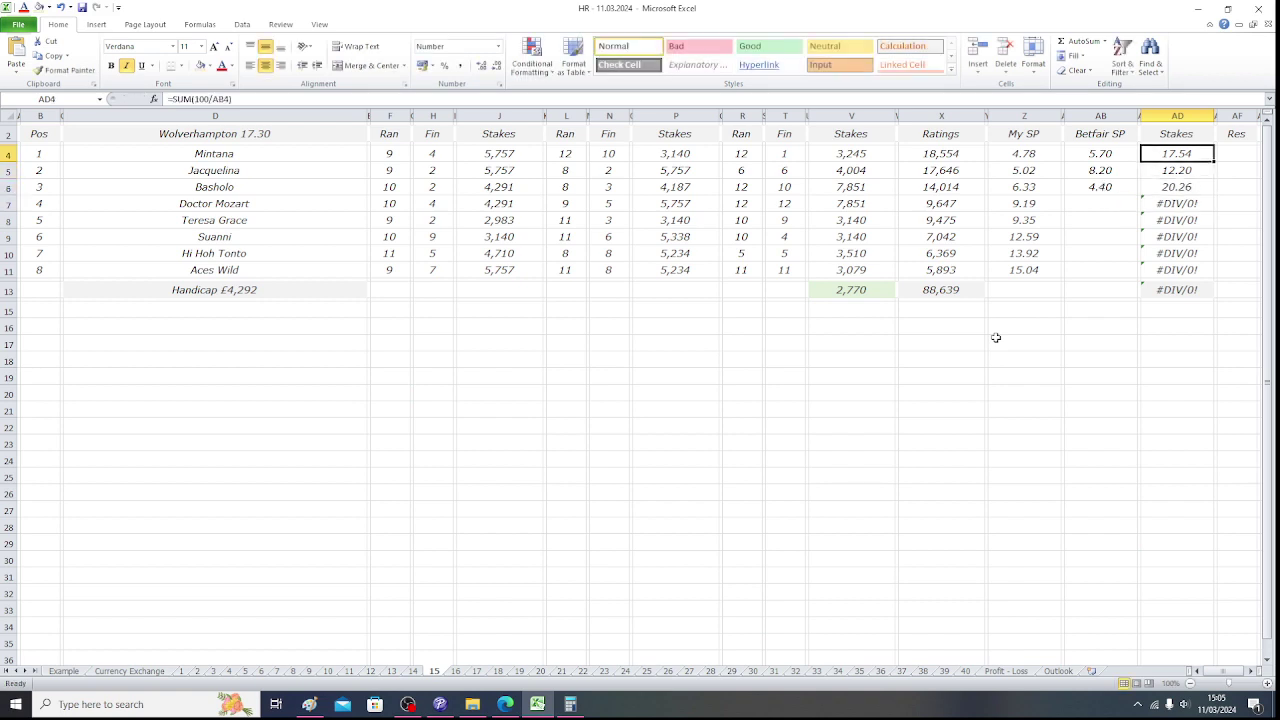
pyautogui.press('Down')
pyautogui.press('Up')
pyautogui.press('Down')
pyautogui.press('Up')
pyautogui.press('Down')
pyautogui.press('Up')
# Clear the stake formulas for the five horses from Doctor Mozart to Aces Wild.
pyautogui.press('Down')
pyautogui.press('Down')
pyautogui.press('Down')
pyautogui.press('Delete')
pyautogui.press('Down')
pyautogui.press('Delete')
pyautogui.press('Down')
pyautogui.press('Delete')
pyautogui.press('Down')
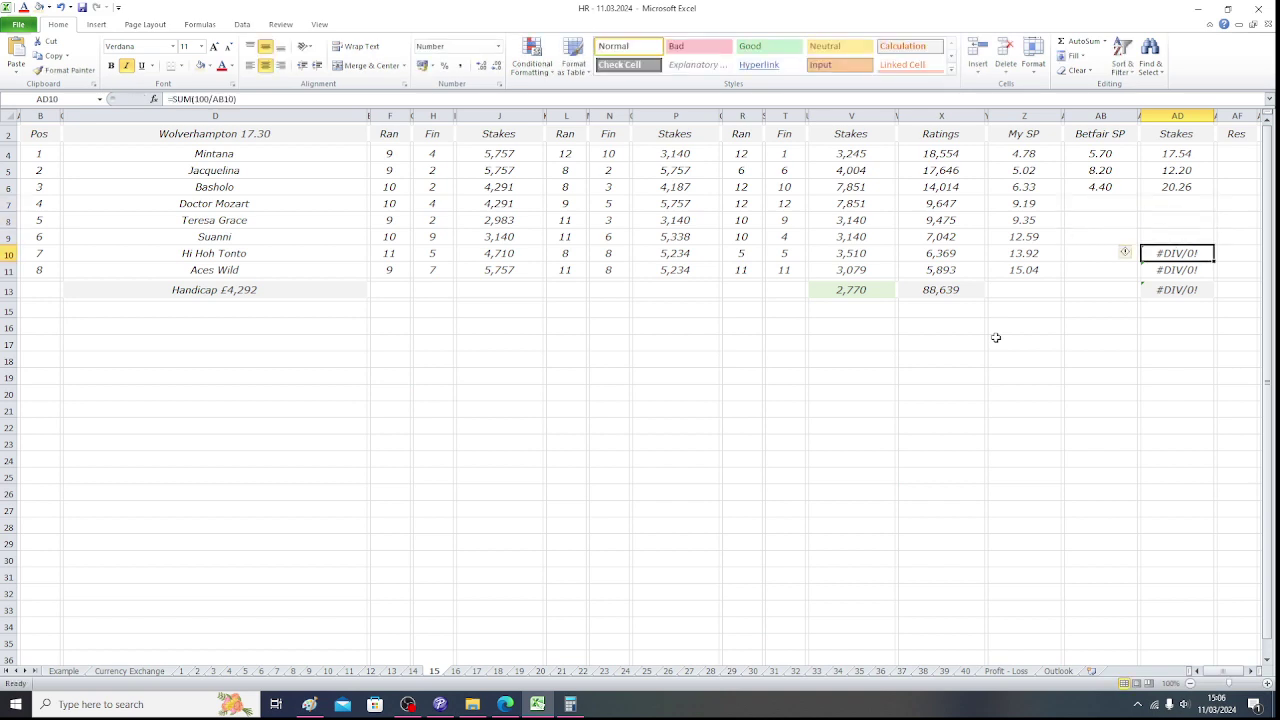
pyautogui.press('Delete')
pyautogui.press('Down')
pyautogui.press('Delete')
# Calculate Basholo's return in Calculator by multiplying its 4.4 price by the 20.26 stake.
pyautogui.press('Up')
pyautogui.press('Up')
pyautogui.press('Up')
pyautogui.press('Up')
pyautogui.press('Up')
pyautogui.press('Left')
pyautogui.press('Left')
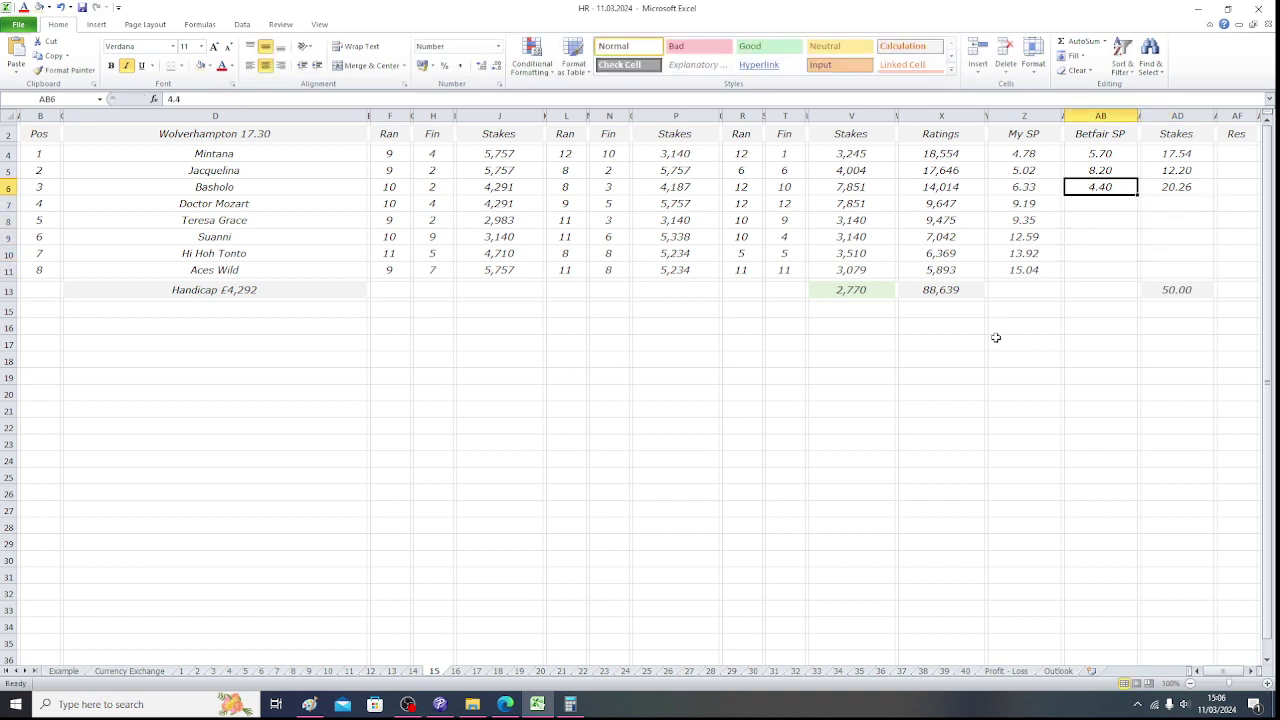
pyautogui.click(578, 708)
pyautogui.click(289, 491)
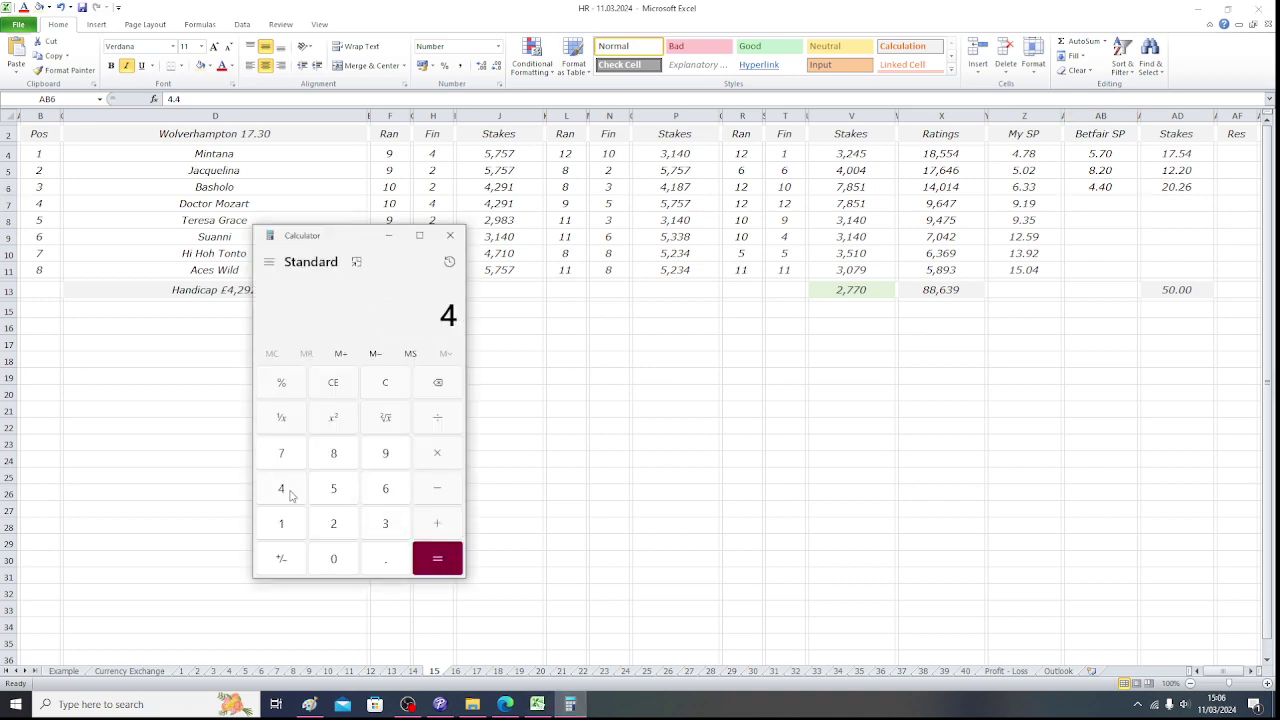
pyautogui.click(382, 558)
pyautogui.click(283, 489)
pyautogui.click(436, 462)
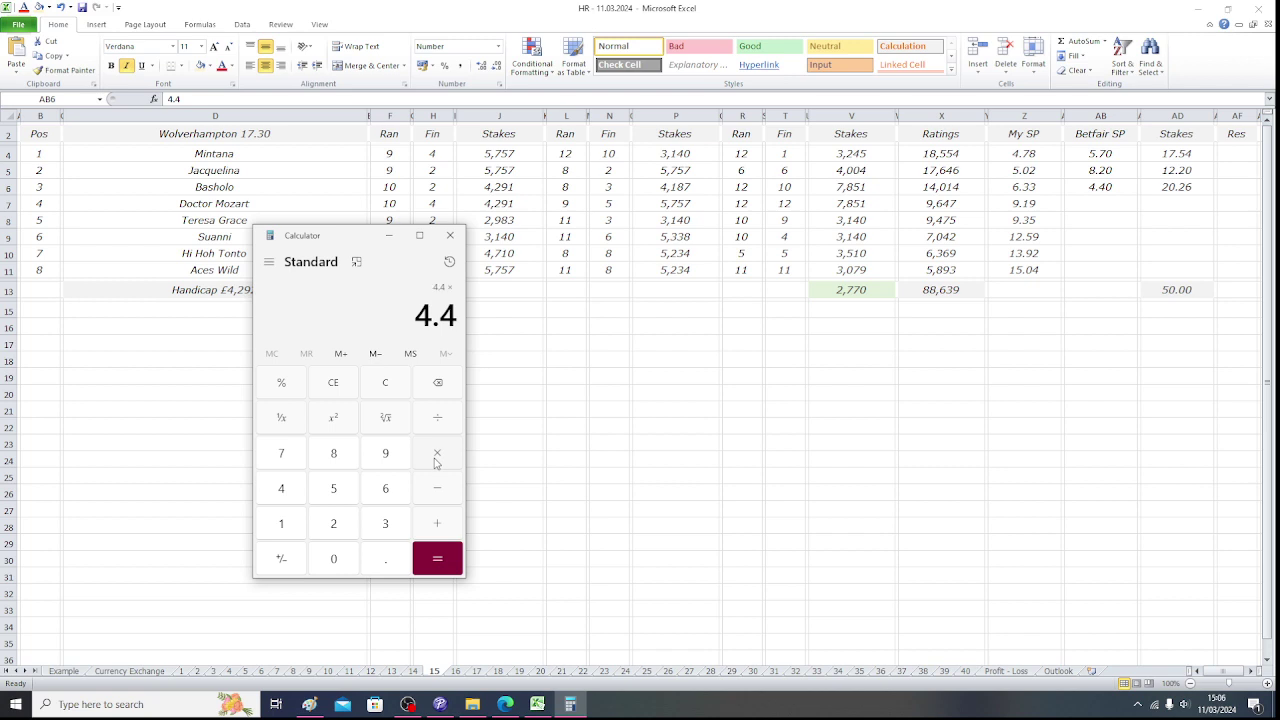
pyautogui.click(340, 533)
pyautogui.click(340, 560)
pyautogui.click(382, 560)
pyautogui.click(336, 524)
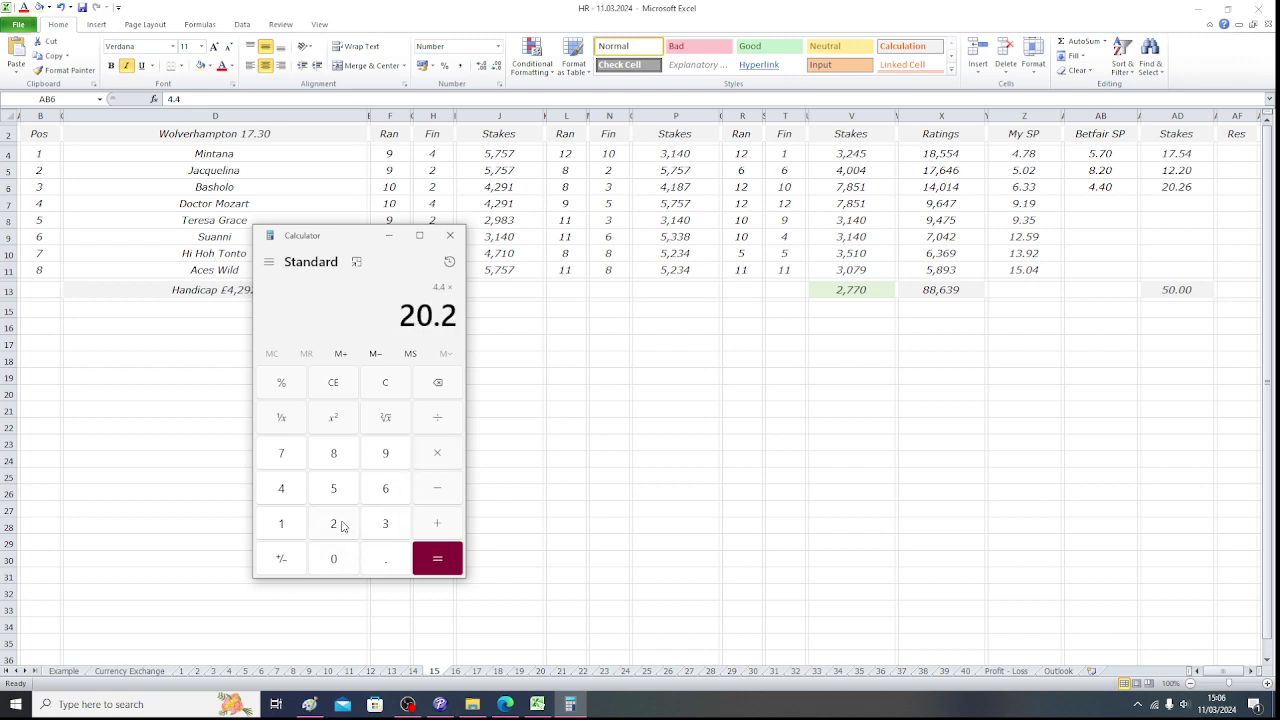
pyautogui.click(388, 496)
pyautogui.click(445, 558)
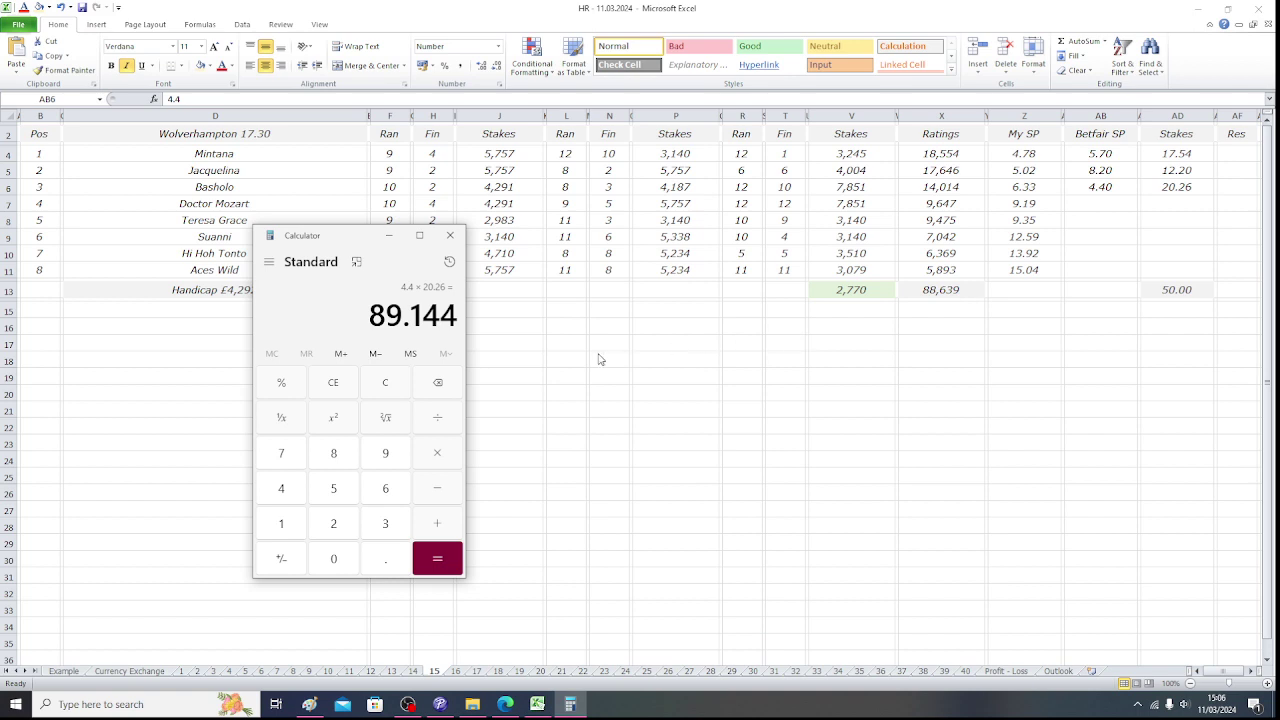
# Switch back to Excel and review the Betfair prices and stakes of the top three horses in the Wolverhampton 17.30 sheet.
pyautogui.hotkey('alt', 'Tab')
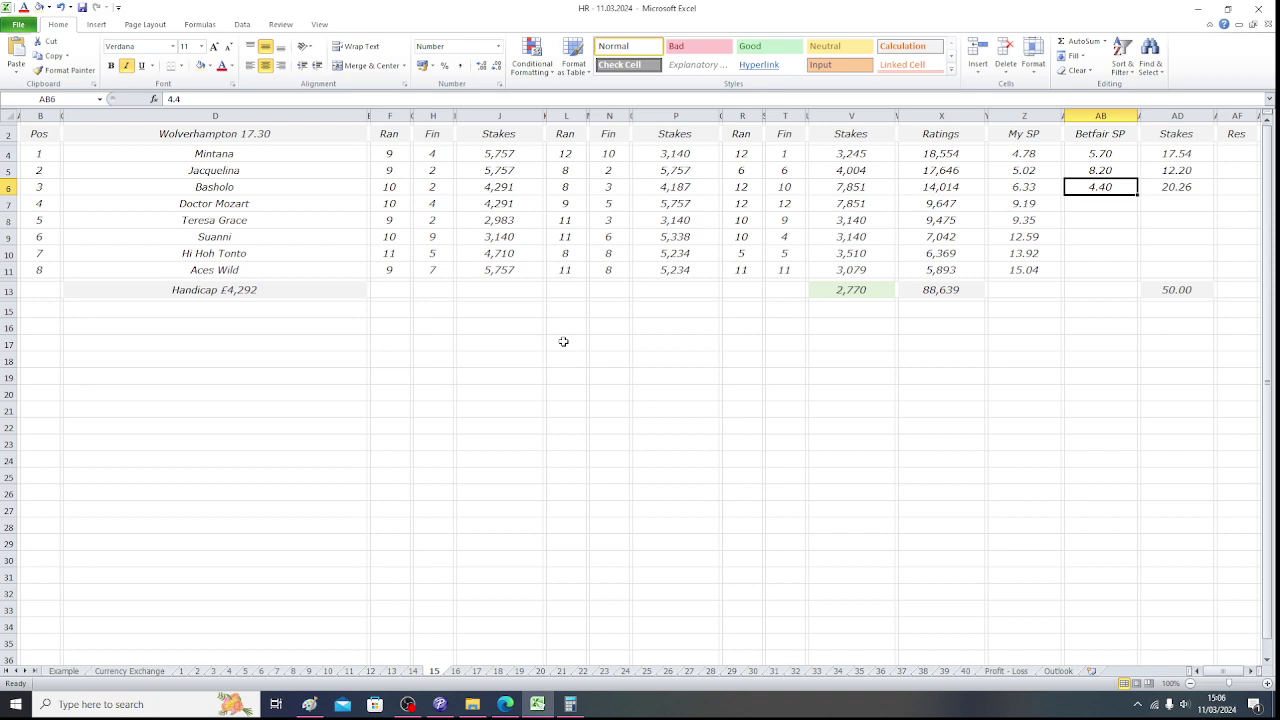
pyautogui.press('Return')
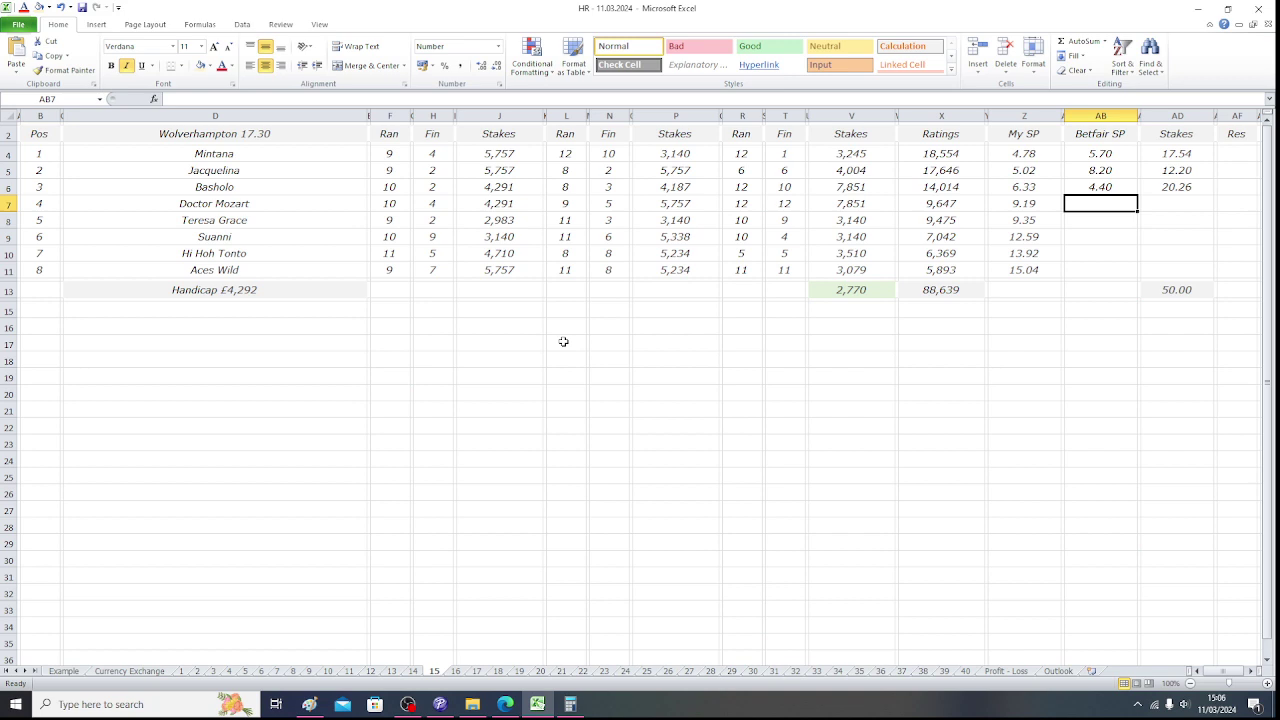
pyautogui.press('Up')
pyautogui.press('Up')
pyautogui.press('Up')
pyautogui.press('Down')
pyautogui.press('Down')
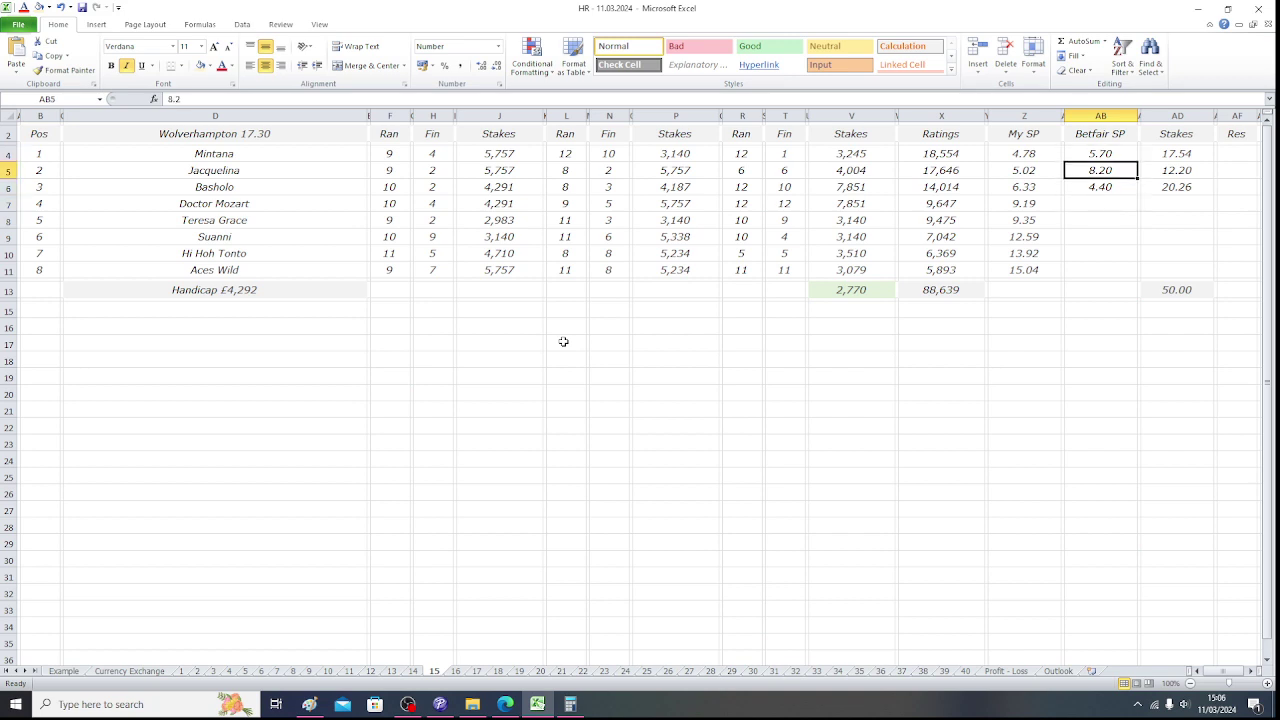
pyautogui.press('Right')
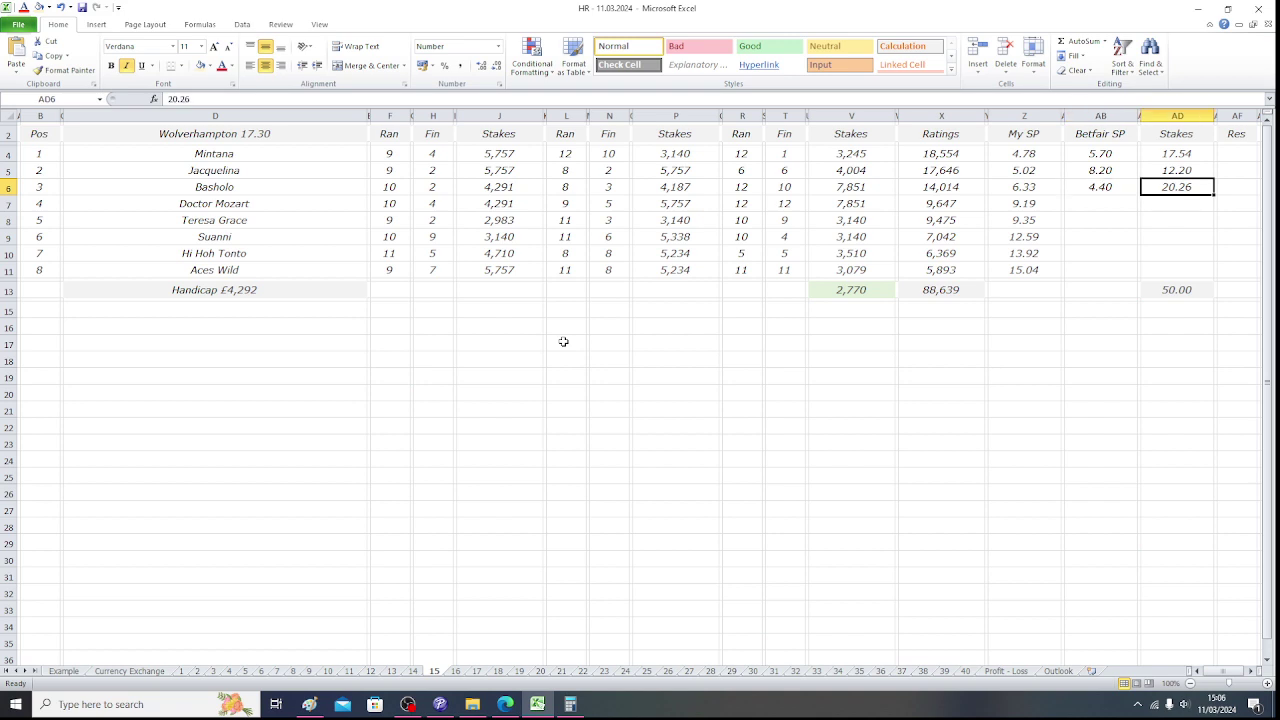
pyautogui.press('Down')
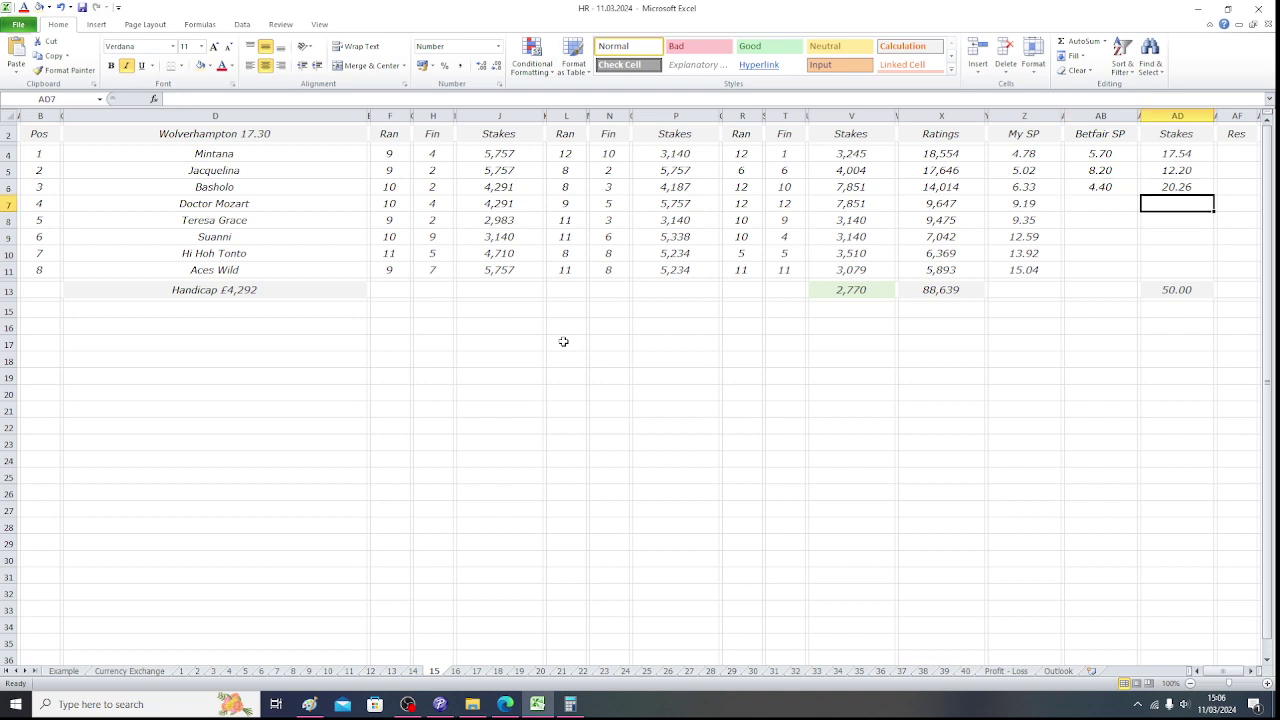
pyautogui.click(36, 135)
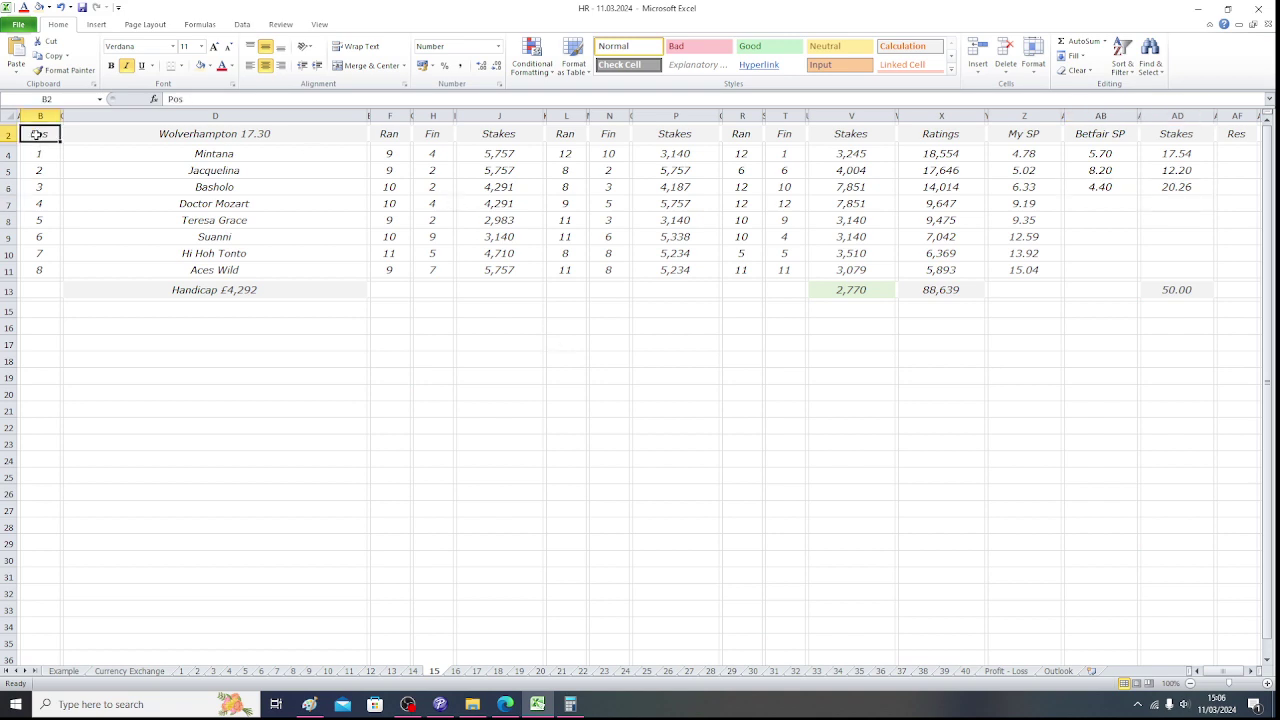
# Open sheet 16 for the Wolverhampton 18.00 race and examine Payment Plan's rating entry and top-rated Coppersmith.
pyautogui.click(458, 674)
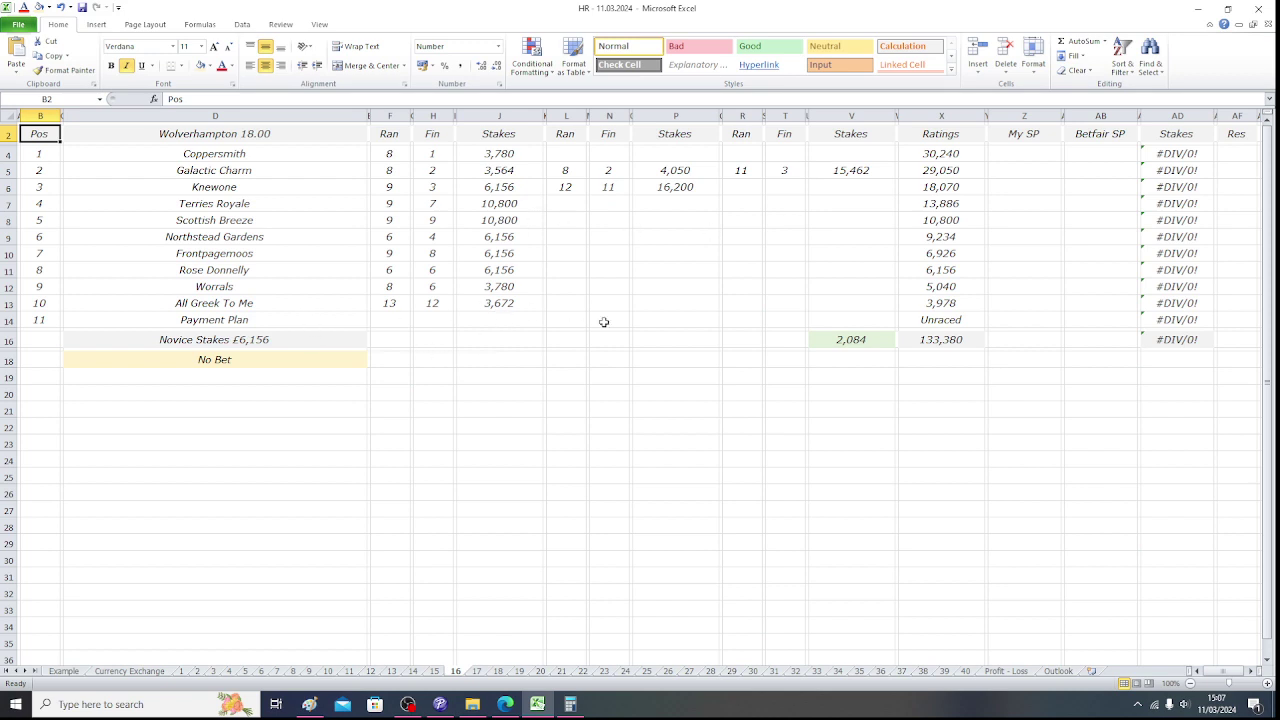
pyautogui.click(955, 320)
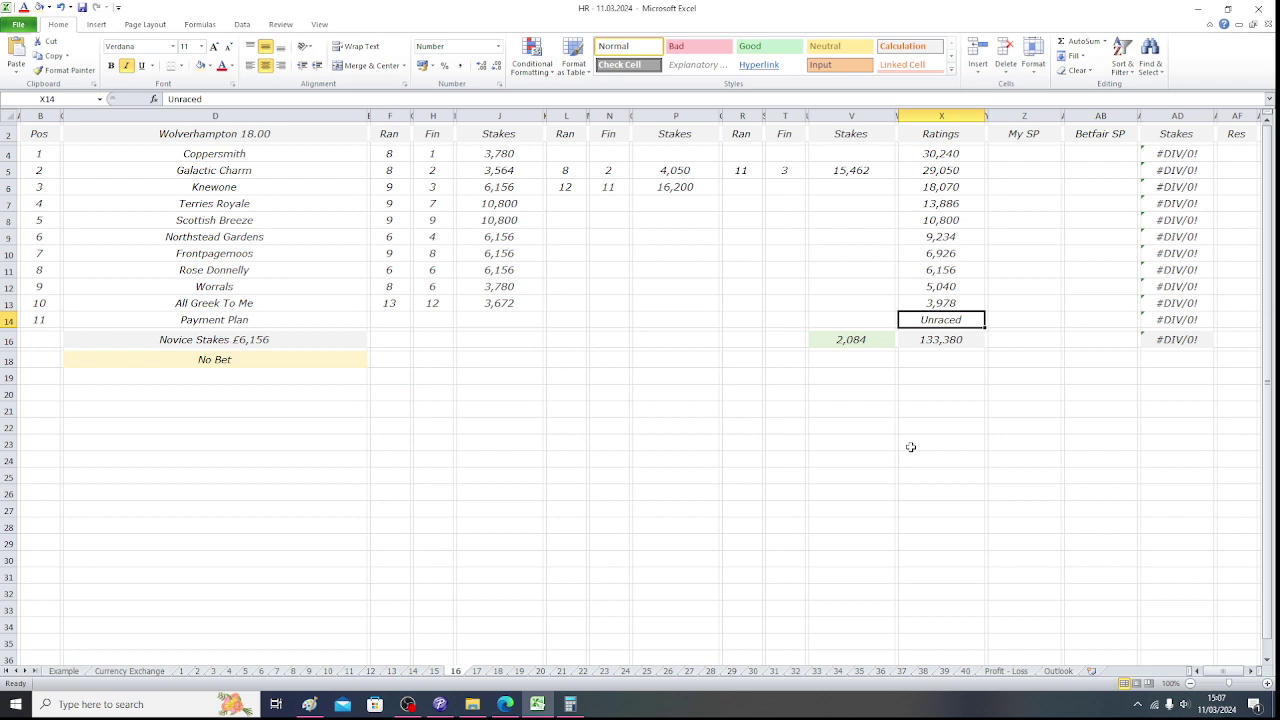
pyautogui.press('Left')
pyautogui.press('Left')
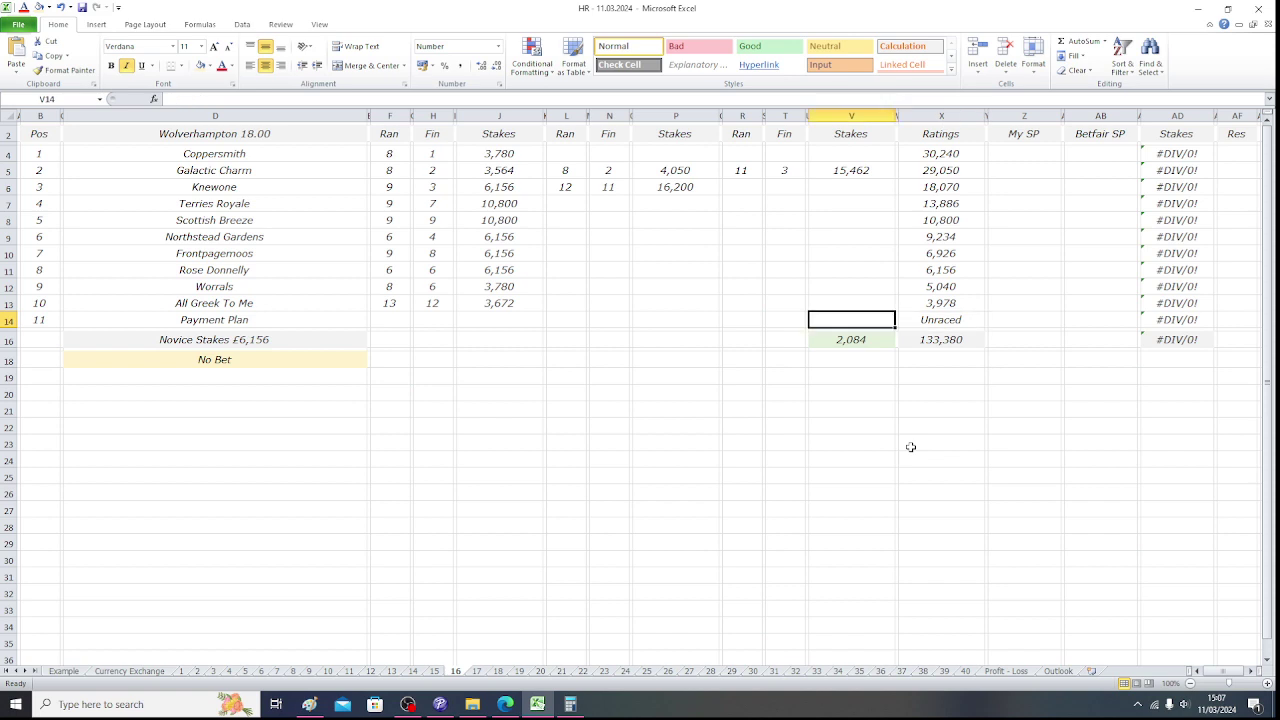
pyautogui.click(940, 154)
pyautogui.click(255, 153)
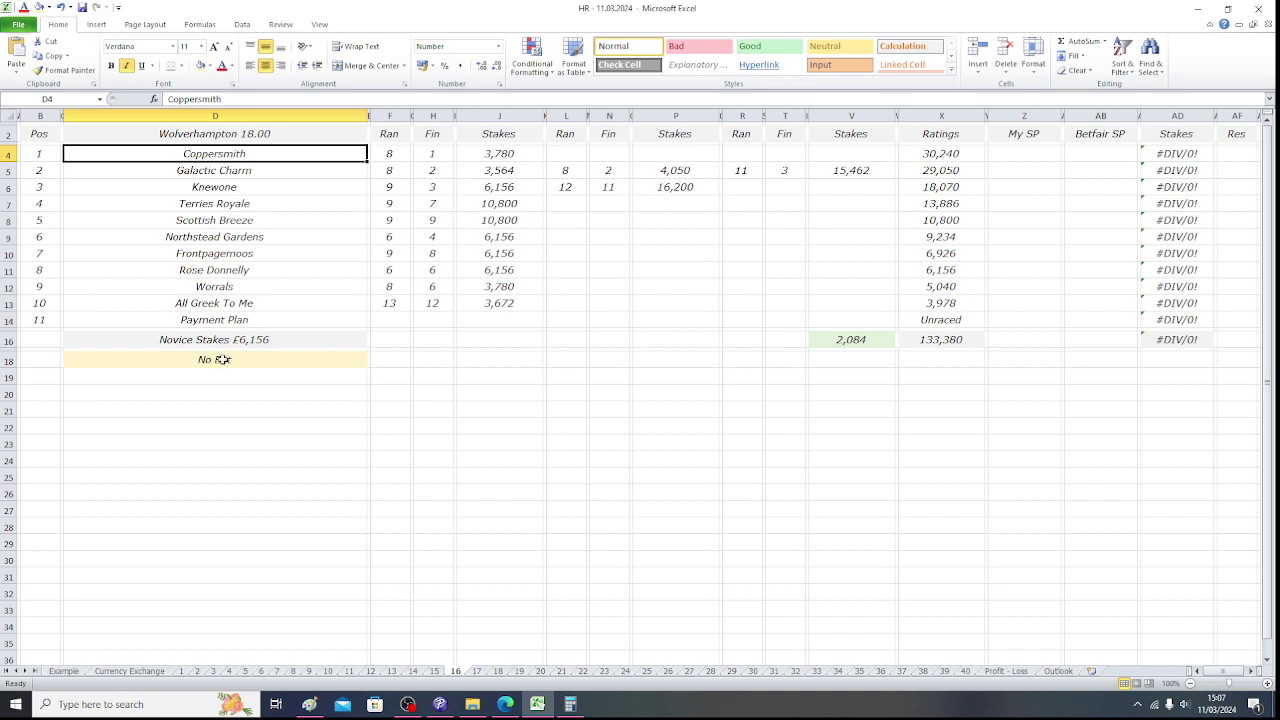
pyautogui.click(40, 134)
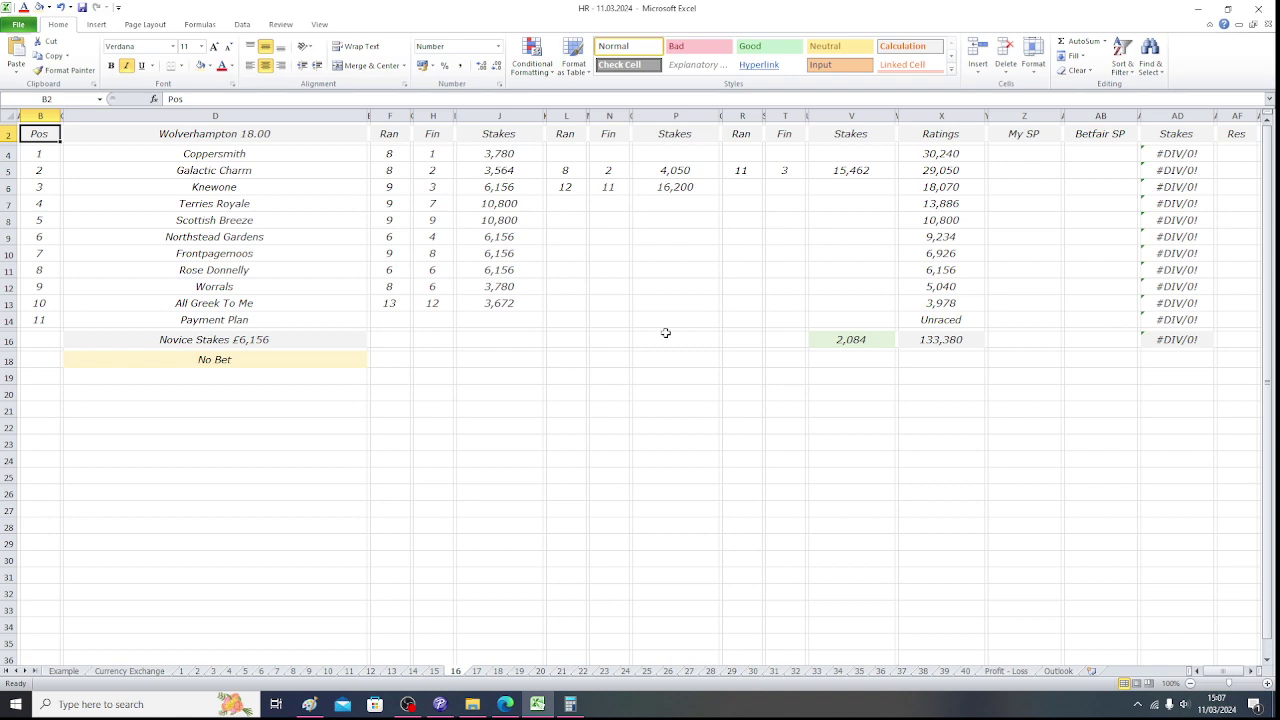
# Open sheet 17 for the Wolverhampton 18.30 race and correct the prize label to "Handicap £8,898".
pyautogui.click(476, 671)
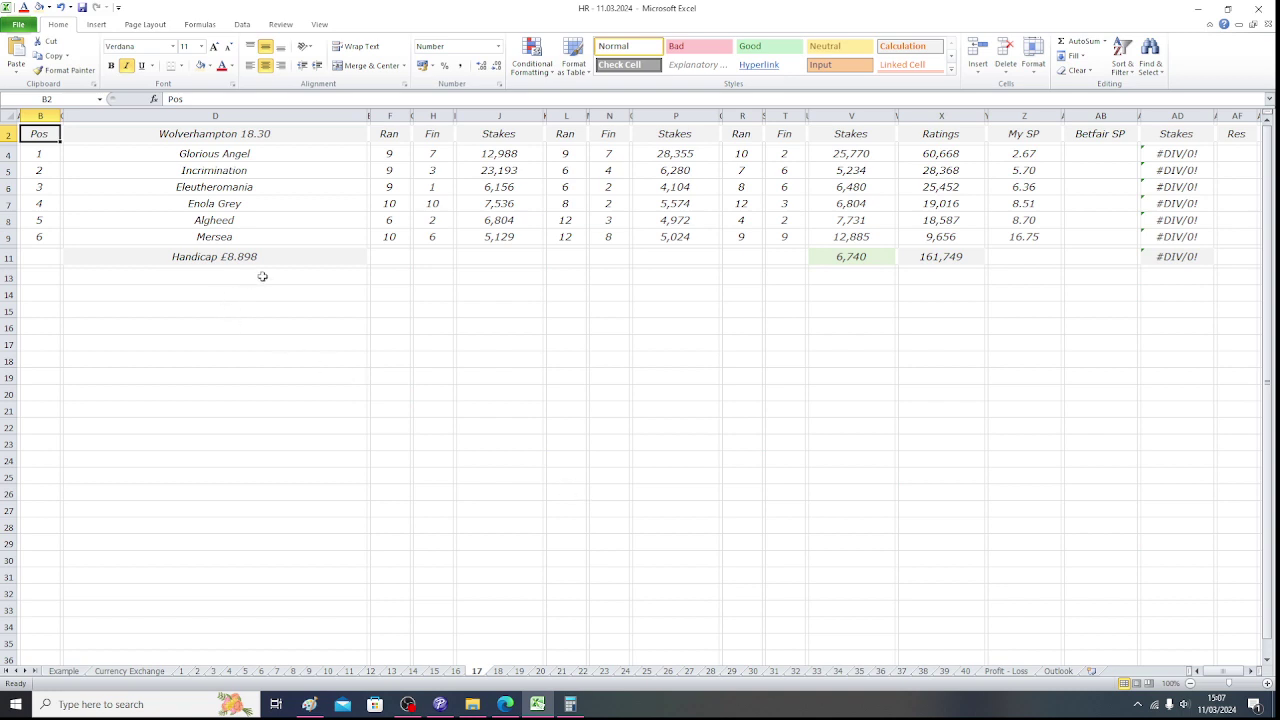
pyautogui.doubleClick(240, 257)
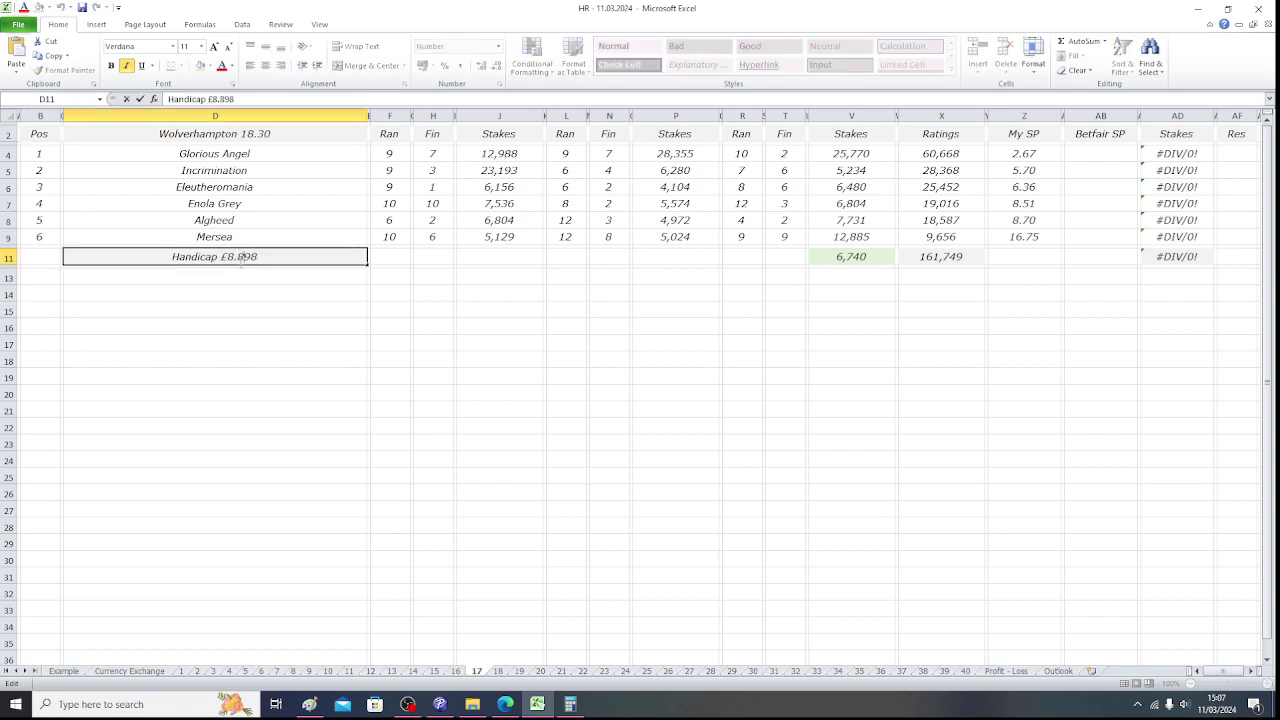
pyautogui.press('BackSpace')
pyautogui.write(',')
pyautogui.click(44, 135)
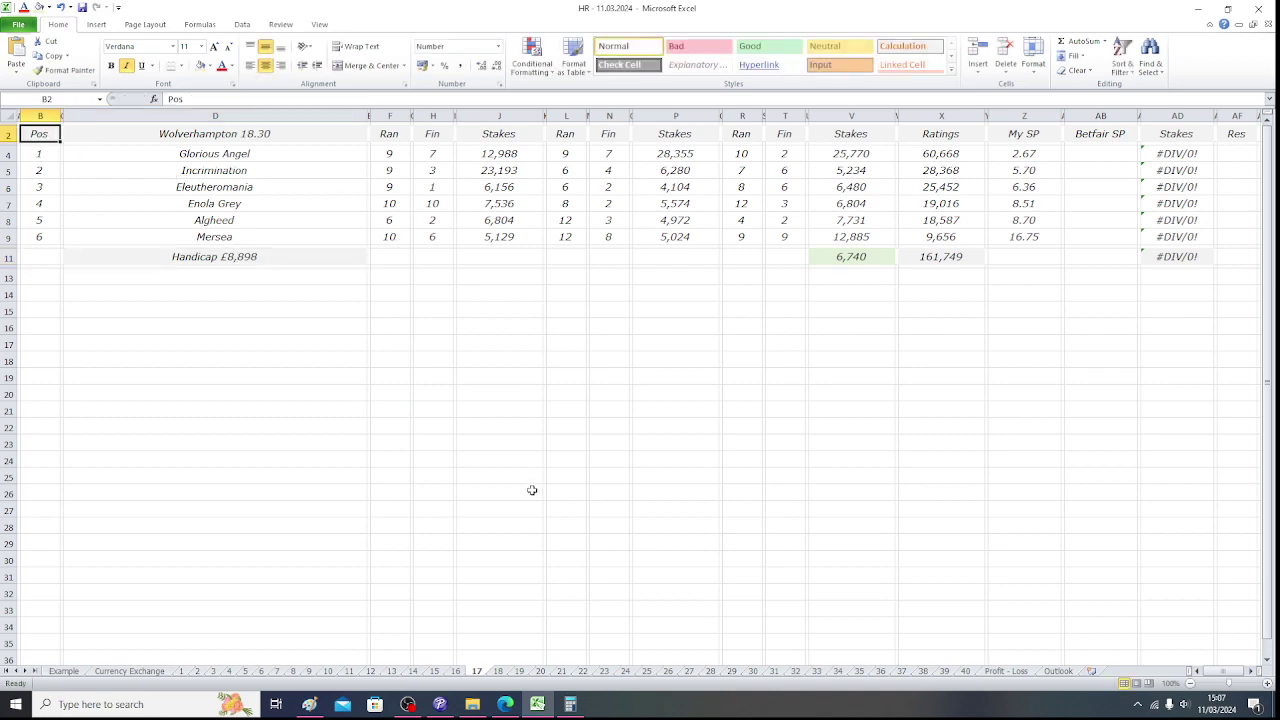
# Switch to the browser and open the 18:30 Wolverhampton market on Betfair.
pyautogui.click(505, 704)
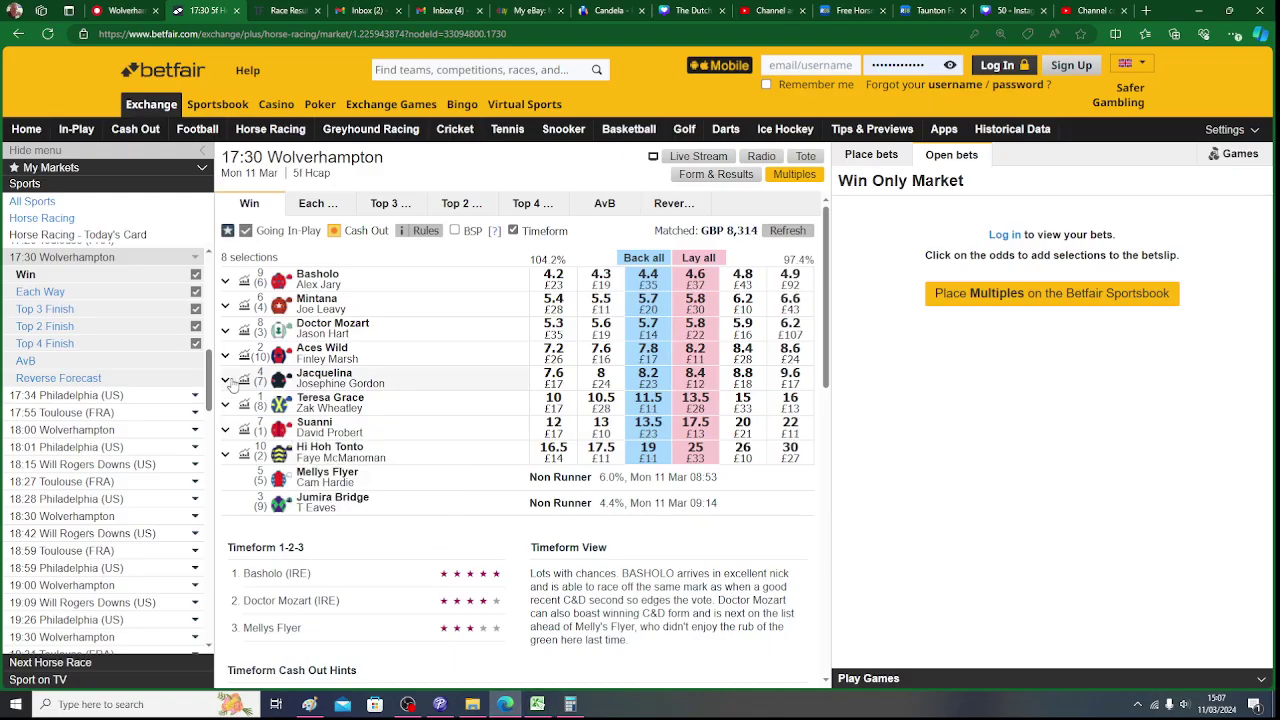
pyautogui.moveTo(210, 370); pyautogui.dragTo(210, 400)
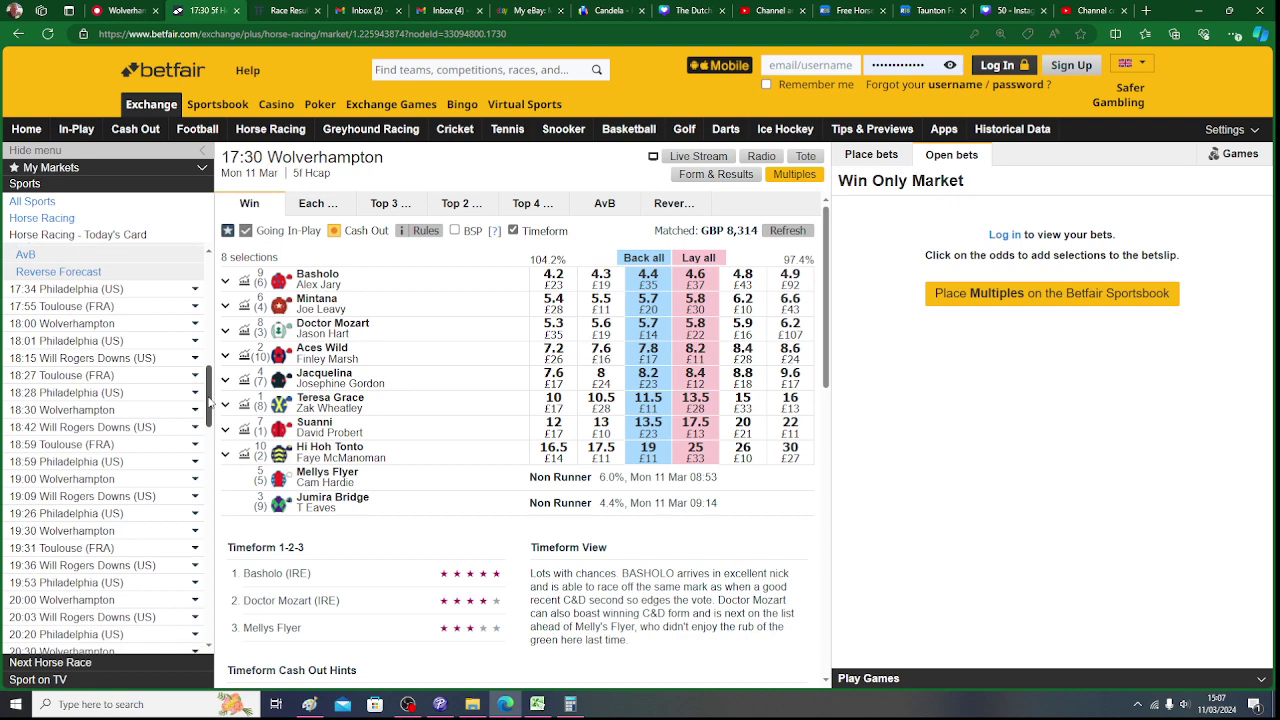
pyautogui.click(96, 412)
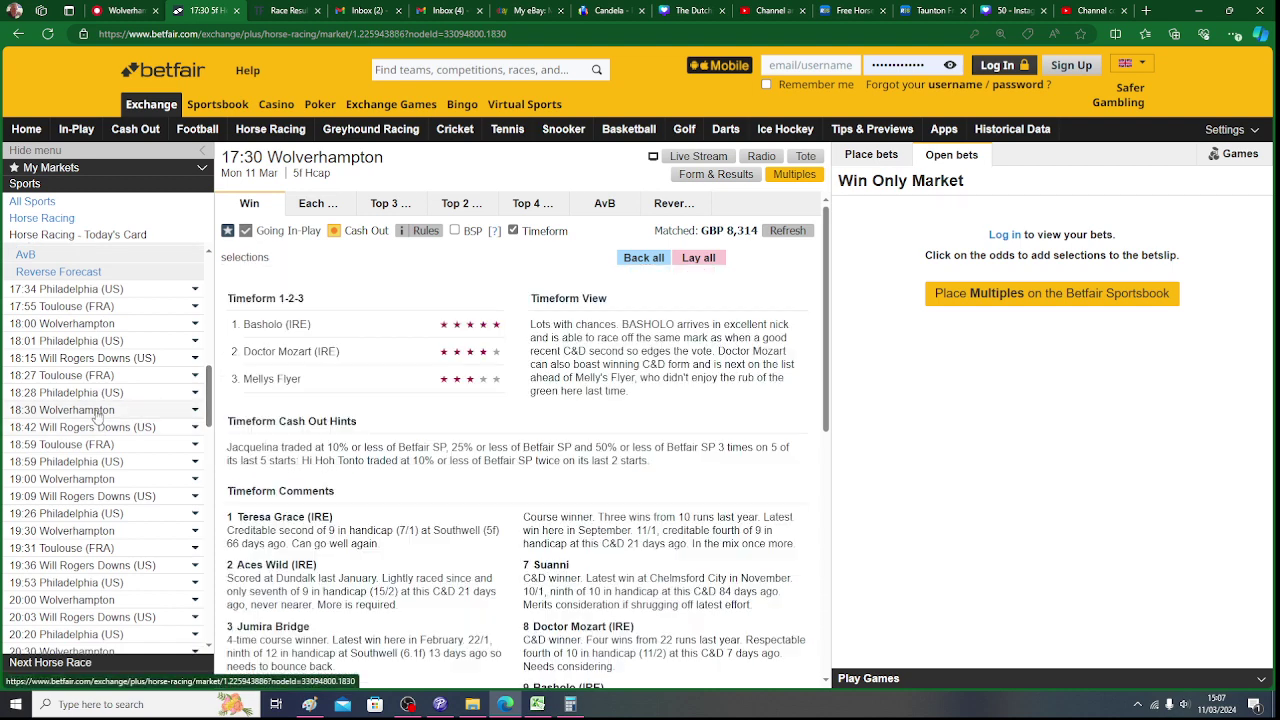
# Check Glorious Angel's back price on Betfair and enter 22 as its Betfair SP in the Wolverhampton 18.30 Excel sheet.
pyautogui.click(538, 705)
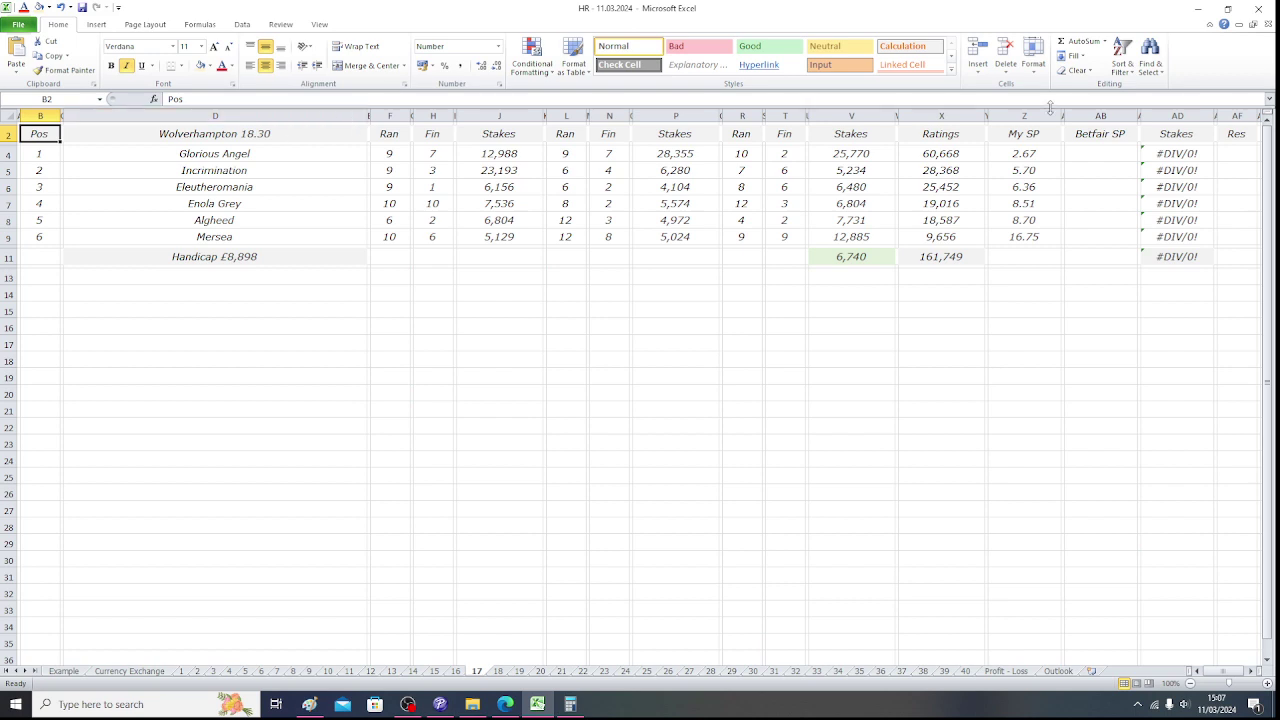
pyautogui.click(1092, 152)
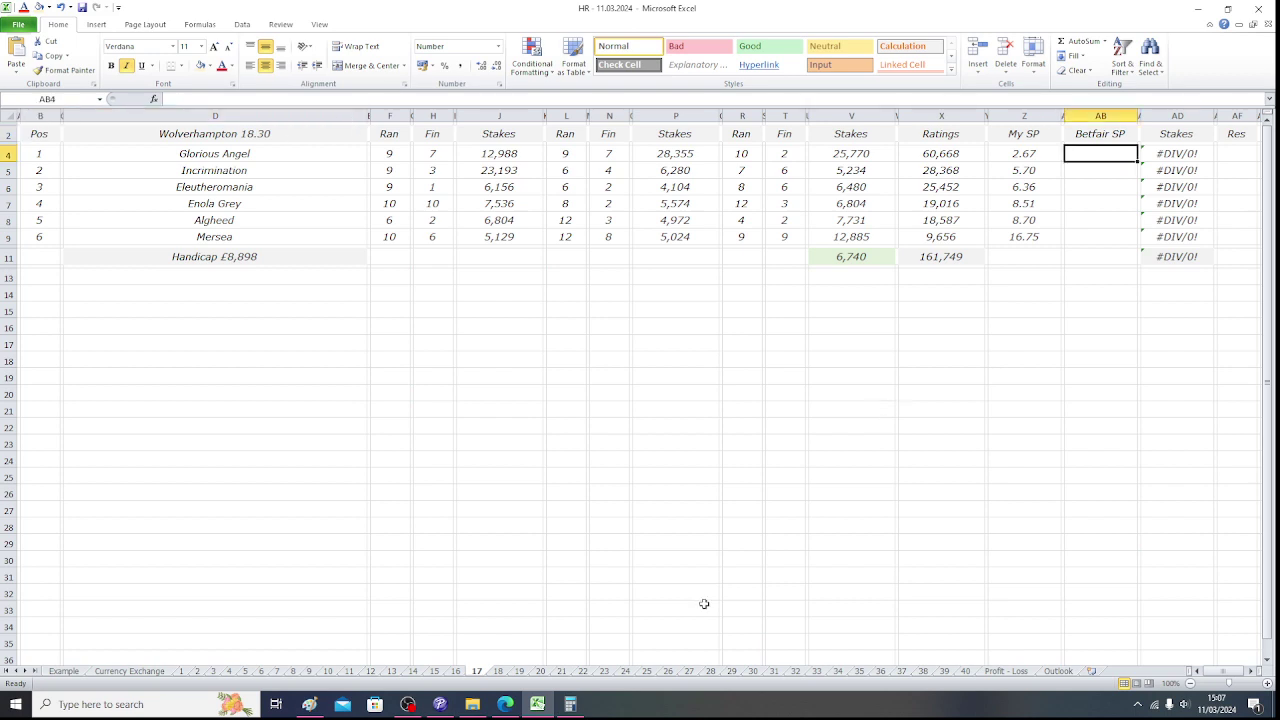
pyautogui.click(506, 705)
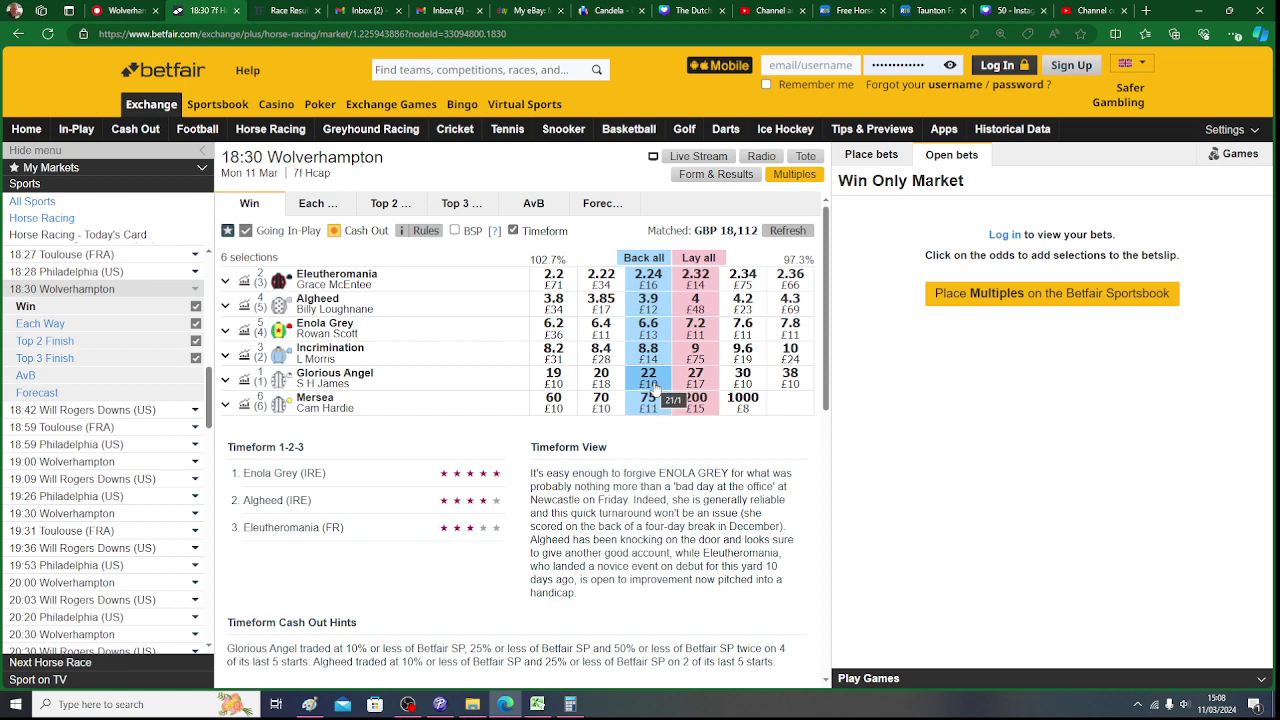
pyautogui.click(537, 704)
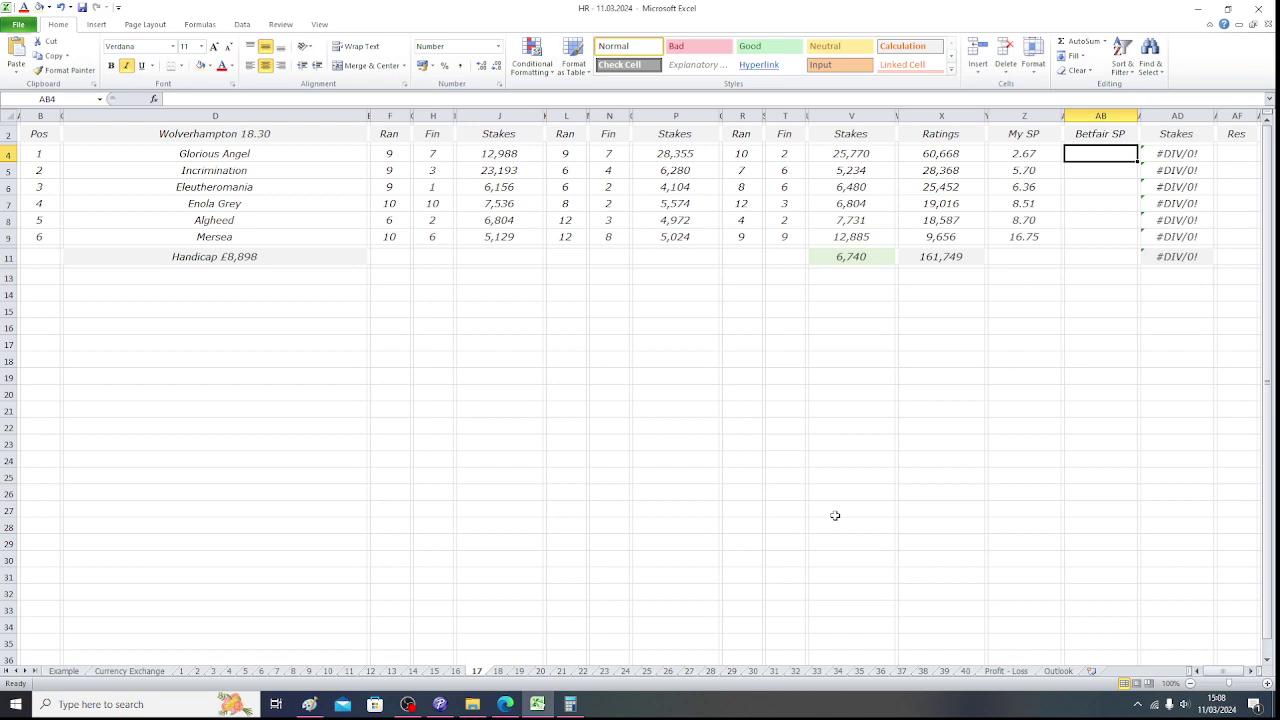
pyautogui.write('22')
pyautogui.press('Return')
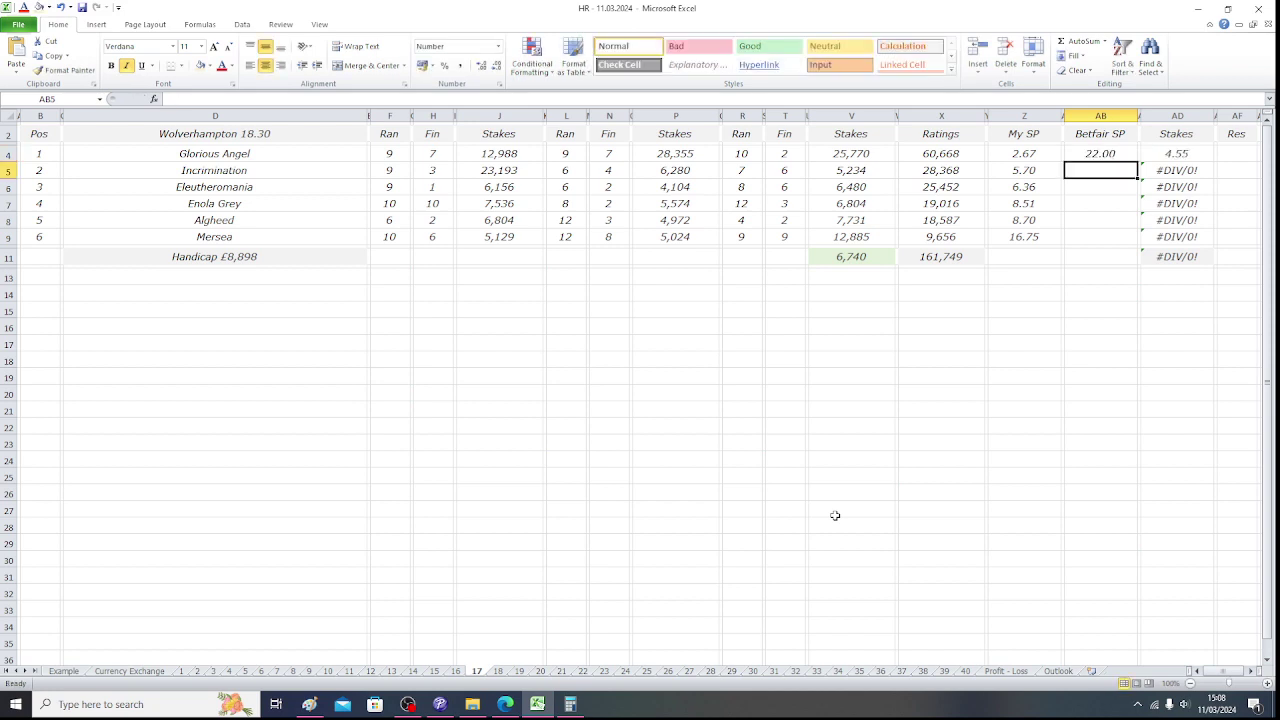
pyautogui.press('Up')
pyautogui.press('Right')
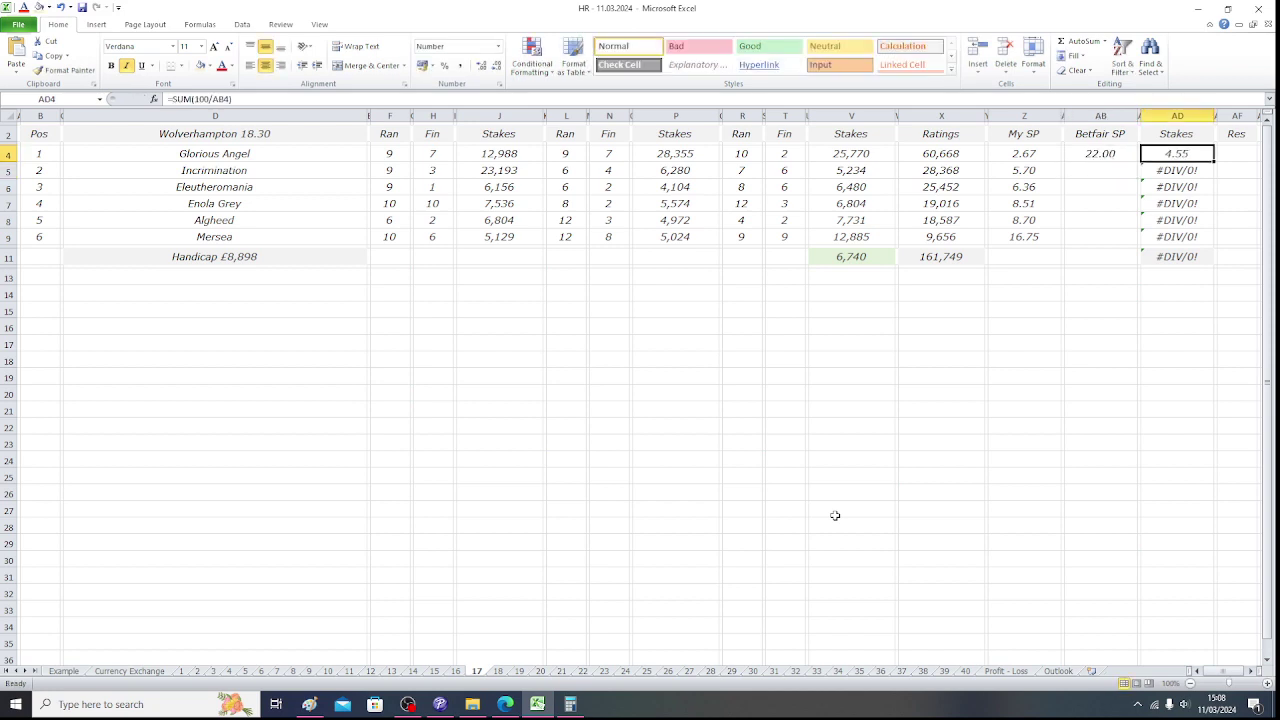
pyautogui.press('Left')
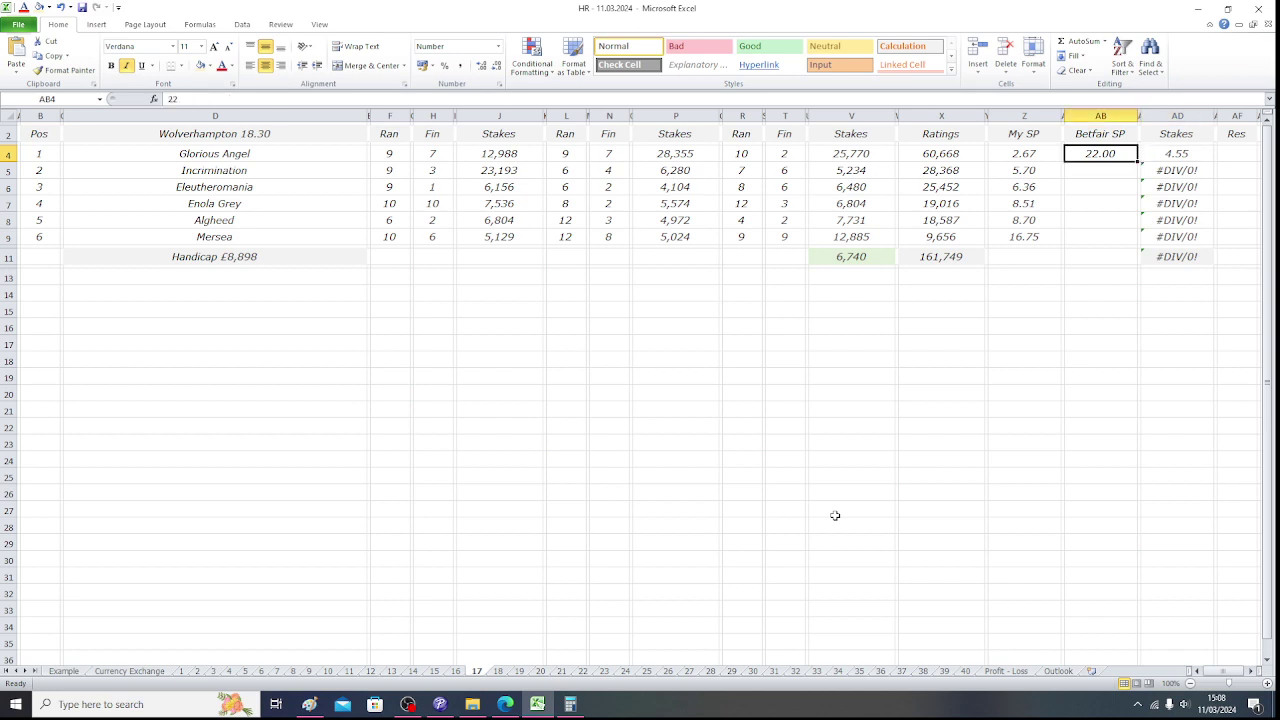
# Look up Incrimination's back price on Betfair and enter 8.8 as its Betfair SP in Excel.
pyautogui.press('Down')
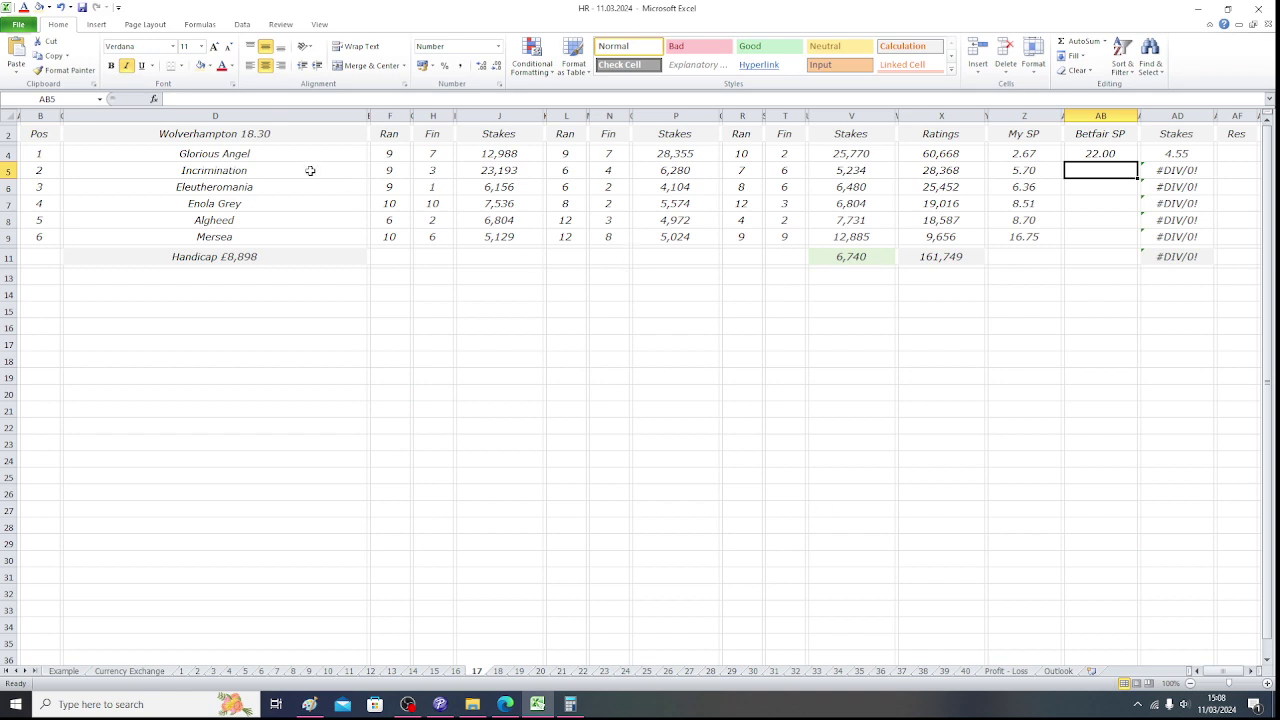
pyautogui.click(505, 704)
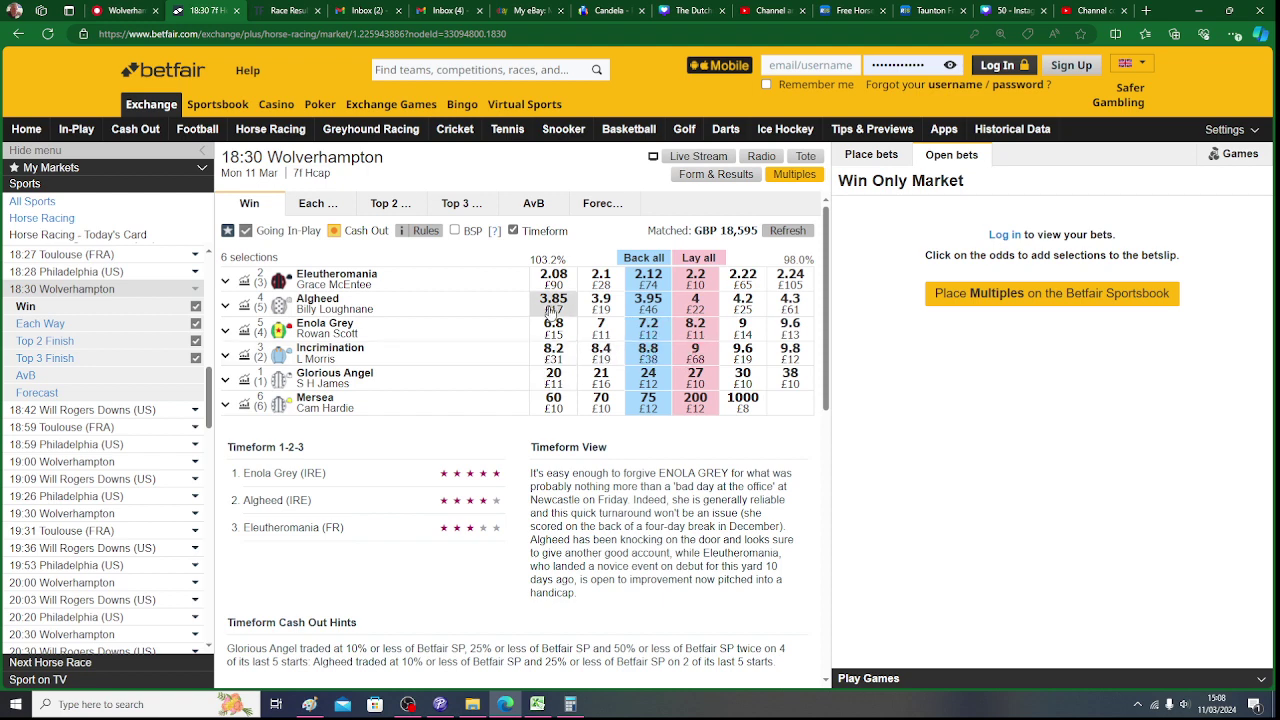
pyautogui.click(538, 705)
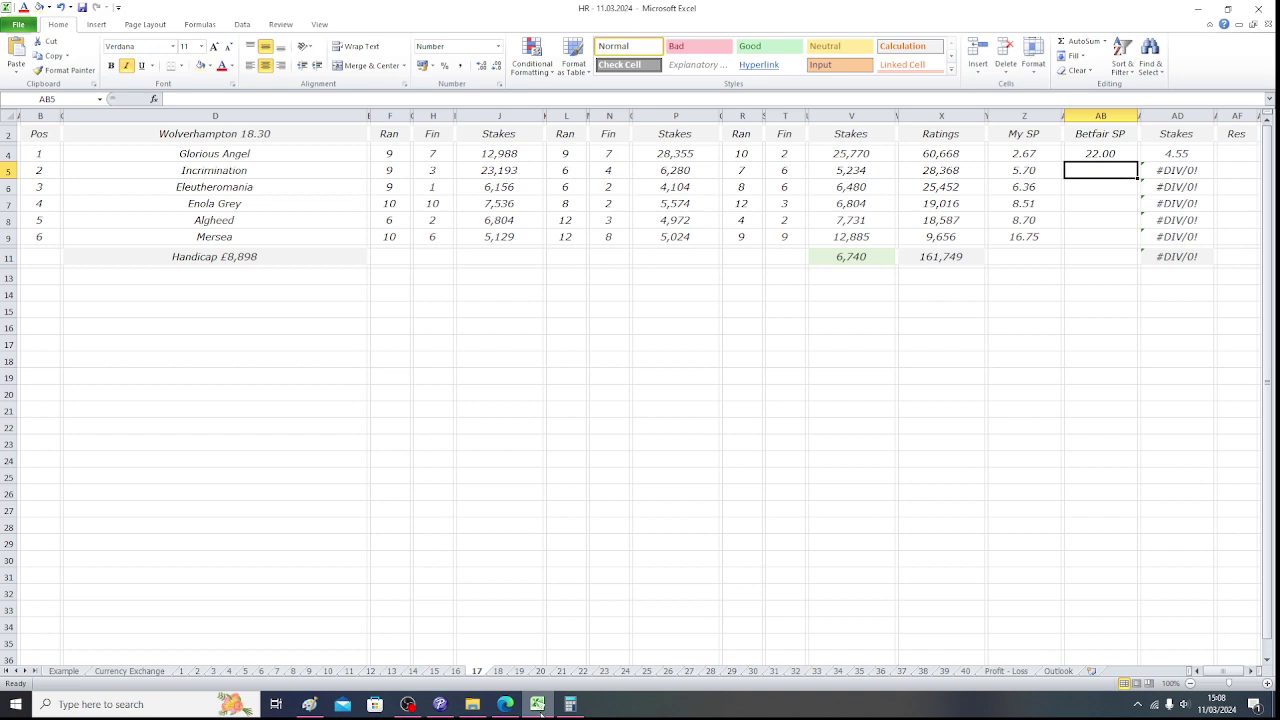
pyautogui.write('8.8')
pyautogui.press('Tab')
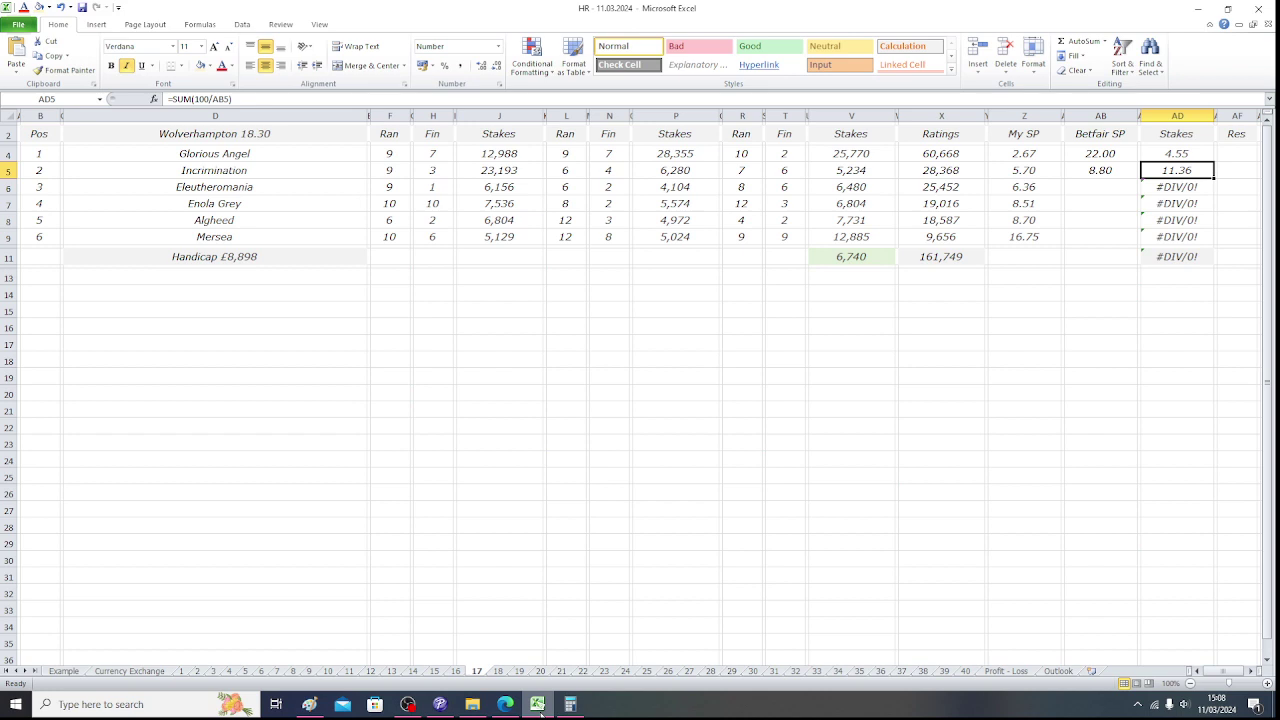
pyautogui.press('Left')
pyautogui.press('Left')
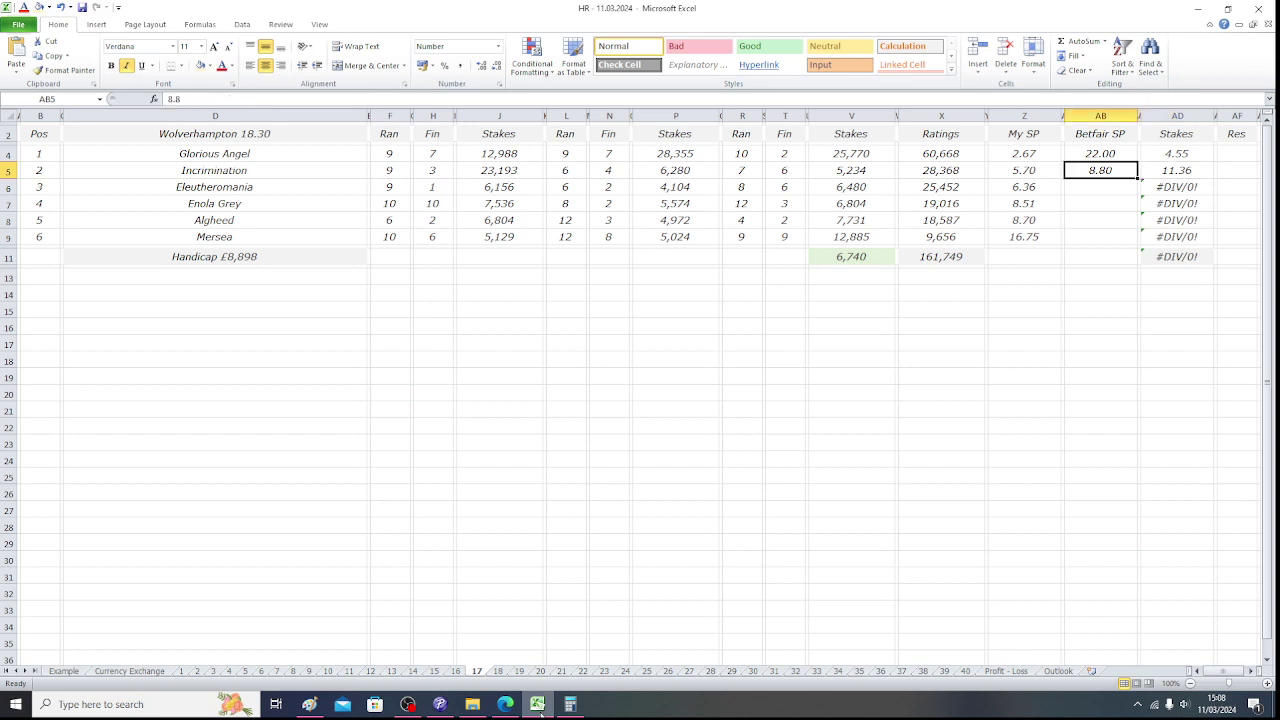
# Look up Eleutheromania's back price on Betfair and enter 2.18 as its Betfair SP in Excel.
pyautogui.press('Down')
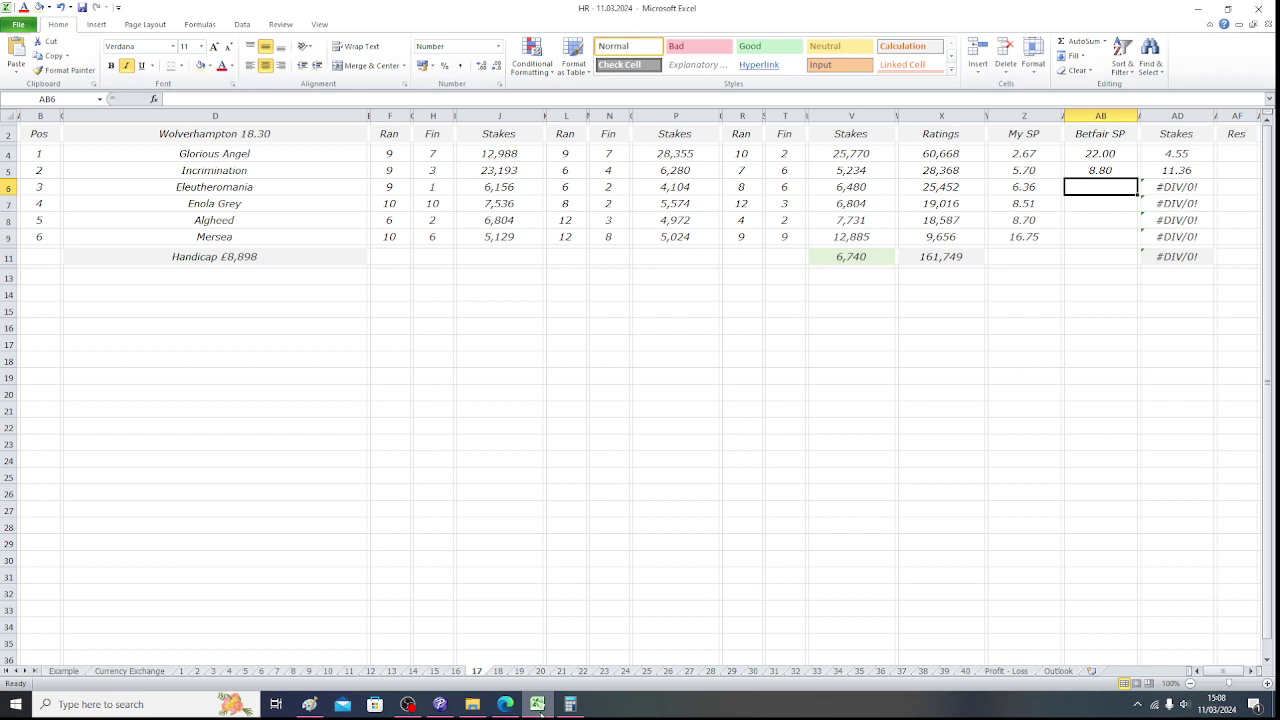
pyautogui.click(246, 187)
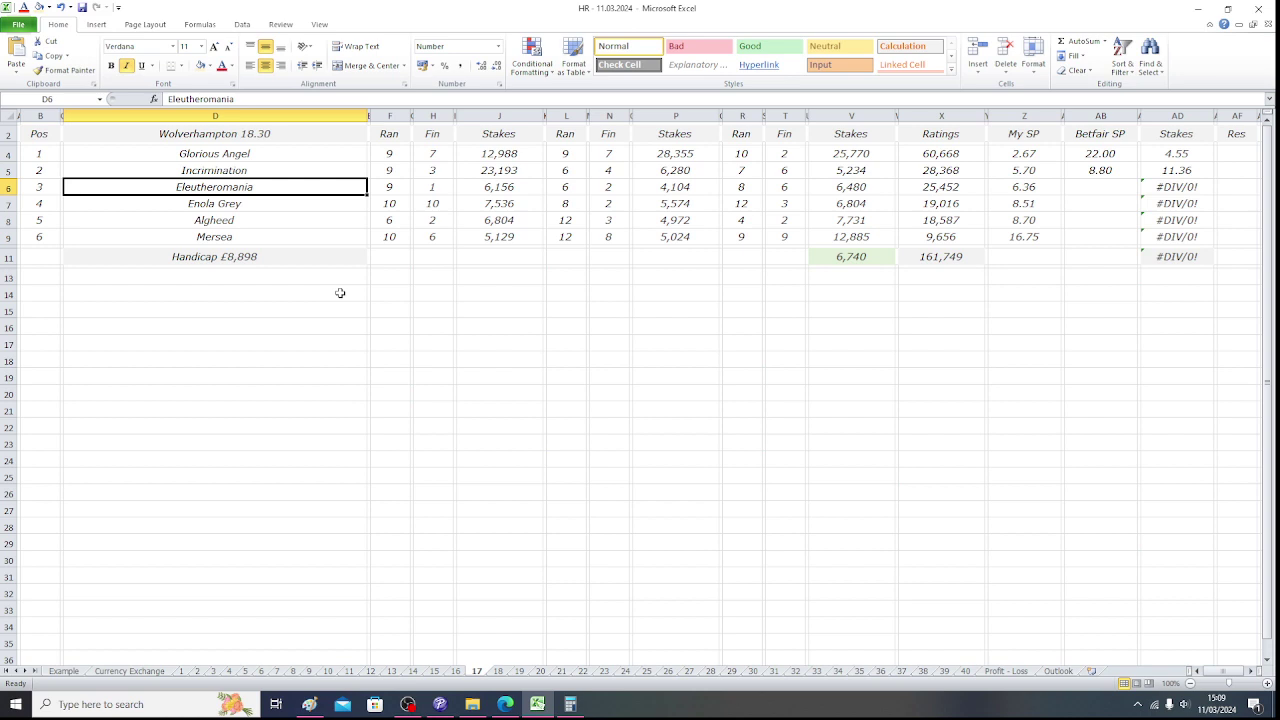
pyautogui.click(1088, 189)
pyautogui.moveTo(505, 706)
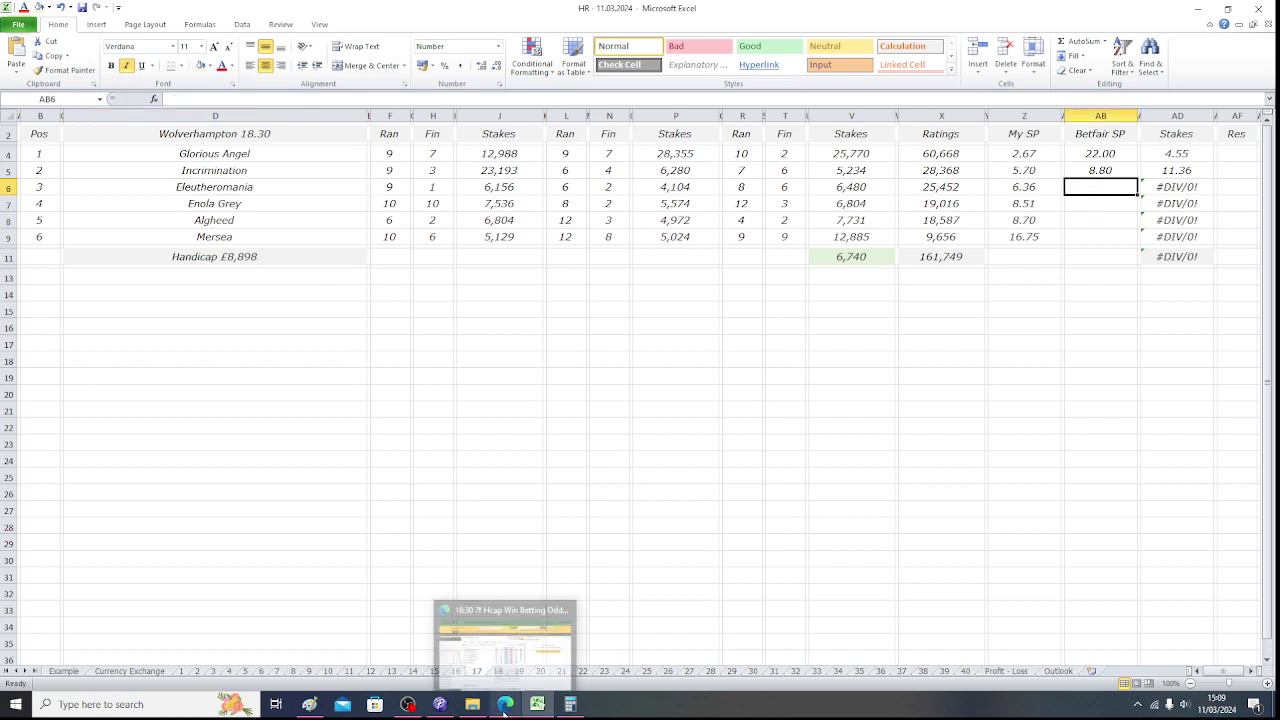
pyautogui.click(505, 706)
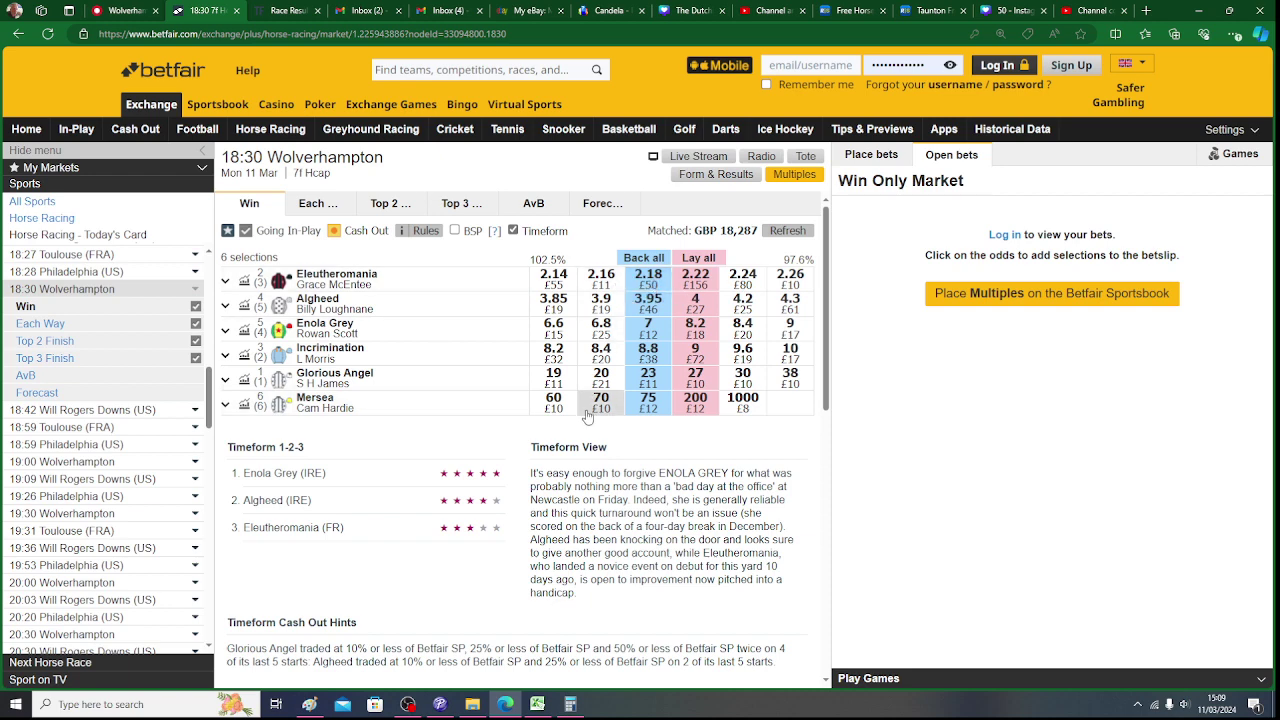
pyautogui.click(537, 705)
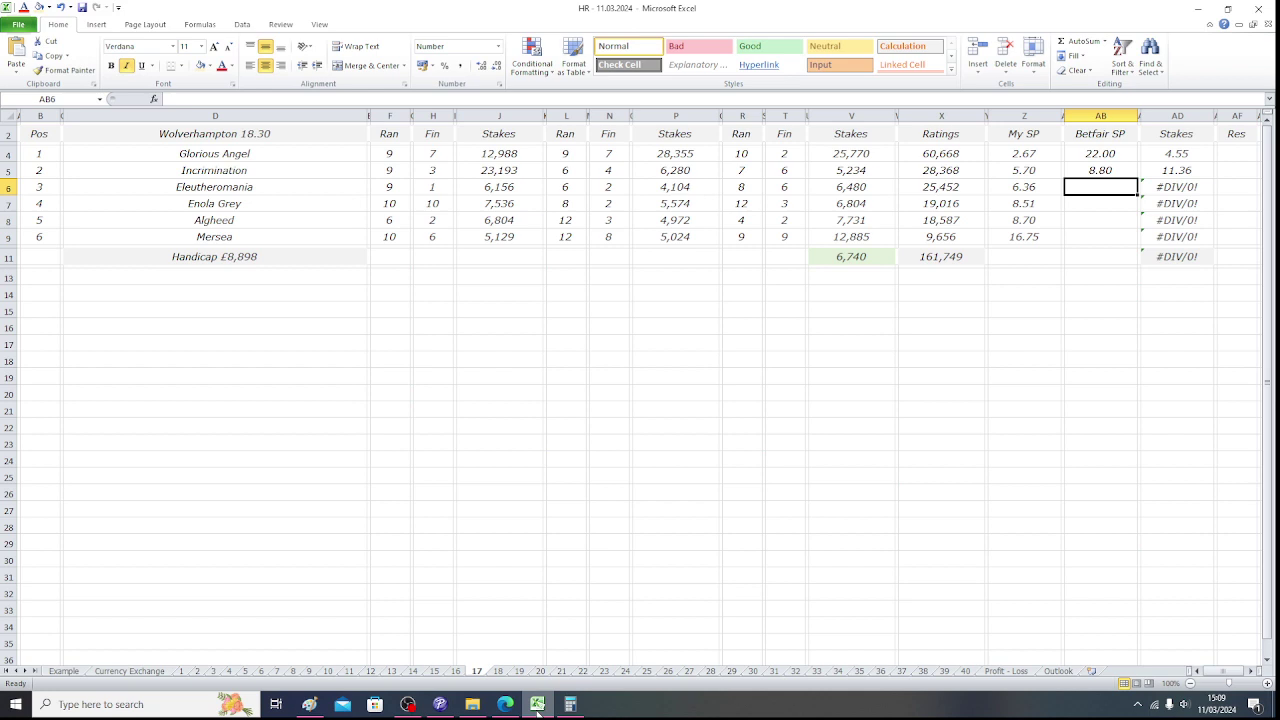
pyautogui.write('2.18')
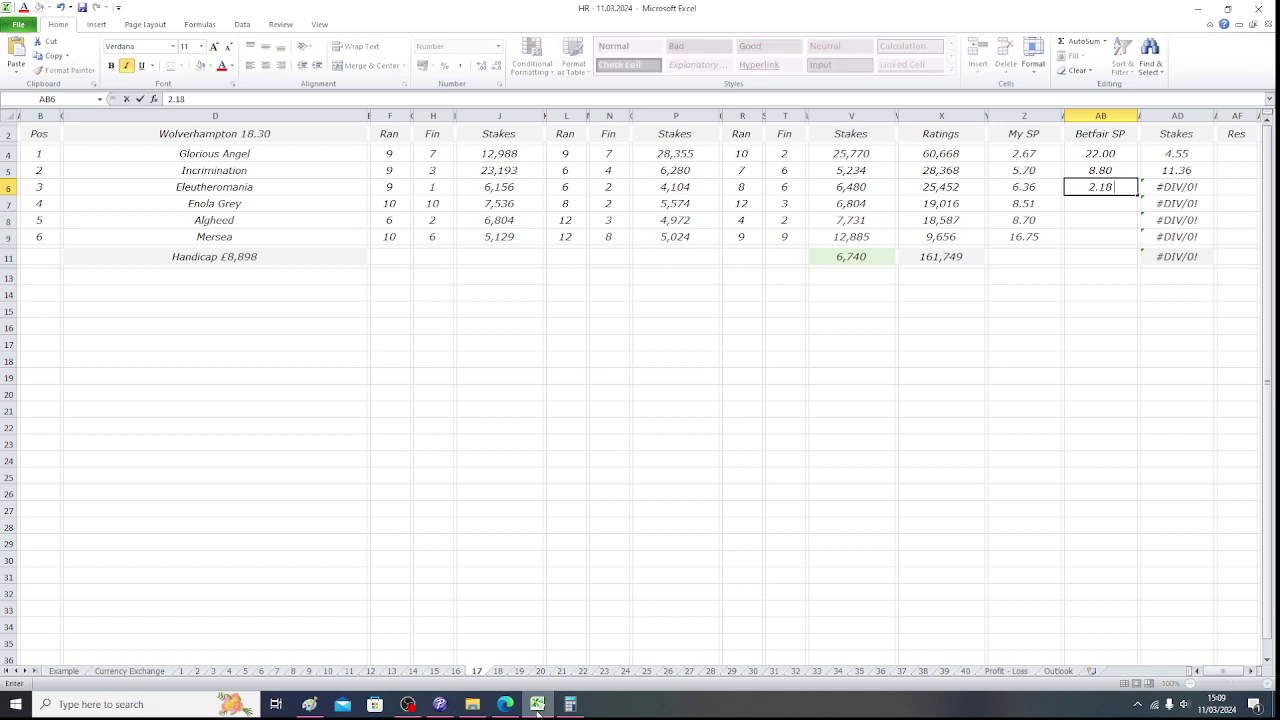
pyautogui.press('Tab')
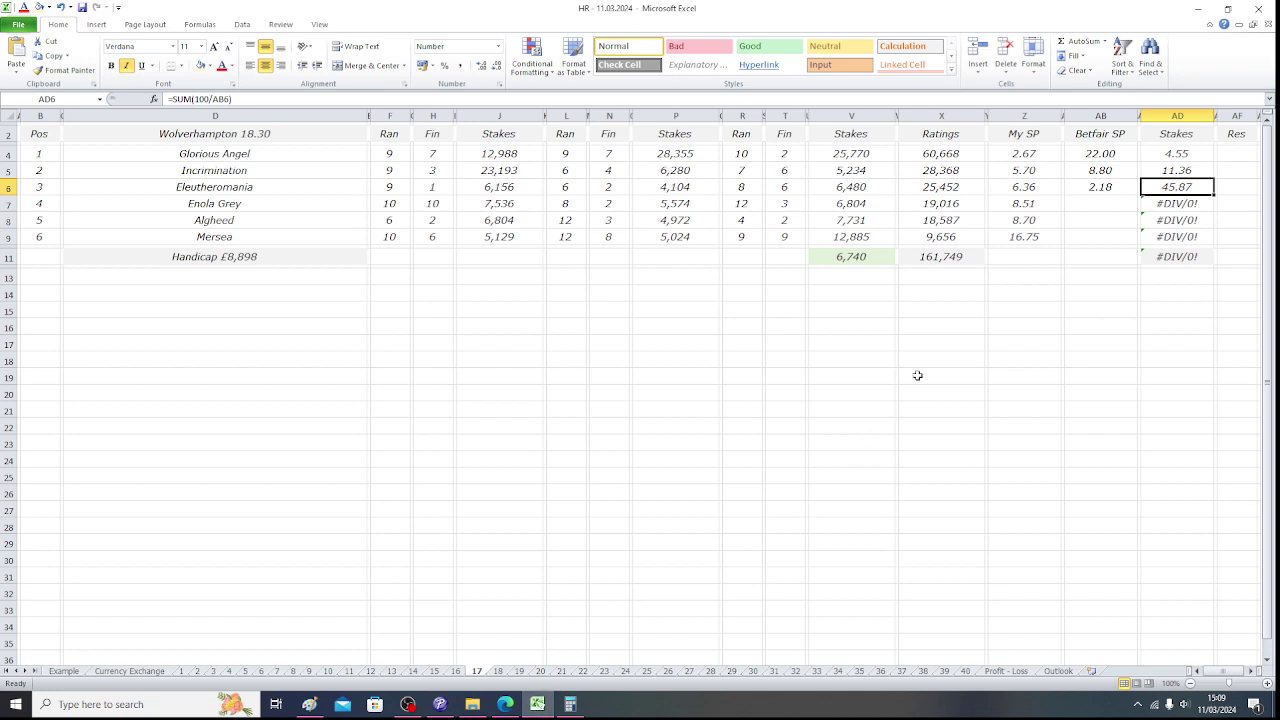
# Check the combined stakes of Glorious Angel and Incrimination, and set Eleutheromania's stake to 34.09.
pyautogui.moveTo(1150, 158); pyautogui.dragTo(1150, 168)
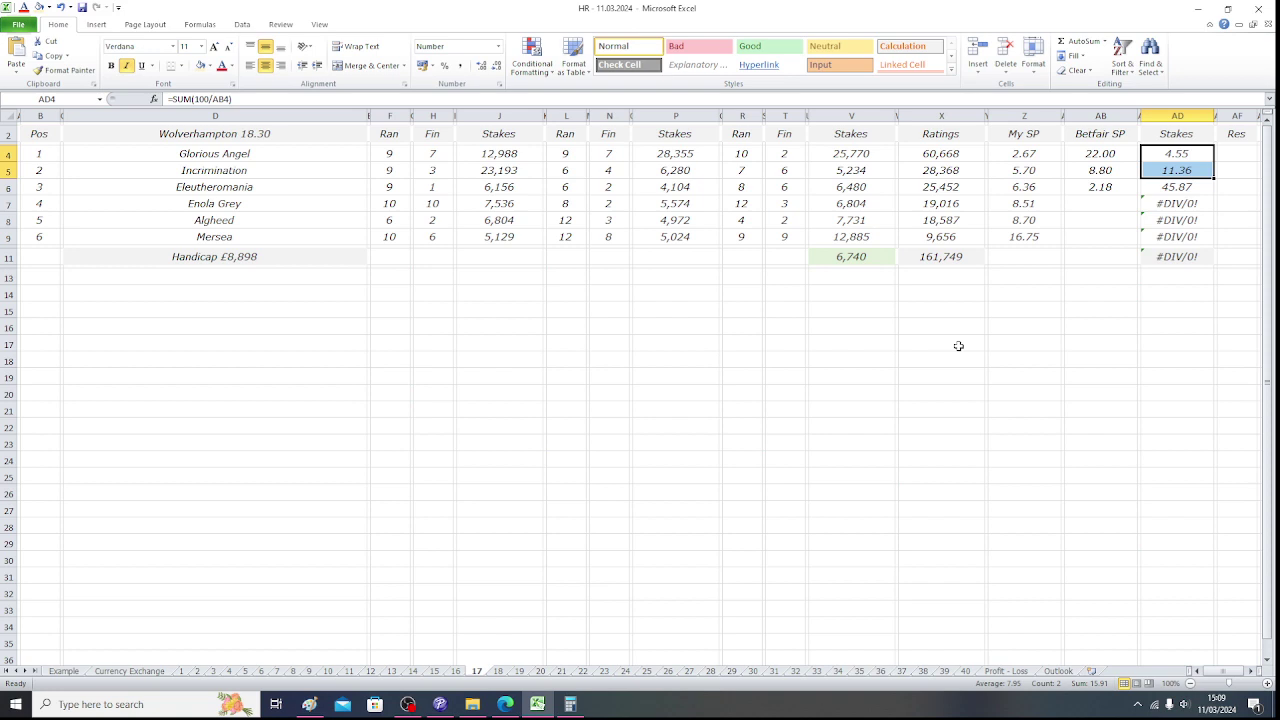
pyautogui.click(1177, 187)
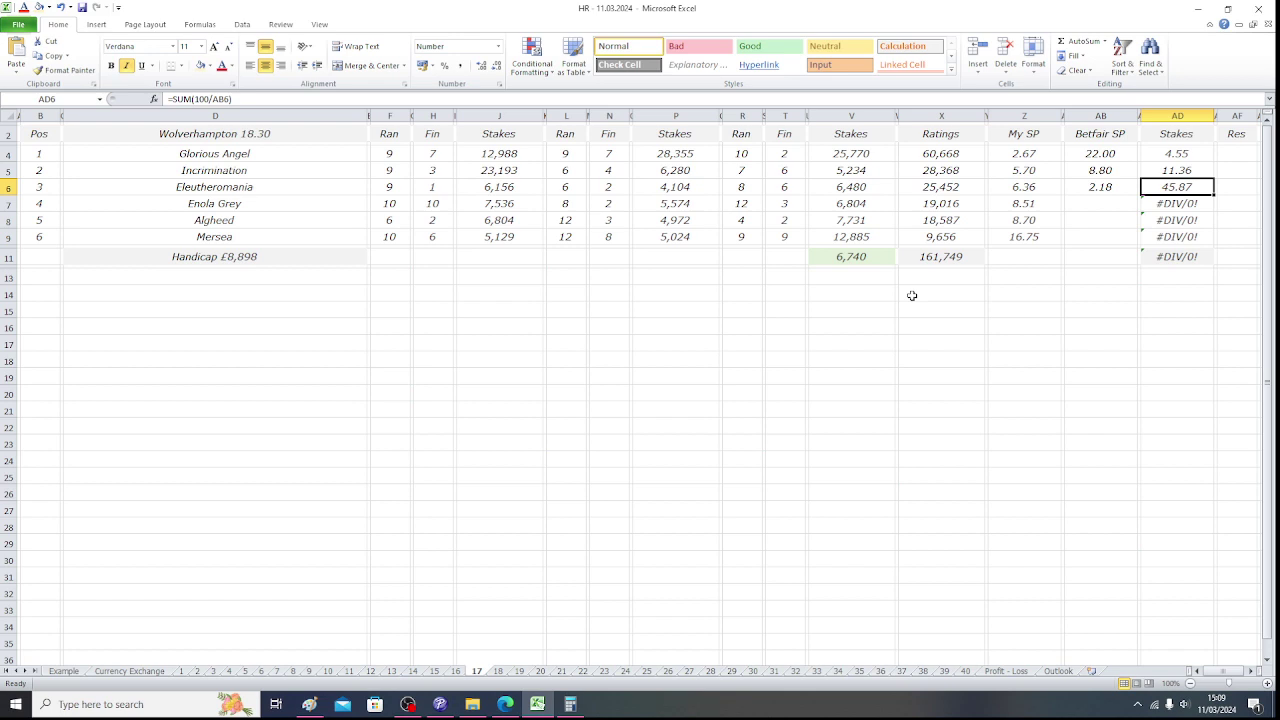
pyautogui.write('34.09')
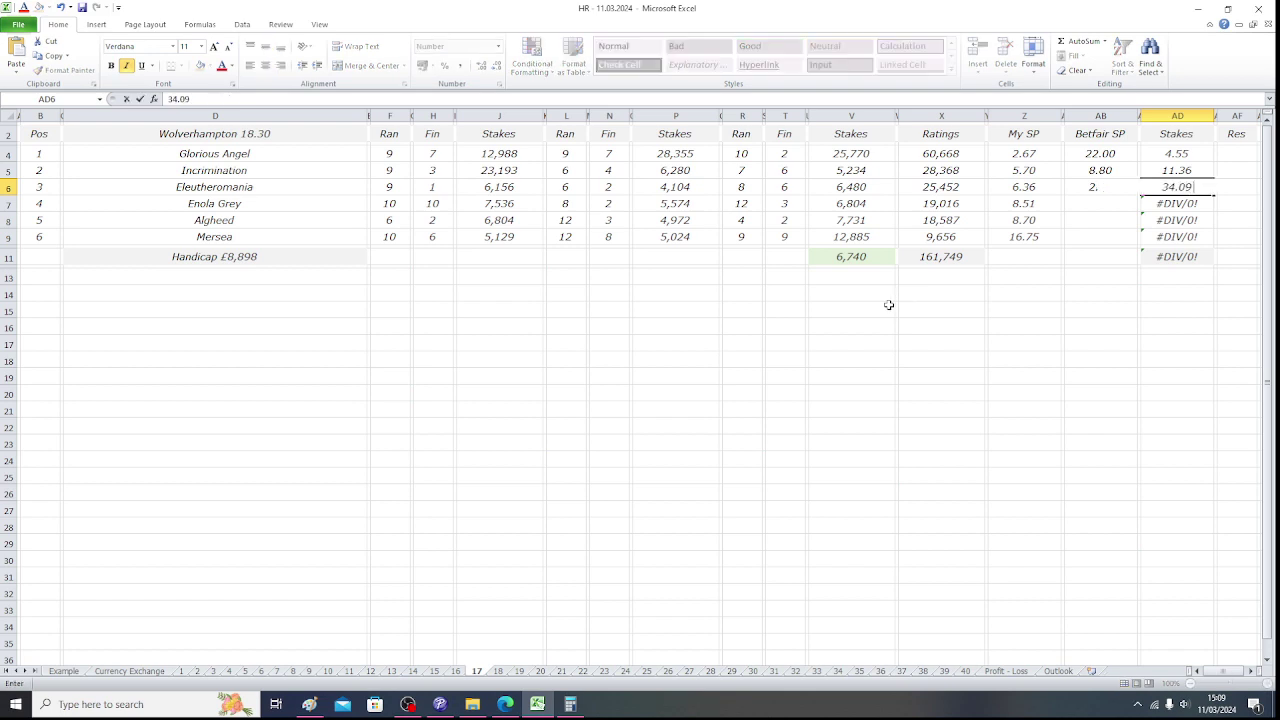
pyautogui.press('Return')
# Clear the stake formulas of Enola Grey, Algheed and Mersea, and return to Eleutheromania's stake.
pyautogui.press('Down')
pyautogui.press('Down')
pyautogui.press('Down')
pyautogui.press('Down')
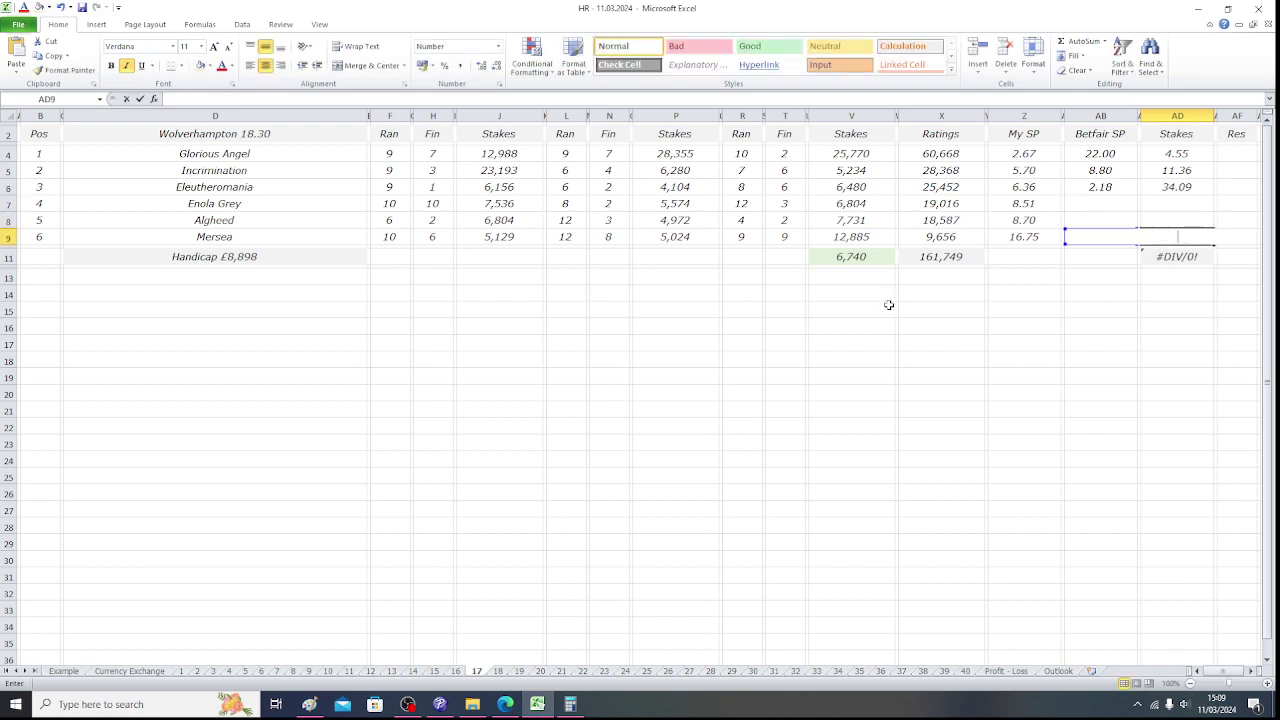
pyautogui.press('Up')
pyautogui.press('Up')
pyautogui.press('Up')
pyautogui.press('Up')
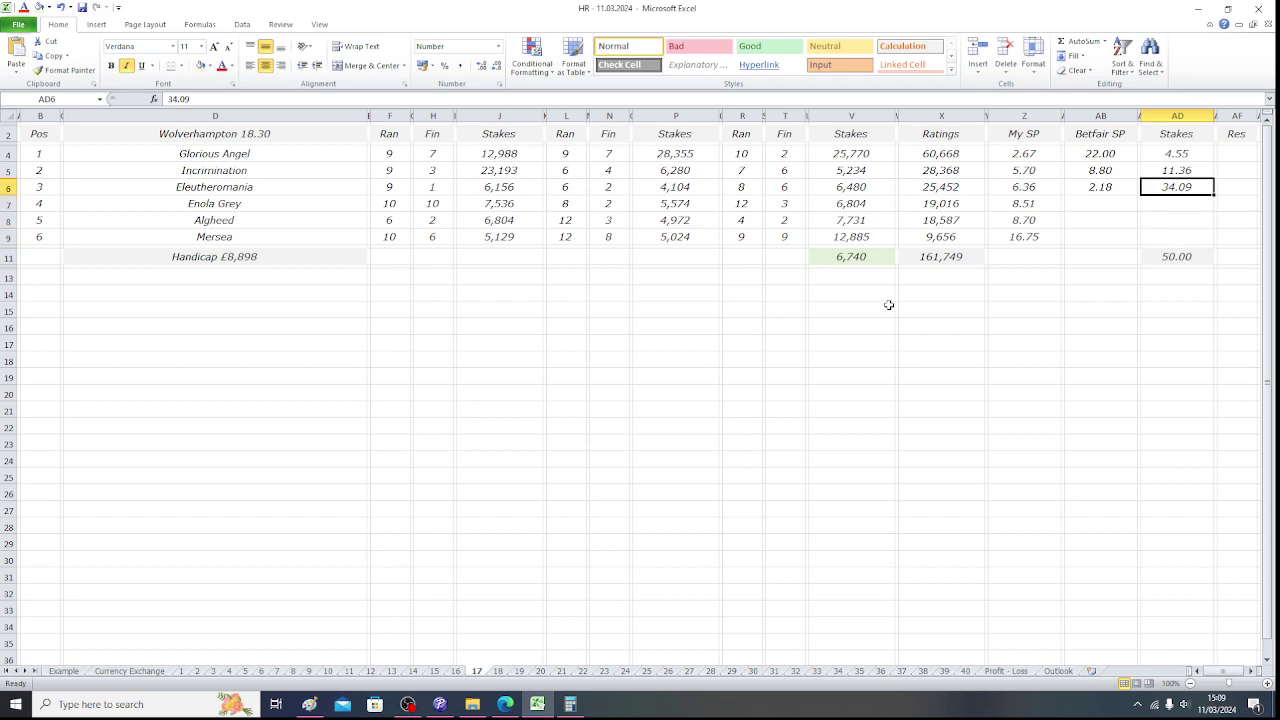
# Calculate Eleutheromania's return in Calculator by multiplying the 34.09 stake by its 2.18 price.
pyautogui.click(578, 707)
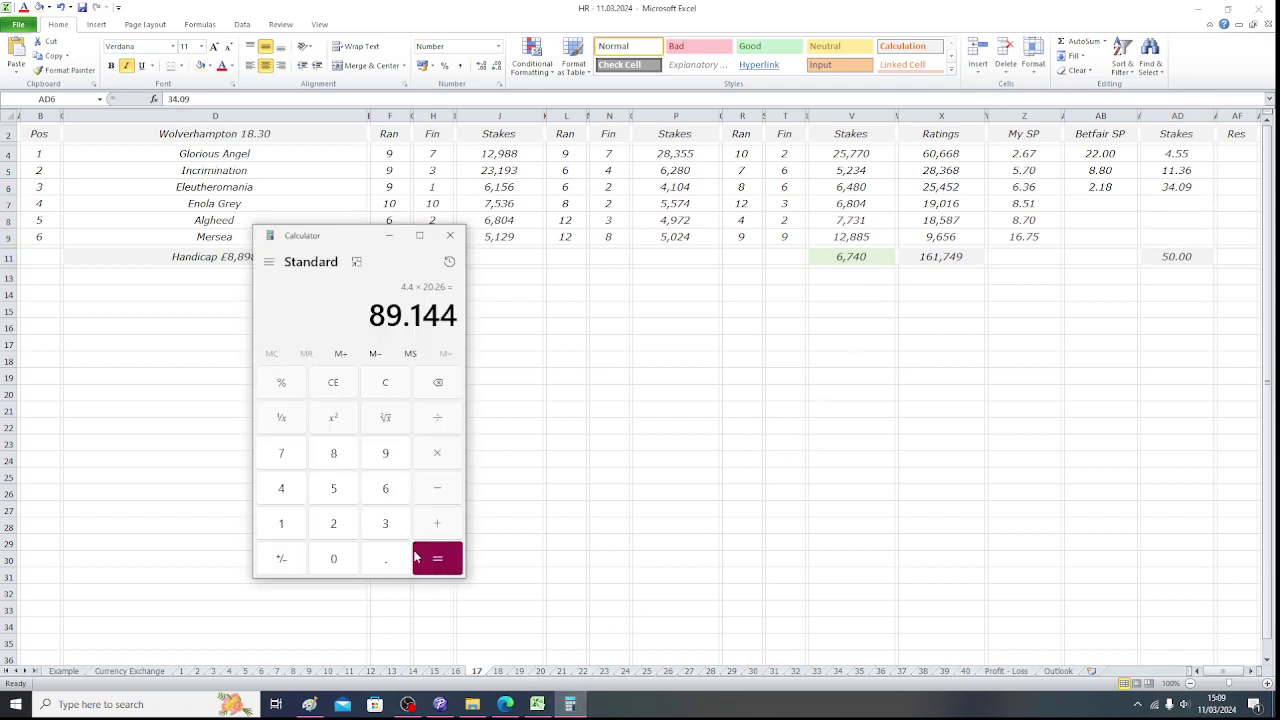
pyautogui.click(386, 523)
pyautogui.click(288, 486)
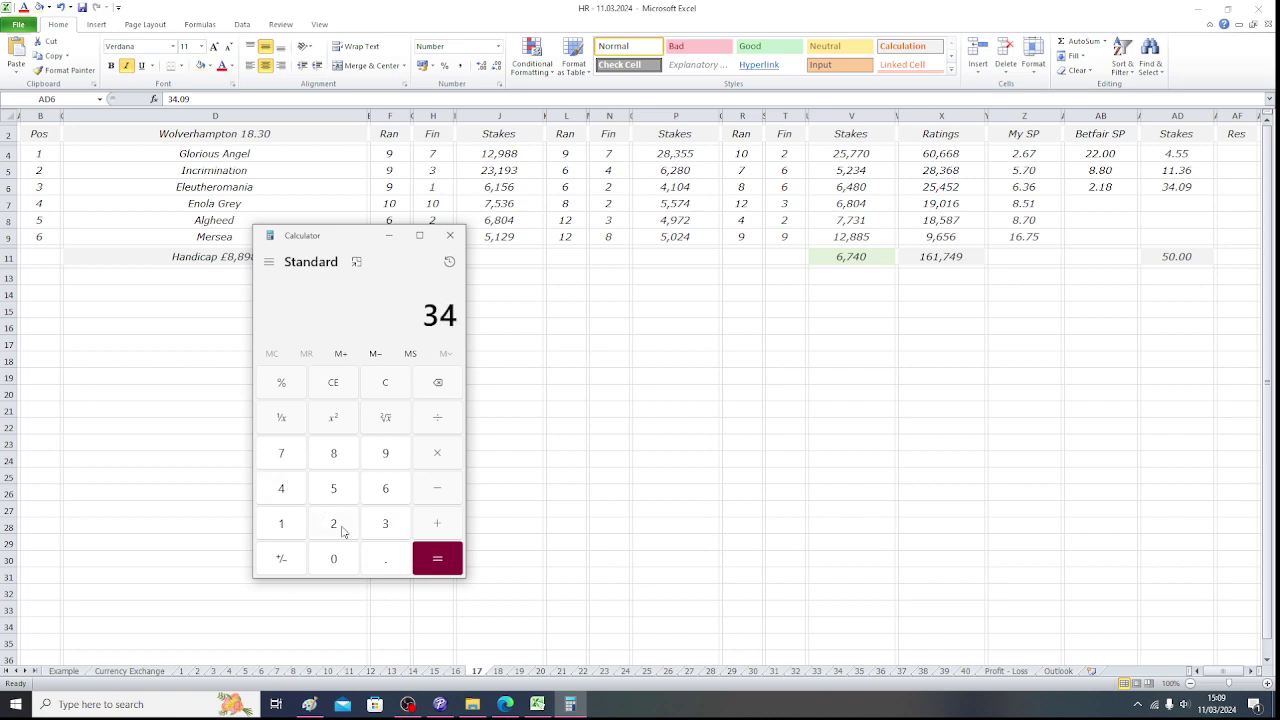
pyautogui.click(386, 562)
pyautogui.click(346, 566)
pyautogui.click(386, 458)
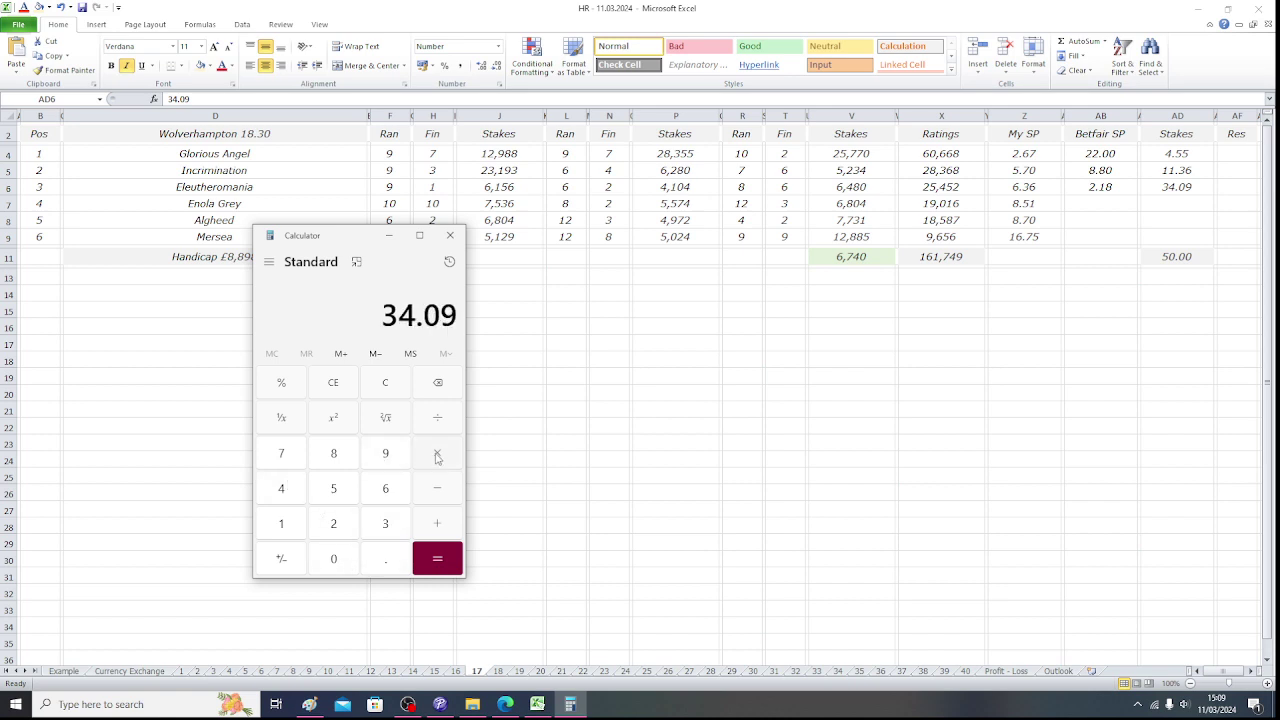
pyautogui.click(437, 457)
pyautogui.click(343, 523)
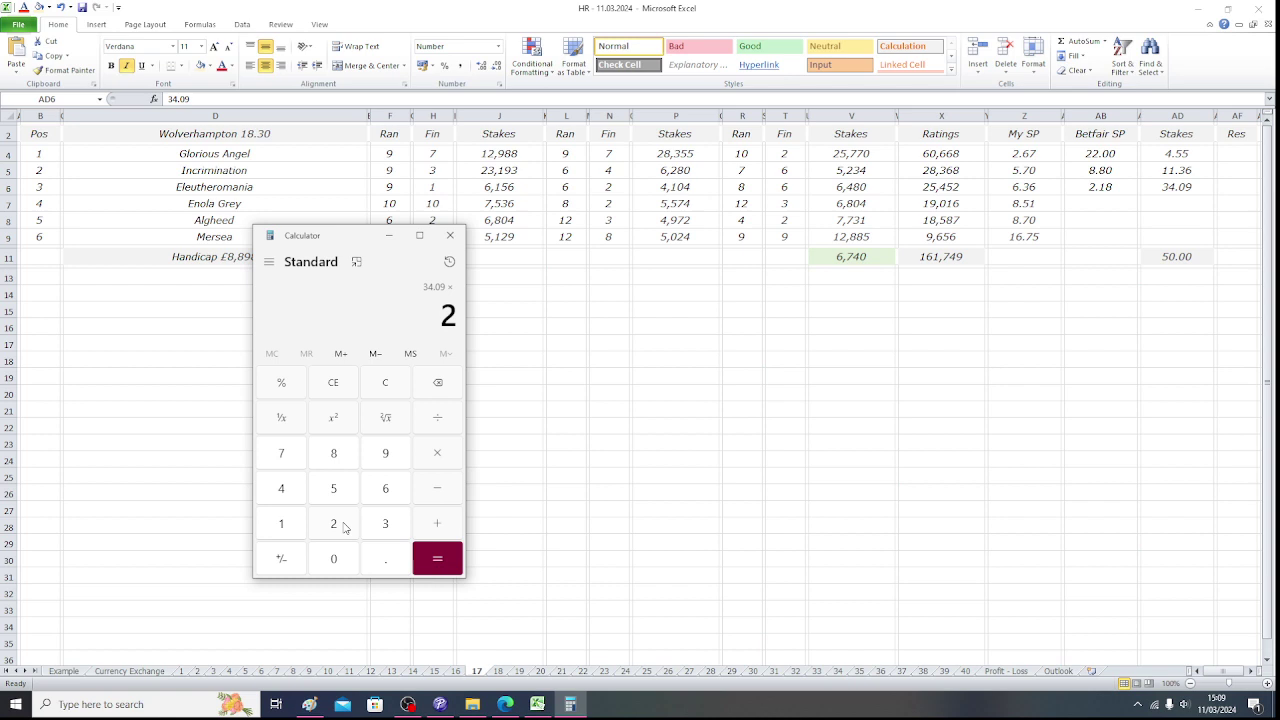
pyautogui.click(379, 546)
pyautogui.click(281, 523)
pyautogui.click(334, 453)
pyautogui.click(446, 566)
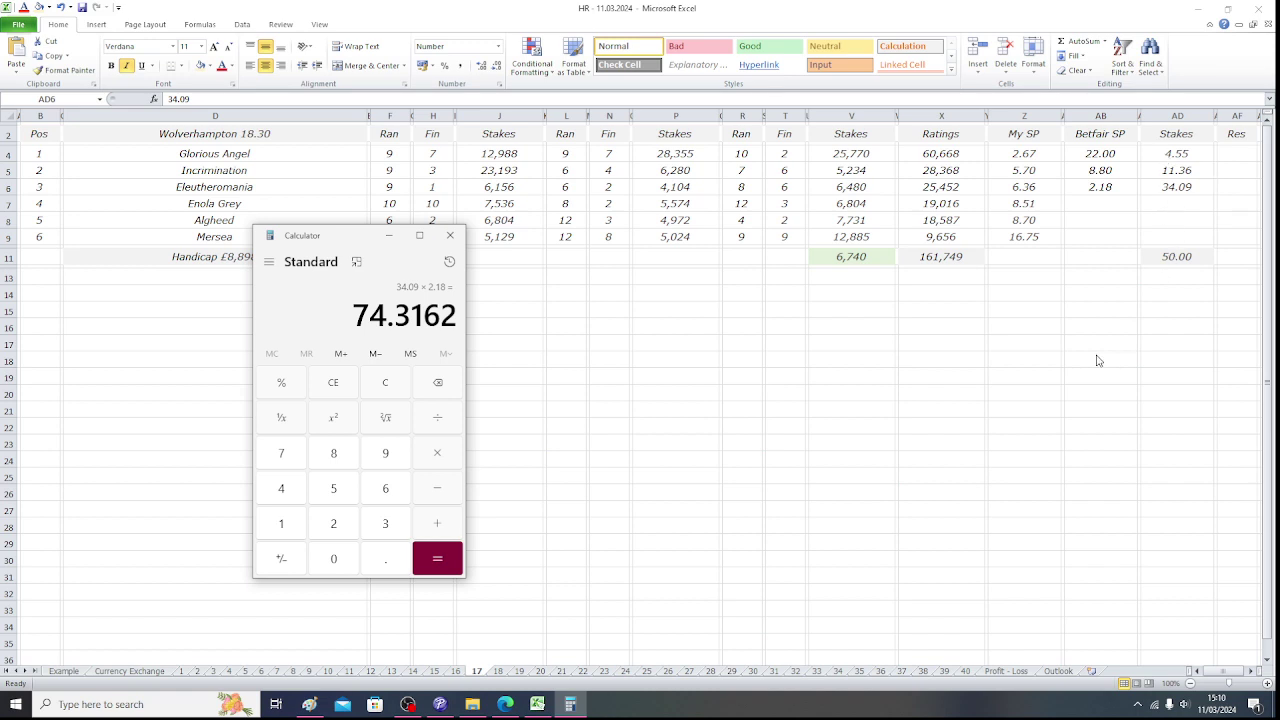
# Switch back to Excel, reset the selection to the Pos header, and open sheet 18 for the Wolverhampton 19.00 race.
pyautogui.hotkey('alt', 'Tab')
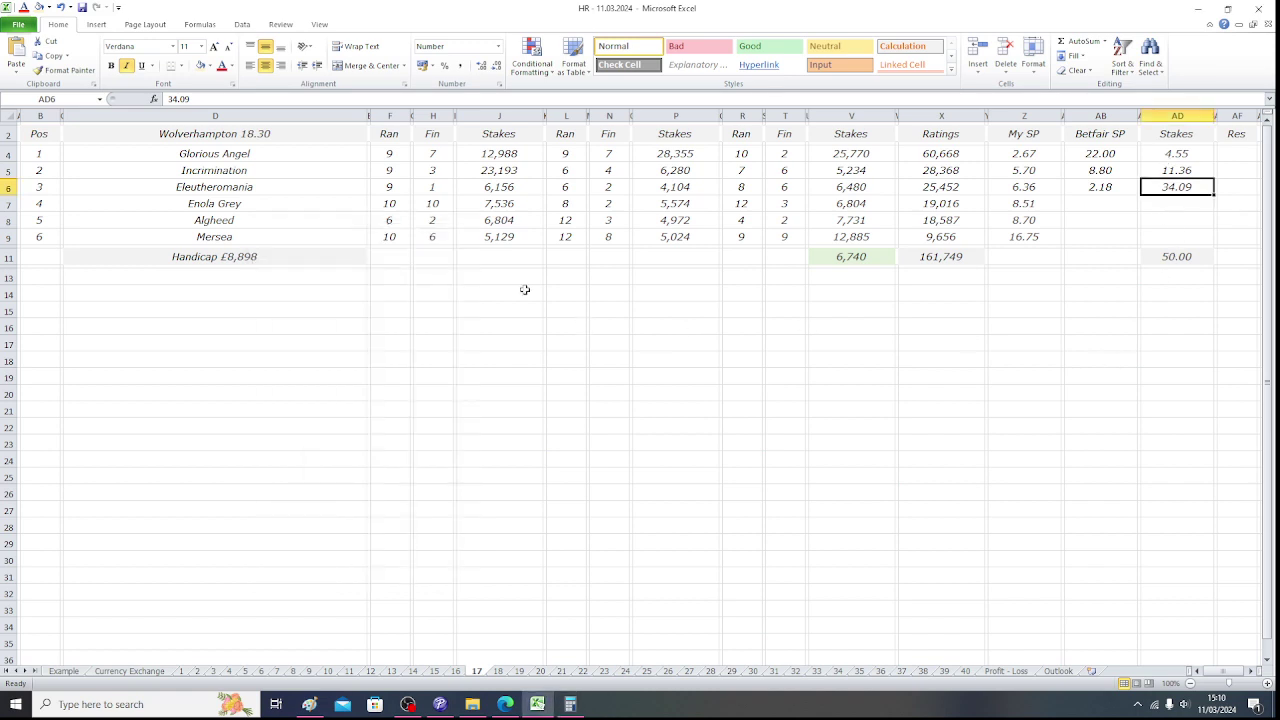
pyautogui.click(38, 134)
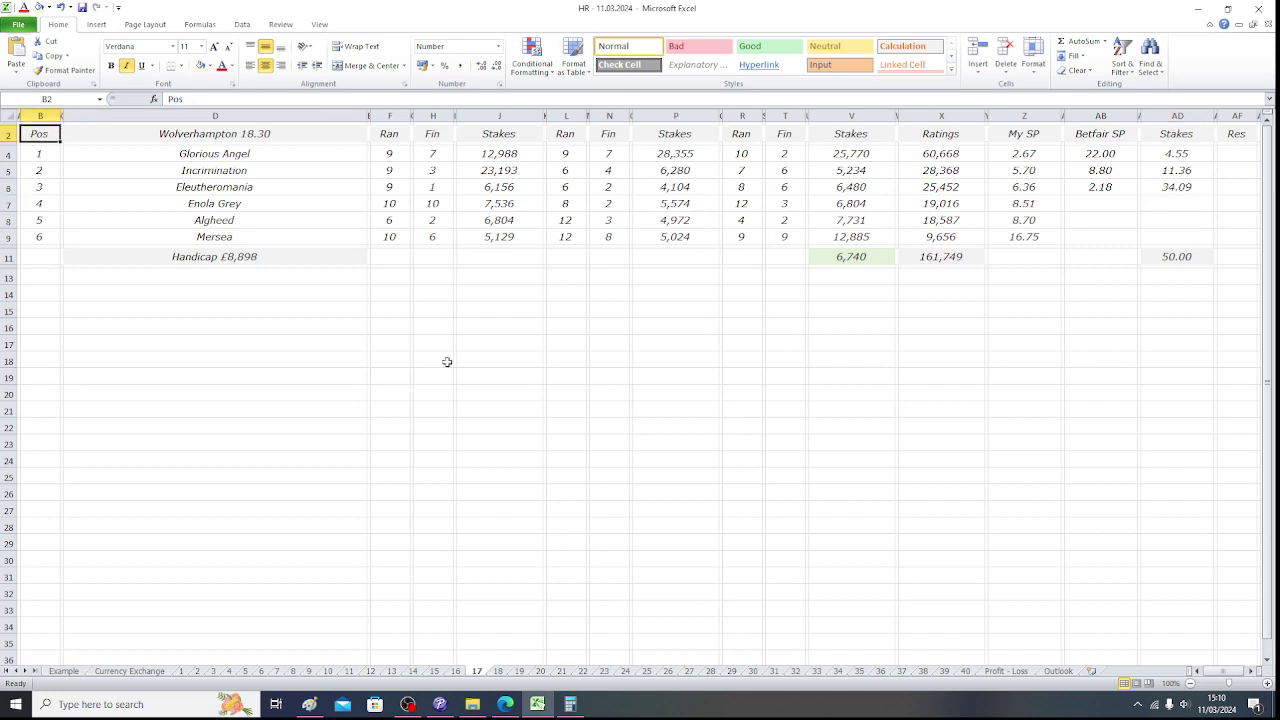
pyautogui.click(498, 671)
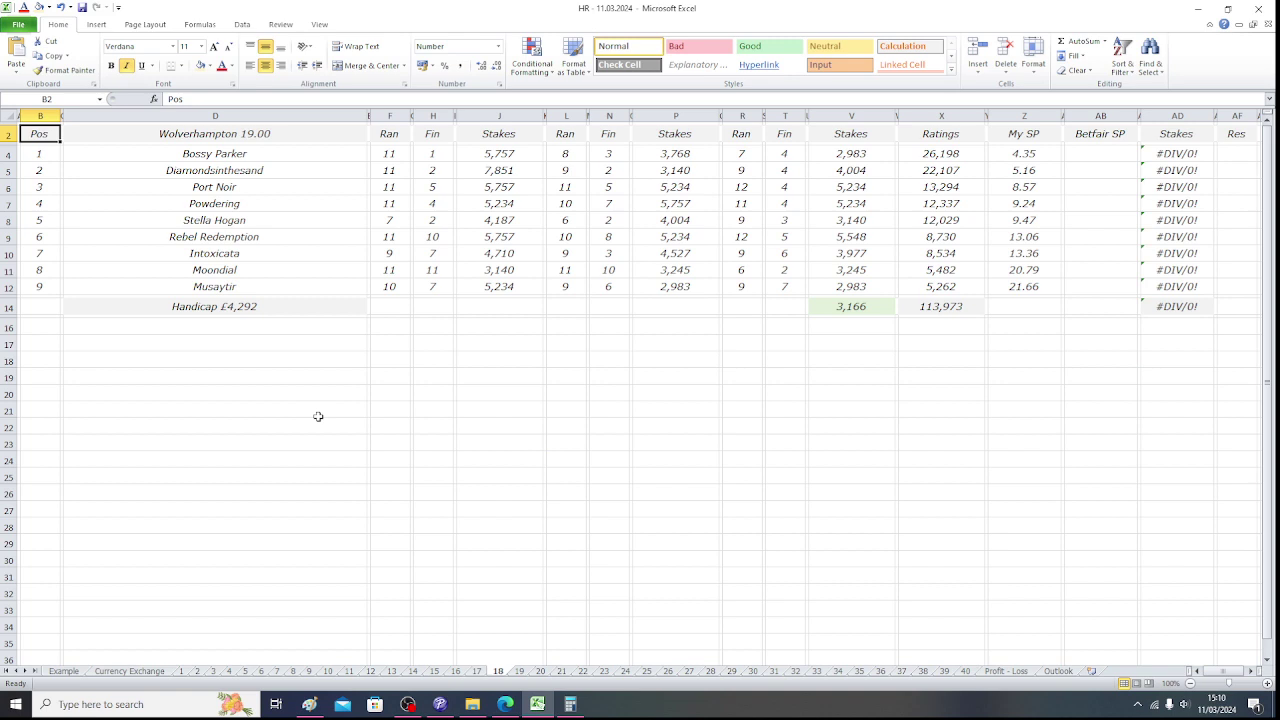
# Select Bossy Parker's Betfair SP cell, and open the 19:00 Wolverhampton market on Betfair in the browser.
pyautogui.click(268, 157)
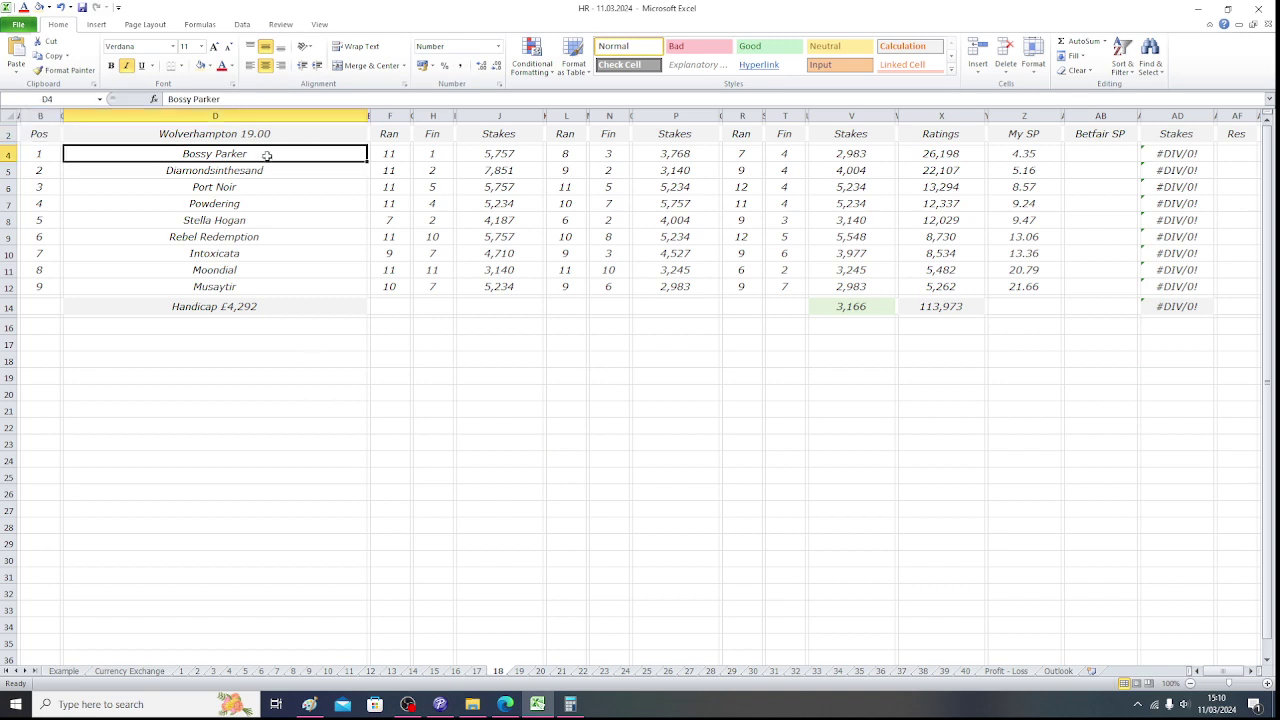
pyautogui.click(1084, 157)
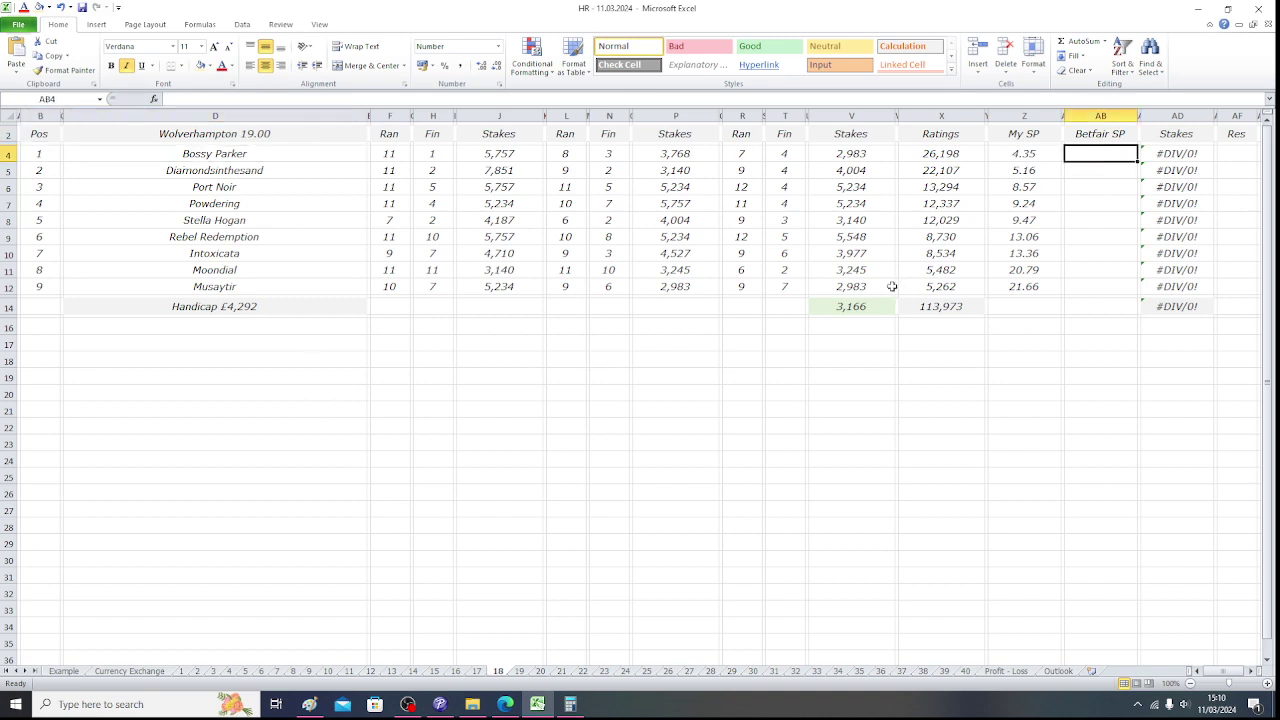
pyautogui.click(505, 704)
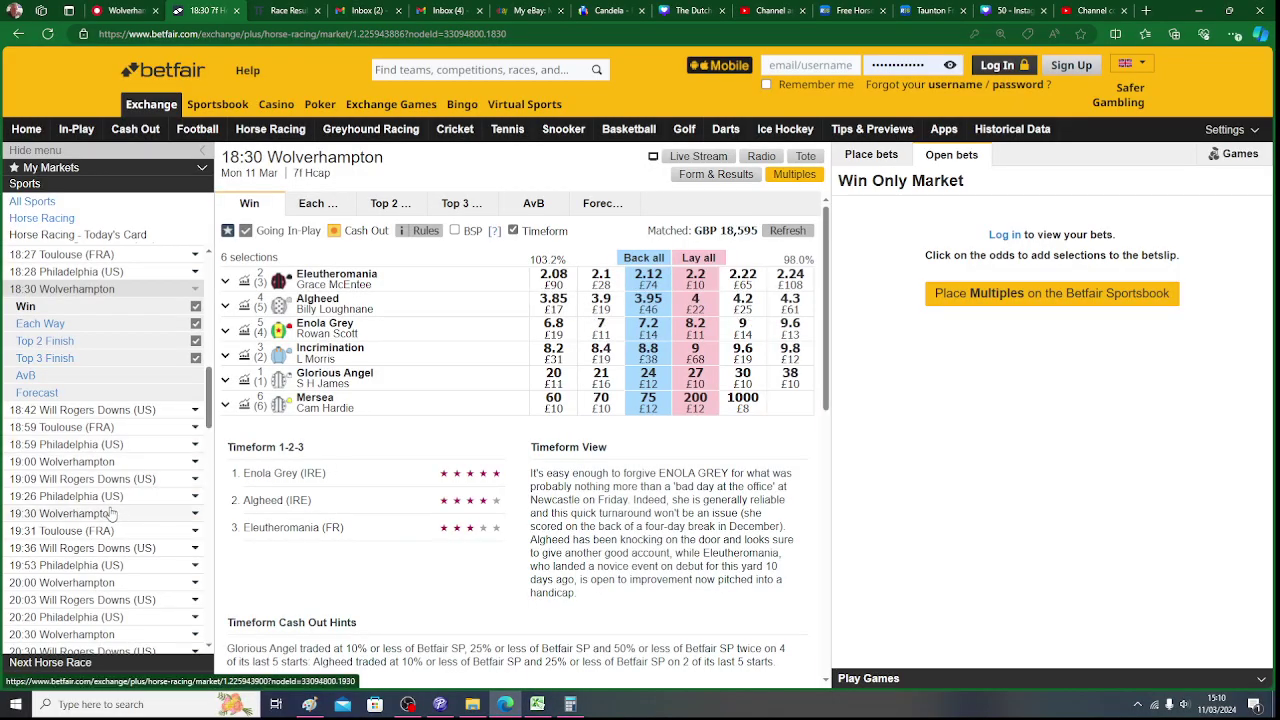
pyautogui.click(106, 462)
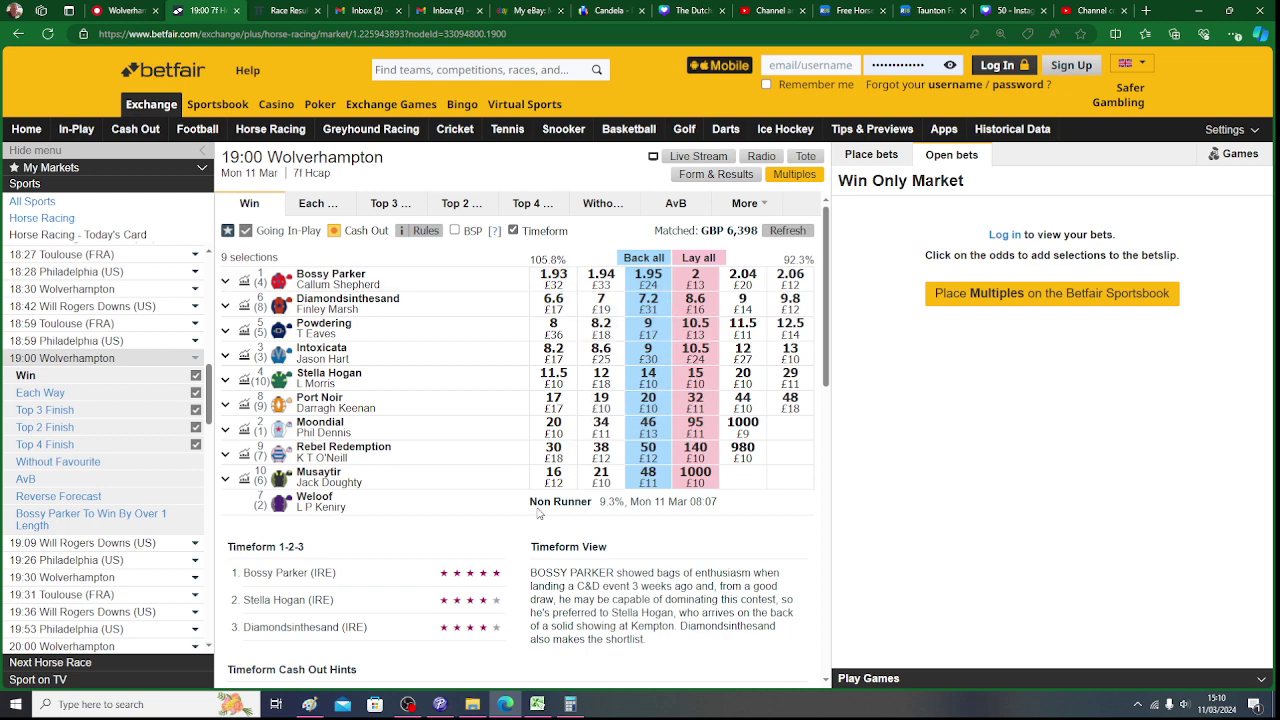
# Switch back to Excel, enter 1.95 as Bossy Parker's Betfair SP, and set the horse's stake to 50.
pyautogui.click(537, 704)
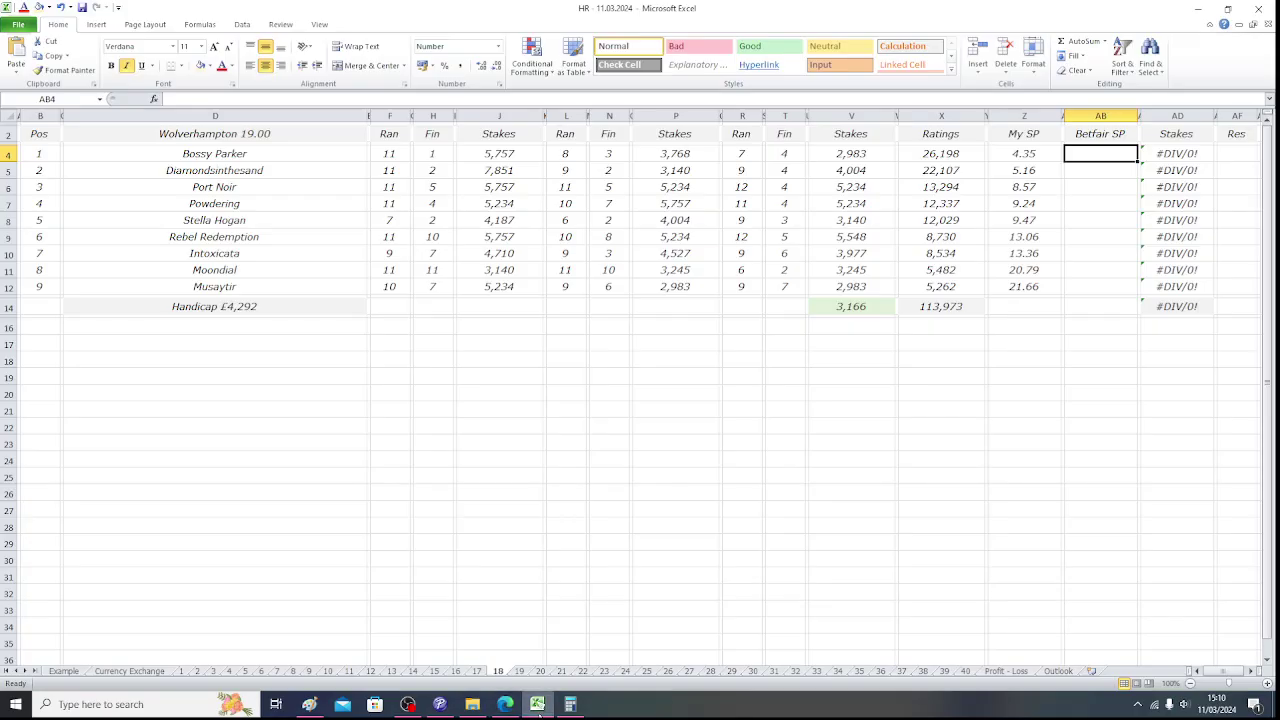
pyautogui.write('1.95')
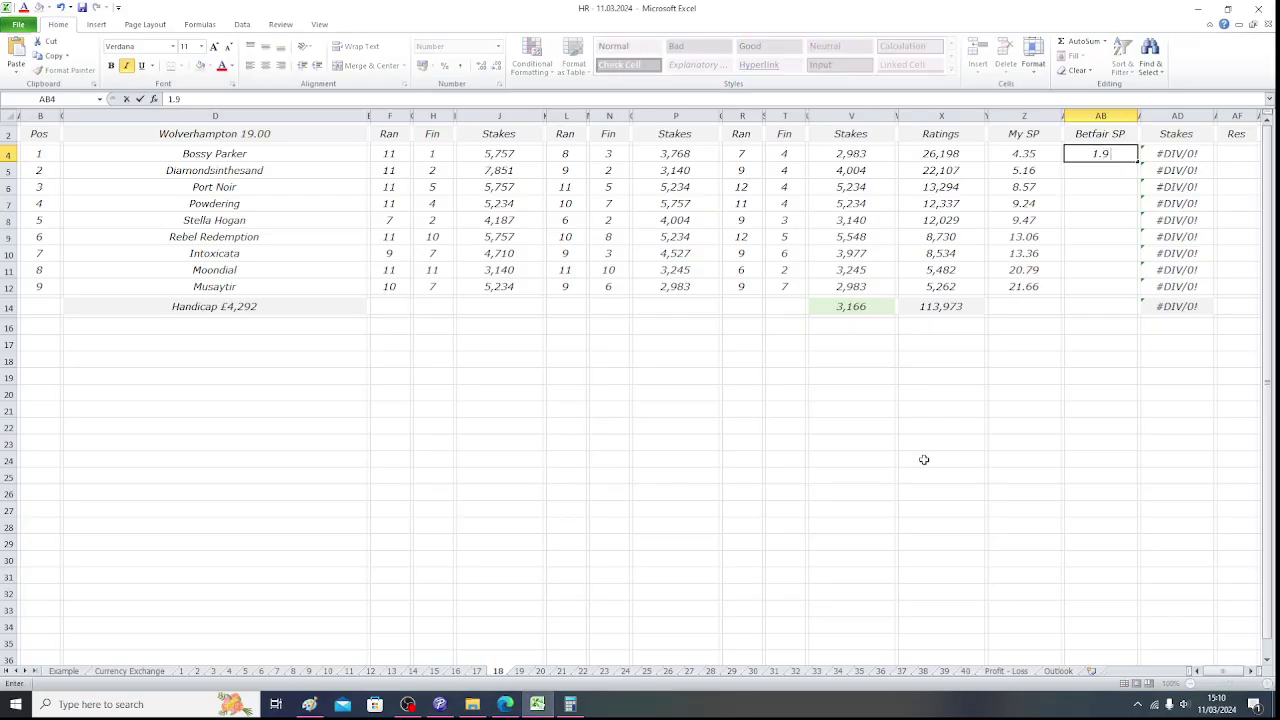
pyautogui.press('Tab')
pyautogui.press('Tab')
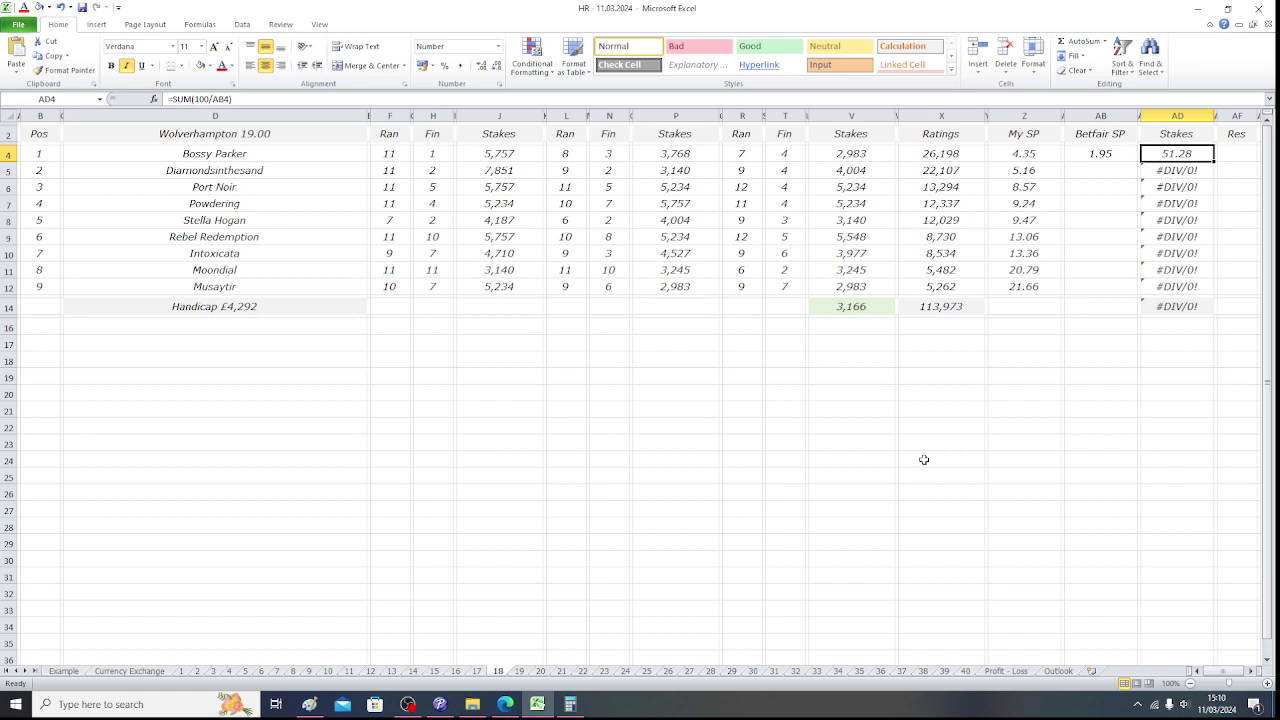
pyautogui.write('50')
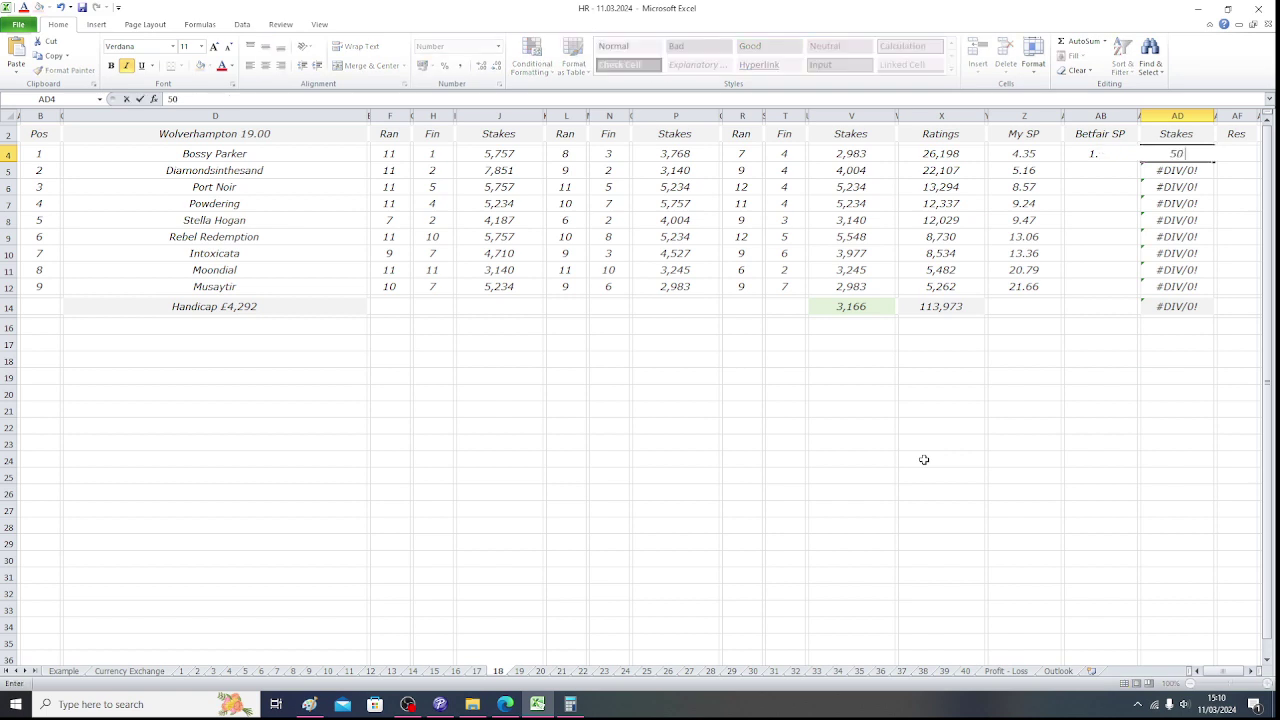
pyautogui.press('Return')
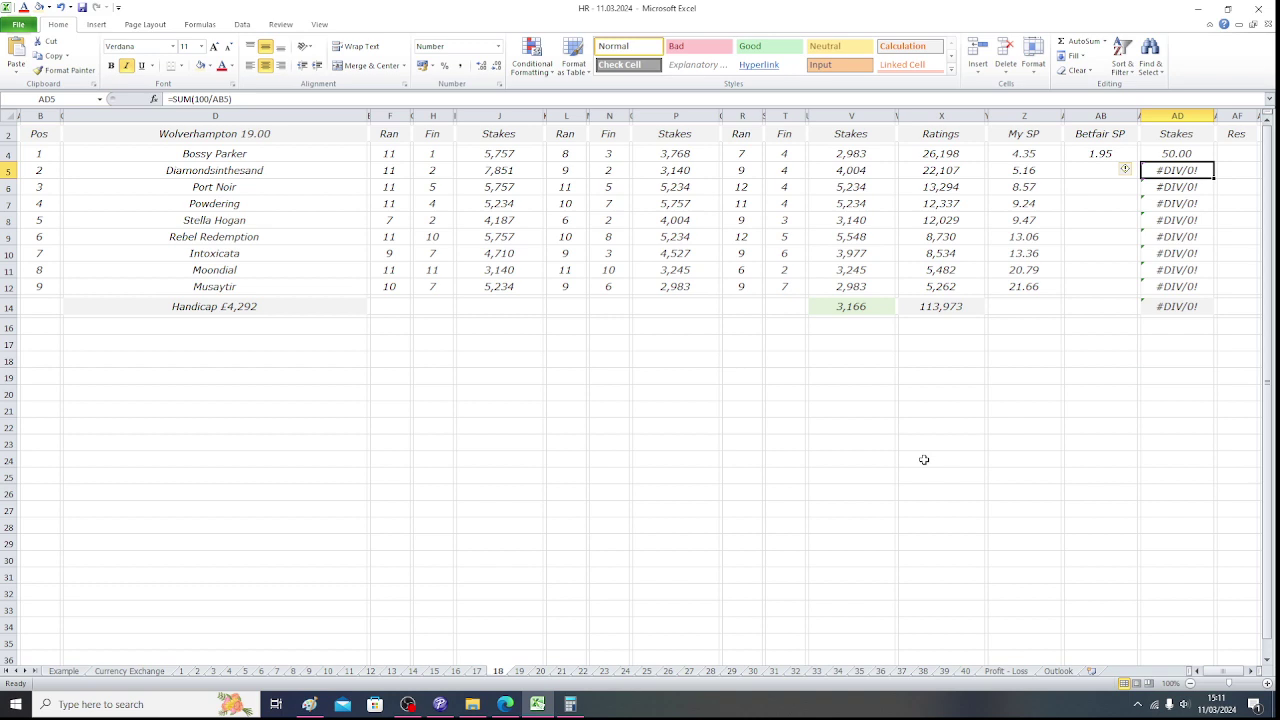
# Clear the stake formulas of the other eight horses, from Diamondsinthesand down to Musaytir.
pyautogui.press('BackSpace')
pyautogui.press('Return')
pyautogui.press('BackSpace')
pyautogui.press('Return')
pyautogui.press('BackSpace')
pyautogui.press('Return')
pyautogui.press('BackSpace')
pyautogui.press('Return')
pyautogui.press('BackSpace')
pyautogui.press('Return')
pyautogui.press('BackSpace')
pyautogui.press('Return')
pyautogui.press('BackSpace')
pyautogui.press('Return')
pyautogui.press('BackSpace')
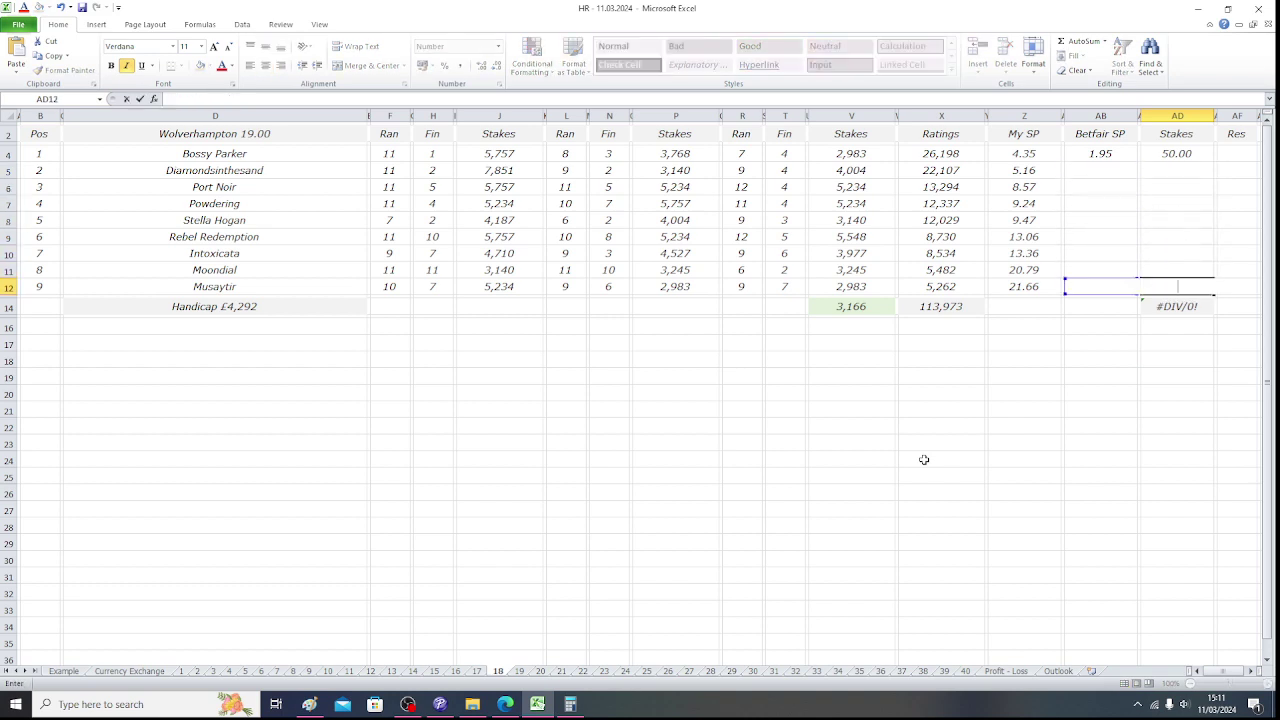
pyautogui.press('Up')
pyautogui.press('Up')
pyautogui.press('Up')
pyautogui.press('Up')
# Calculate Bossy Parker's return in Calculator by multiplying the 1.95 price by the stake of 50.
pyautogui.click(570, 703)
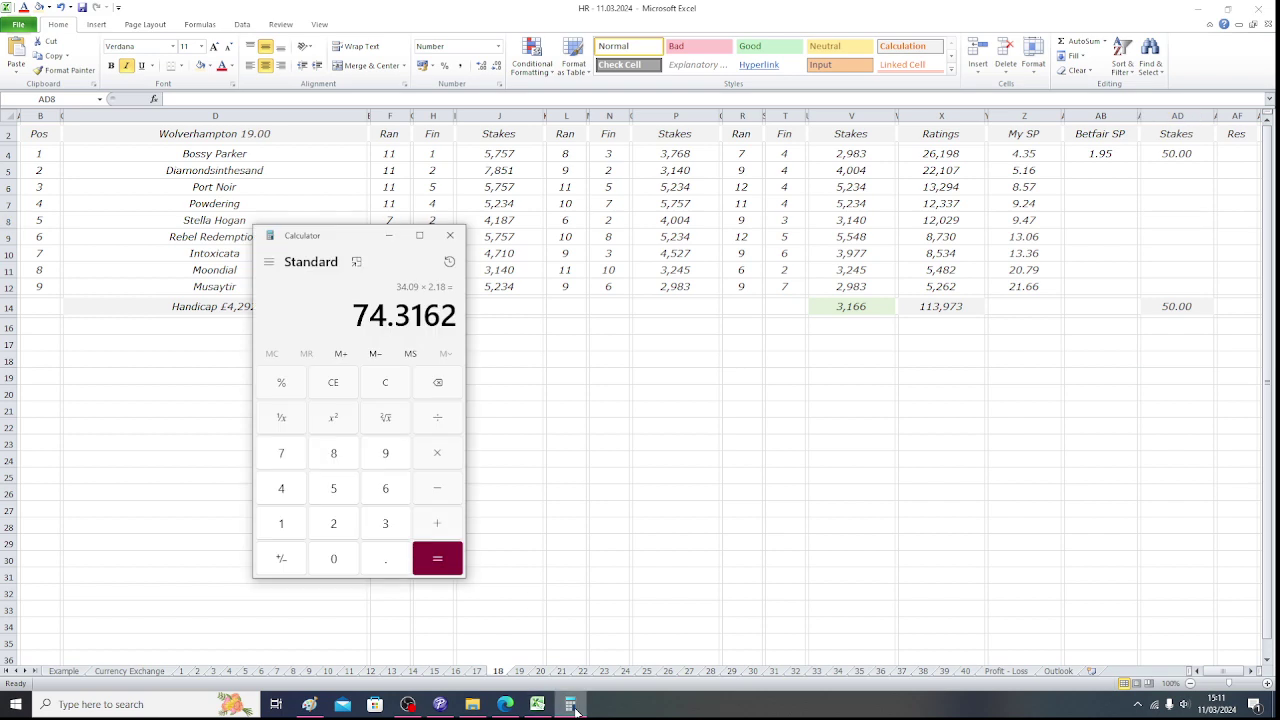
pyautogui.click(288, 530)
pyautogui.click(393, 568)
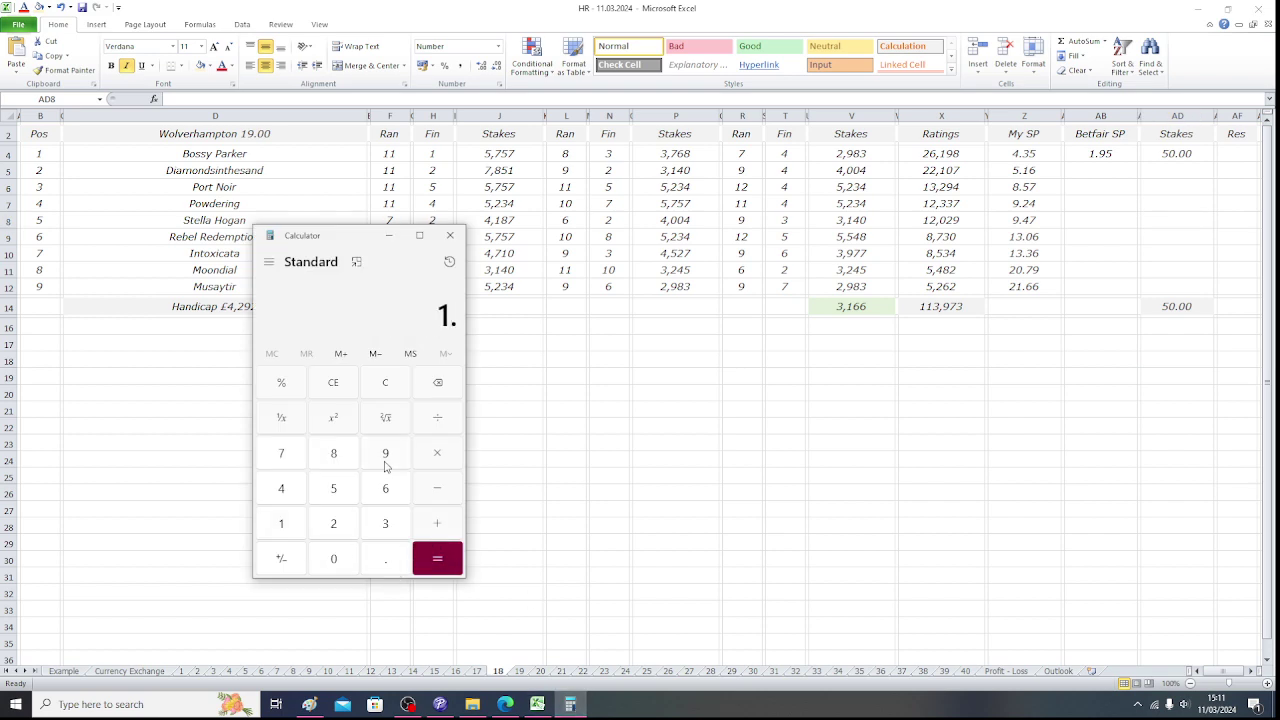
pyautogui.click(387, 462)
pyautogui.click(348, 488)
pyautogui.click(436, 460)
pyautogui.click(340, 494)
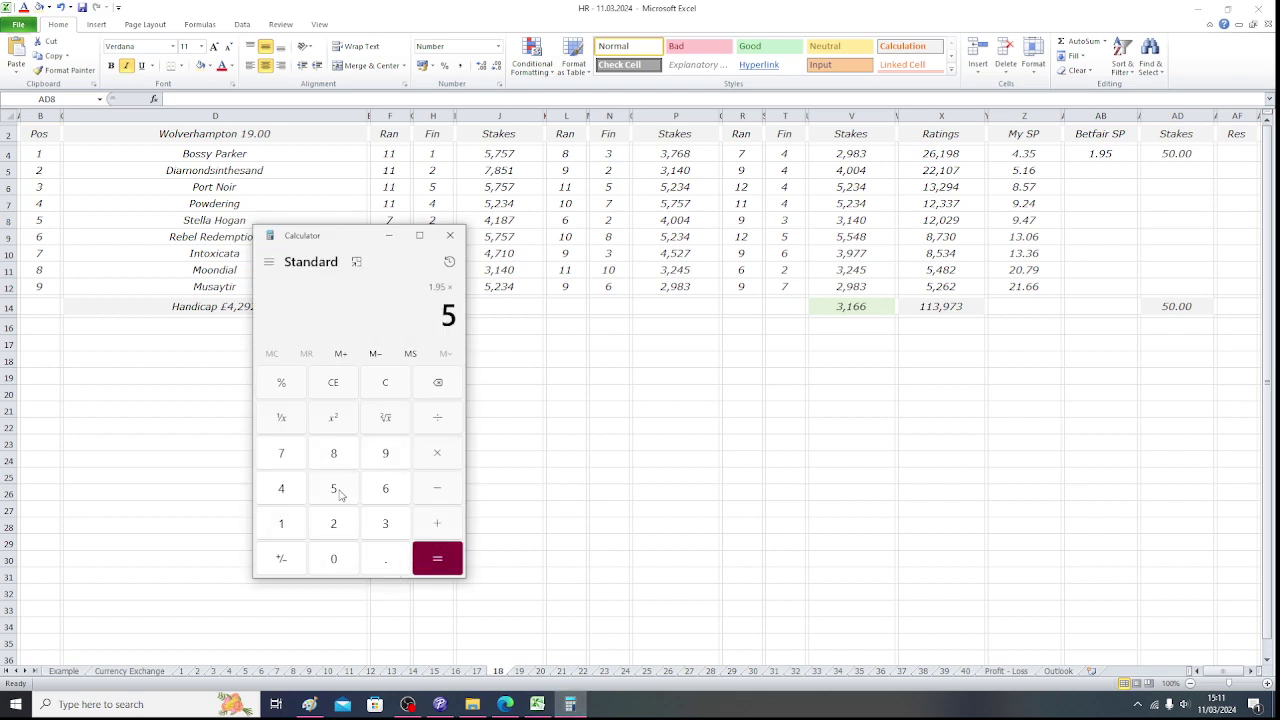
pyautogui.click(352, 562)
pyautogui.click(447, 558)
# Switch back to Excel, reset the selection to the Pos header, and open sheet 19 at Sir Titan for the Wolverhampton 19.30 race.
pyautogui.click(31, 134)
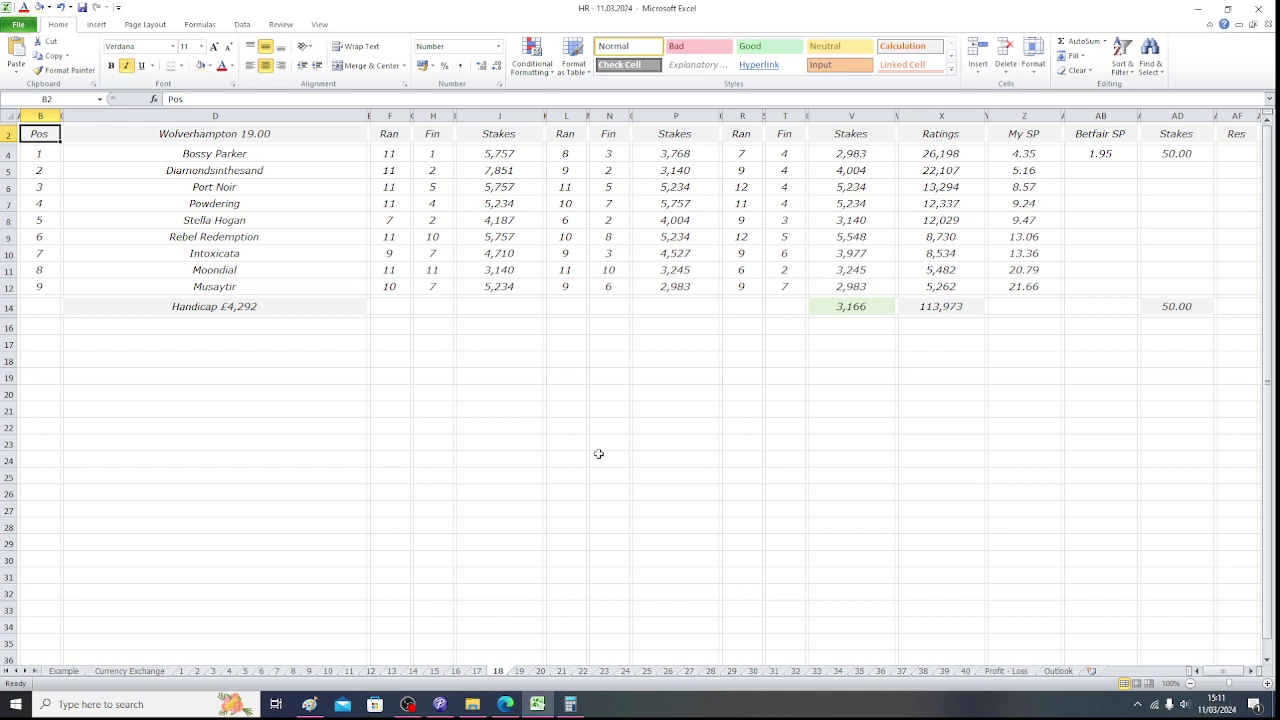
pyautogui.click(519, 671)
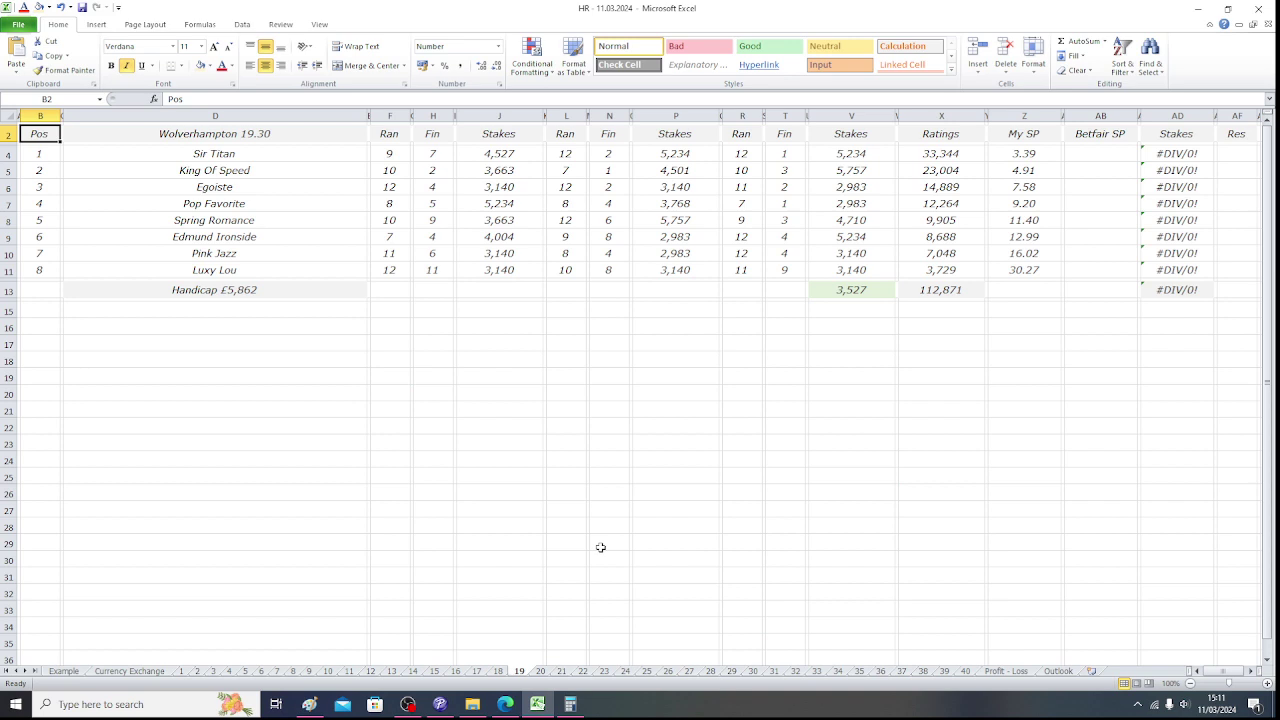
pyautogui.click(295, 156)
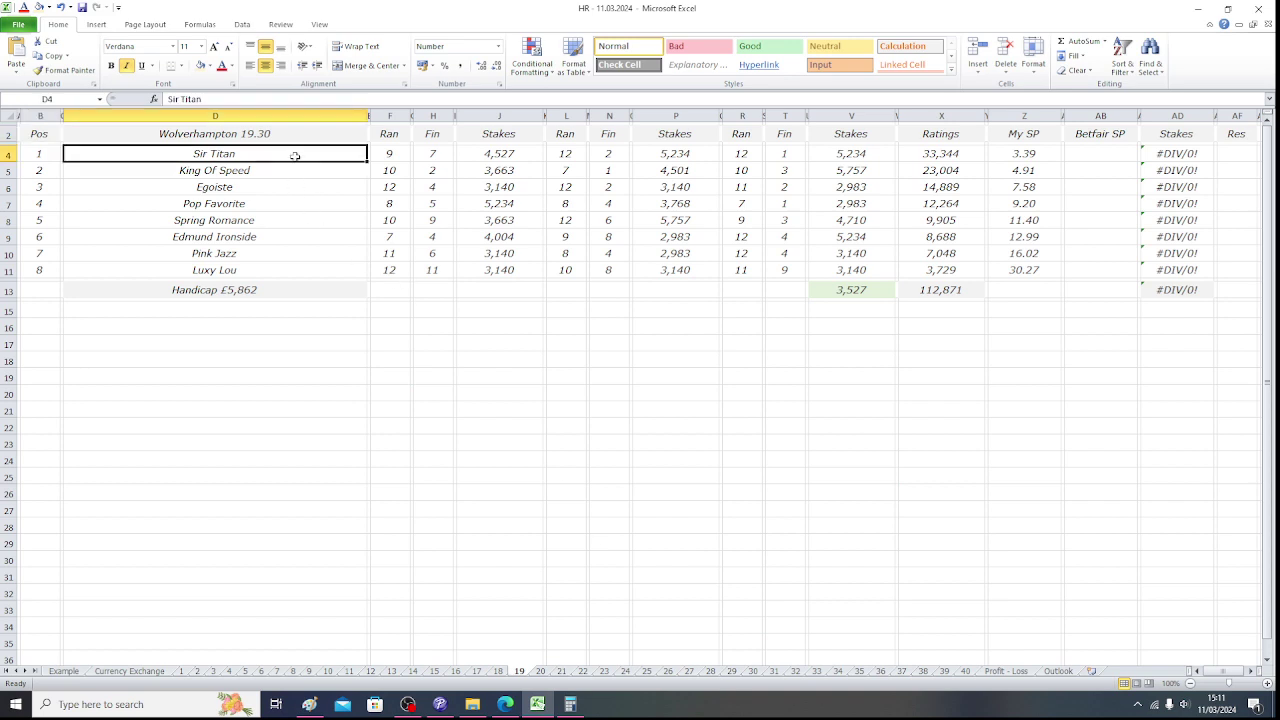
# Select Sir Titan's Betfair SP cell, and open the 19:30 Wolverhampton market on Betfair in the browser.
pyautogui.click(1098, 160)
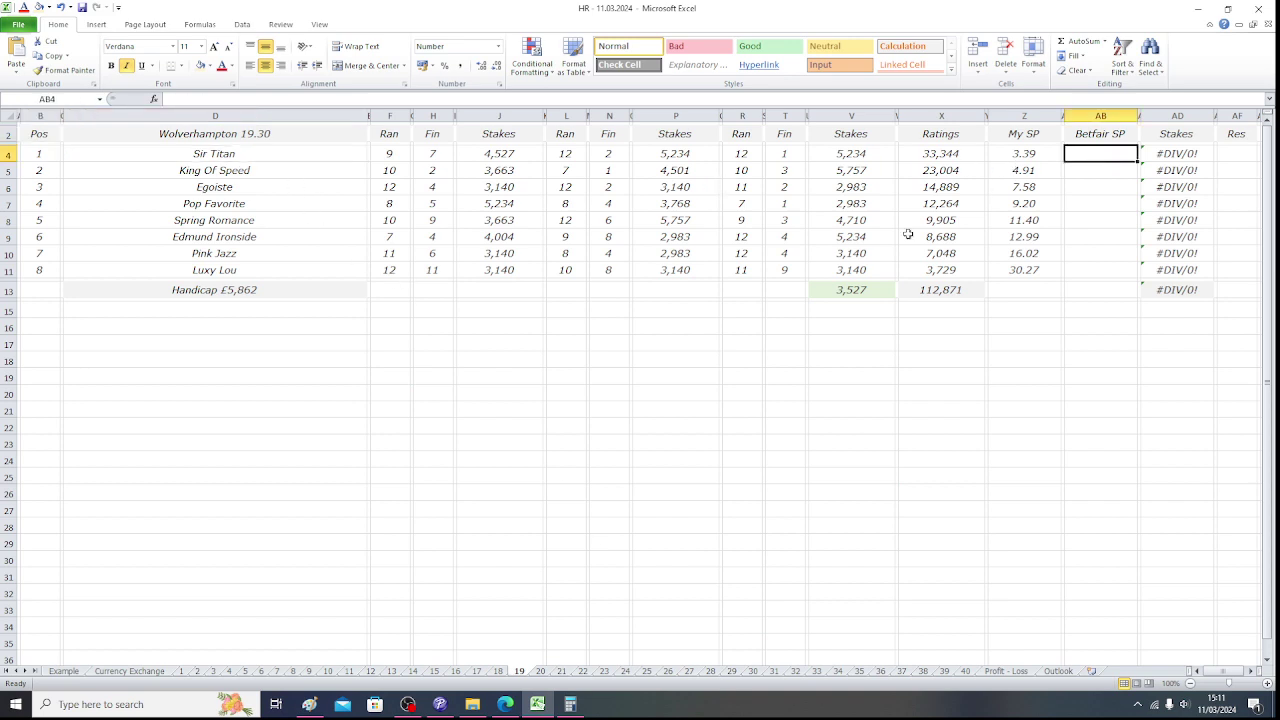
pyautogui.moveTo(514, 704)
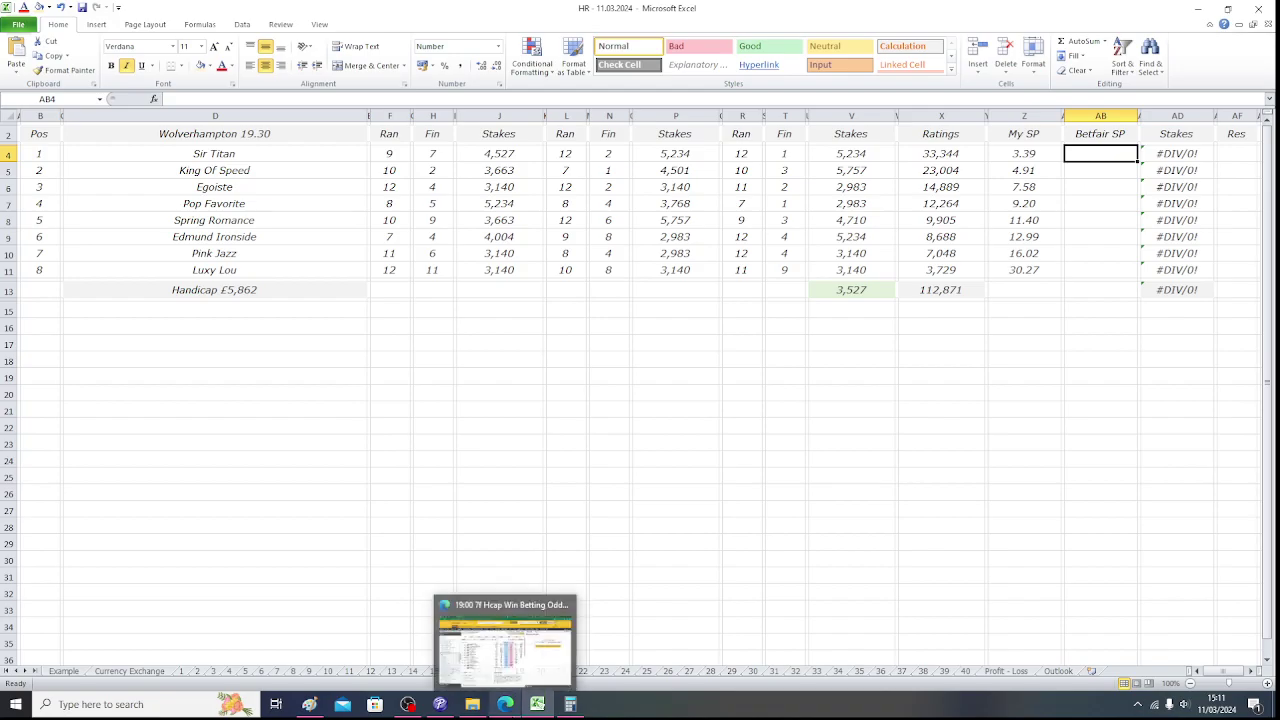
pyautogui.click(470, 666)
pyautogui.scroll(-1, 210, 396)
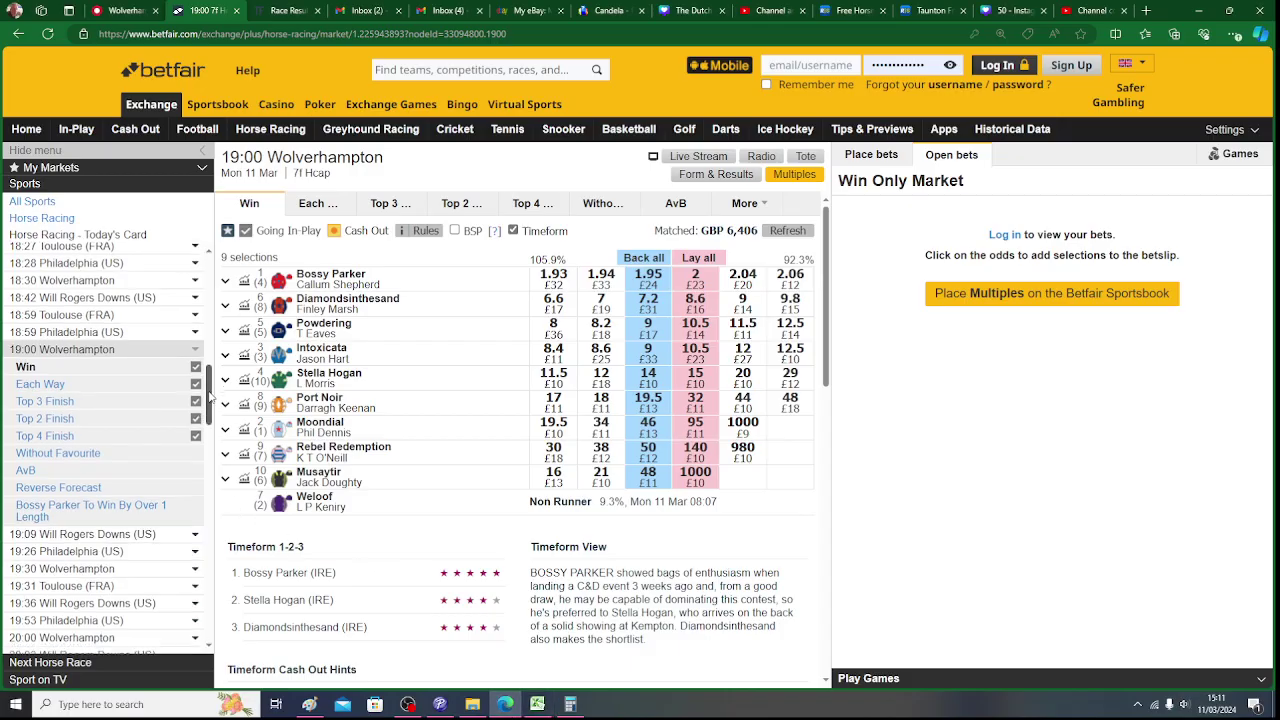
pyautogui.scroll(-5, 210, 396)
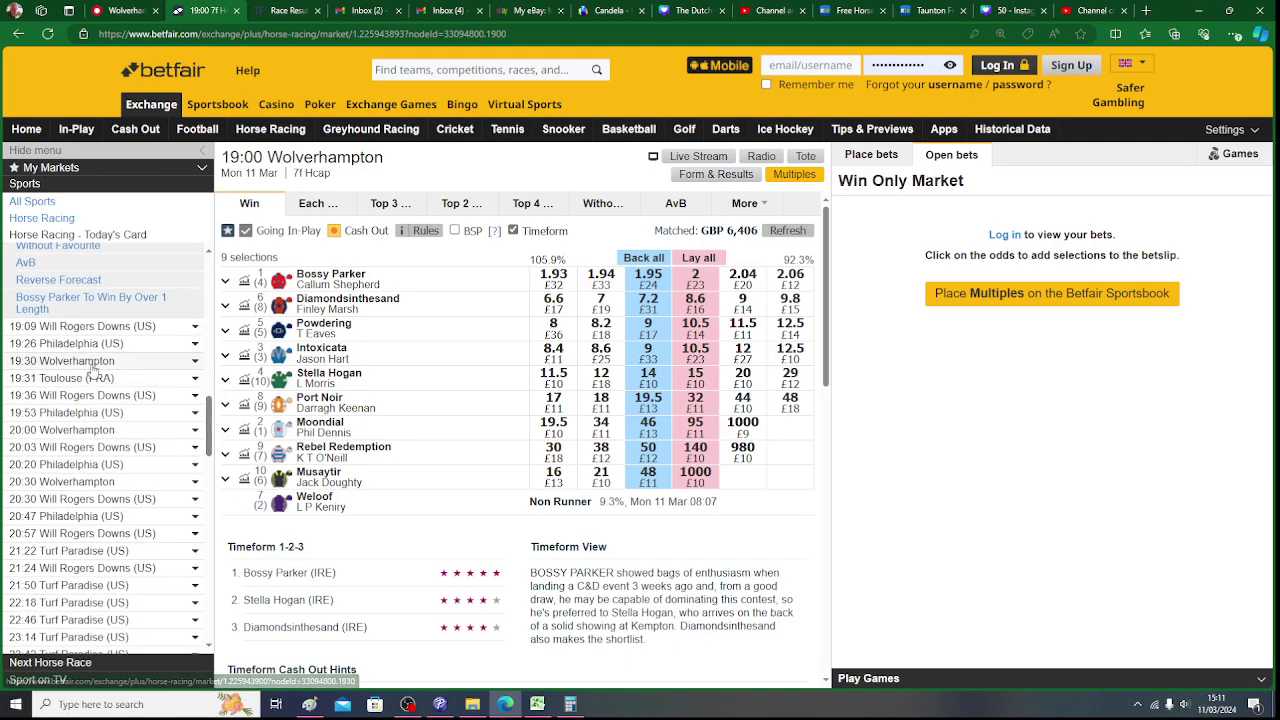
pyautogui.click(90, 362)
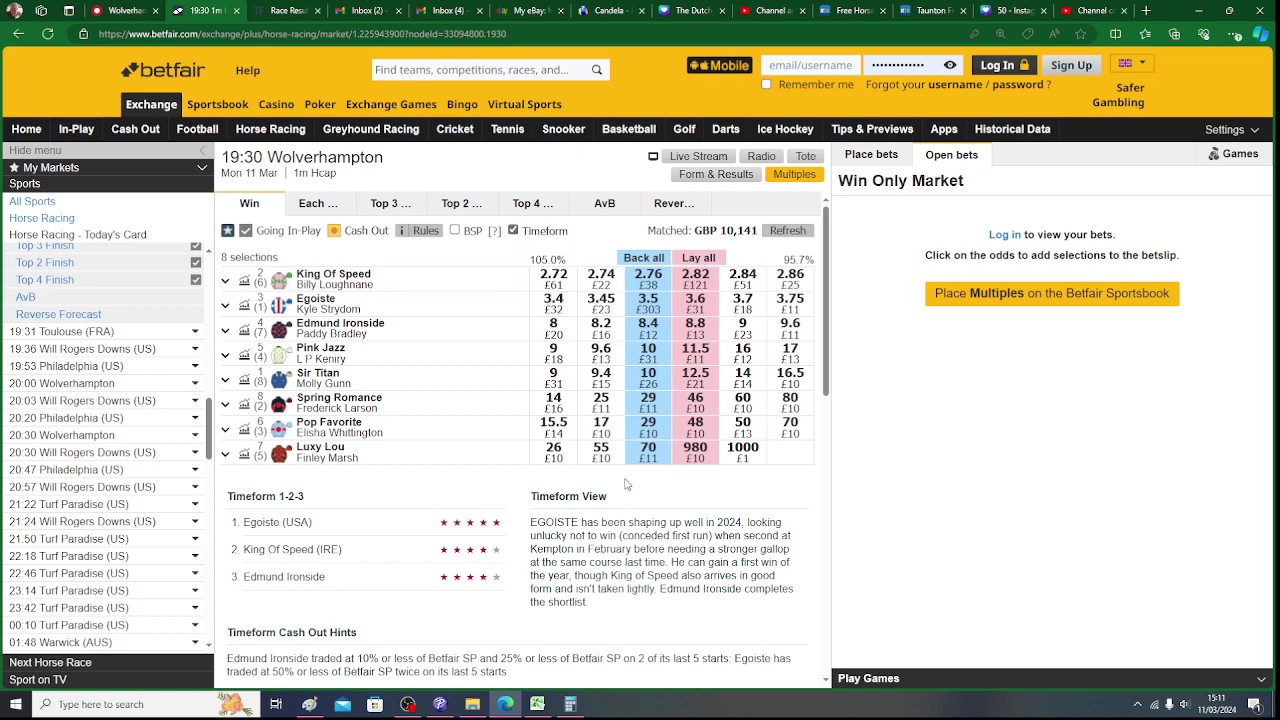
# Switch back to Excel and enter 10 as Sir Titan's Betfair SP.
pyautogui.click(546, 710)
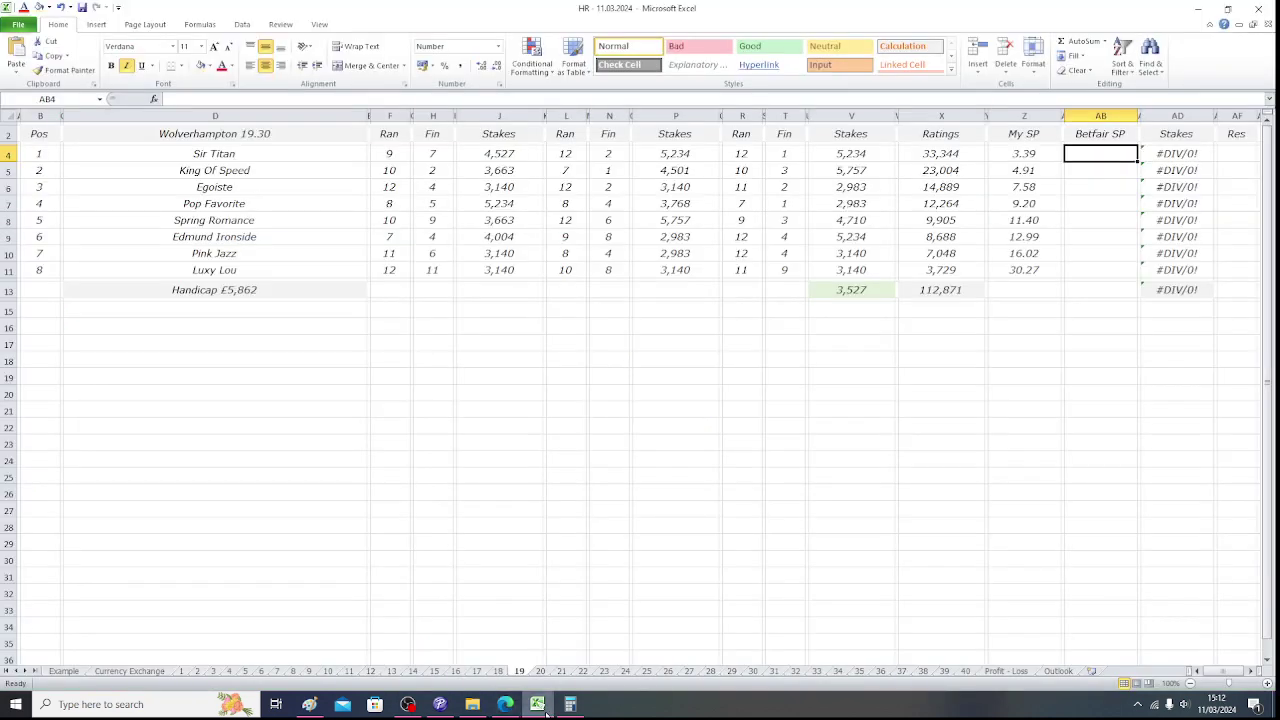
pyautogui.write('10')
pyautogui.press('Tab')
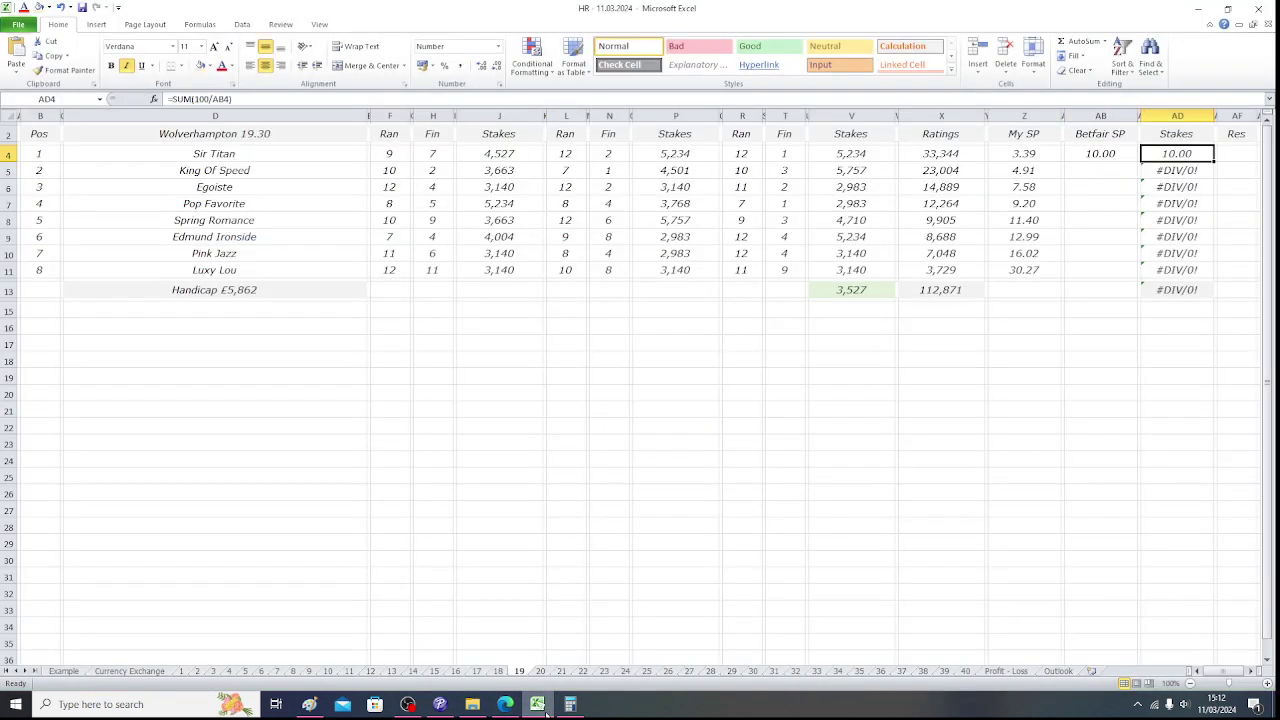
# Look up King Of Speed on Betfair, enter 2.76 as its Betfair SP in Excel, and check its combined stake with Sir Titan.
pyautogui.press('Down')
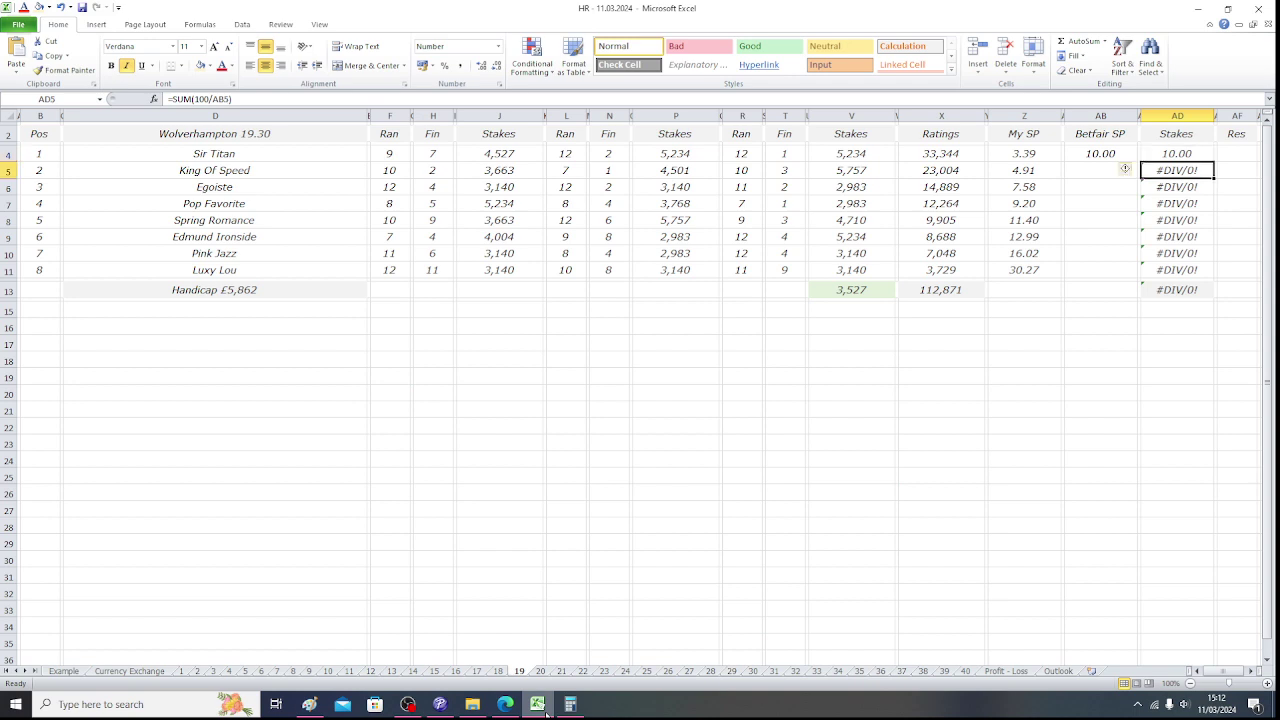
pyautogui.press('Left')
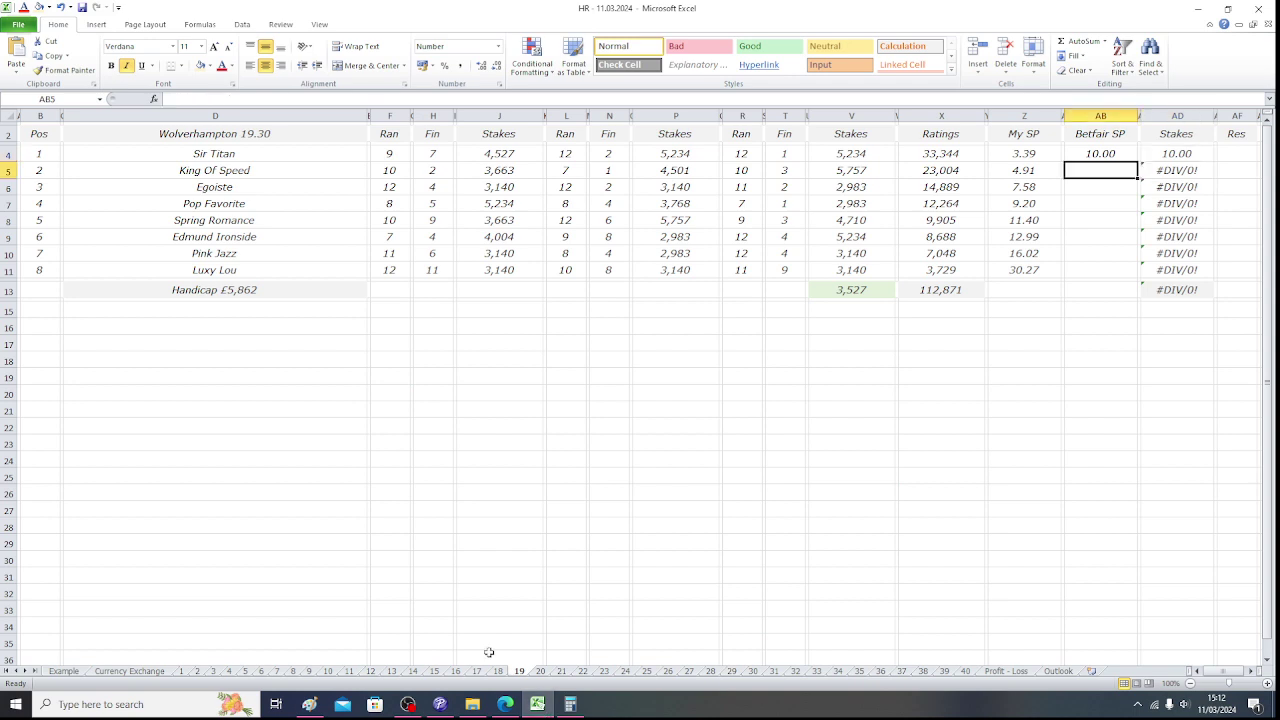
pyautogui.click(506, 707)
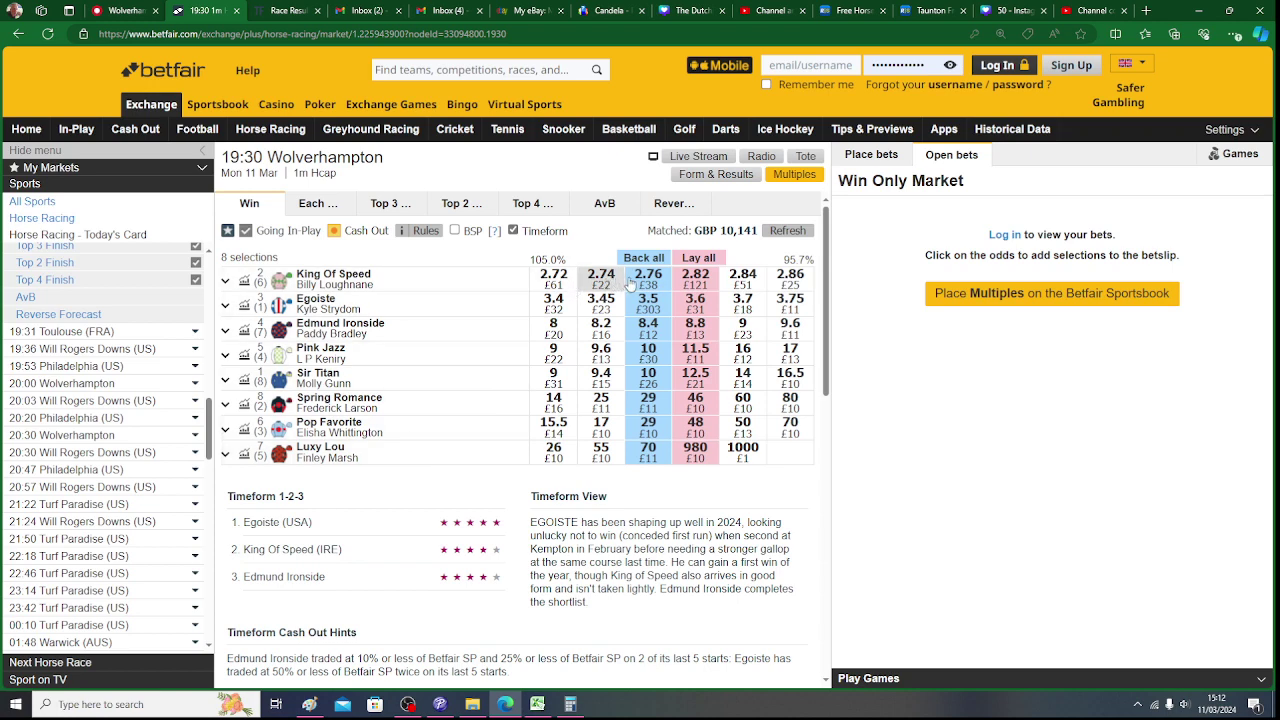
pyautogui.click(538, 705)
pyautogui.write('2.76')
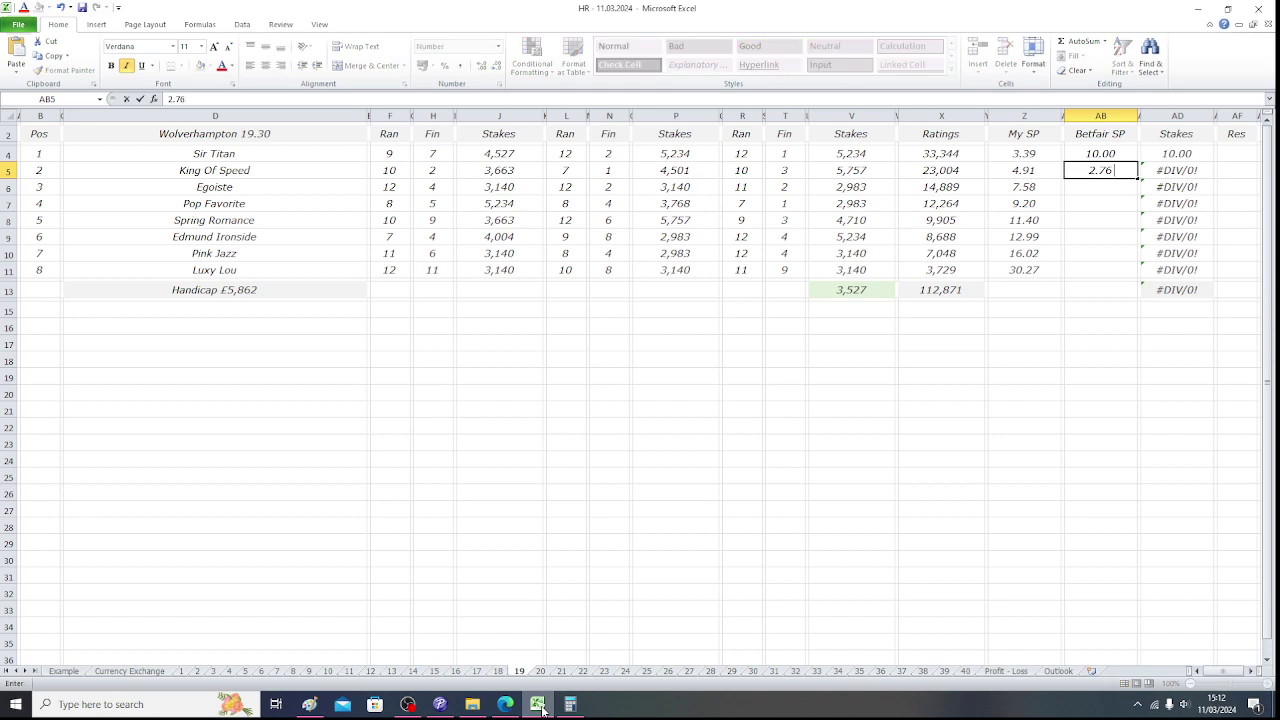
pyautogui.press('Return')
pyautogui.press('Up')
pyautogui.press('Right')
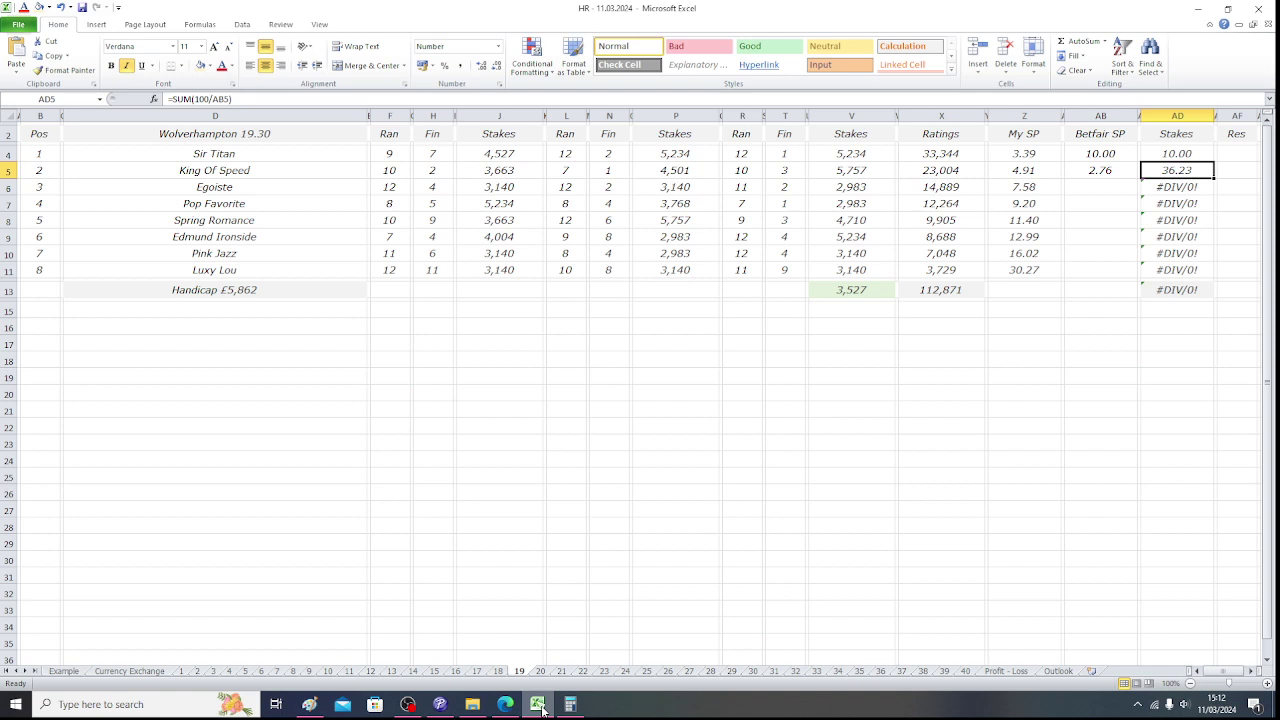
pyautogui.press('Down')
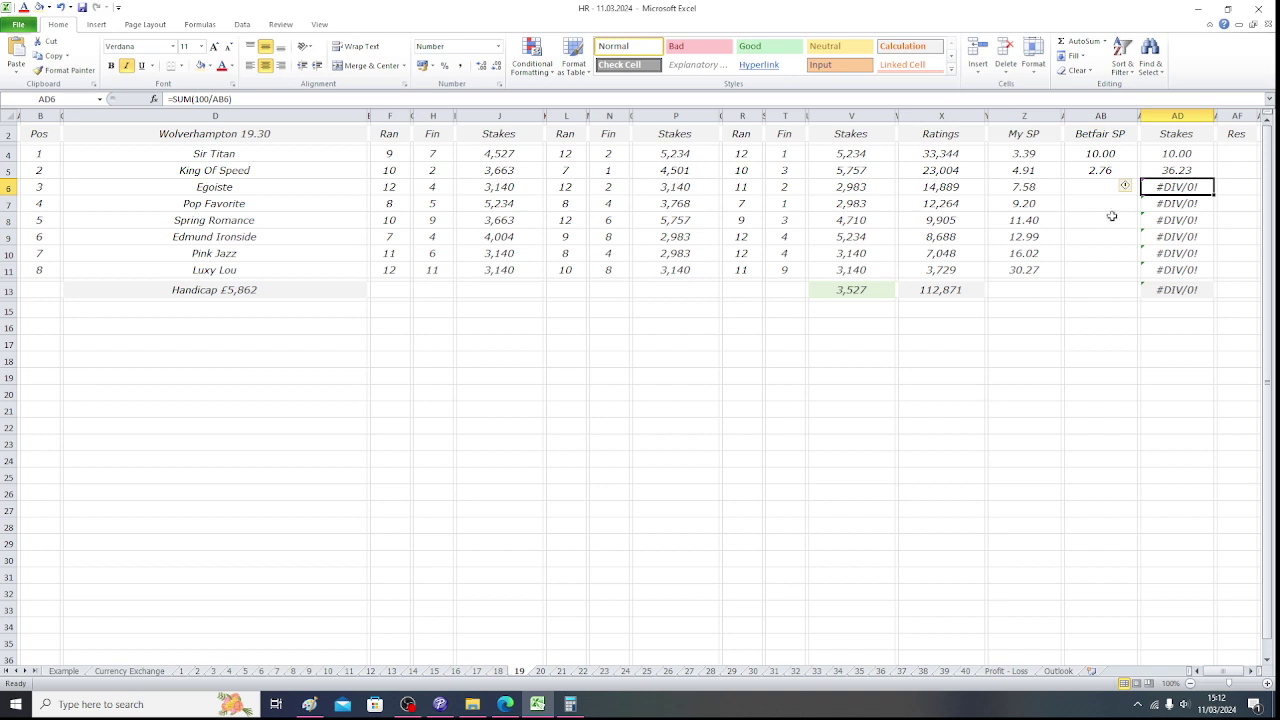
pyautogui.moveTo(1169, 156); pyautogui.dragTo(1170, 163)
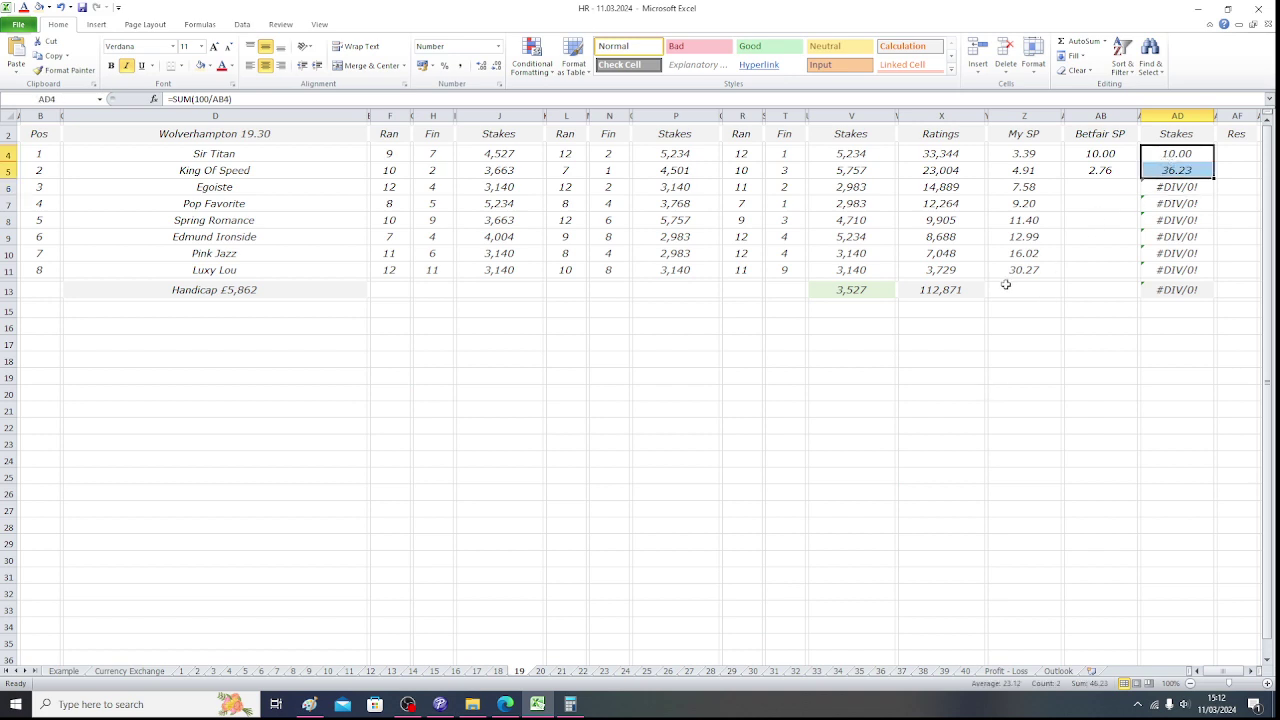
# Look up Egoiste's back price on Betfair and enter 3.5 as its Betfair SP in Excel.
pyautogui.click(1084, 185)
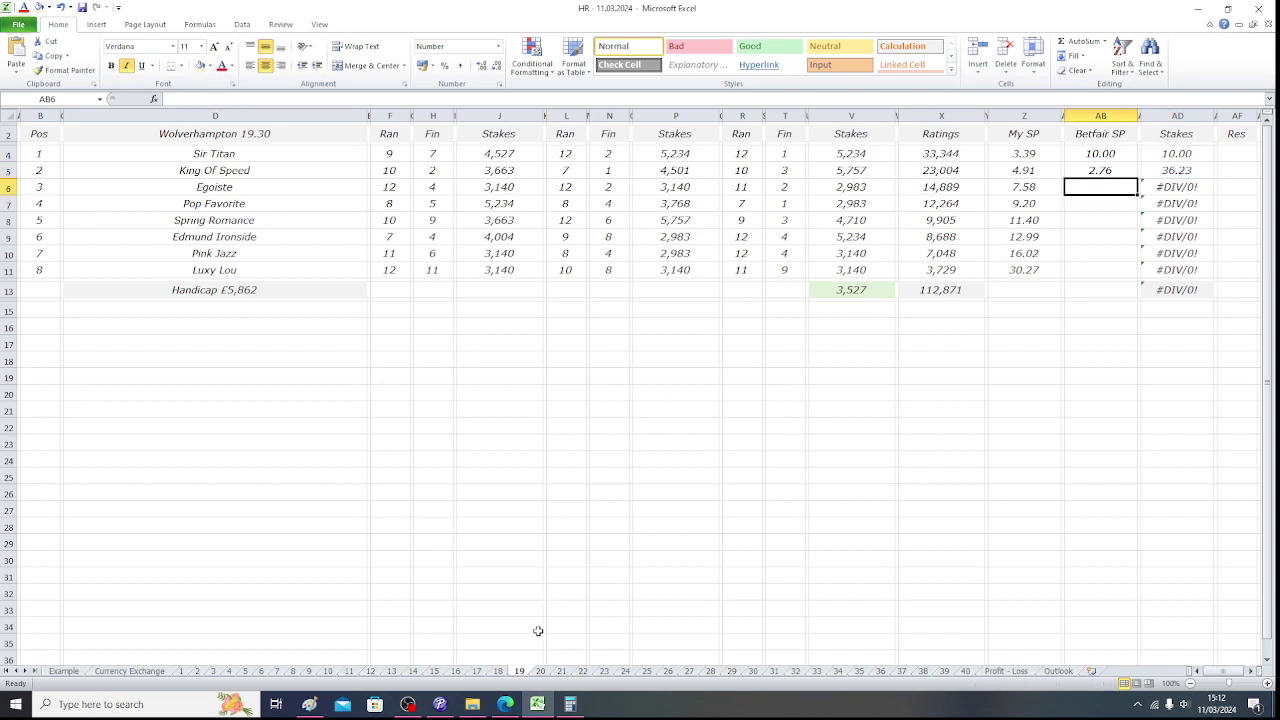
pyautogui.click(505, 704)
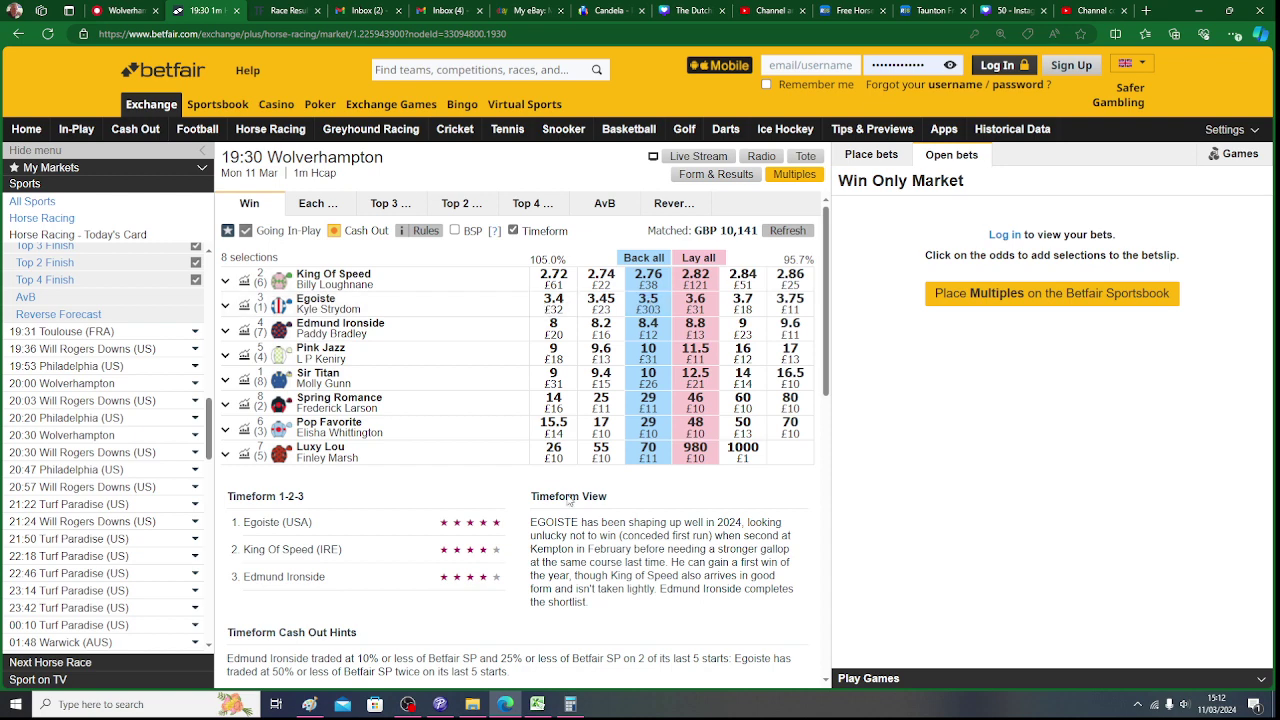
pyautogui.click(538, 706)
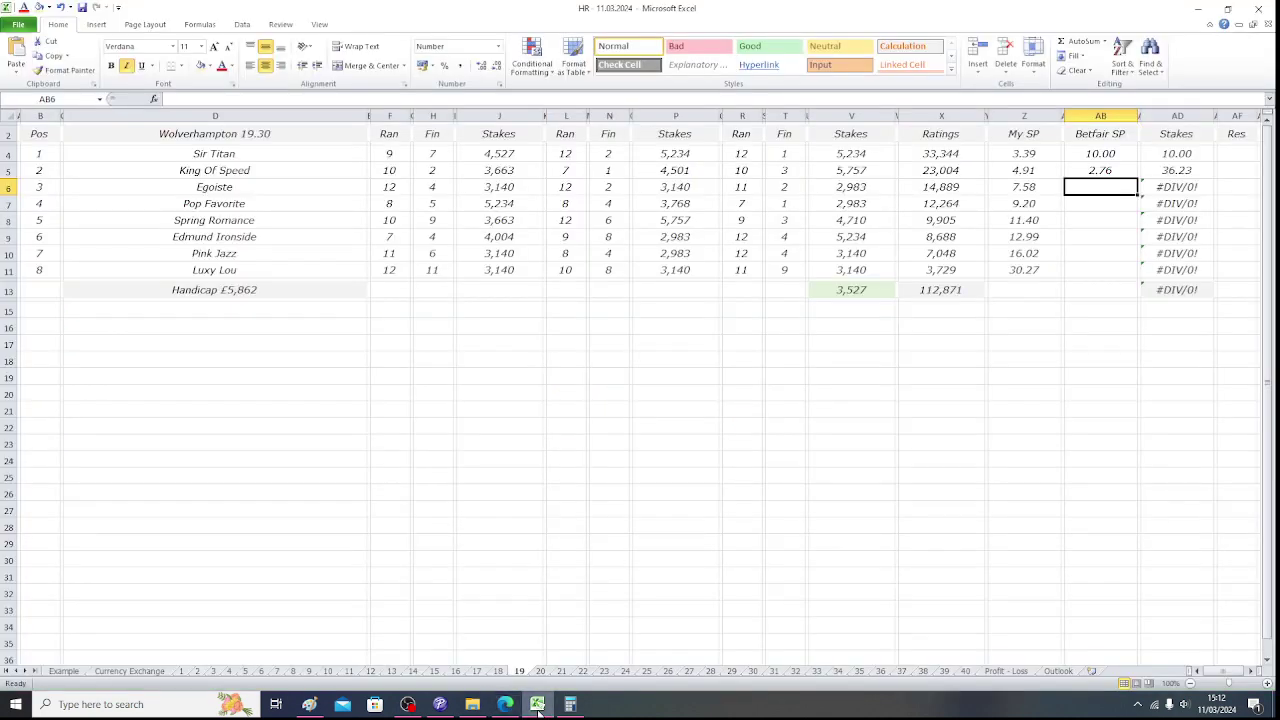
pyautogui.write('3.5')
pyautogui.press('Tab')
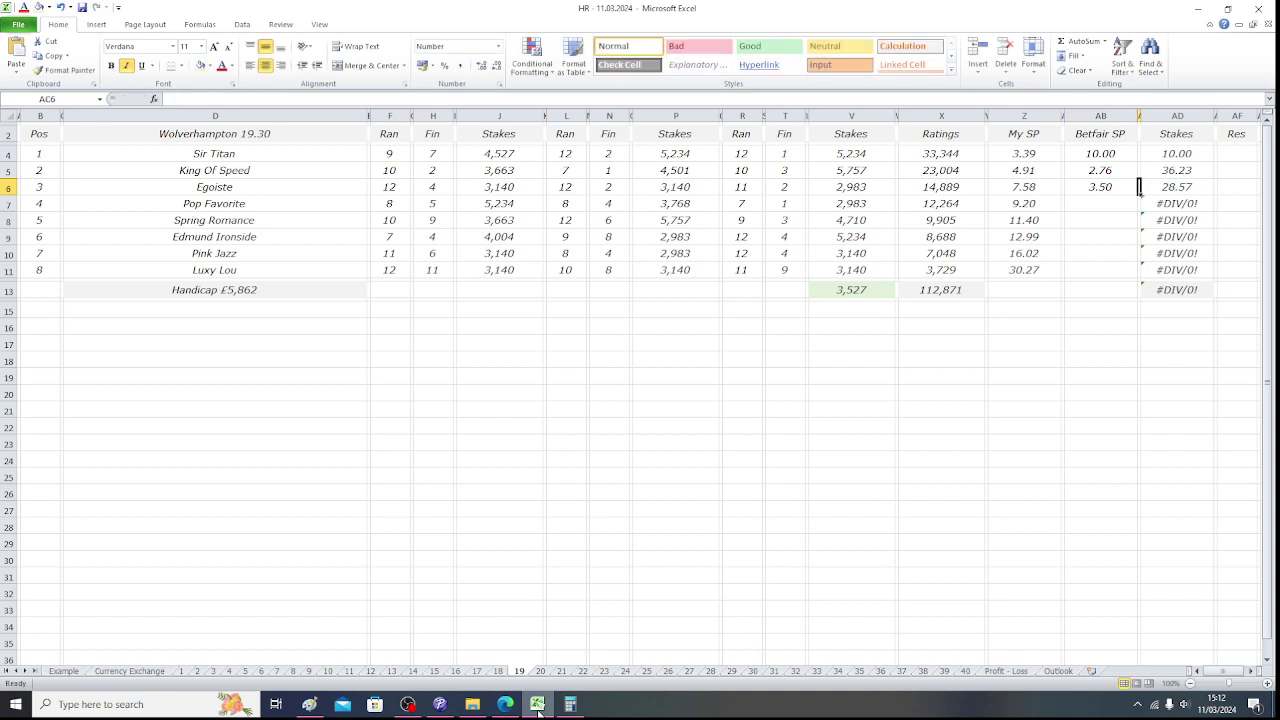
pyautogui.press('Tab')
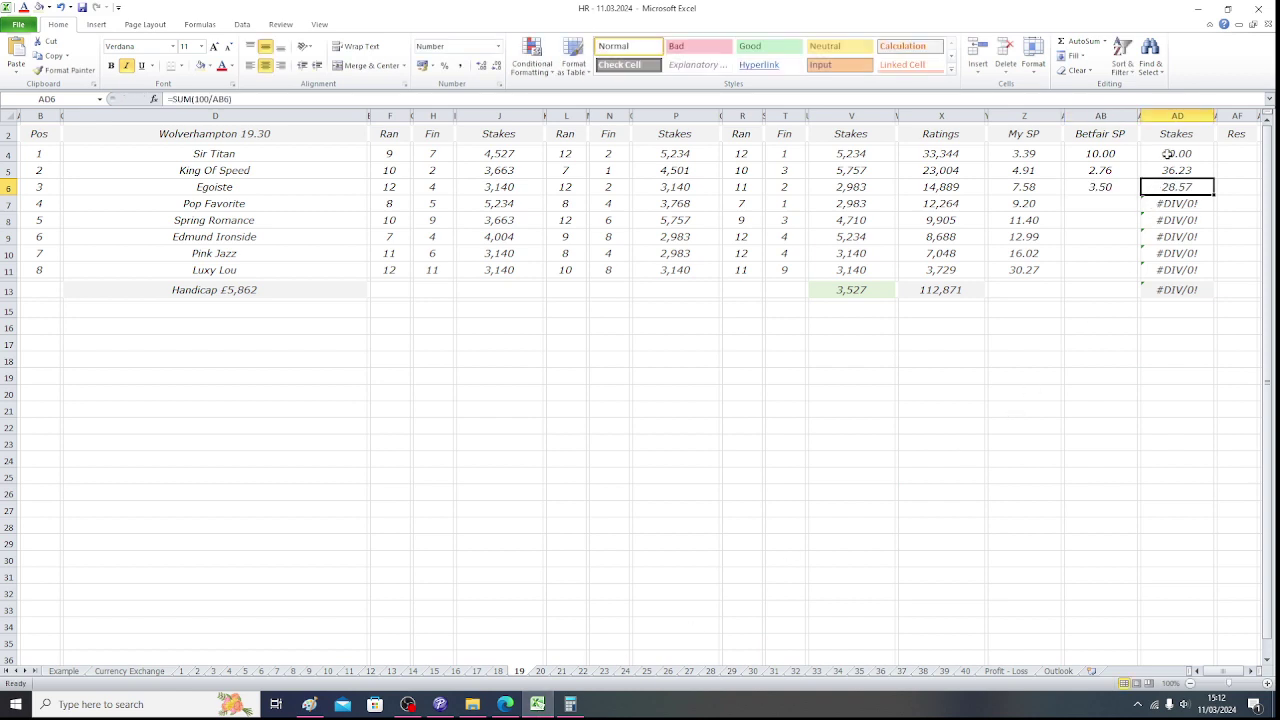
# Check the combined stake of Sir Titan and King Of Speed, and set Egoiste's stake to 3.77.
pyautogui.moveTo(1168, 153); pyautogui.dragTo(1170, 168)
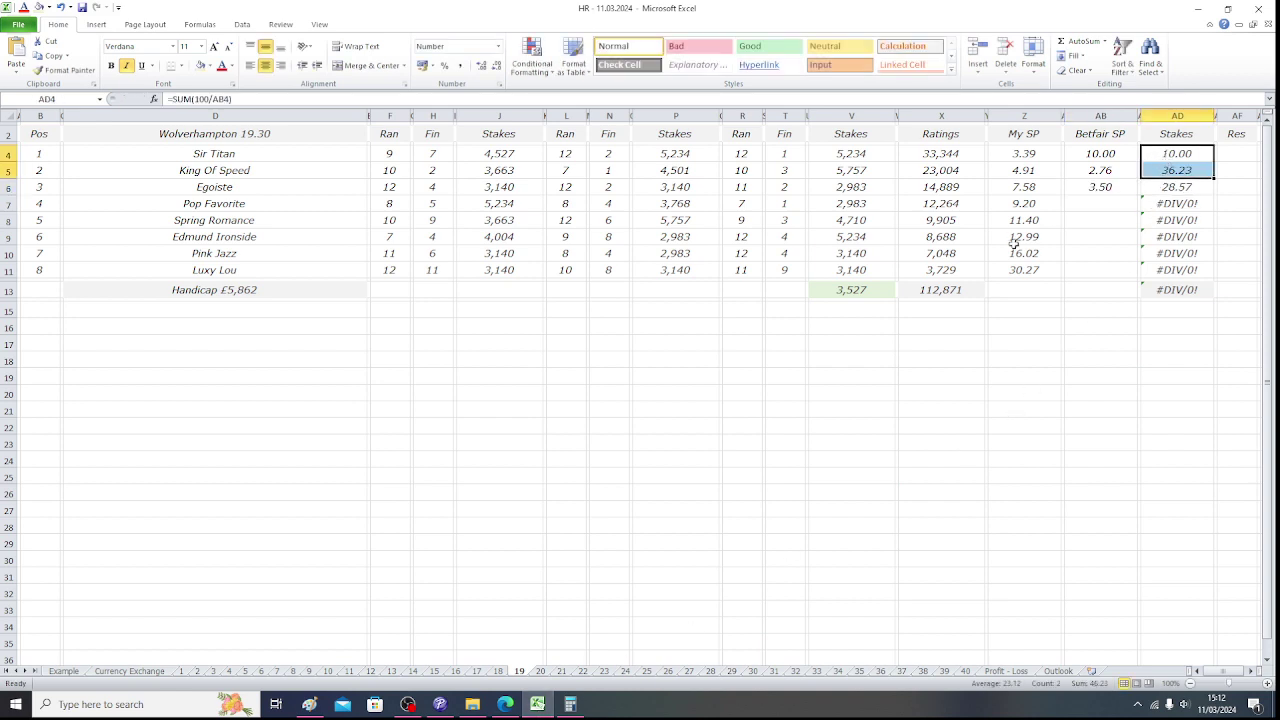
pyautogui.doubleClick(1177, 186)
pyautogui.click(1048, 340)
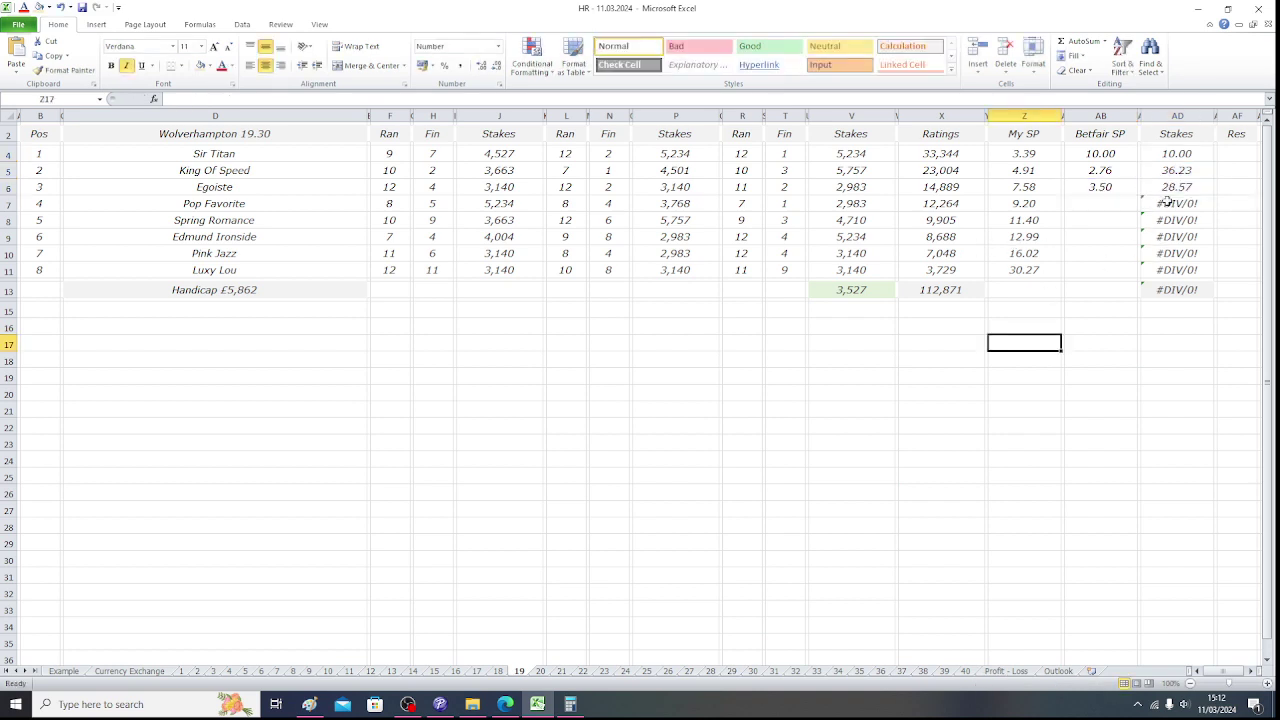
pyautogui.doubleClick(1176, 172)
pyautogui.click(1120, 330)
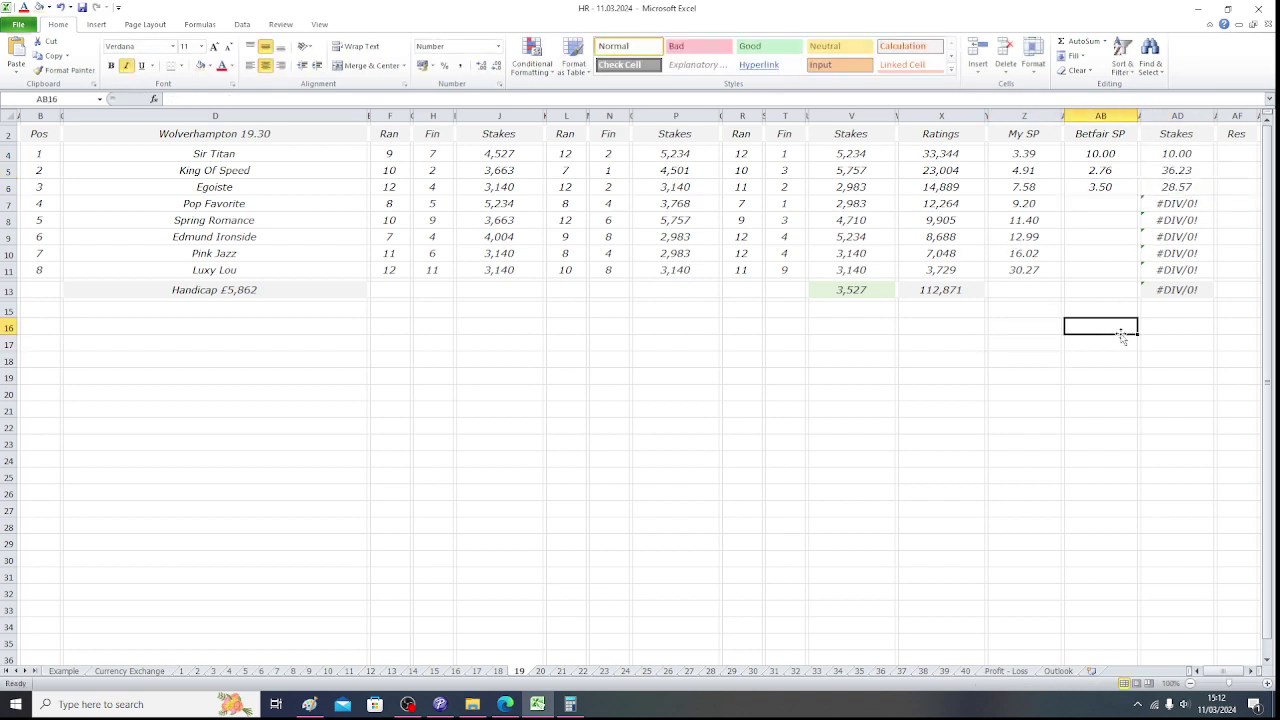
pyautogui.click(1178, 186)
pyautogui.write('4')
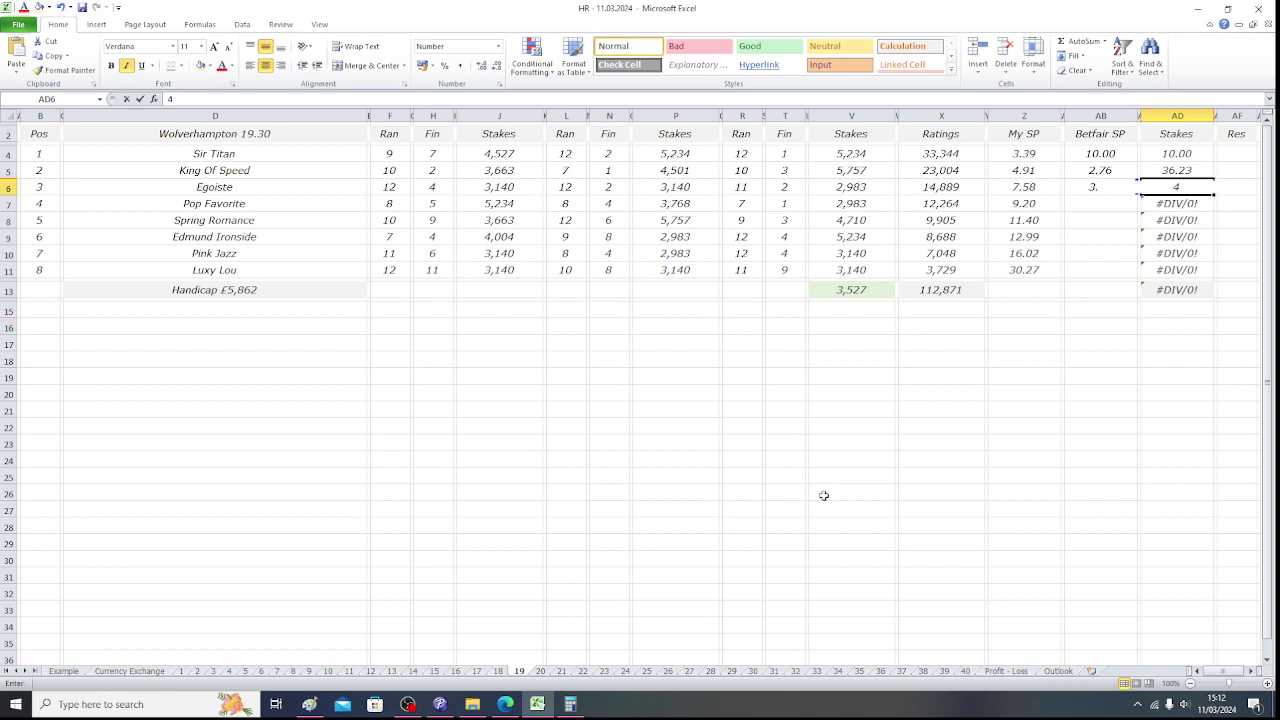
pyautogui.write('3.77')
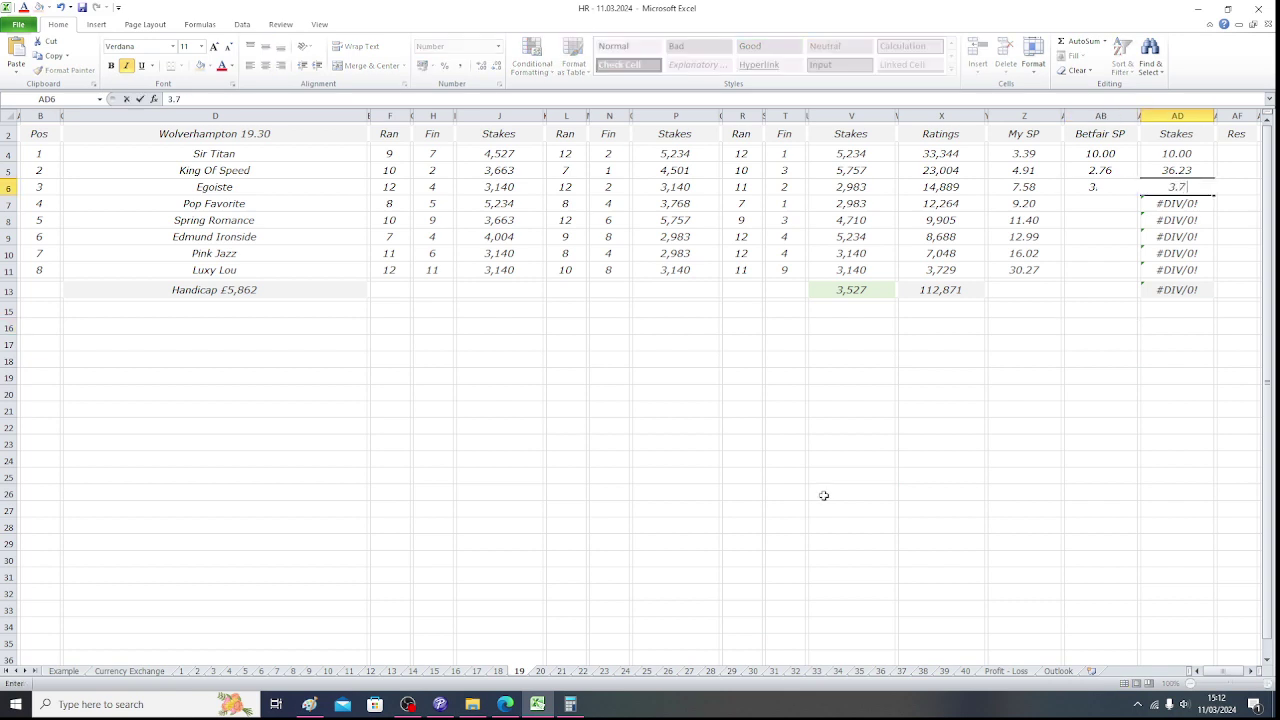
pyautogui.press('Return')
# Clear the stake formulas for the five remaining horses from Pop Favorite to Luxy Lou, and check the stakes total.
pyautogui.press('Delete')
pyautogui.press('Down')
pyautogui.press('Delete')
pyautogui.press('Down')
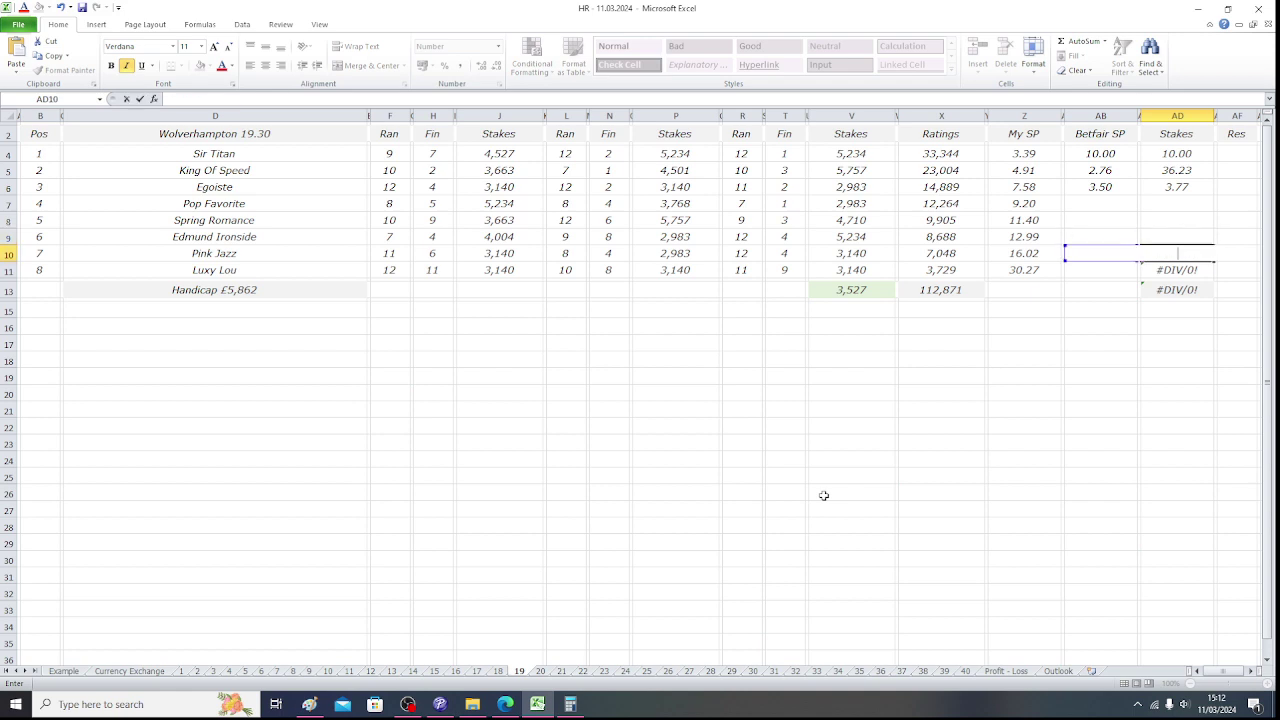
pyautogui.press('Delete')
pyautogui.press('Down')
pyautogui.press('Delete')
pyautogui.press('Down')
pyautogui.press('Delete')
pyautogui.press('Up')
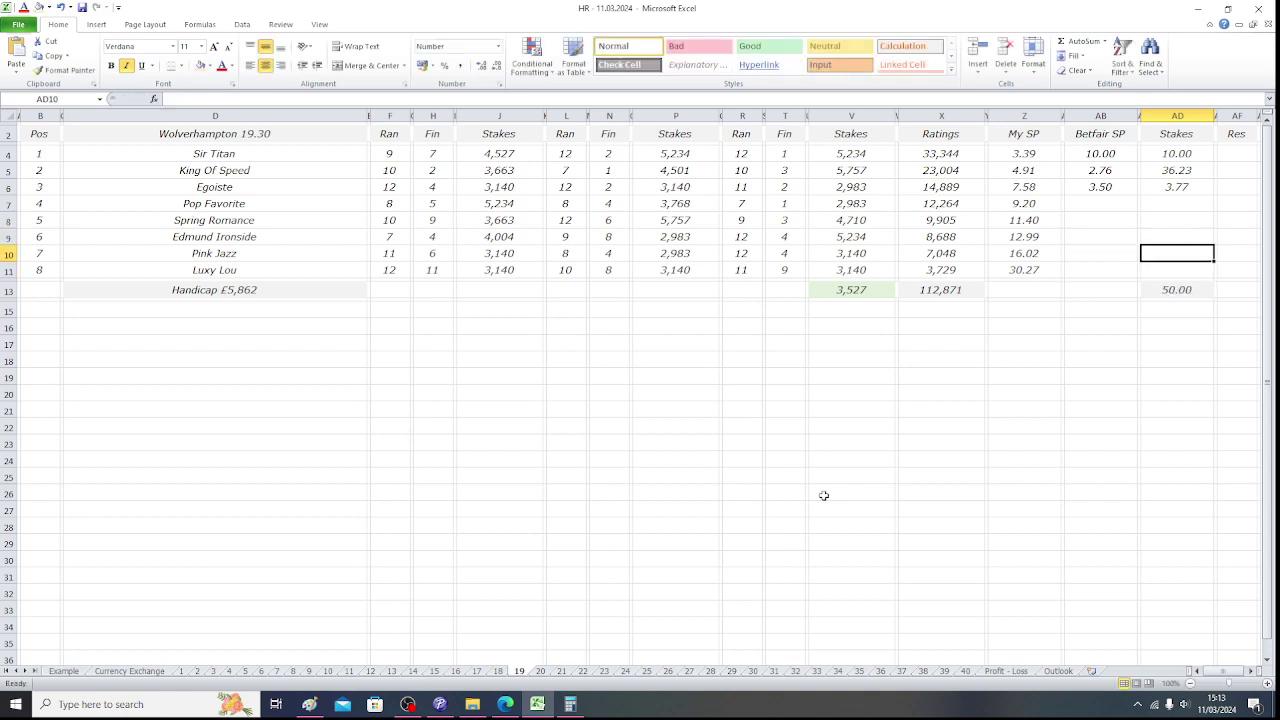
pyautogui.press('Down')
pyautogui.press('Down')
pyautogui.press('Down')
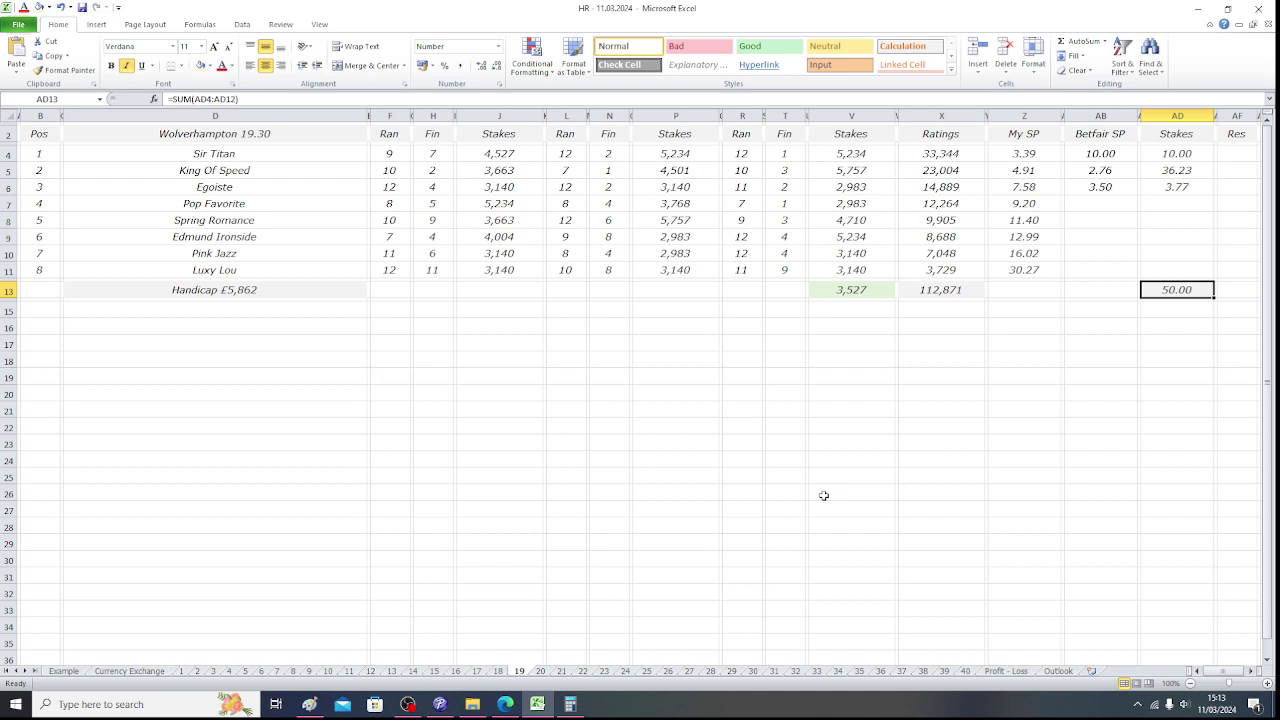
# Multiply Egoiste's stake of 3.77 by its price of 3.5 in Calculator, and return to the Excel sheet.
pyautogui.click(570, 704)
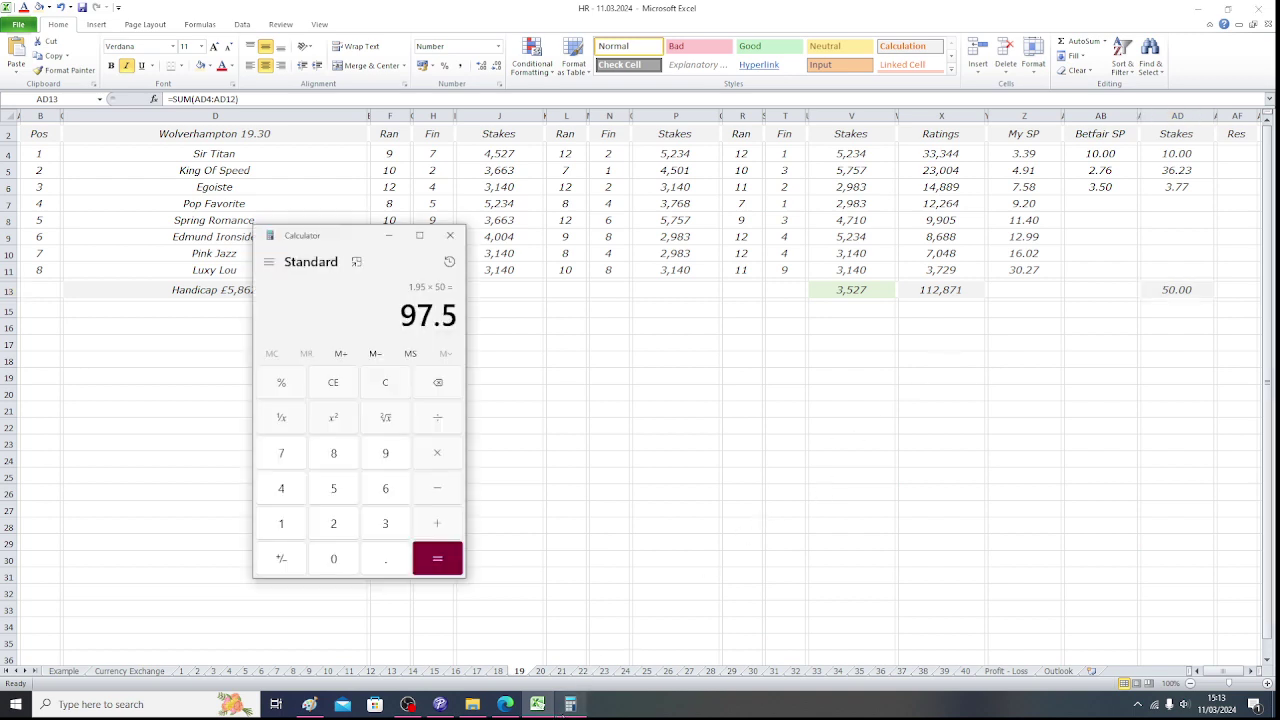
pyautogui.click(392, 523)
pyautogui.click(388, 560)
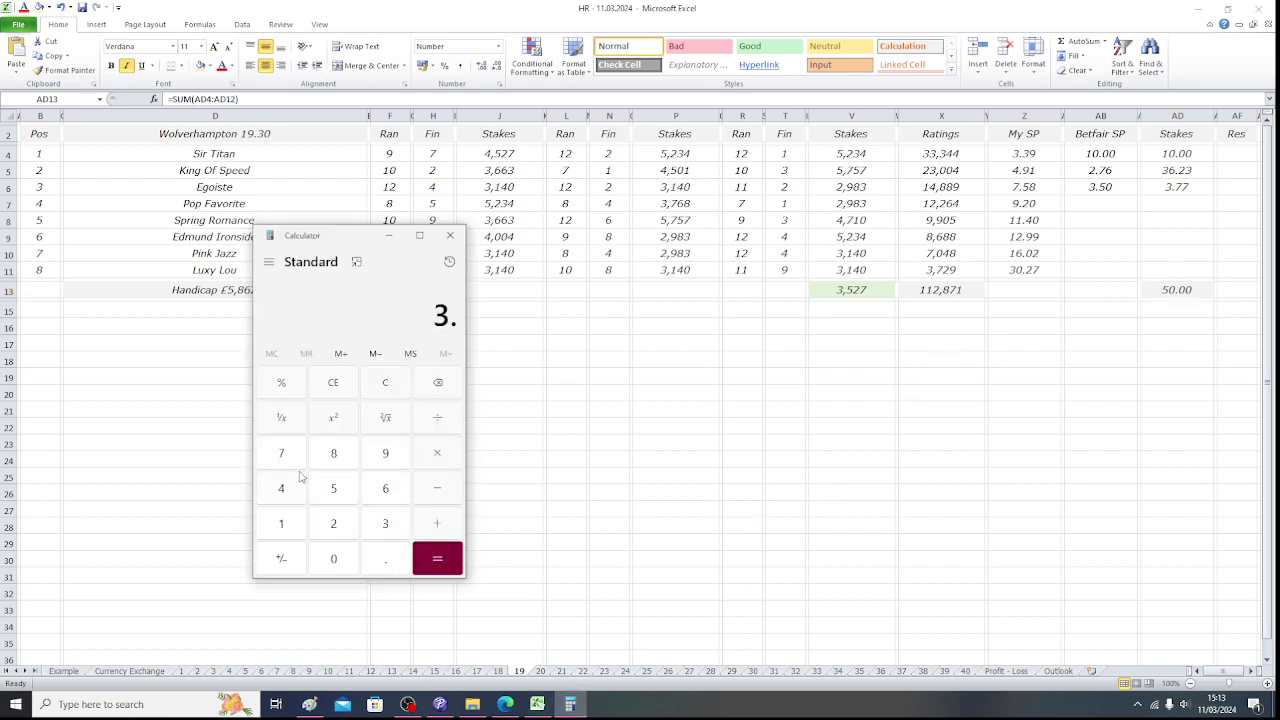
pyautogui.click(290, 463)
pyautogui.click(291, 465)
pyautogui.click(446, 452)
pyautogui.click(380, 530)
pyautogui.click(374, 562)
pyautogui.click(337, 492)
pyautogui.click(418, 560)
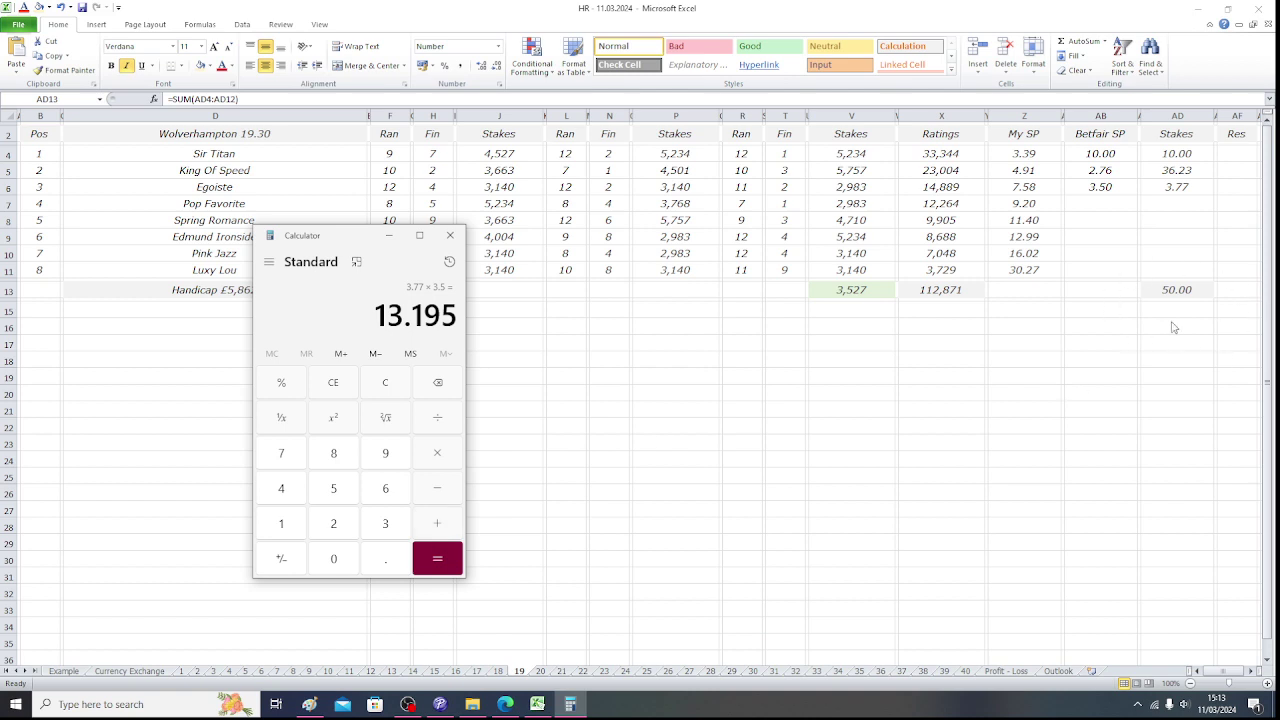
pyautogui.click(1177, 167)
pyautogui.click(1174, 169)
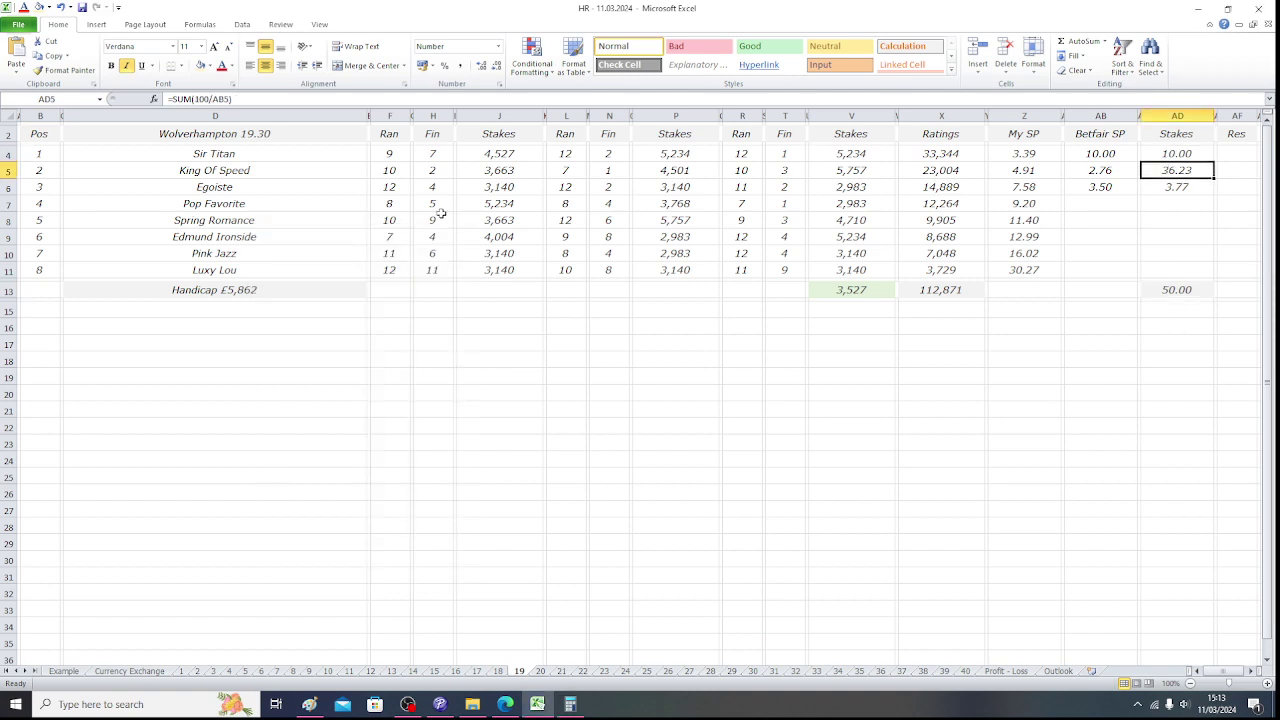
pyautogui.click(40, 136)
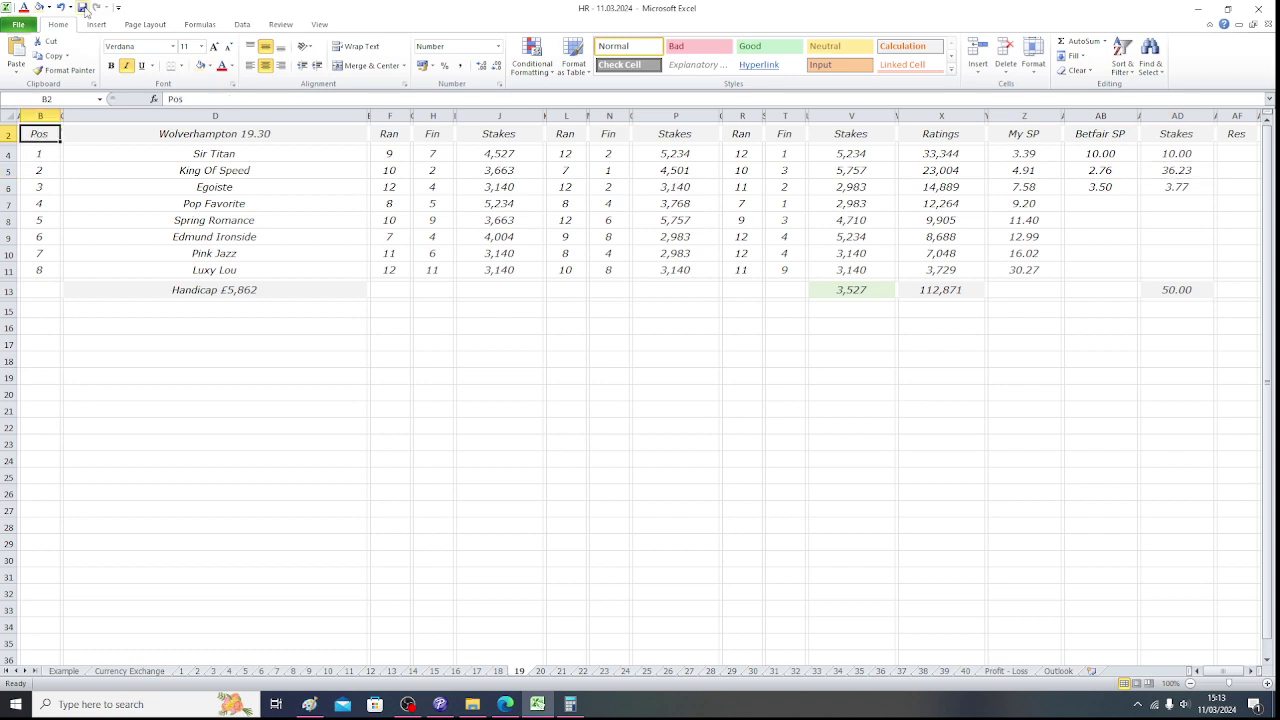
# Go to Wallaroo's Betfair SP cell on sheet 20, and open the 20:00 Wolverhampton market on Betfair in the browser.
pyautogui.click(543, 673)
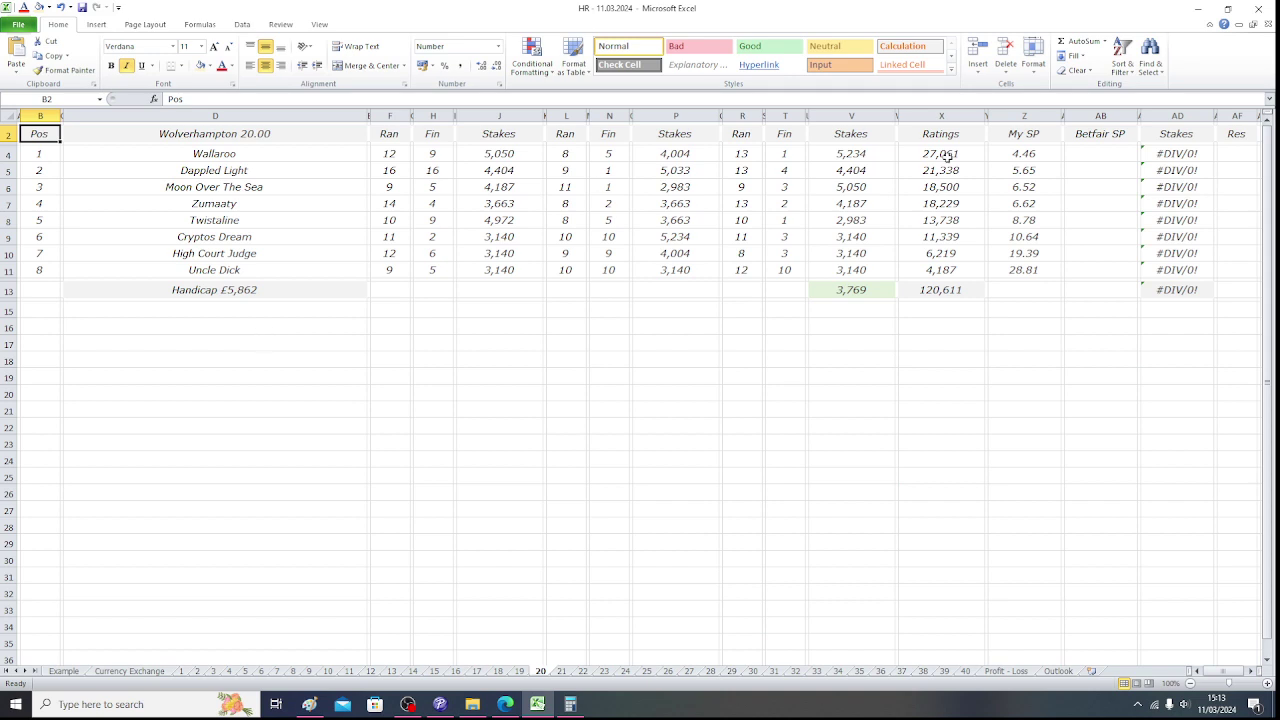
pyautogui.click(1088, 152)
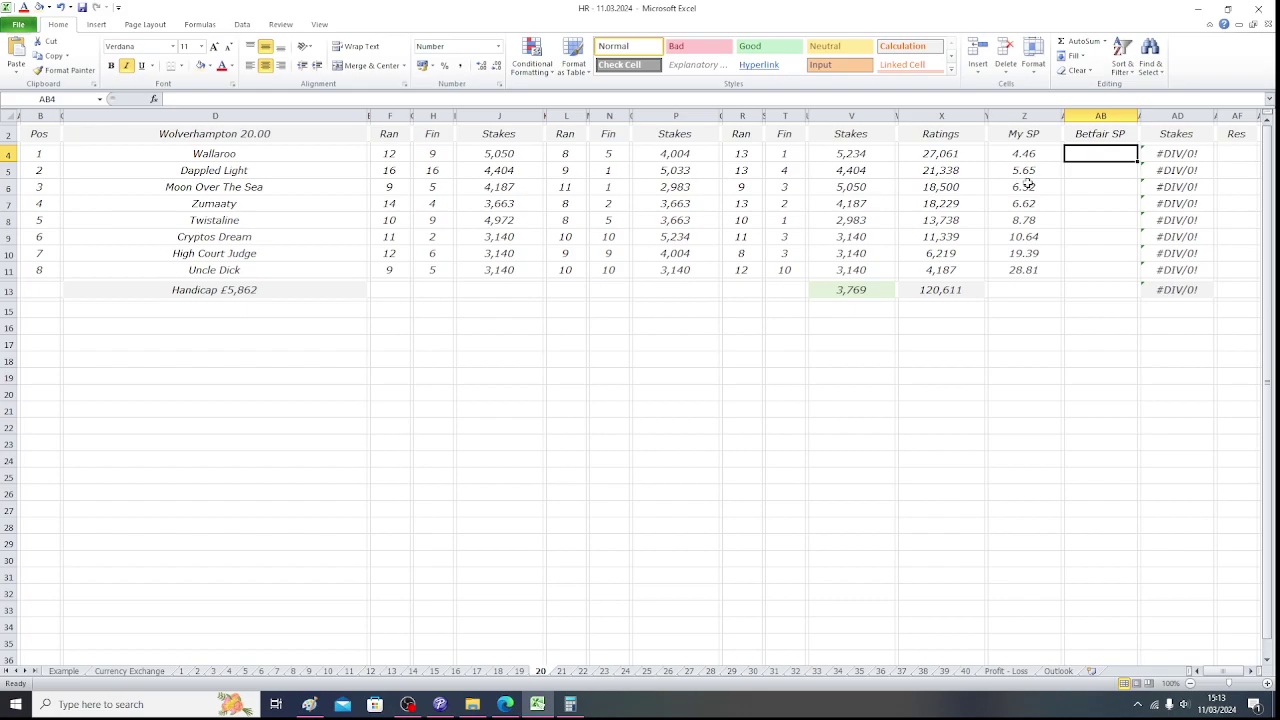
pyautogui.click(510, 704)
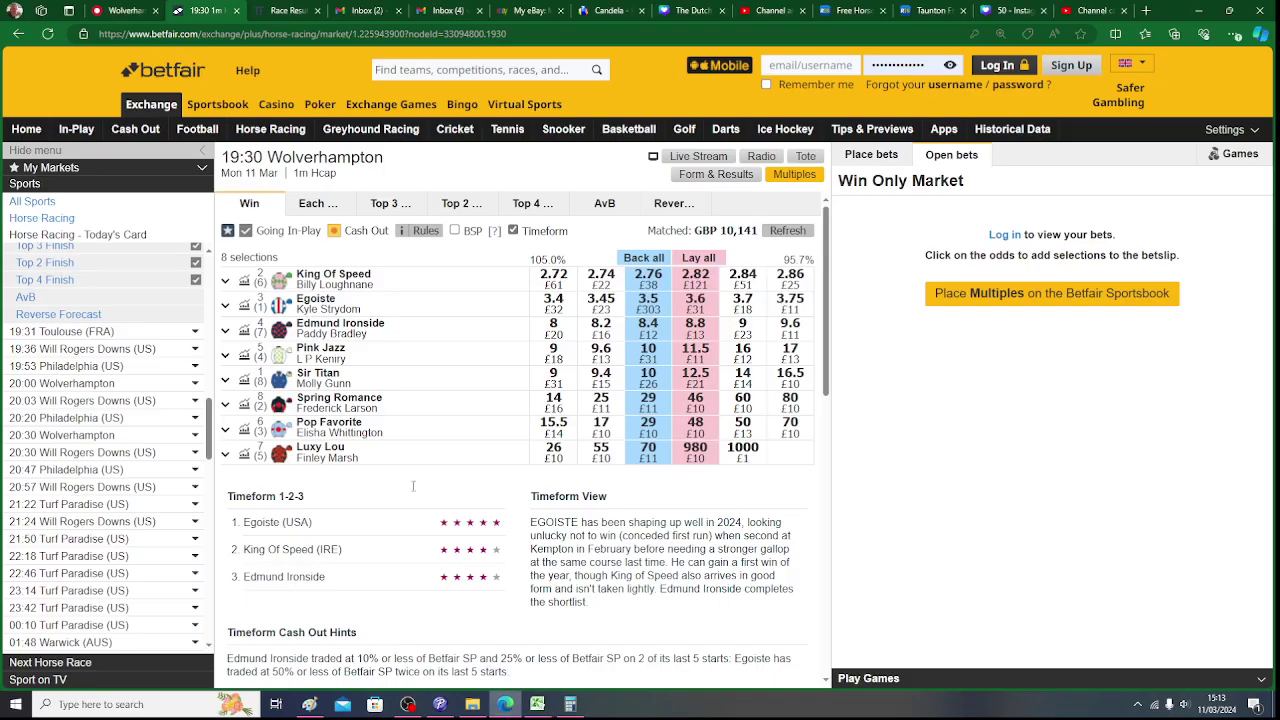
pyautogui.click(88, 383)
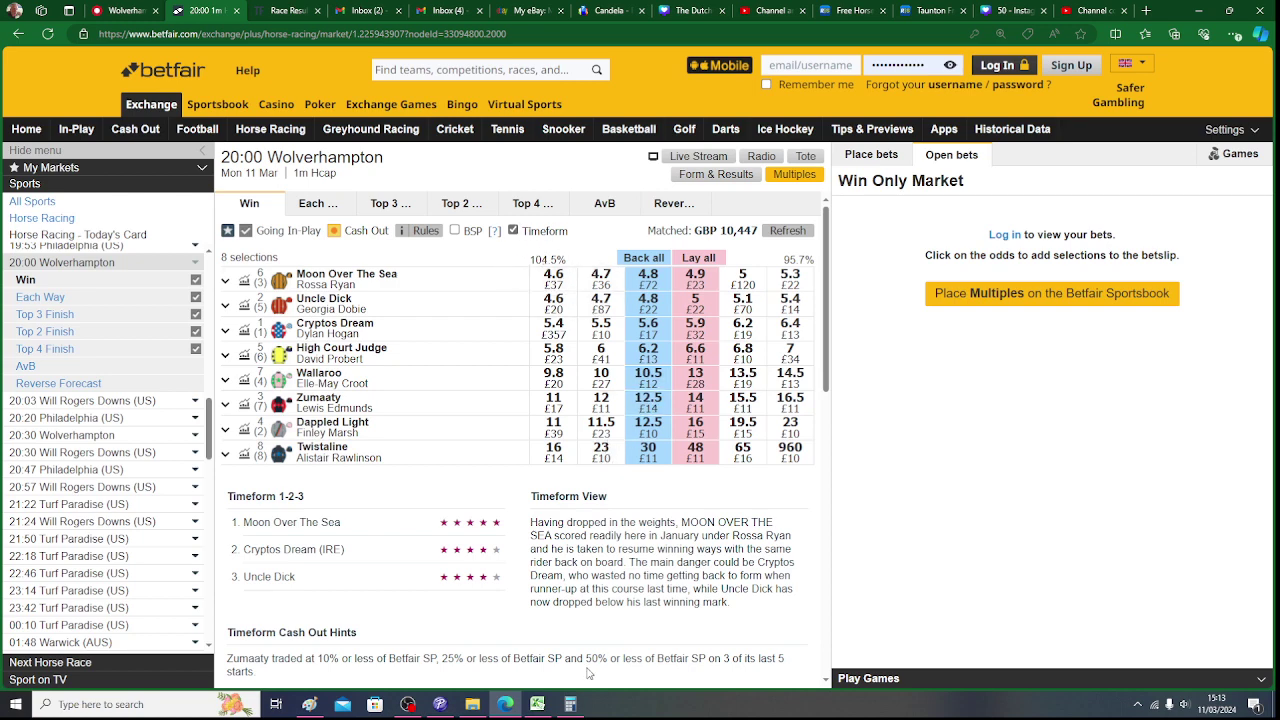
# Switch back to Excel and enter 10.5 as Wallaroo's Betfair SP.
pyautogui.click(537, 704)
pyautogui.write('10.5')
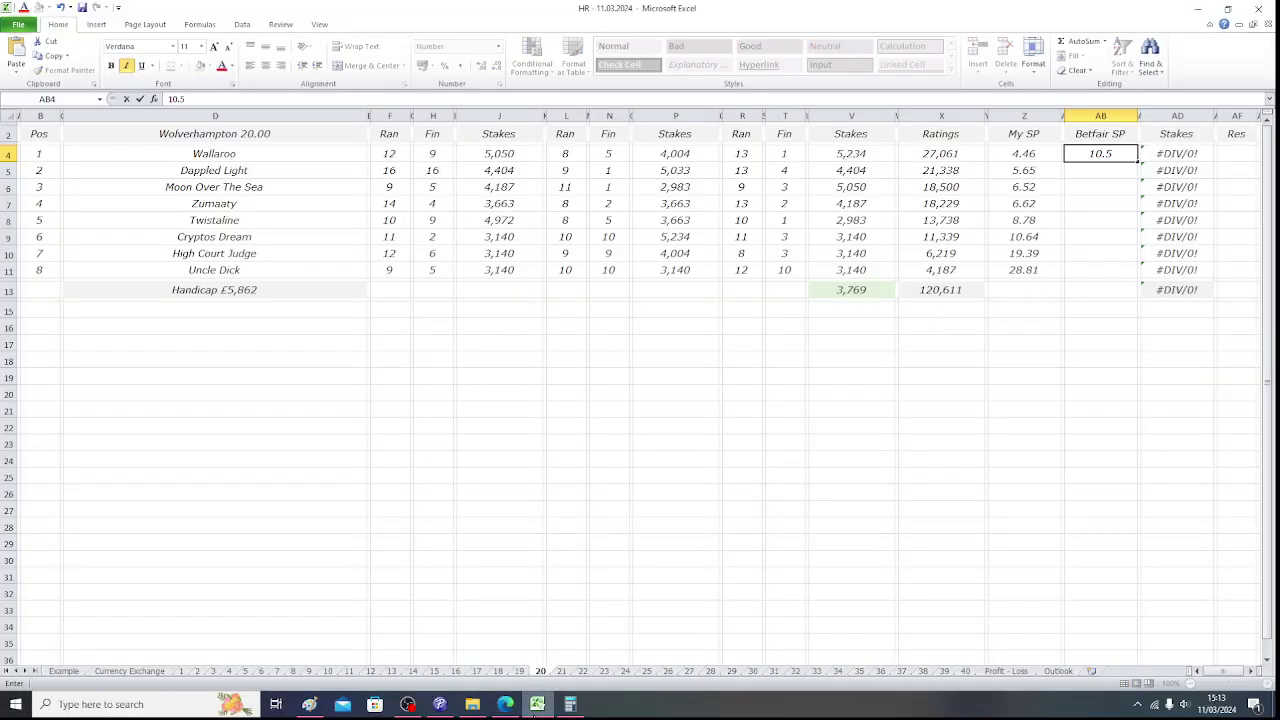
pyautogui.press('Tab')
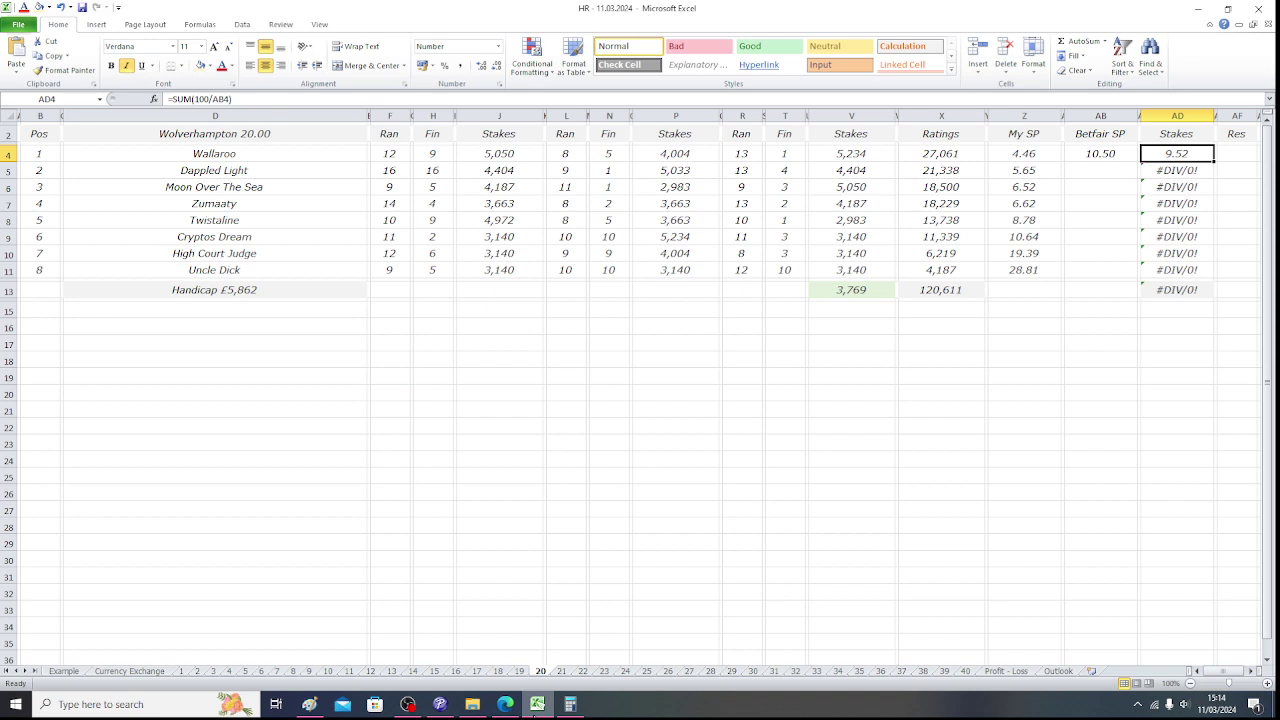
# Look up Dappled Light's back price on Betfair and enter 12.5 as its Betfair SP in Excel.
pyautogui.press('Down')
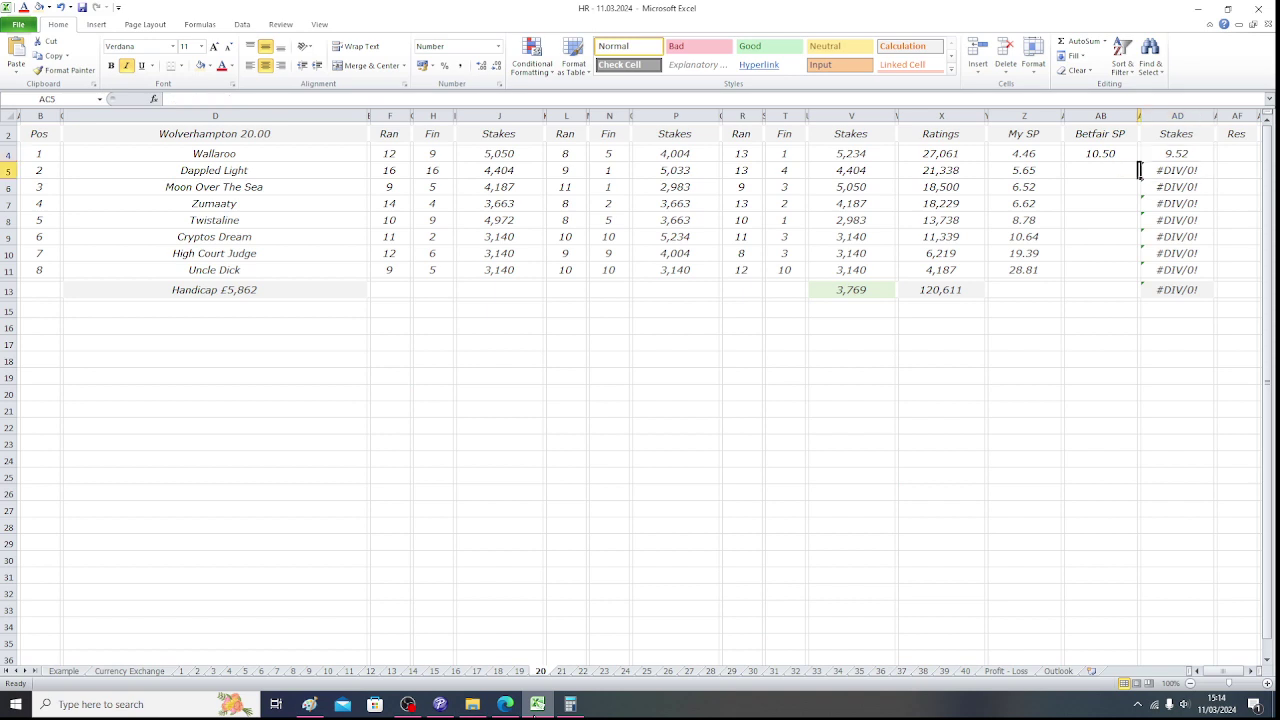
pyautogui.press('Left')
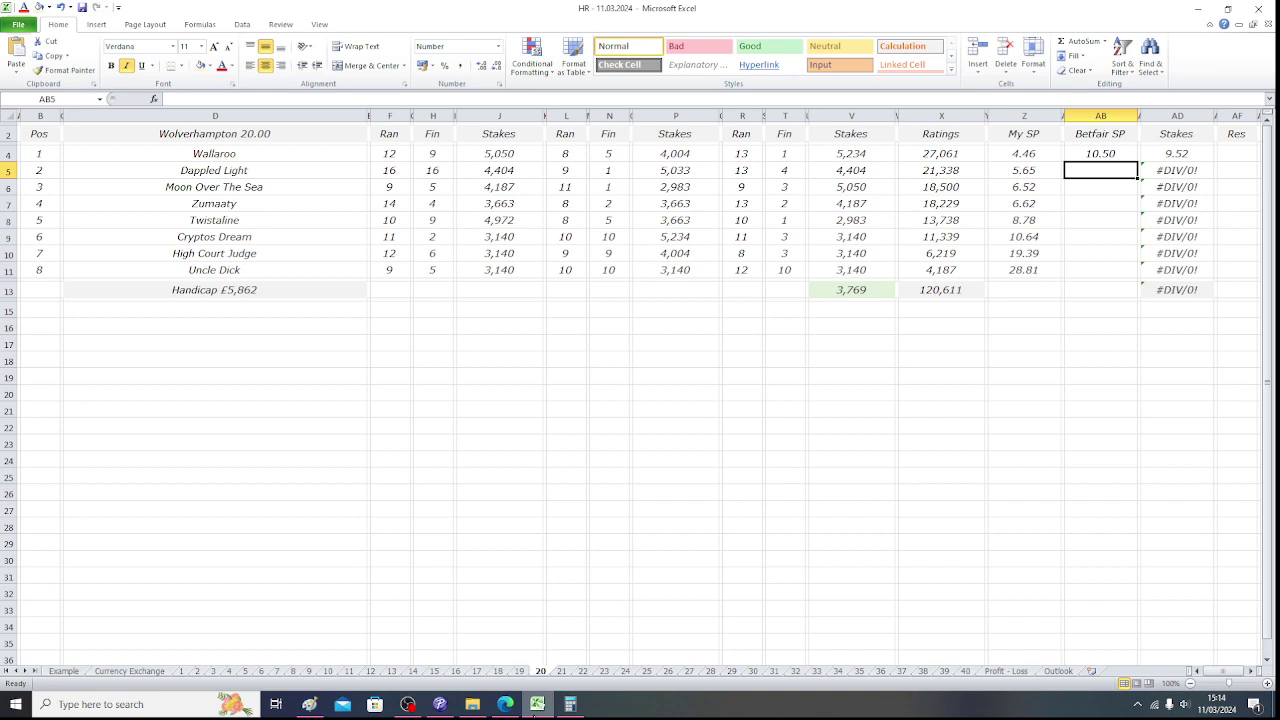
pyautogui.click(507, 700)
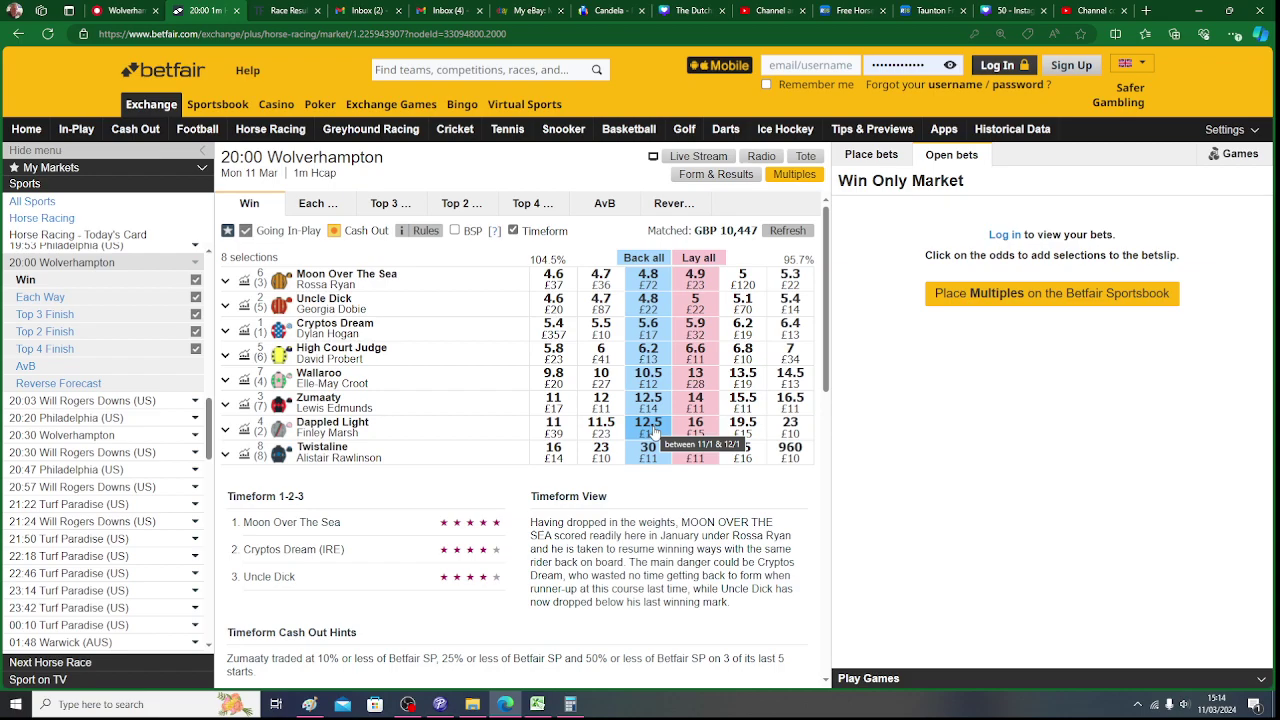
pyautogui.click(538, 704)
pyautogui.write('12.5')
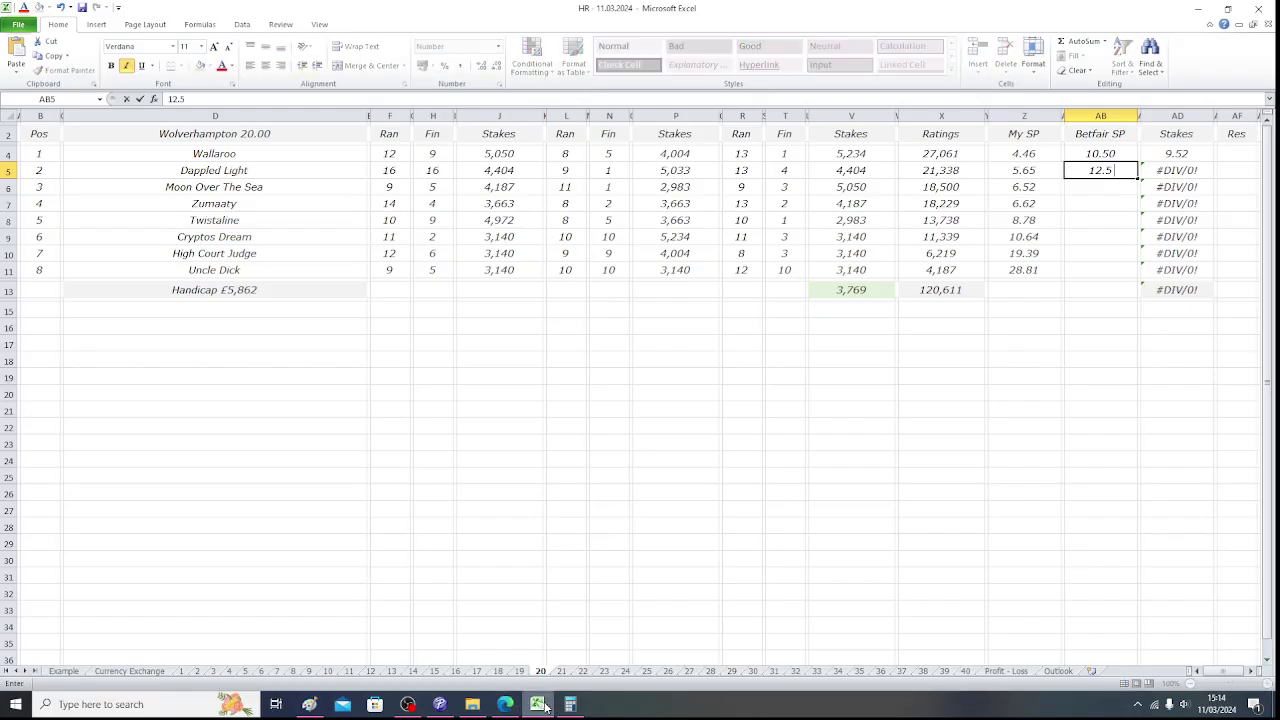
pyautogui.press('Tab')
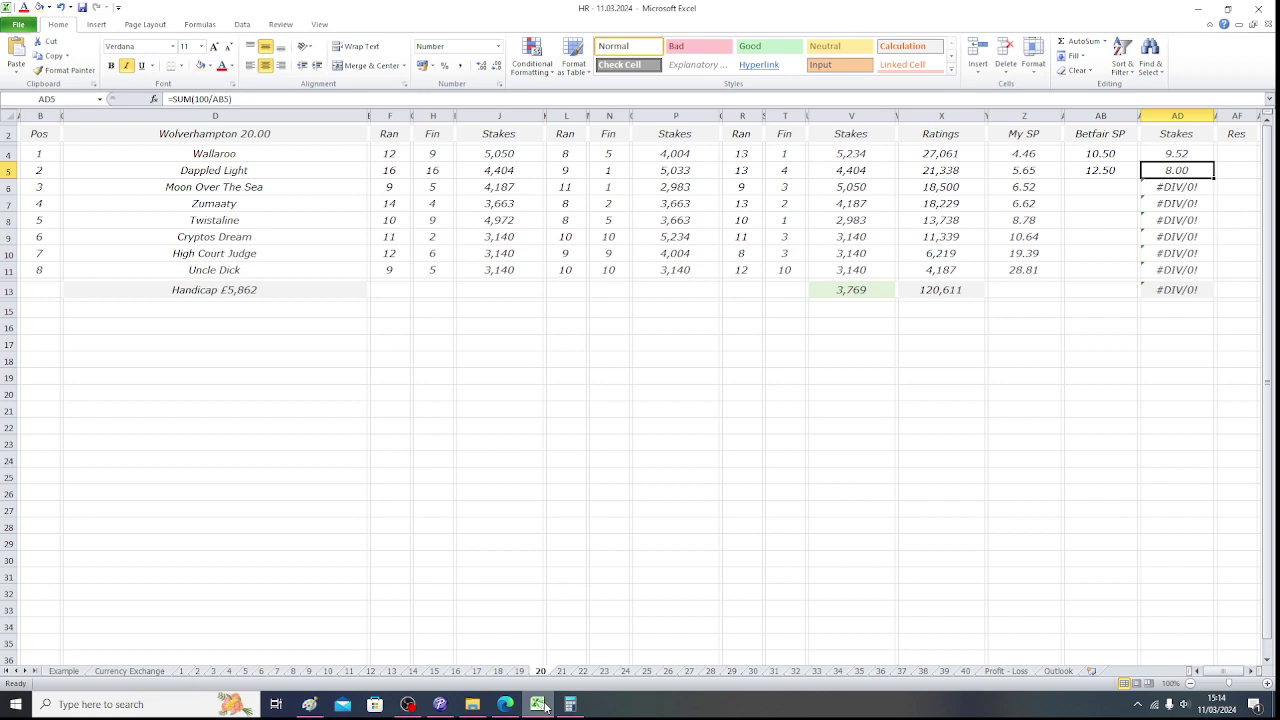
# Look up Moon Over The Sea on Betfair, enter 4.8 as its Betfair SP in Excel, and check the top three horses' combined stake.
pyautogui.press('Down')
pyautogui.press('Left')
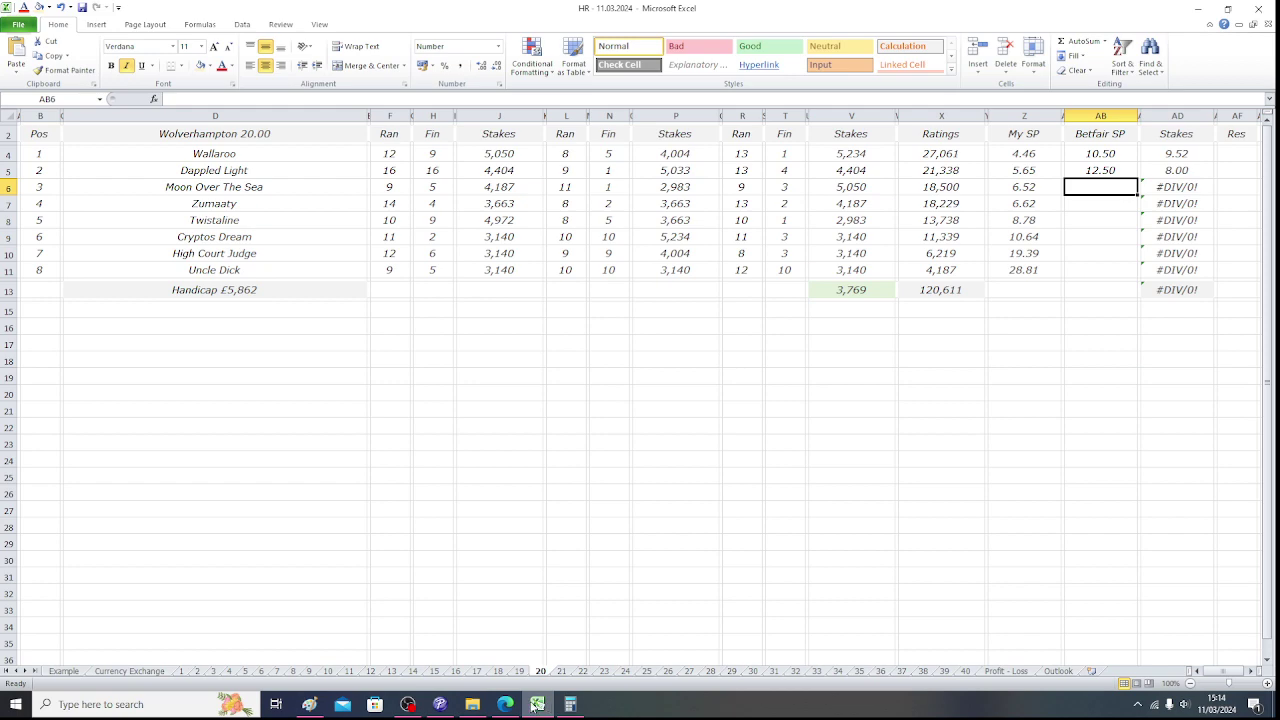
pyautogui.click(513, 706)
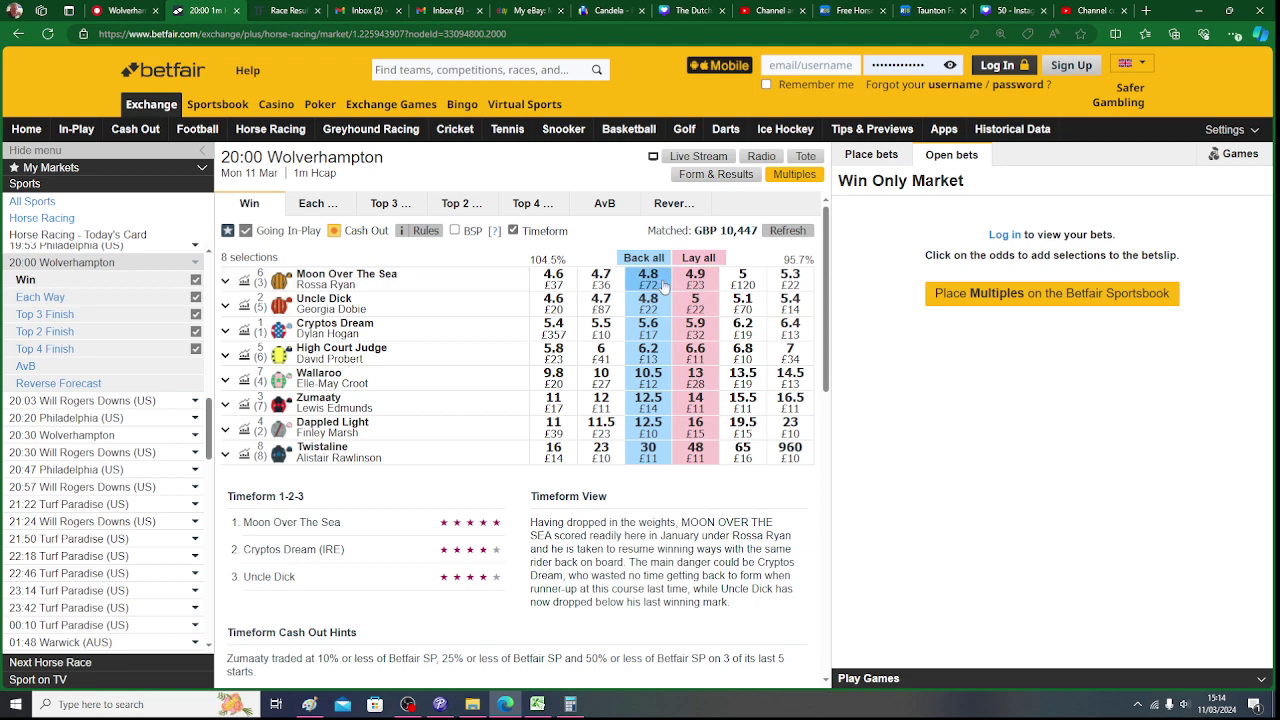
pyautogui.click(537, 704)
pyautogui.write('4.8')
pyautogui.press('Tab')
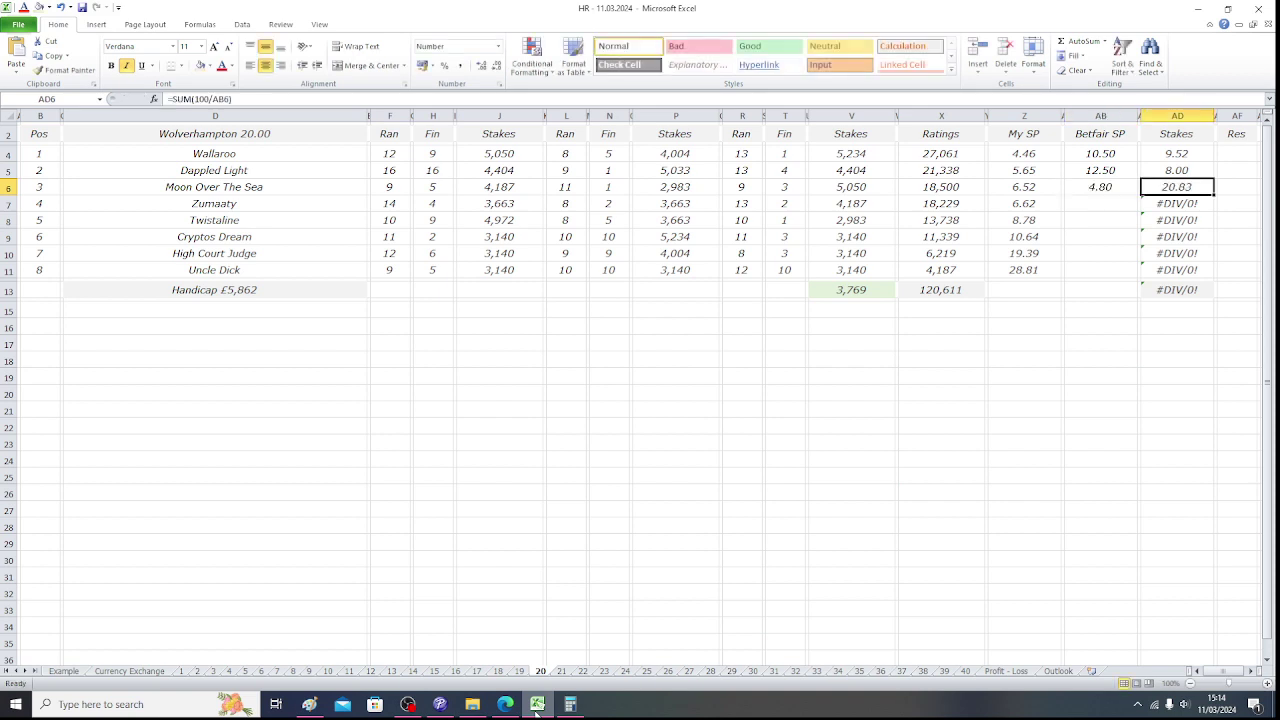
pyautogui.moveTo(1166, 157); pyautogui.dragTo(1168, 190)
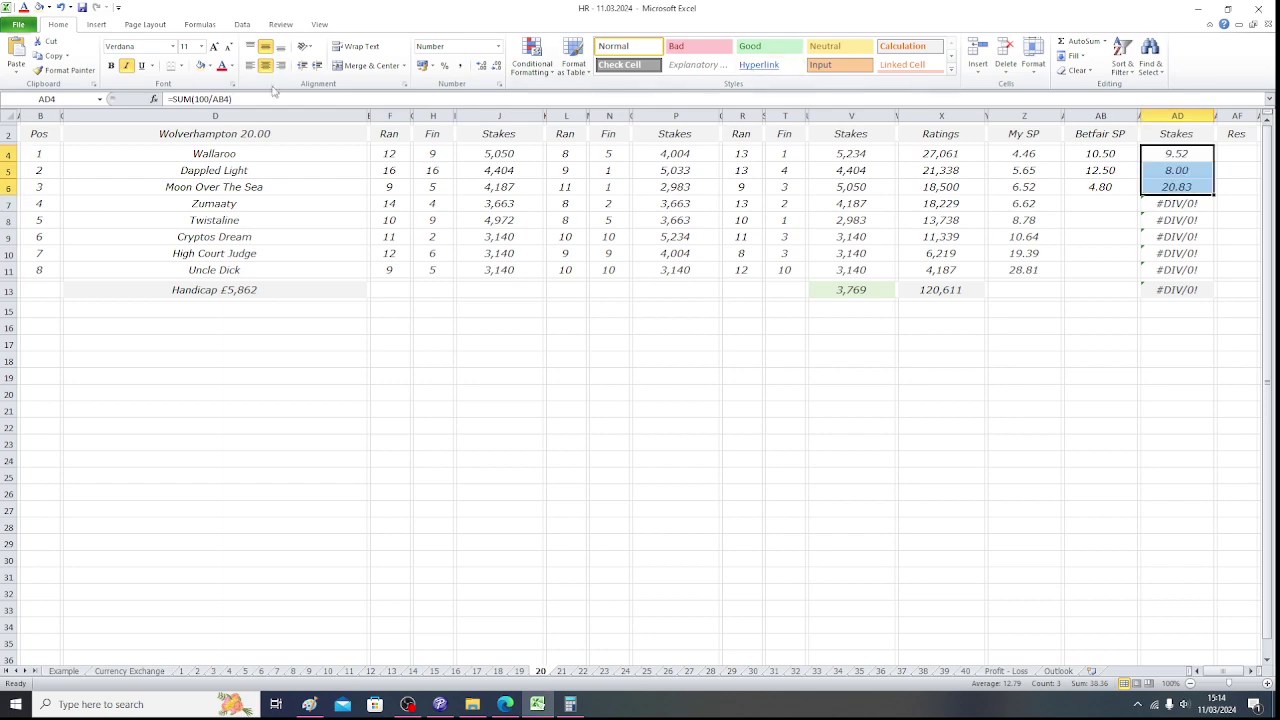
# Look up Zumaaty on Betfair, enter 12.5 as its Betfair SP in Excel, and check the top four horses' combined stake.
pyautogui.click(255, 203)
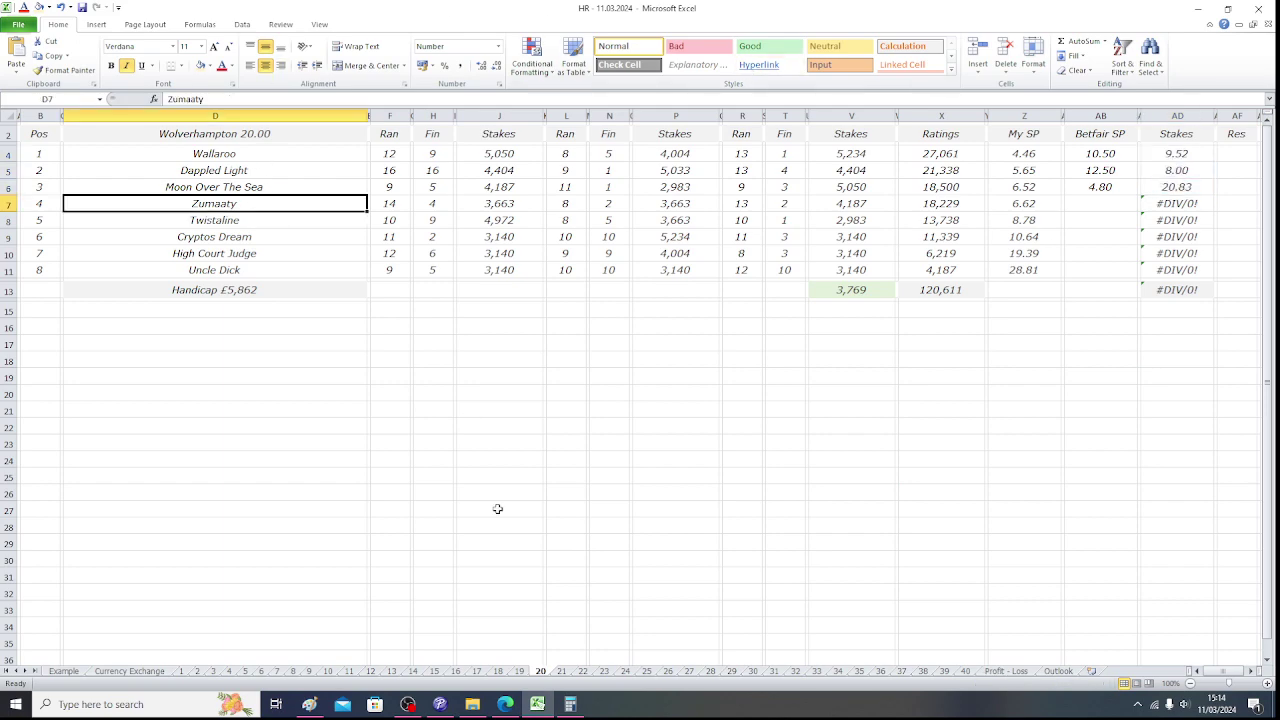
pyautogui.click(505, 704)
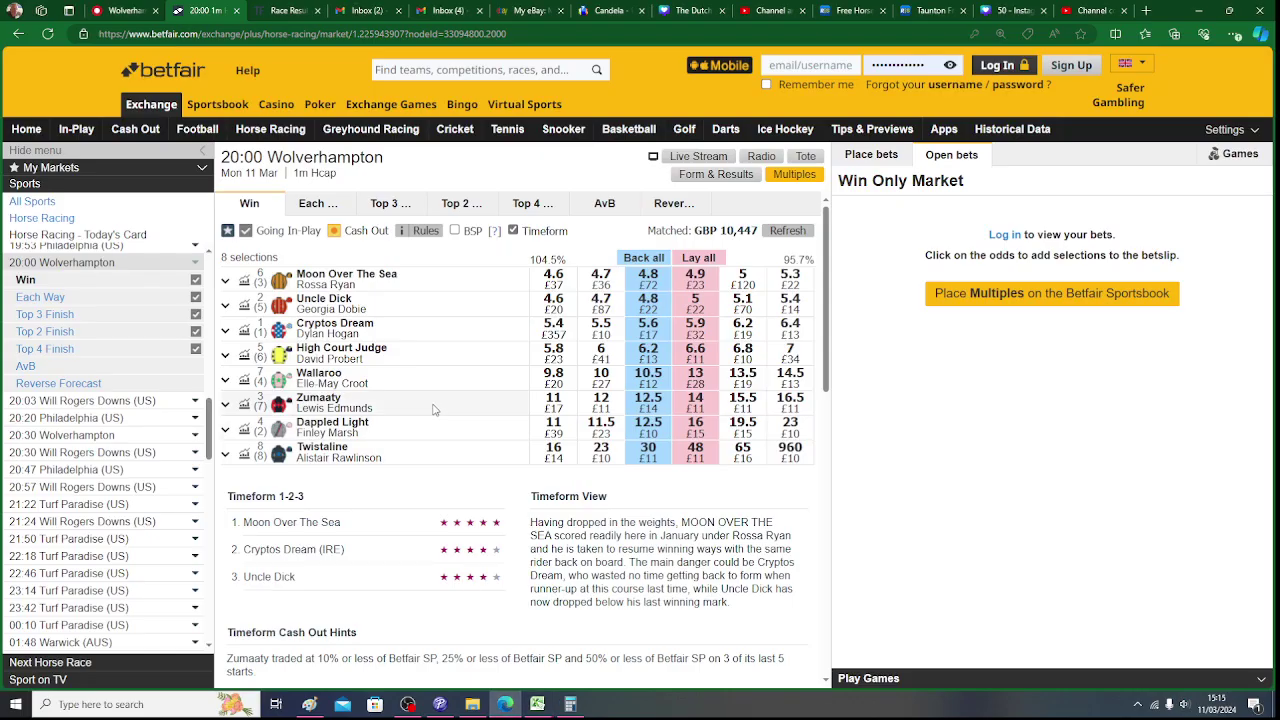
pyautogui.click(540, 708)
pyautogui.press('Right')
pyautogui.press('Right')
pyautogui.press('Right')
pyautogui.press('Right')
pyautogui.press('Right')
pyautogui.press('Right')
pyautogui.press('Right')
pyautogui.press('Right')
pyautogui.press('Right')
pyautogui.press('Right')
pyautogui.press('Right')
pyautogui.press('Right')
pyautogui.press('Right')
pyautogui.press('Right')
pyautogui.press('Right')
pyautogui.press('Right')
pyautogui.press('Right')
pyautogui.press('Right')
pyautogui.press('Right')
pyautogui.press('Right')
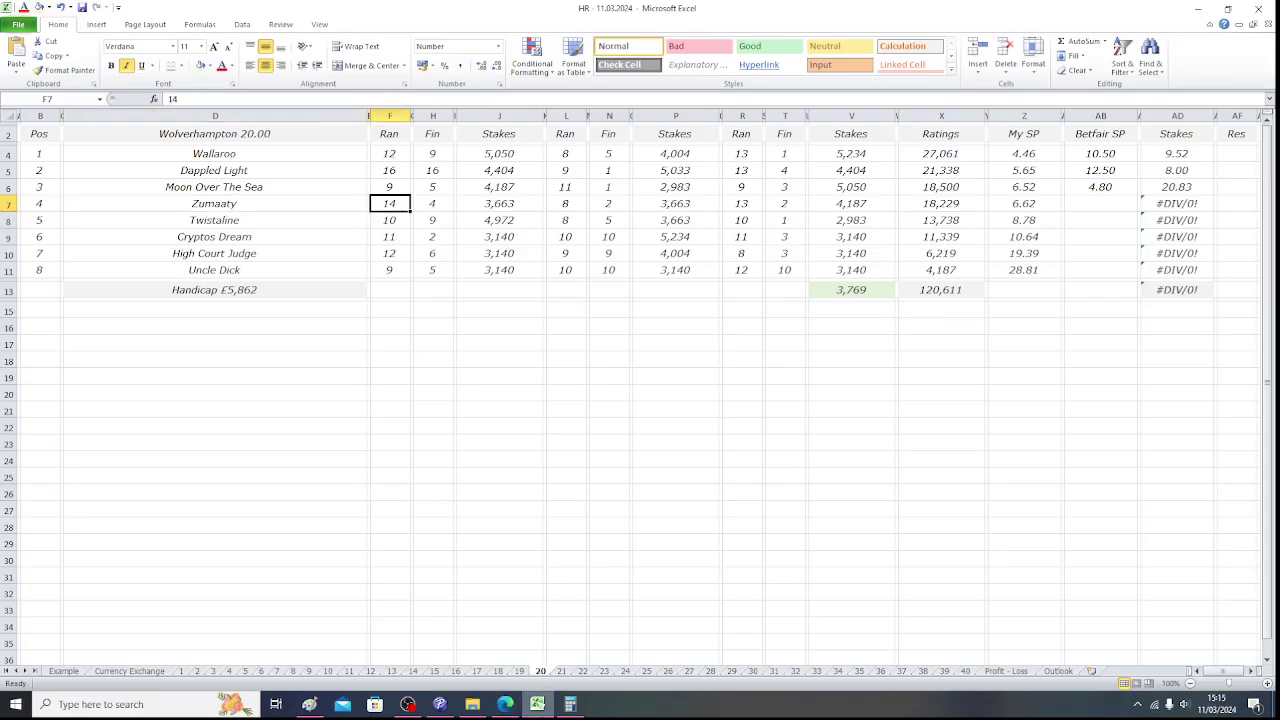
pyautogui.press('Right')
pyautogui.write('12.5')
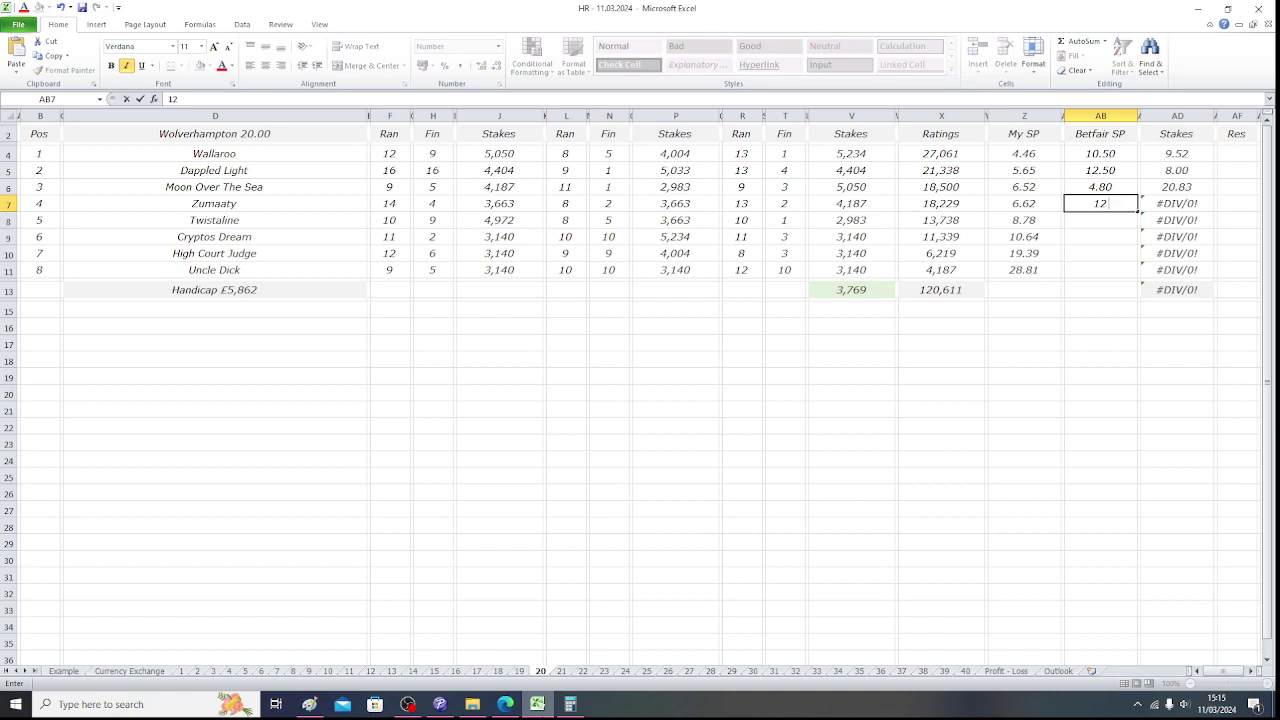
pyautogui.press('Right')
pyautogui.press('Right')
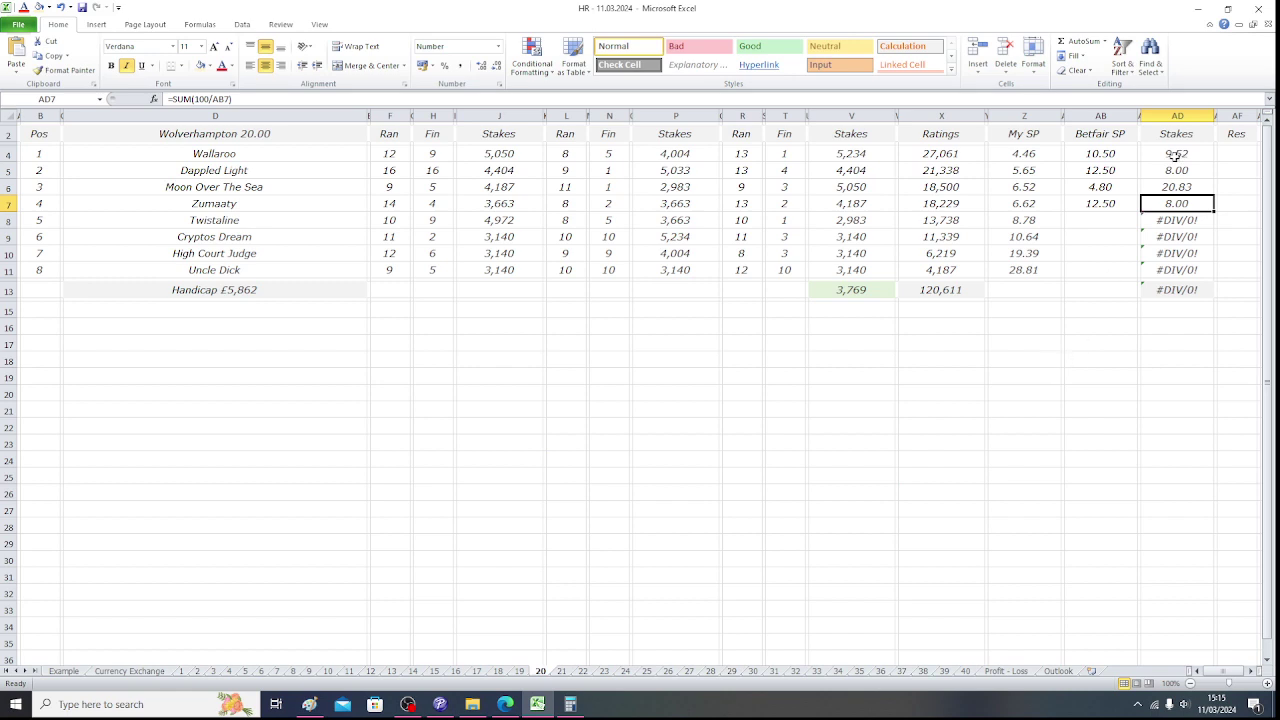
pyautogui.moveTo(1180, 156); pyautogui.dragTo(1172, 197)
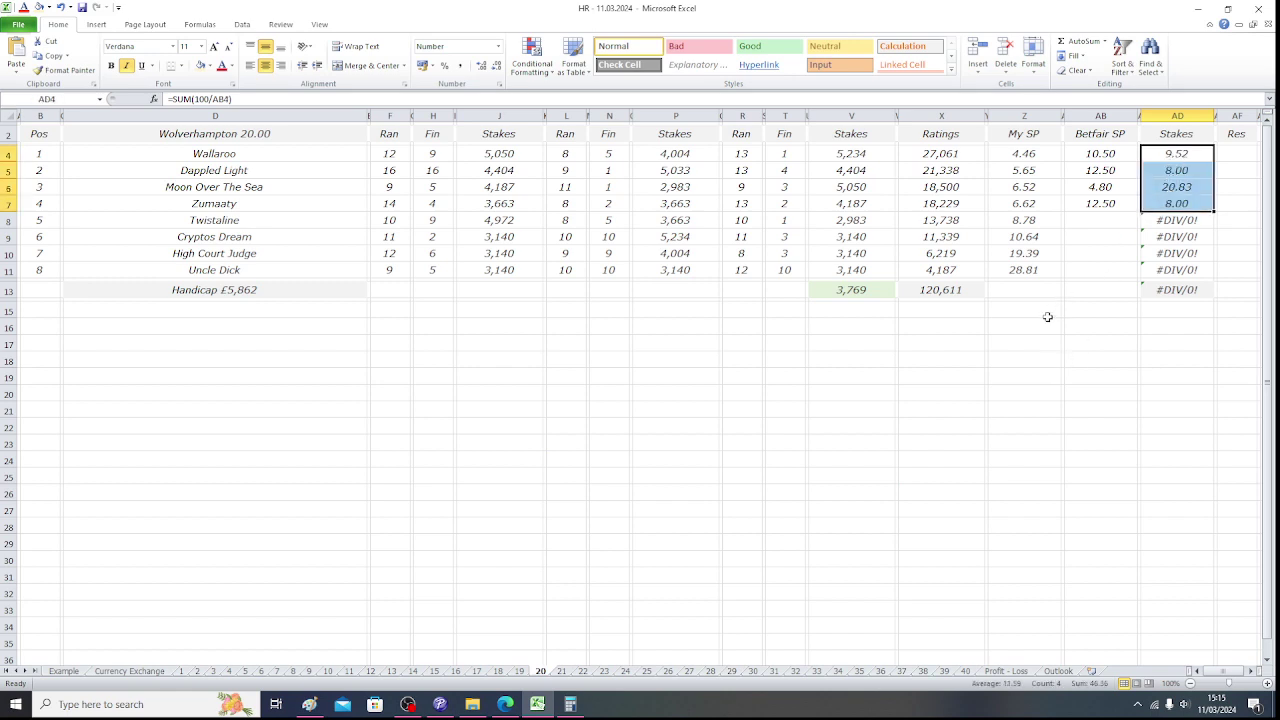
pyautogui.click(927, 345)
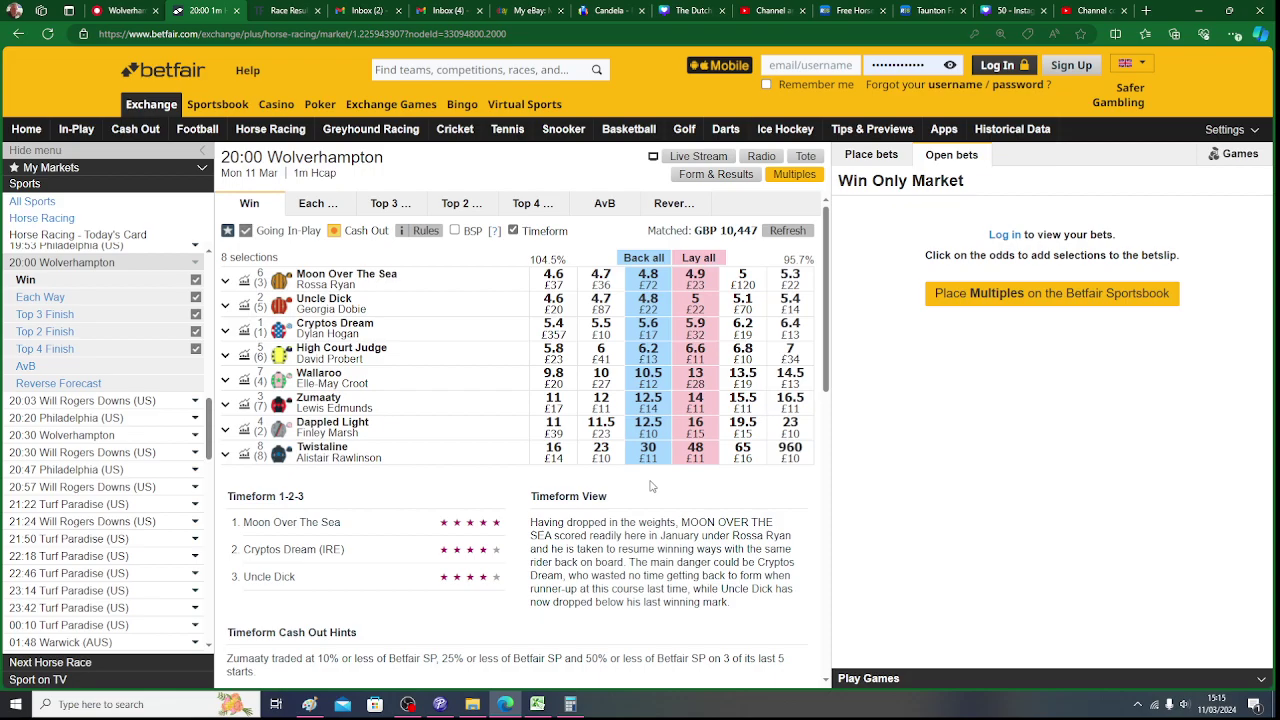
# Switch back to Excel, enter 30 as Twistaline's Betfair SP, and check the top five horses' combined stake.
pyautogui.click(540, 704)
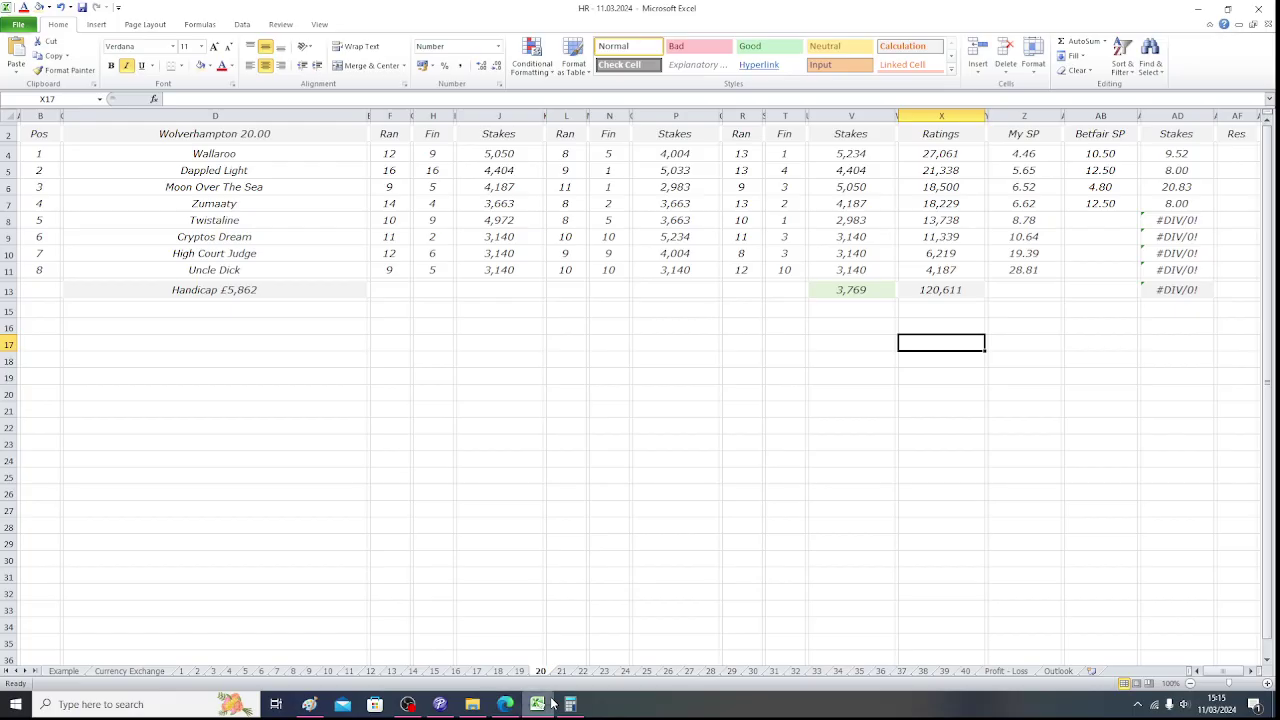
pyautogui.press('Right')
pyautogui.press('Right')
pyautogui.press('Up')
pyautogui.press('Up')
pyautogui.press('Up')
pyautogui.press('Up')
pyautogui.press('Up')
pyautogui.press('Up')
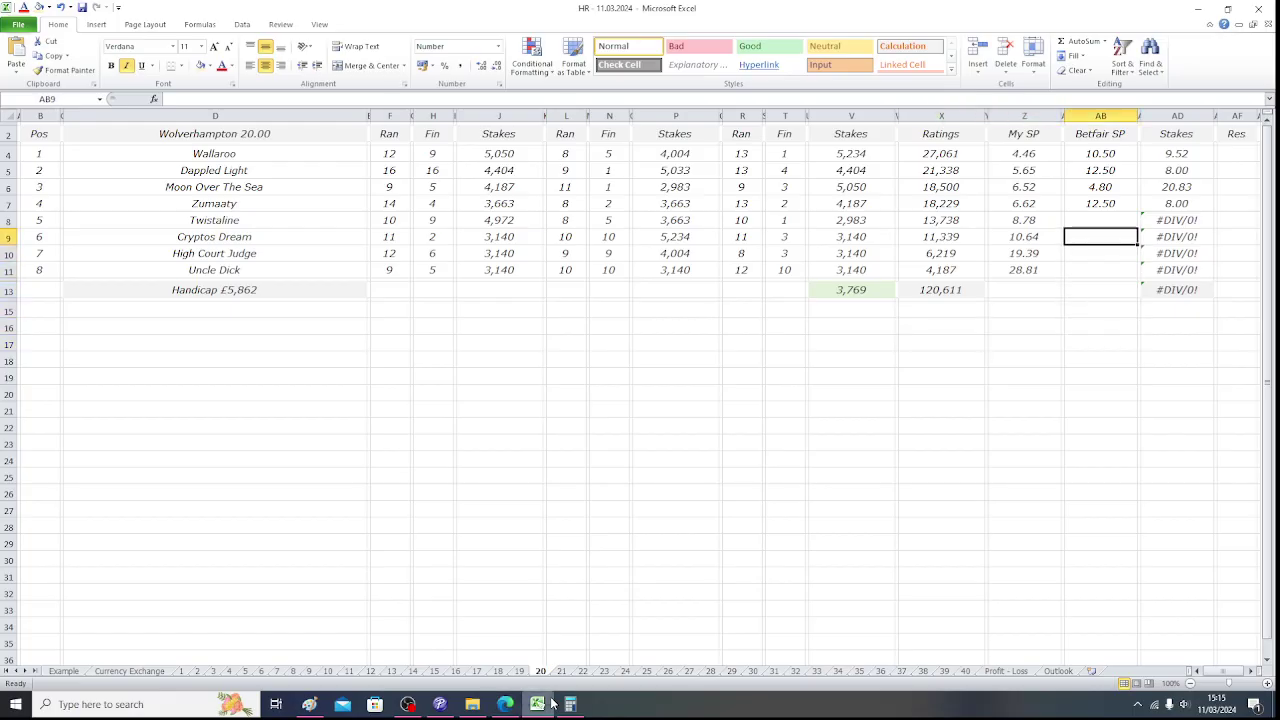
pyautogui.press('Up')
pyautogui.write('30')
pyautogui.press('Return')
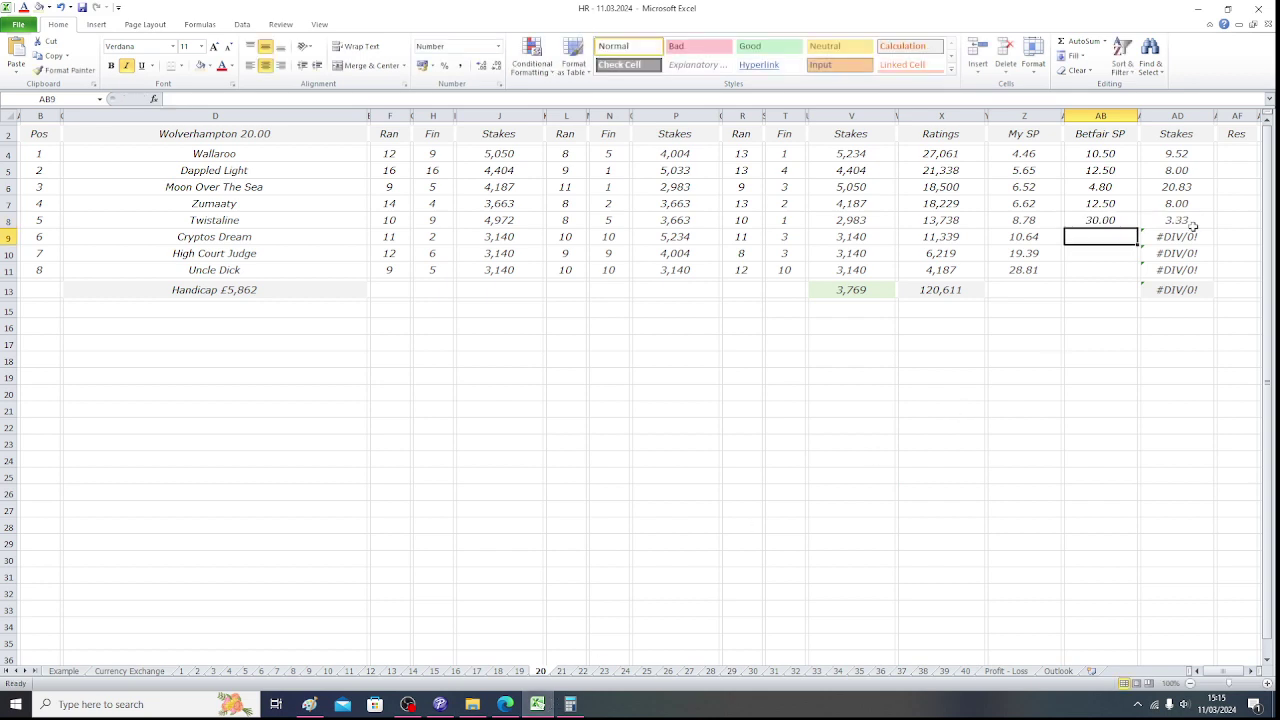
pyautogui.click(1176, 153)
pyautogui.moveTo(1176, 153); pyautogui.dragTo(1175, 218)
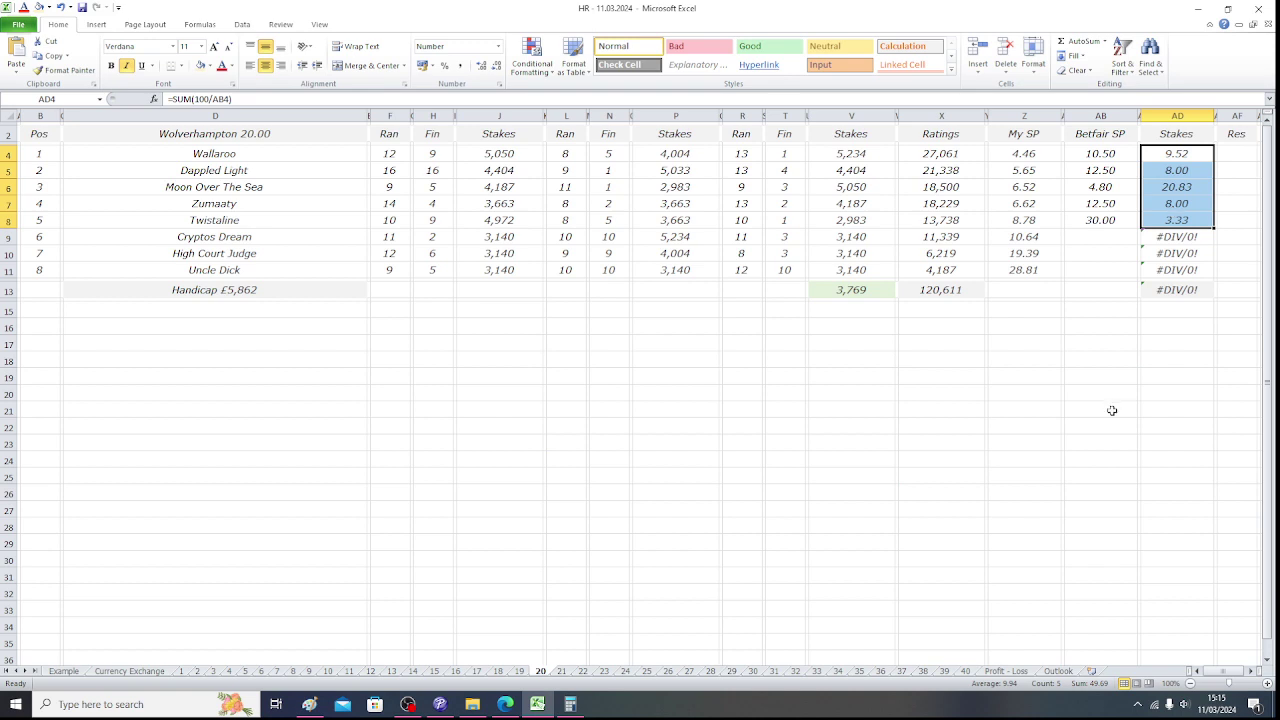
pyautogui.click(1101, 237)
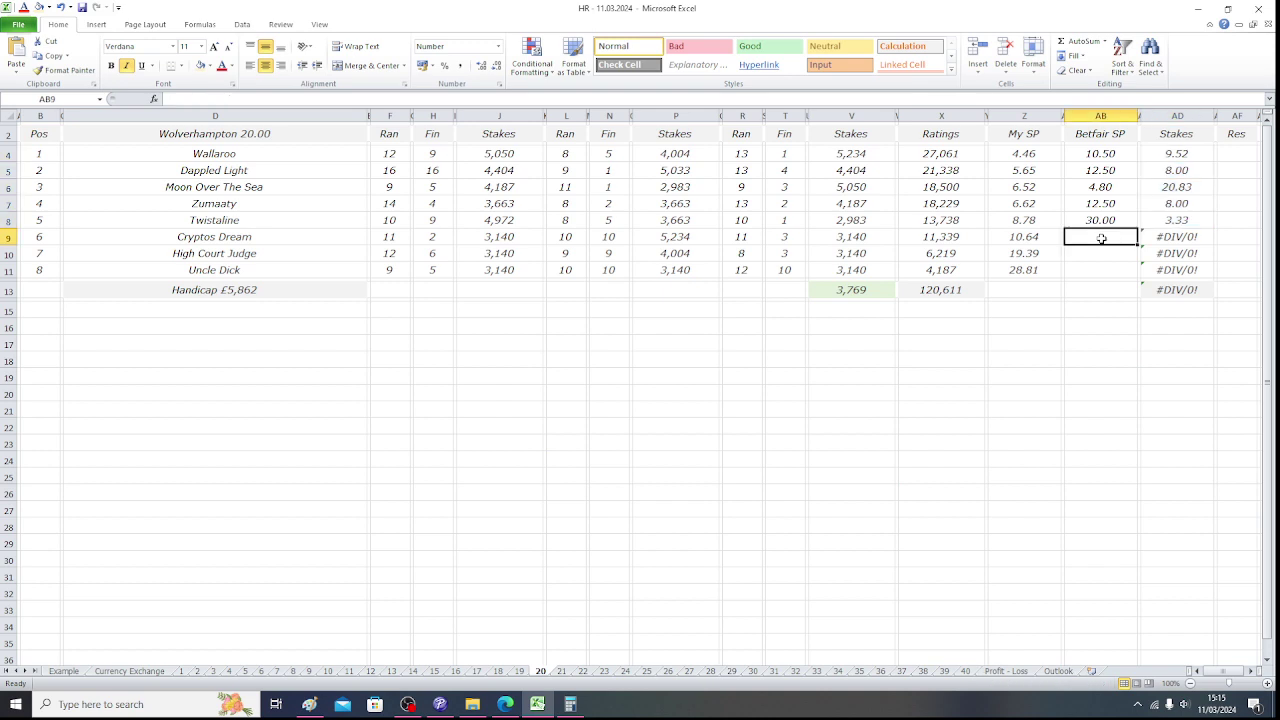
pyautogui.write('.31')
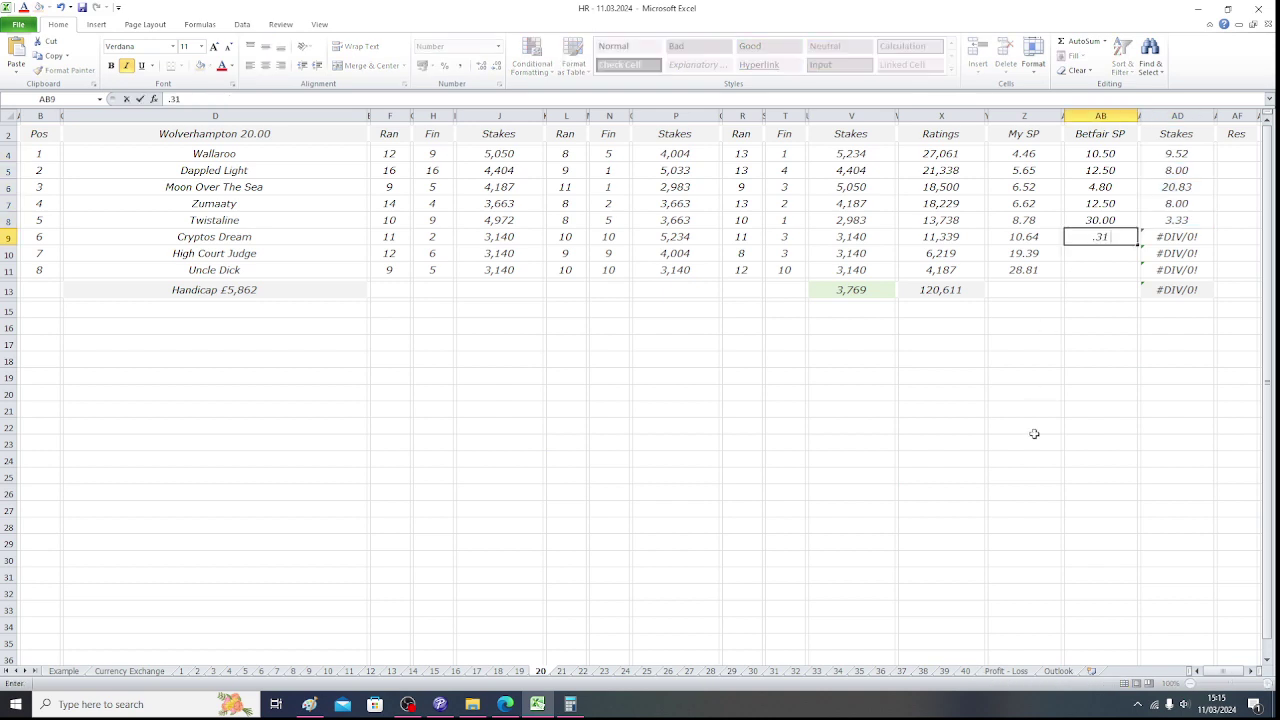
pyautogui.press('Tab')
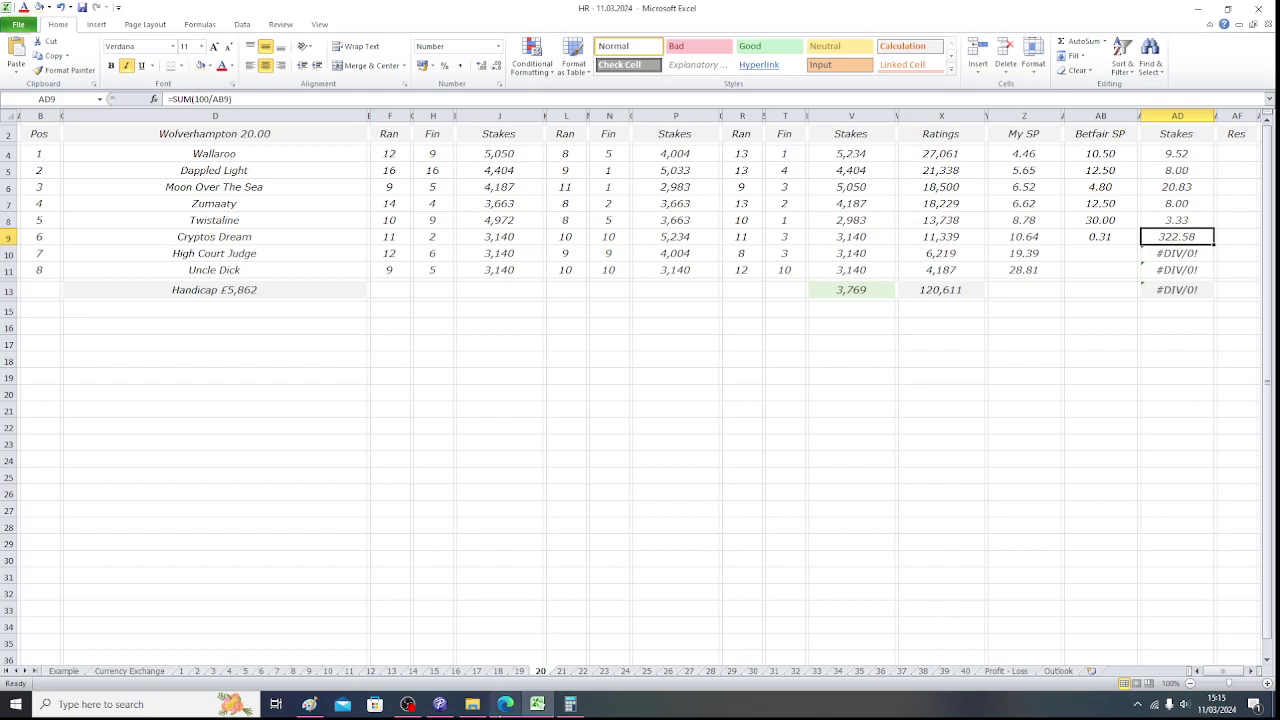
# Look up Cryptos Dream's back price on Betfair and enter 5.6 as its Betfair SP in Excel.
pyautogui.click(505, 704)
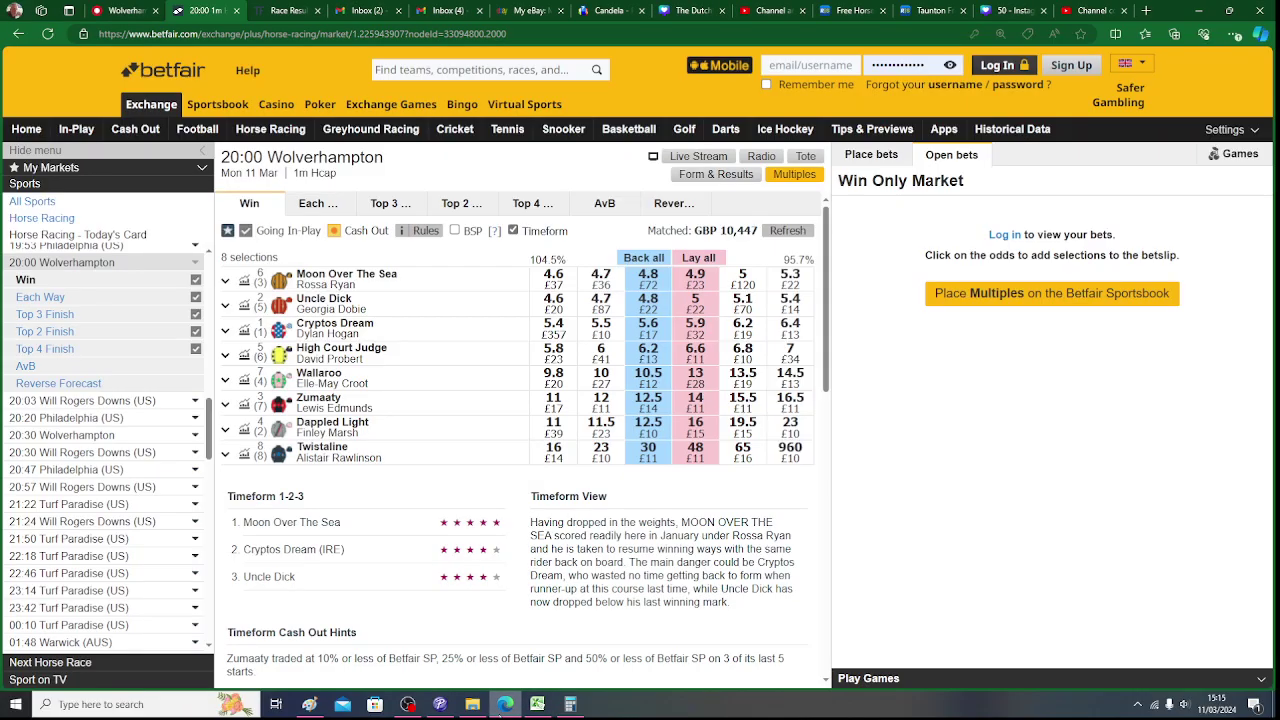
pyautogui.click(502, 706)
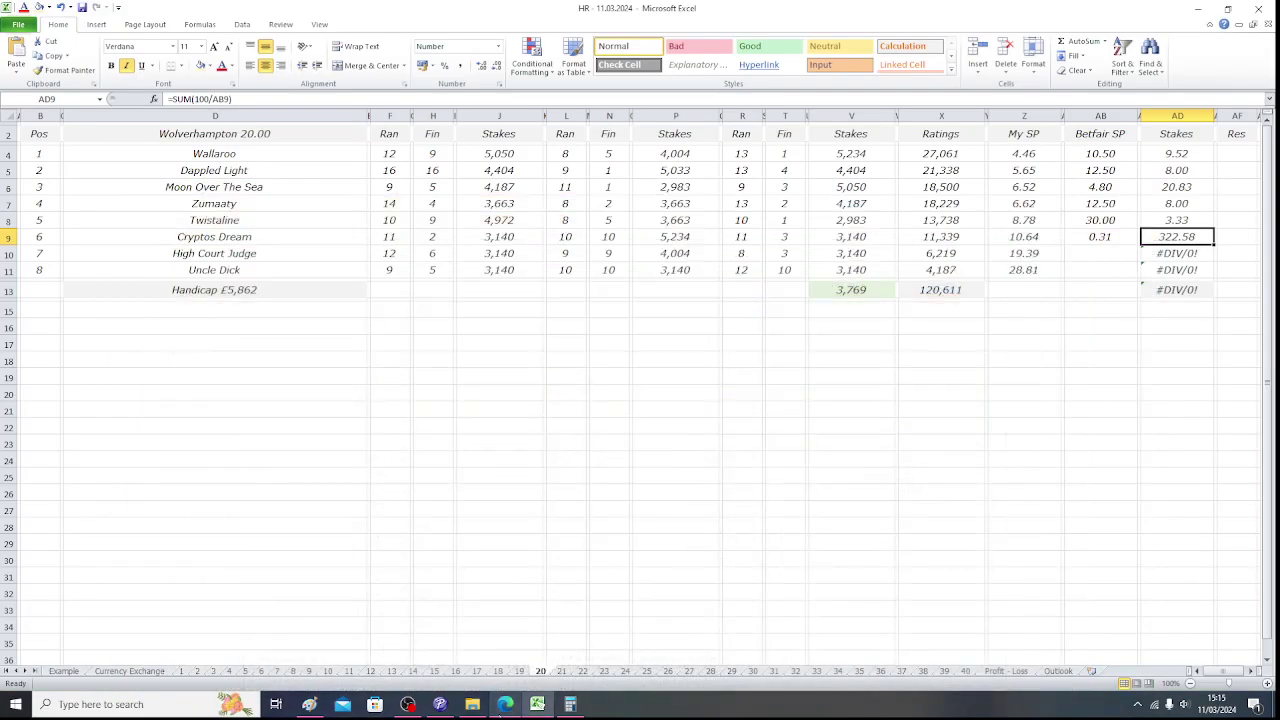
pyautogui.press('Left')
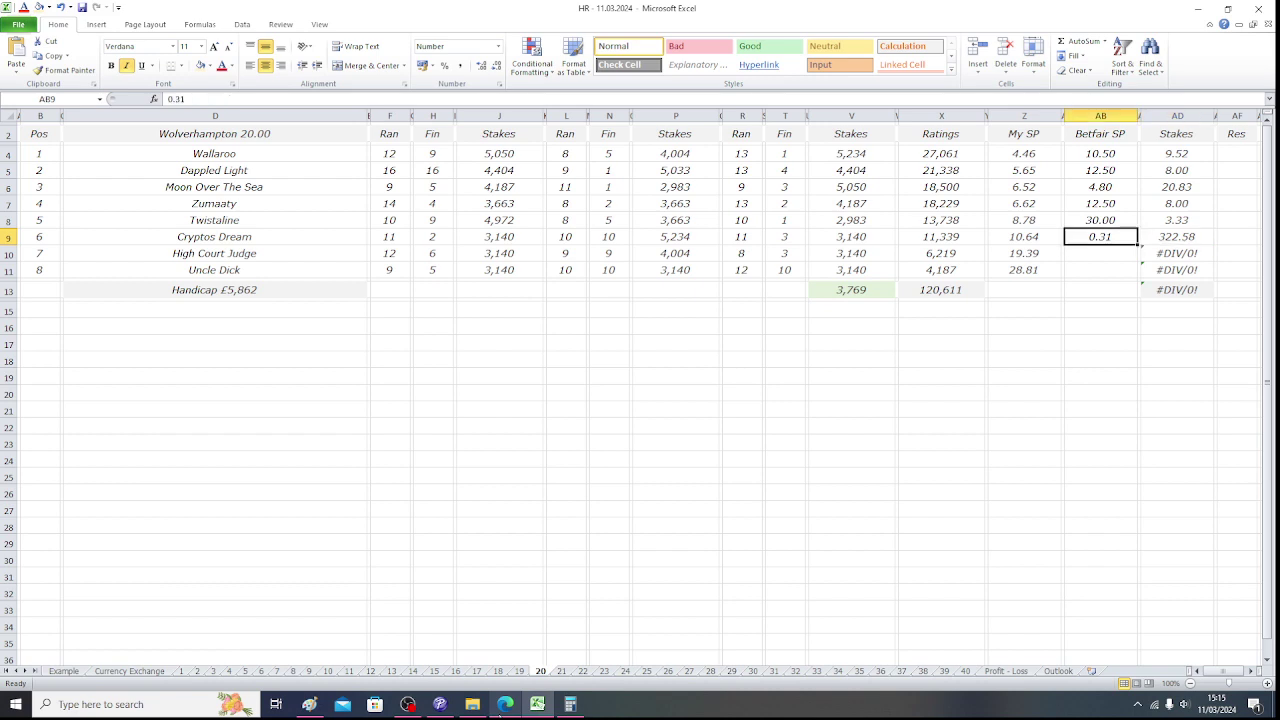
pyautogui.press('Left')
pyautogui.press('Left')
pyautogui.press('Right')
pyautogui.press('Right')
pyautogui.write('5.6')
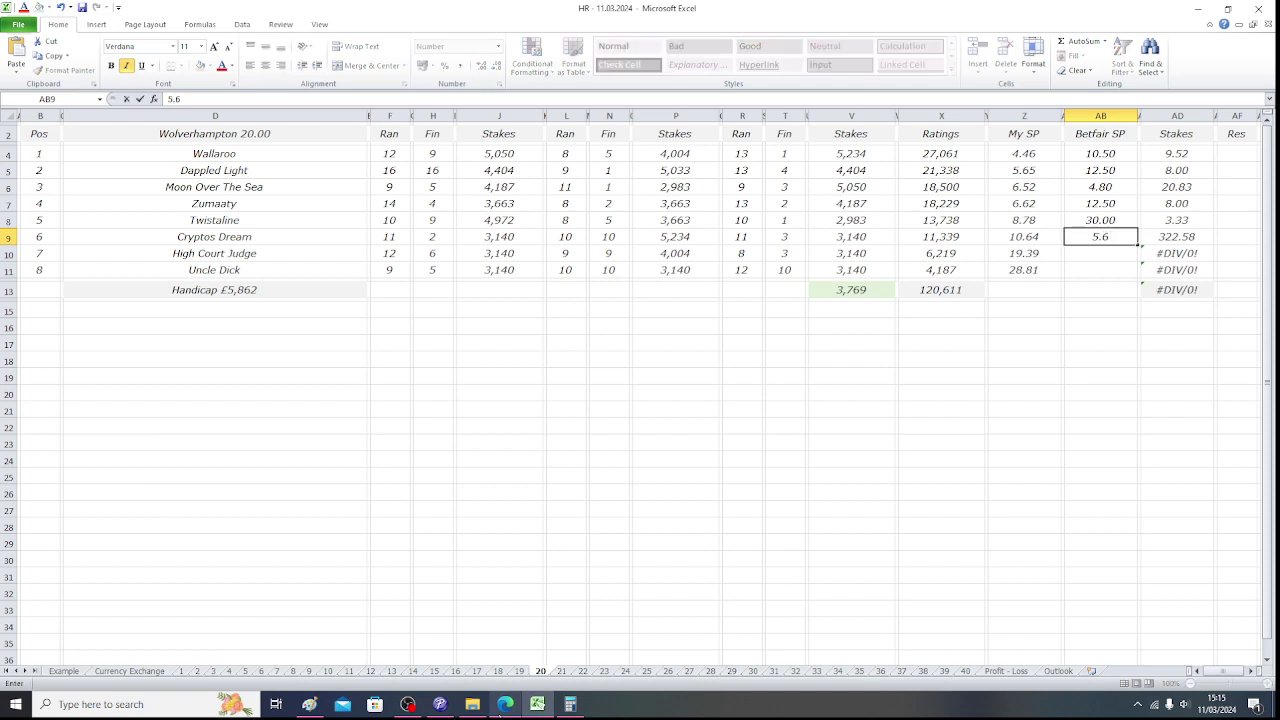
# Enter 0.13 as Cryptos Dream's stake and clear the stake formulas of High Court Judge and Uncle Dick.
pyautogui.press('Right')
pyautogui.write('0.13')
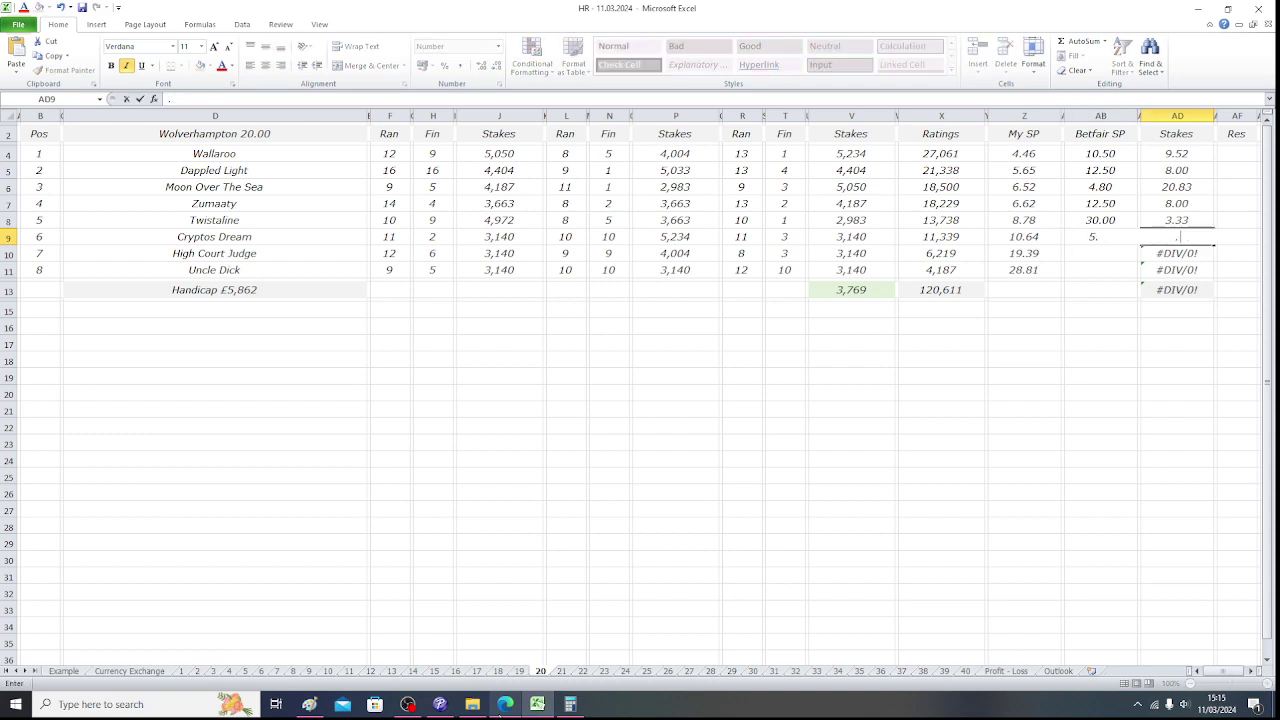
pyautogui.press('Return')
pyautogui.press('BackSpace')
pyautogui.press('Return')
pyautogui.press('BackSpace')
pyautogui.press('Return')
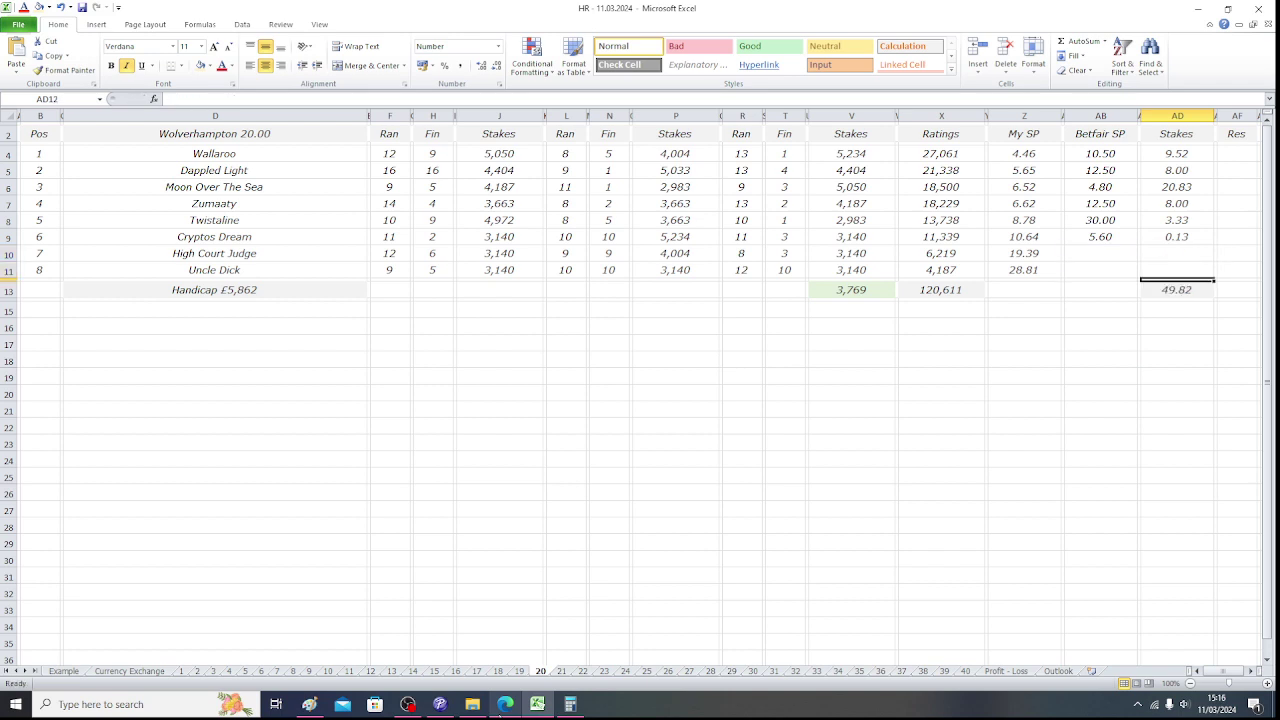
# Recheck the top five horses' combined stake and set Cryptos Dream's stake to 0.31.
pyautogui.press('Up')
pyautogui.press('Up')
pyautogui.press('Up')
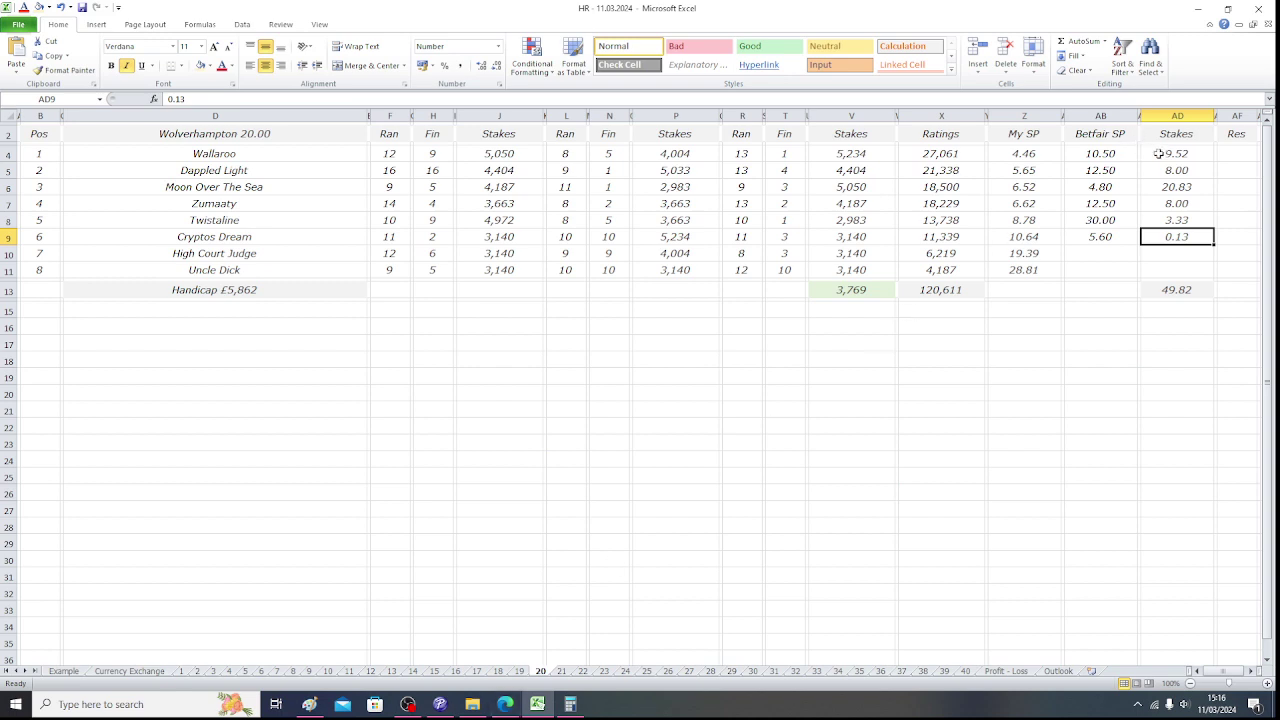
pyautogui.moveTo(1158, 154); pyautogui.dragTo(1164, 215)
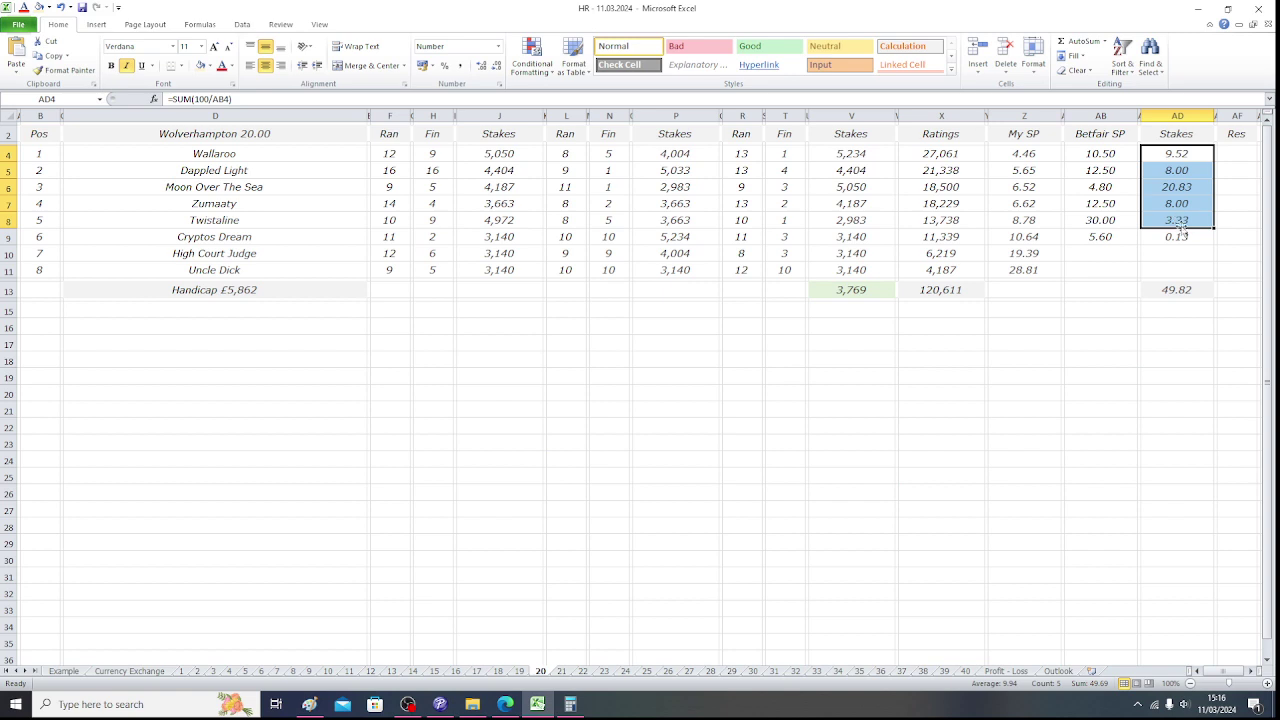
pyautogui.click(1178, 237)
pyautogui.write('0.31')
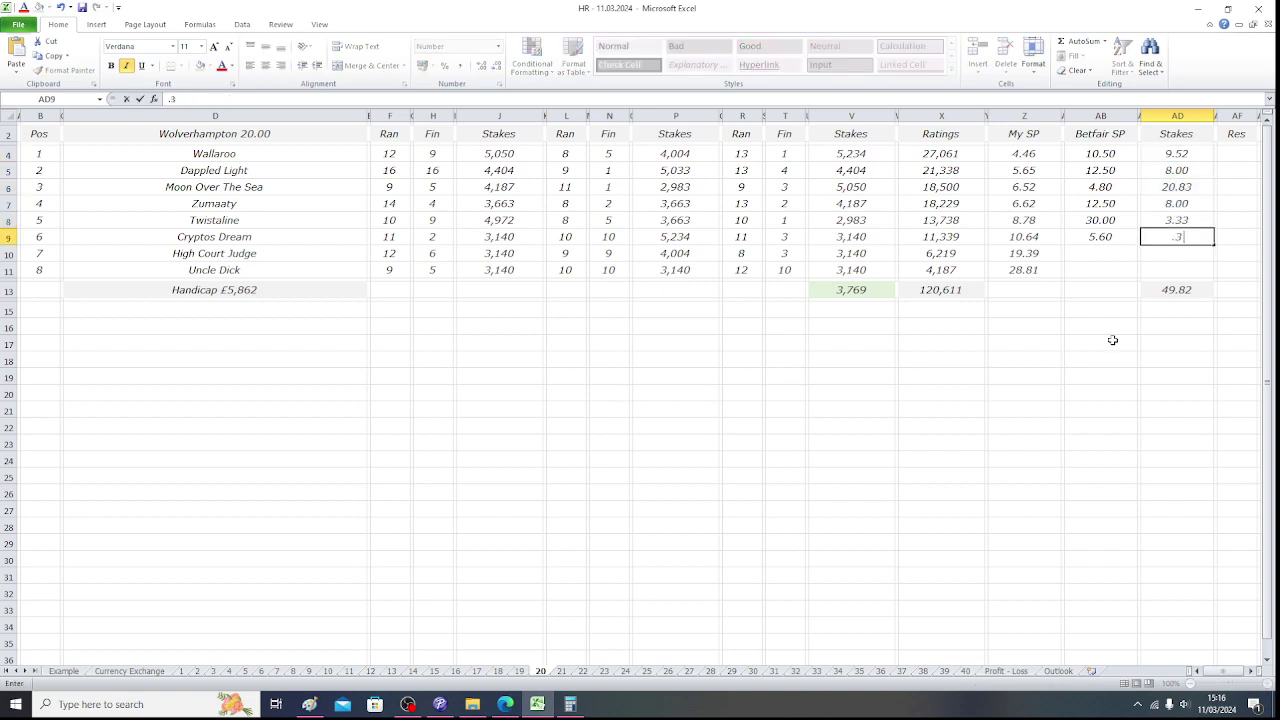
pyautogui.press('Return')
pyautogui.press('Return')
pyautogui.press('Return')
pyautogui.press('Return')
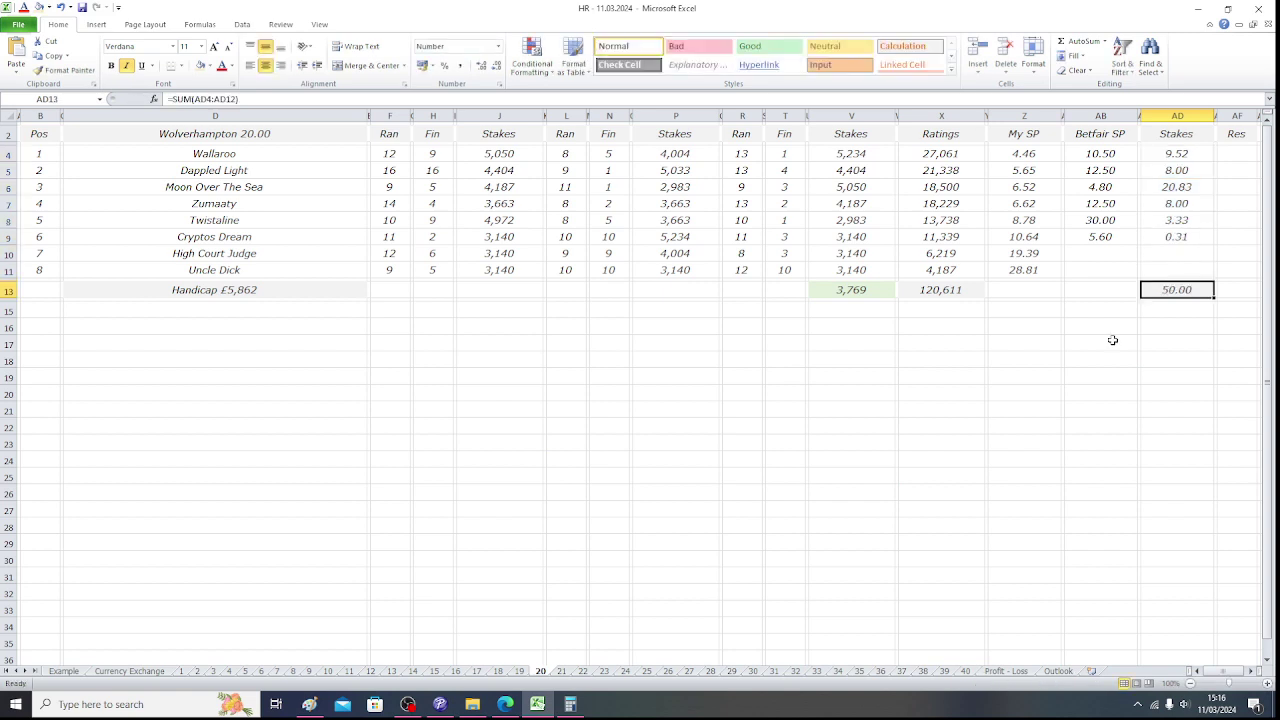
# Calculate Cryptos Dream's return in Calculator as 0.31 × 5.6, and go back to its stake in Excel.
pyautogui.press('Up')
pyautogui.press('Up')
pyautogui.press('Up')
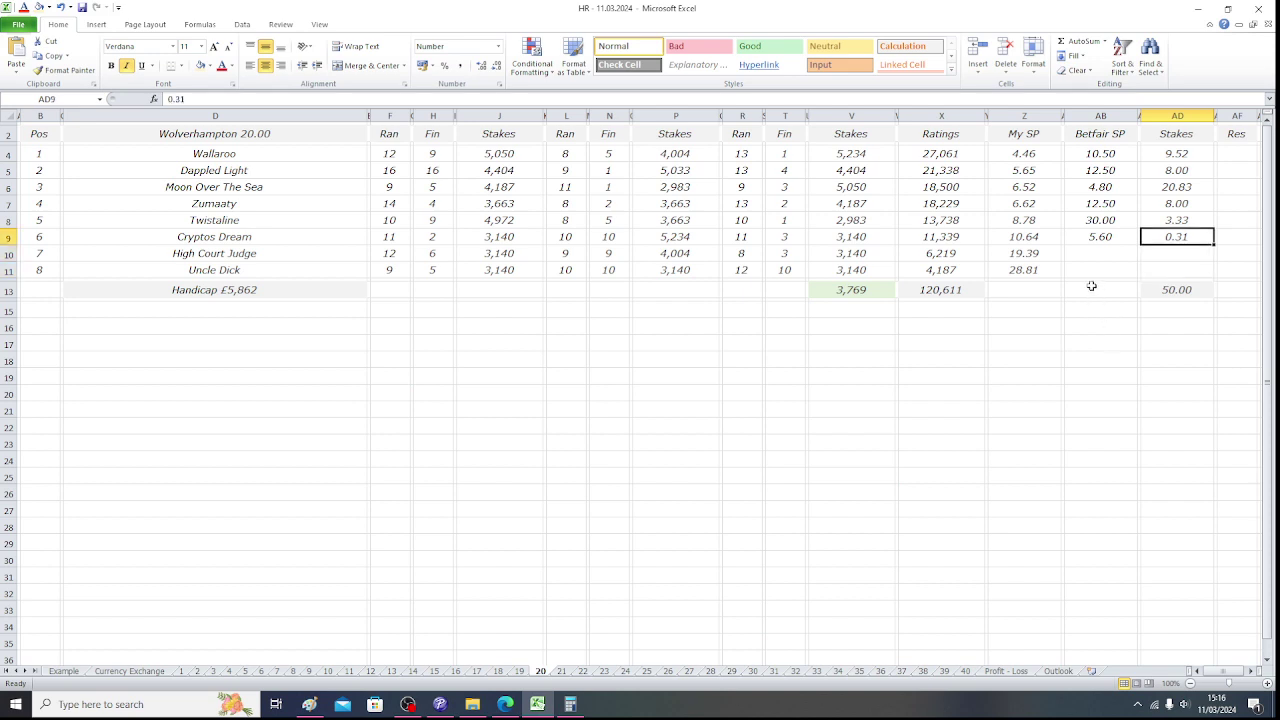
pyautogui.click(577, 711)
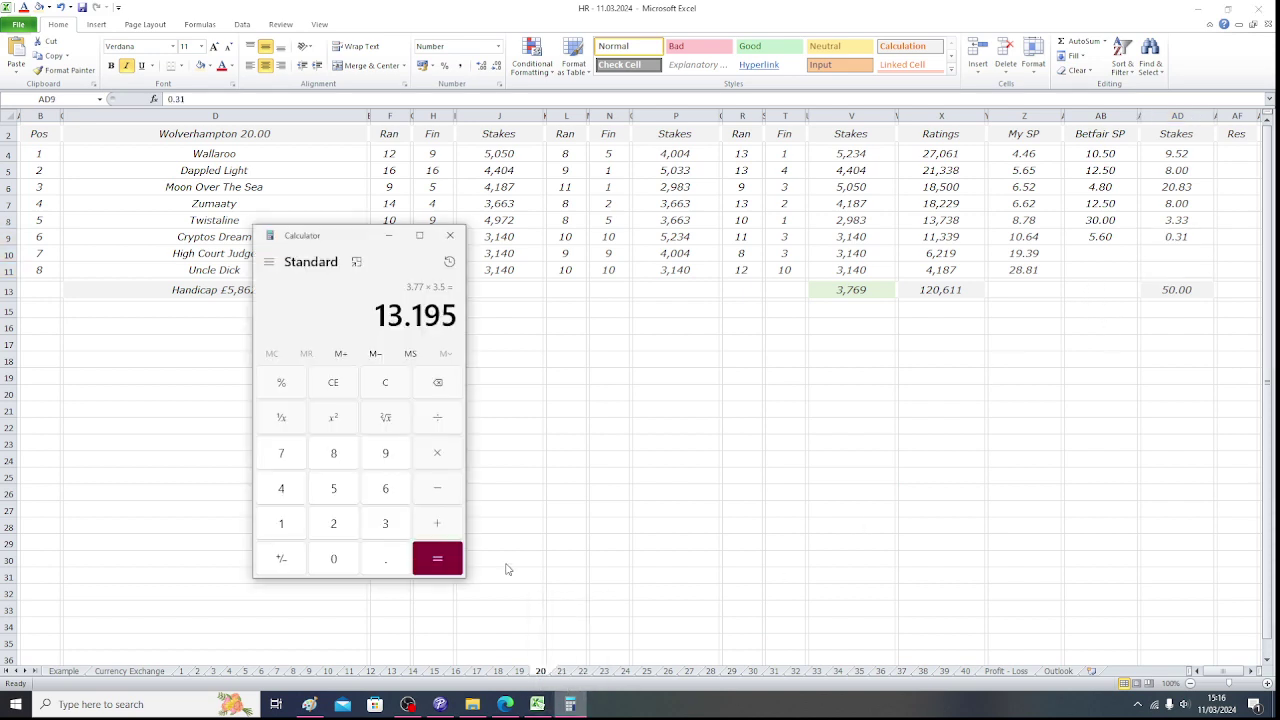
pyautogui.press('Escape')
pyautogui.click(385, 524)
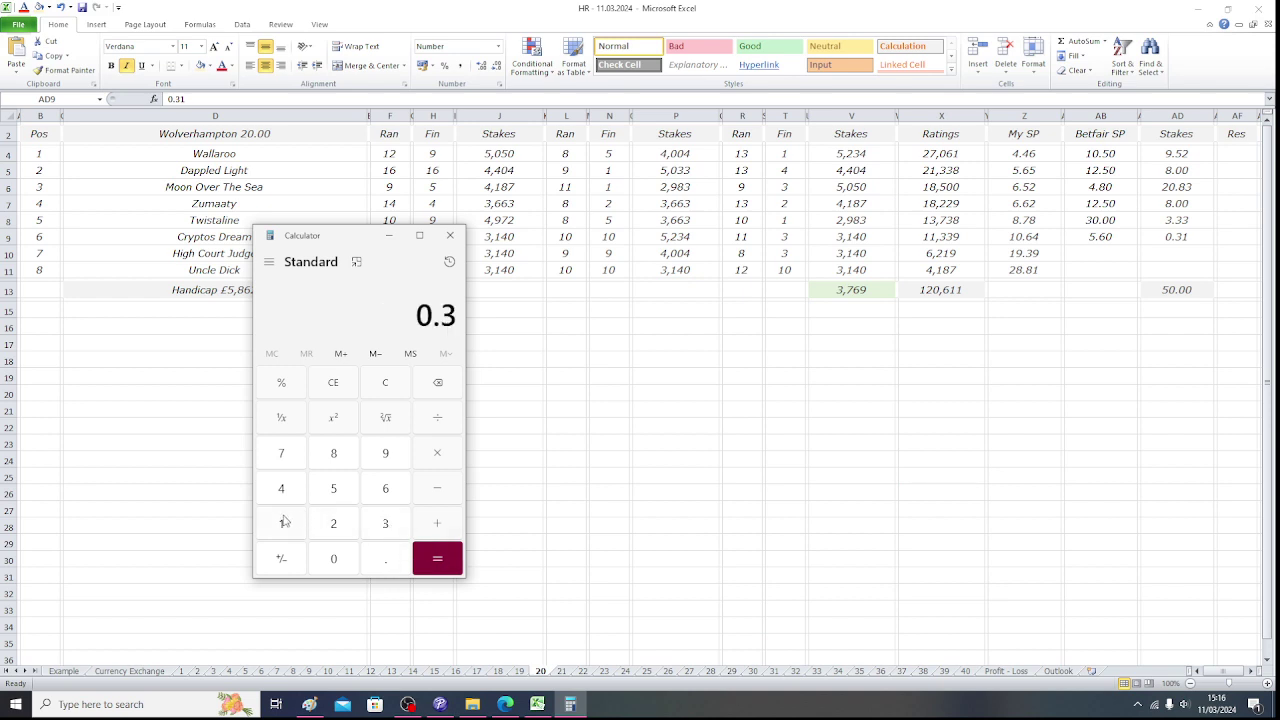
pyautogui.click(283, 522)
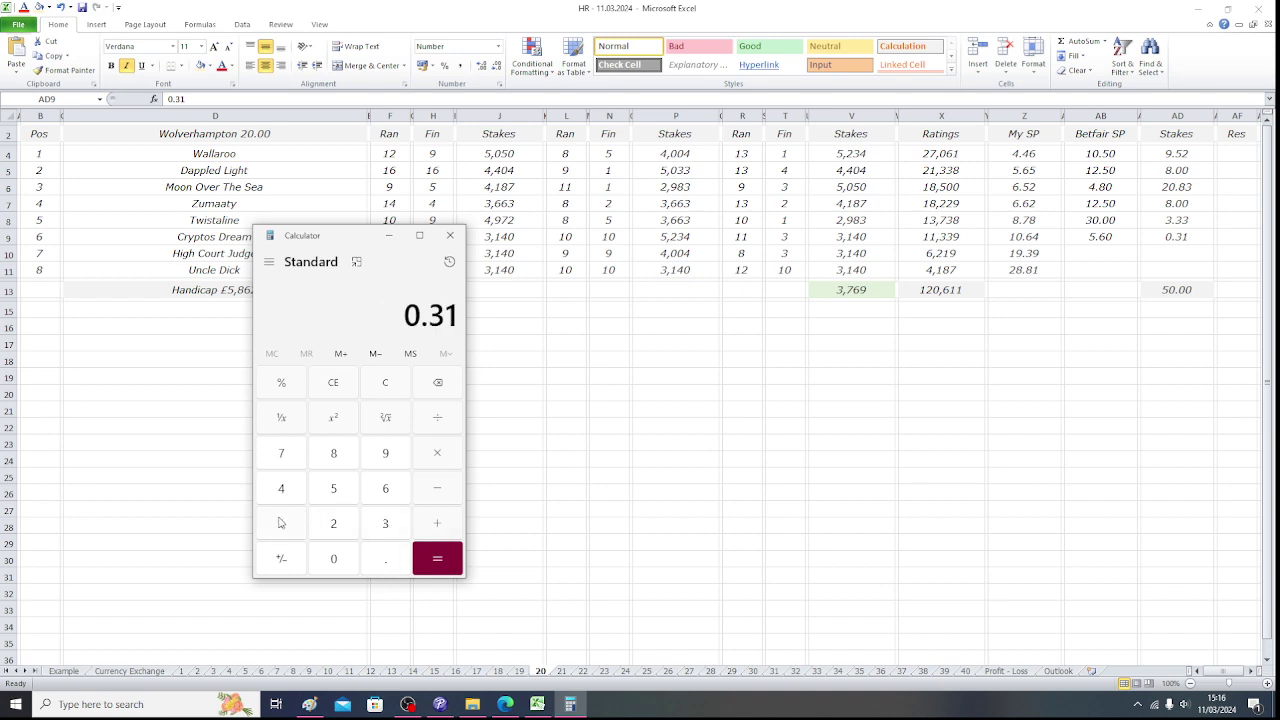
pyautogui.click(440, 450)
pyautogui.click(338, 490)
pyautogui.click(387, 565)
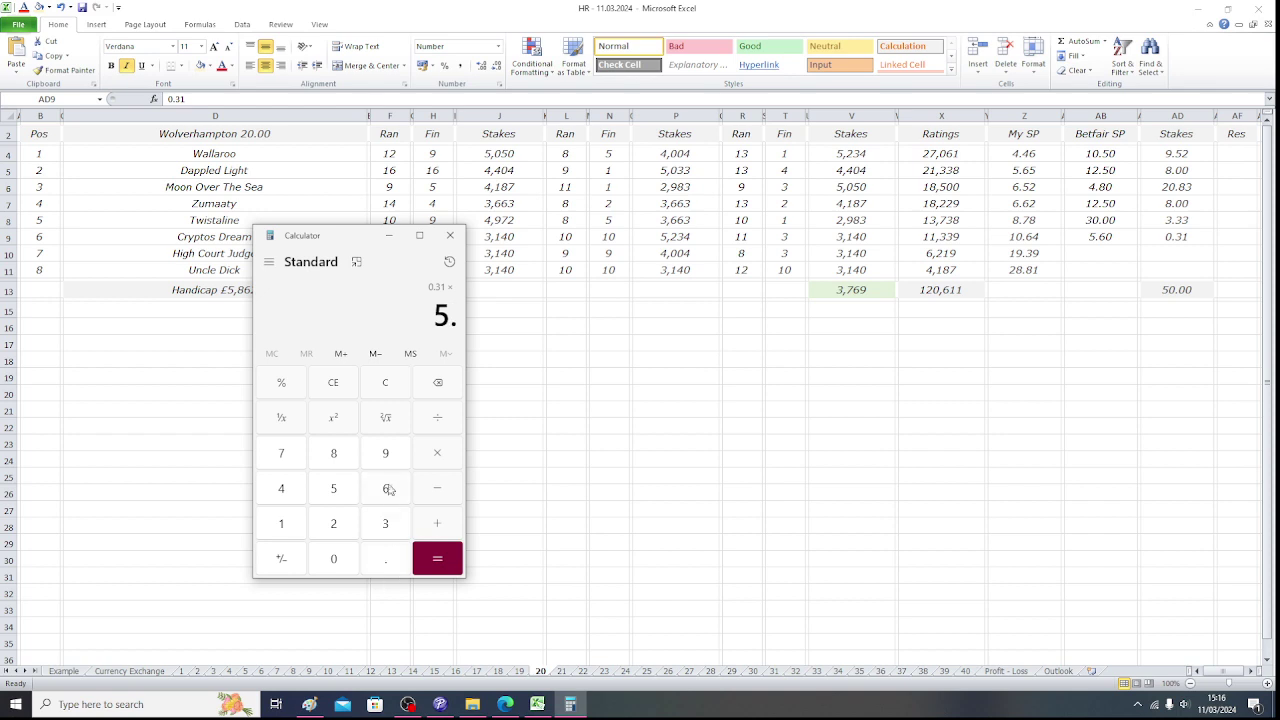
pyautogui.click(389, 489)
pyautogui.click(443, 566)
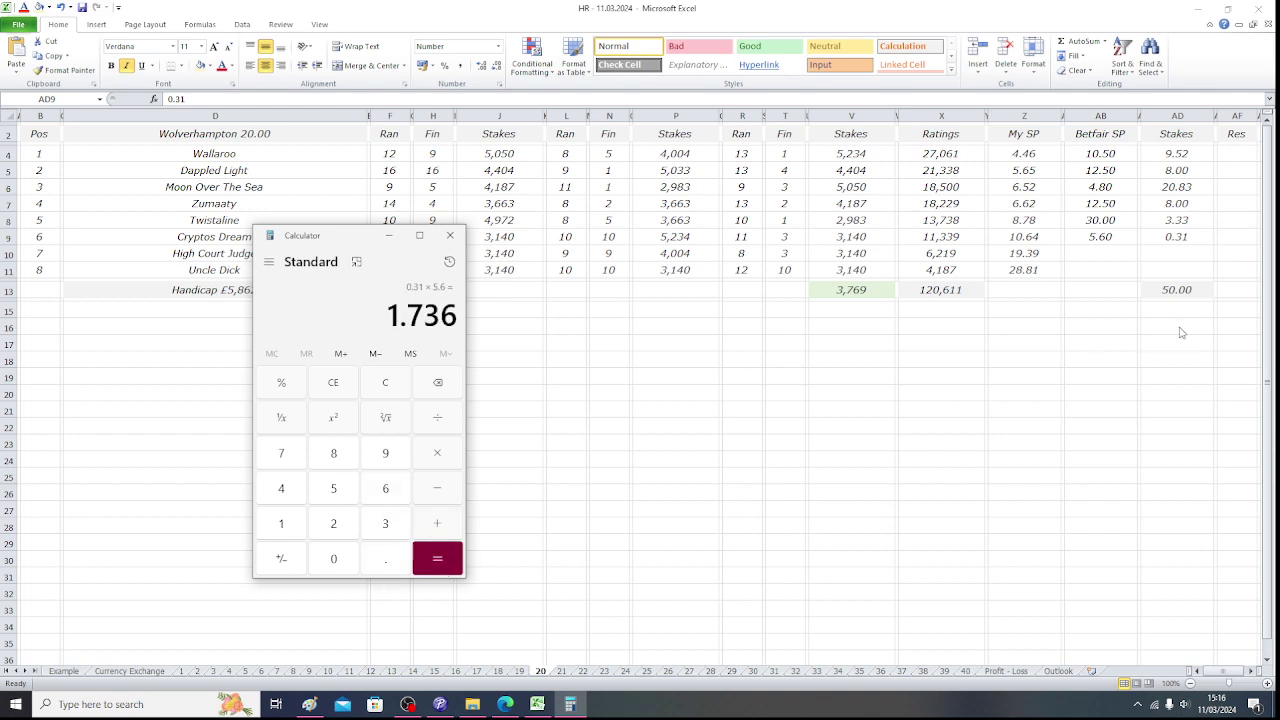
pyautogui.click(1204, 237)
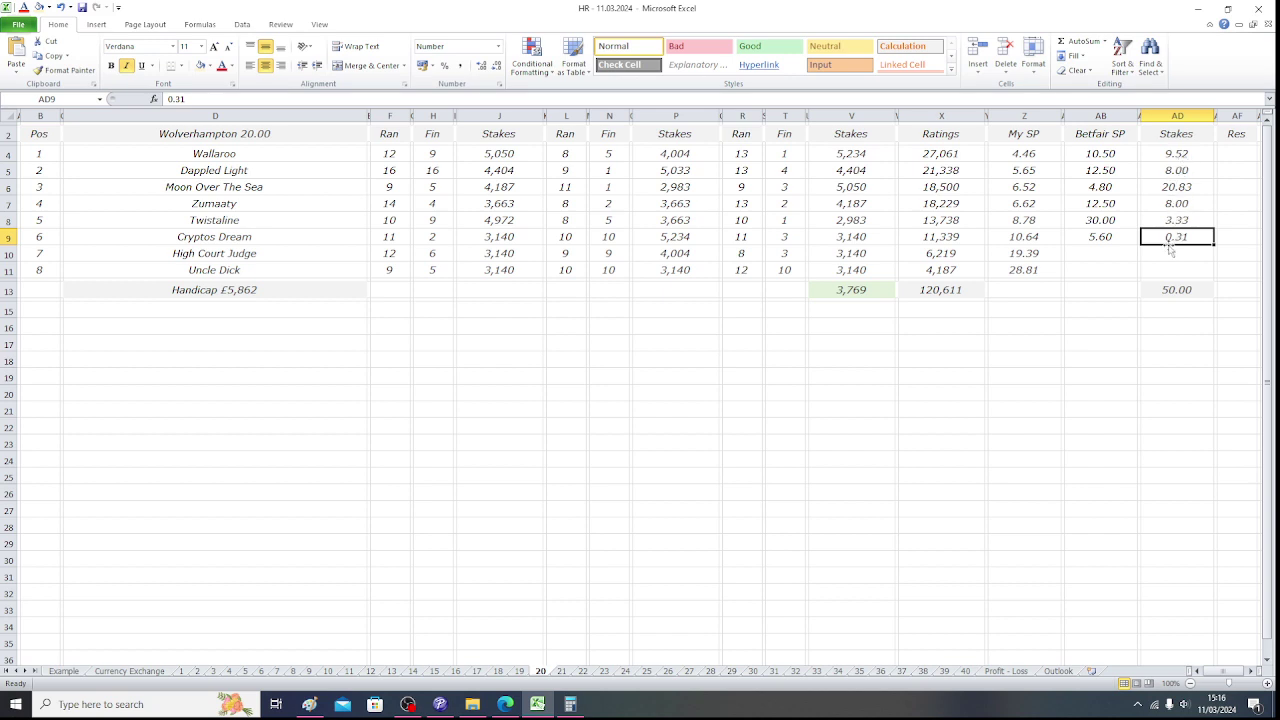
# Go through the Wolverhampton 20.00 horses one by one from Wallaroo to Uncle Dick, reviewing which ones are backed.
pyautogui.click(250, 152)
pyautogui.press('Down')
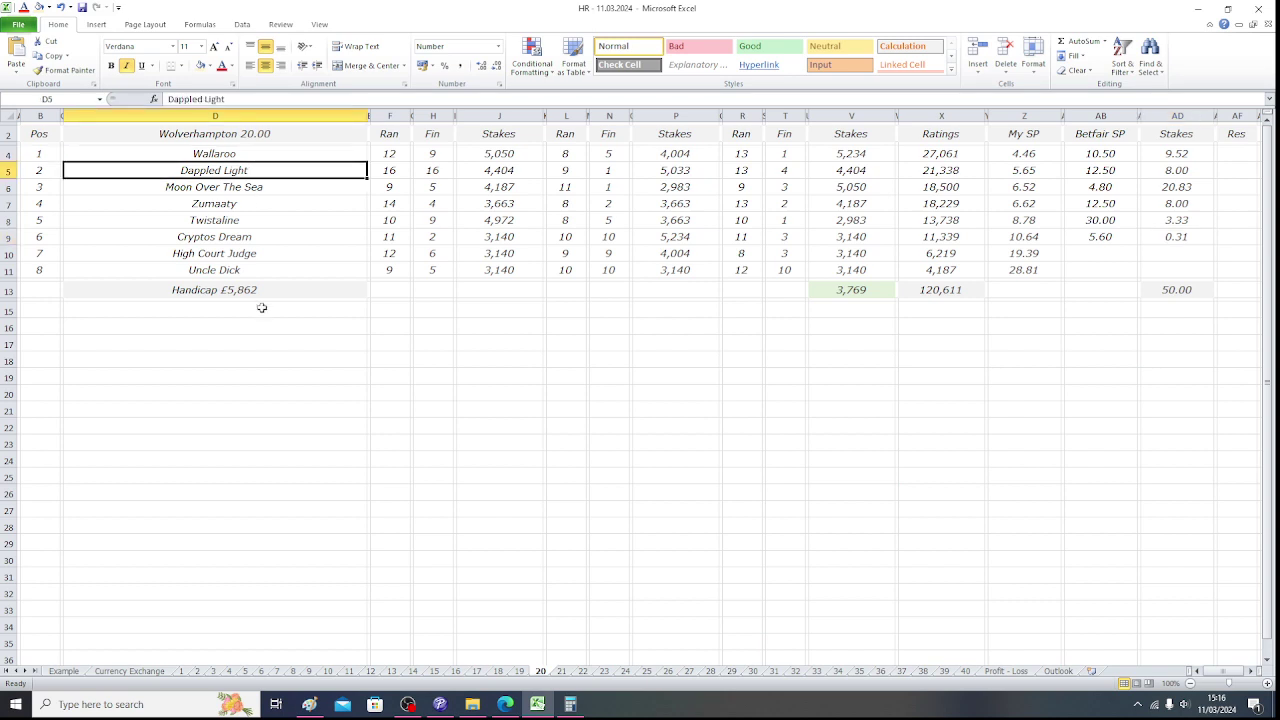
pyautogui.press('Down')
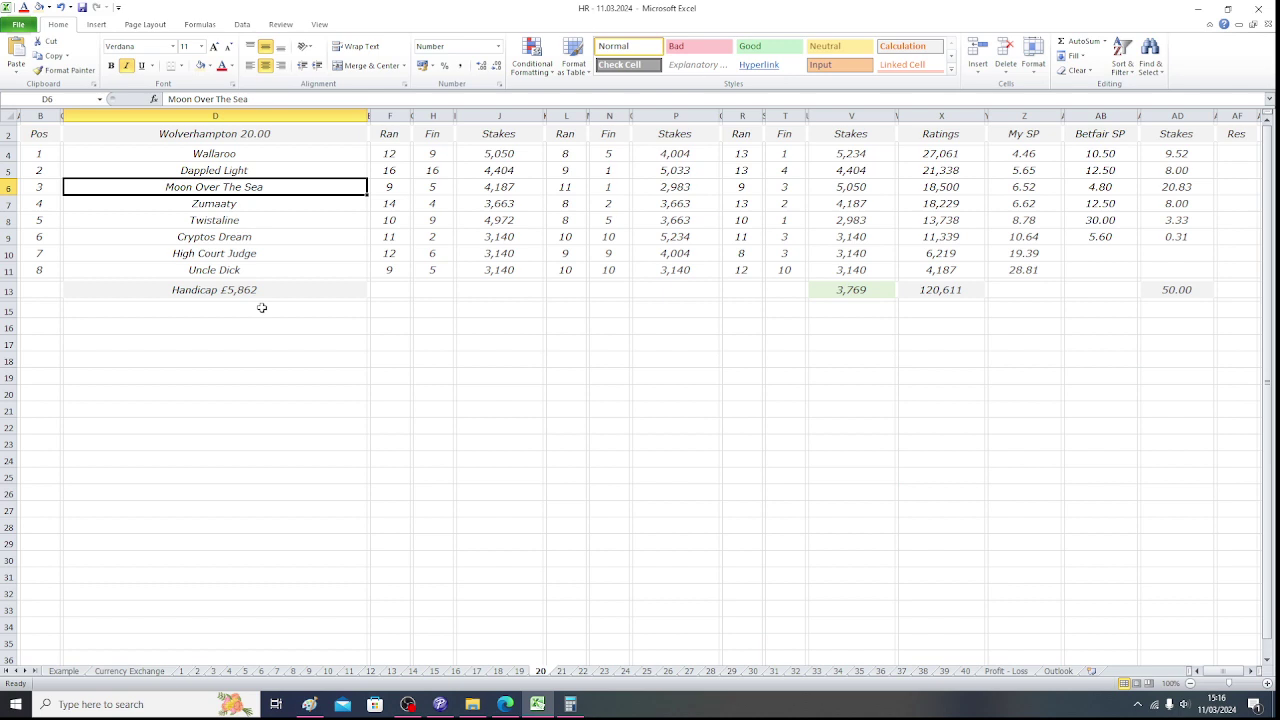
pyautogui.press('Down')
pyautogui.press('Down')
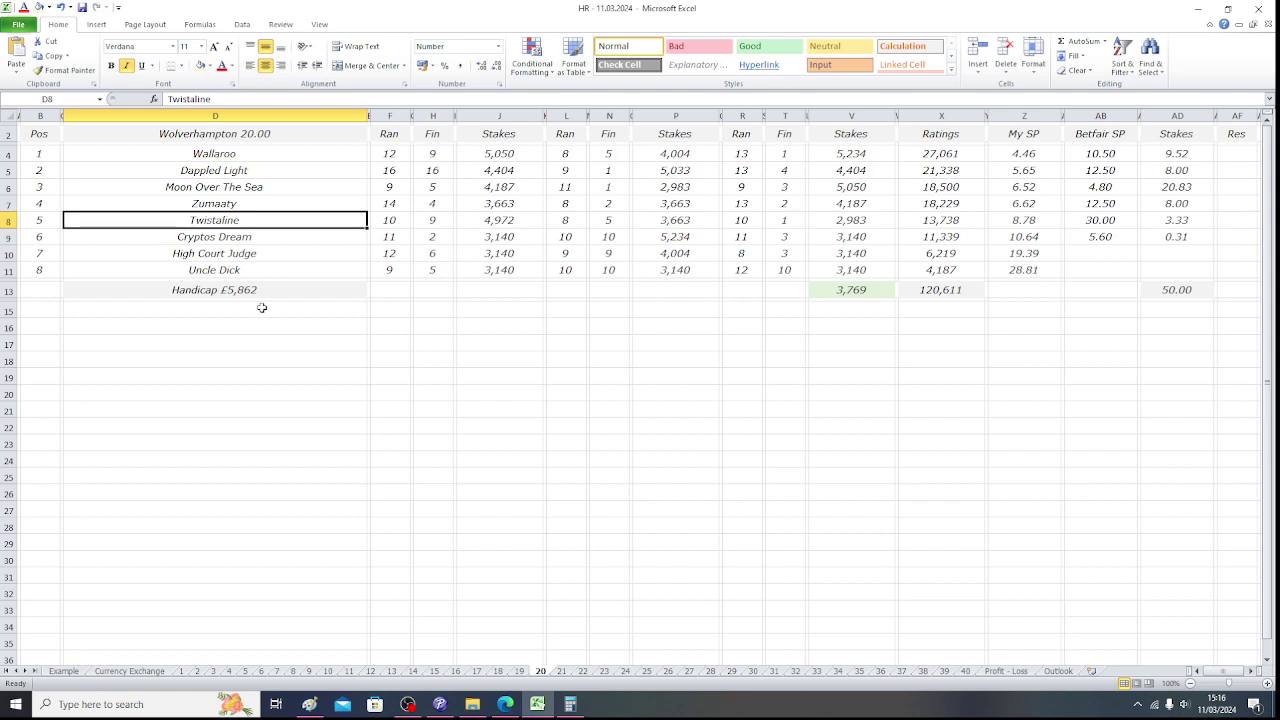
pyautogui.press('Down')
pyautogui.press('Down')
pyautogui.press('Down')
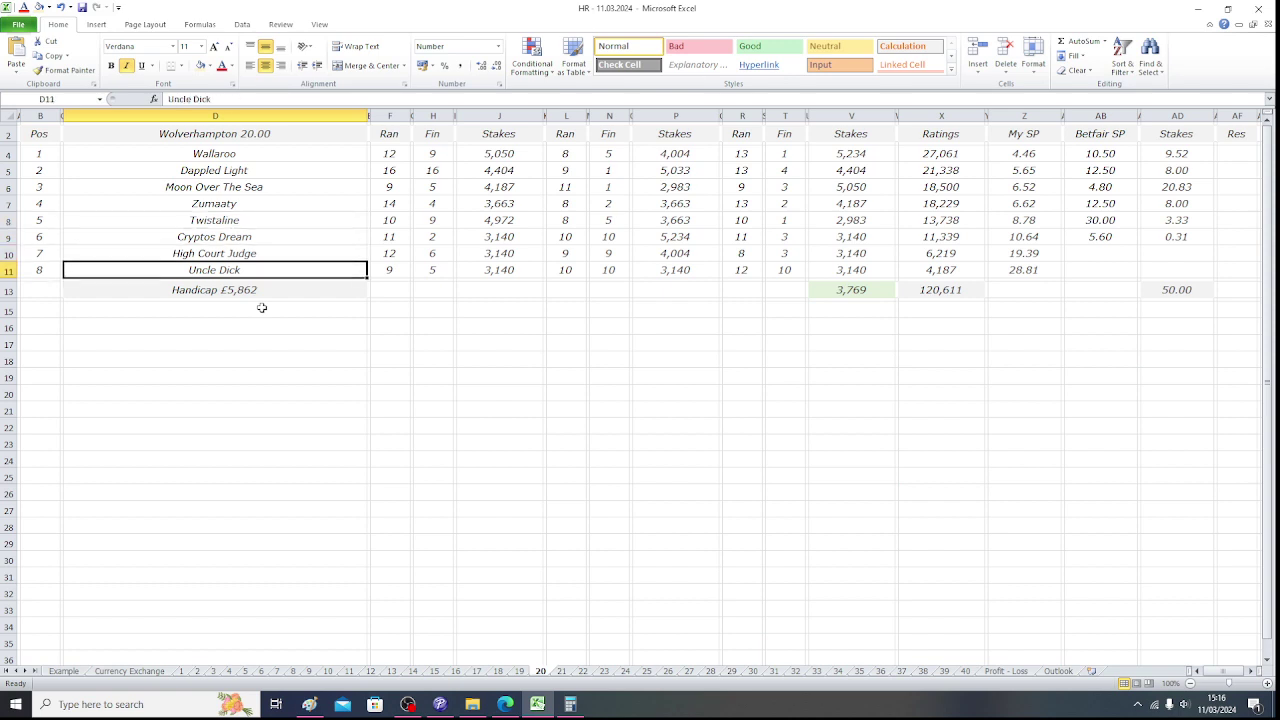
pyautogui.press('Up')
pyautogui.press('Up')
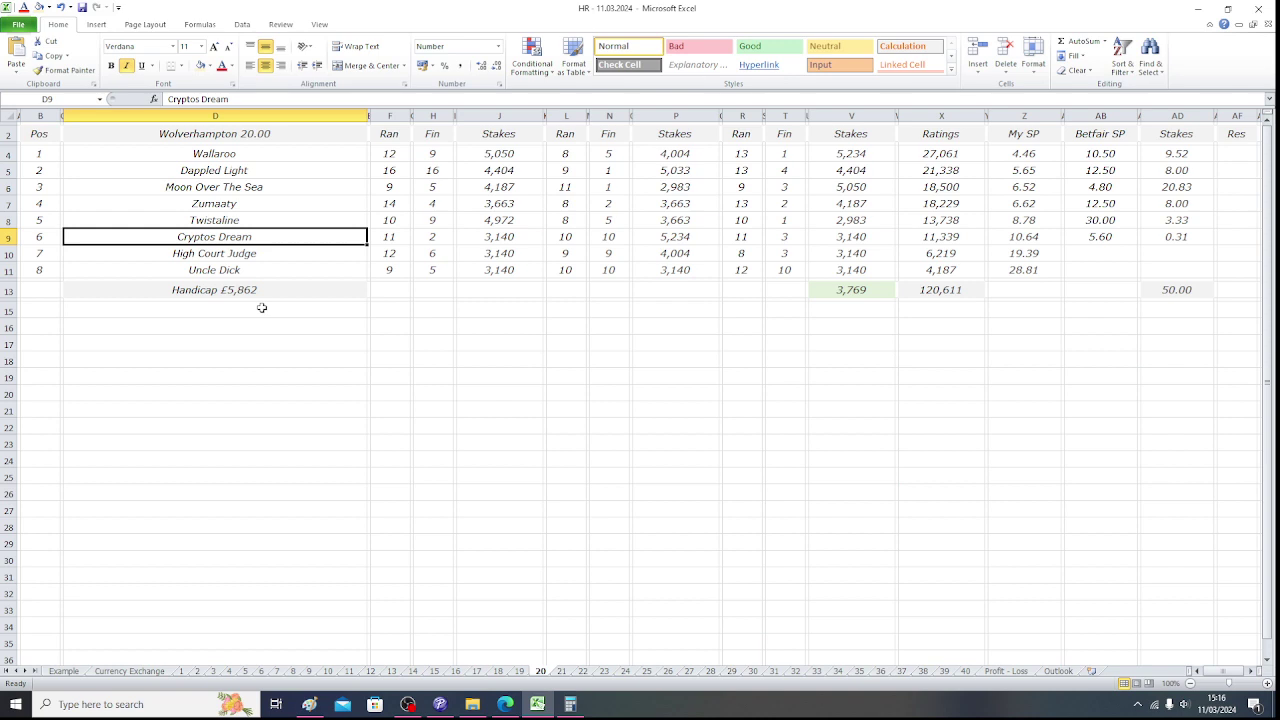
# Open sheet 21 for the Wolverhampton 20.30, select Sunset In Paris's Betfair SP cell, and bring up the 20:30 Wolverhampton market on Betfair.
pyautogui.click(42, 134)
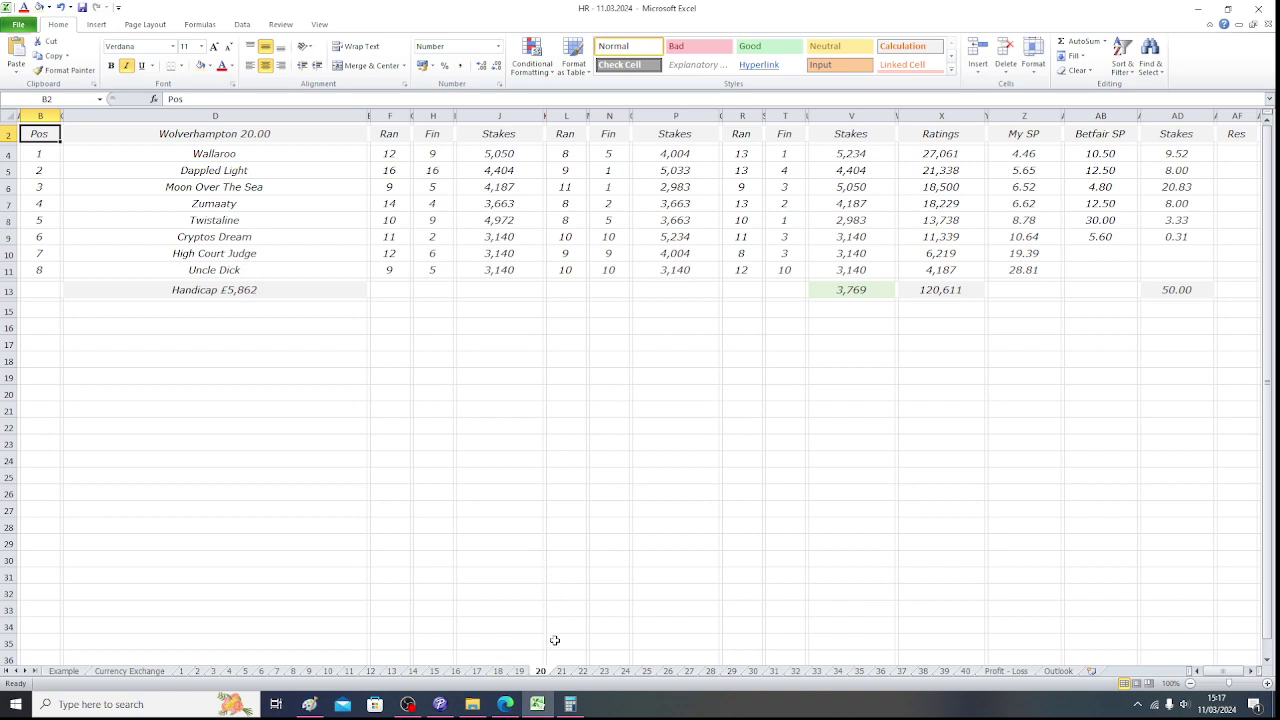
pyautogui.click(563, 673)
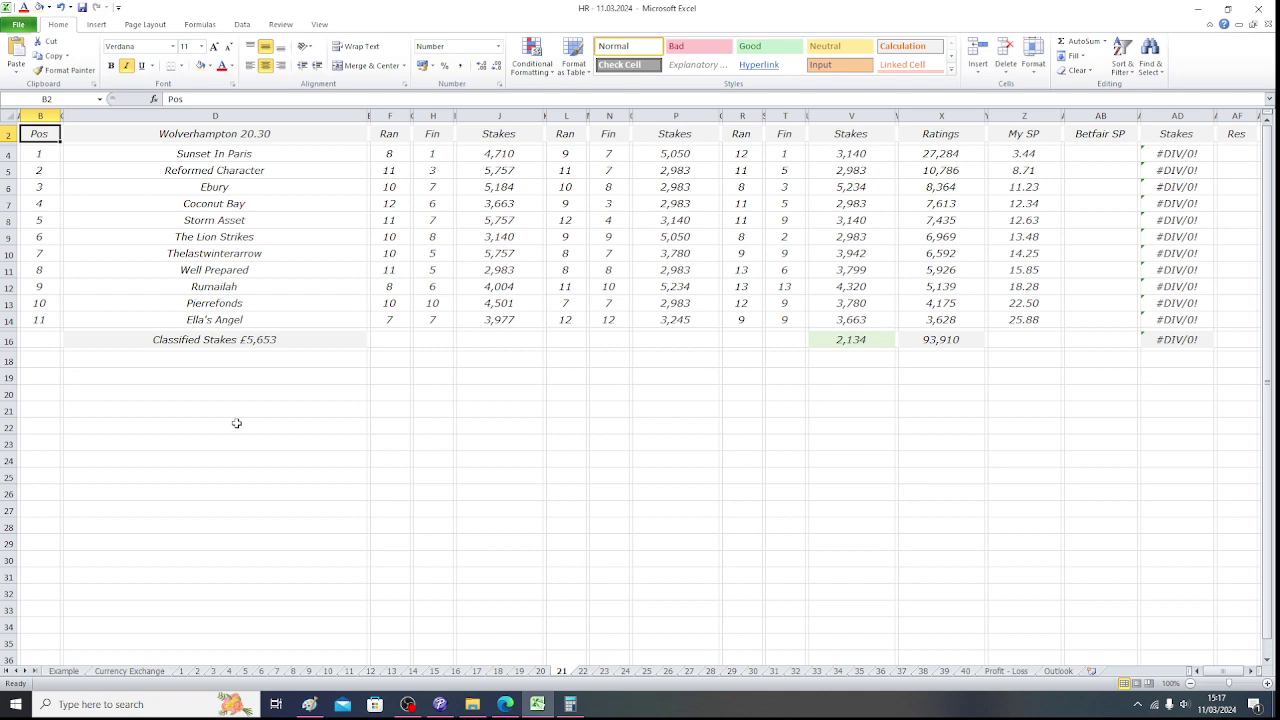
pyautogui.click(270, 153)
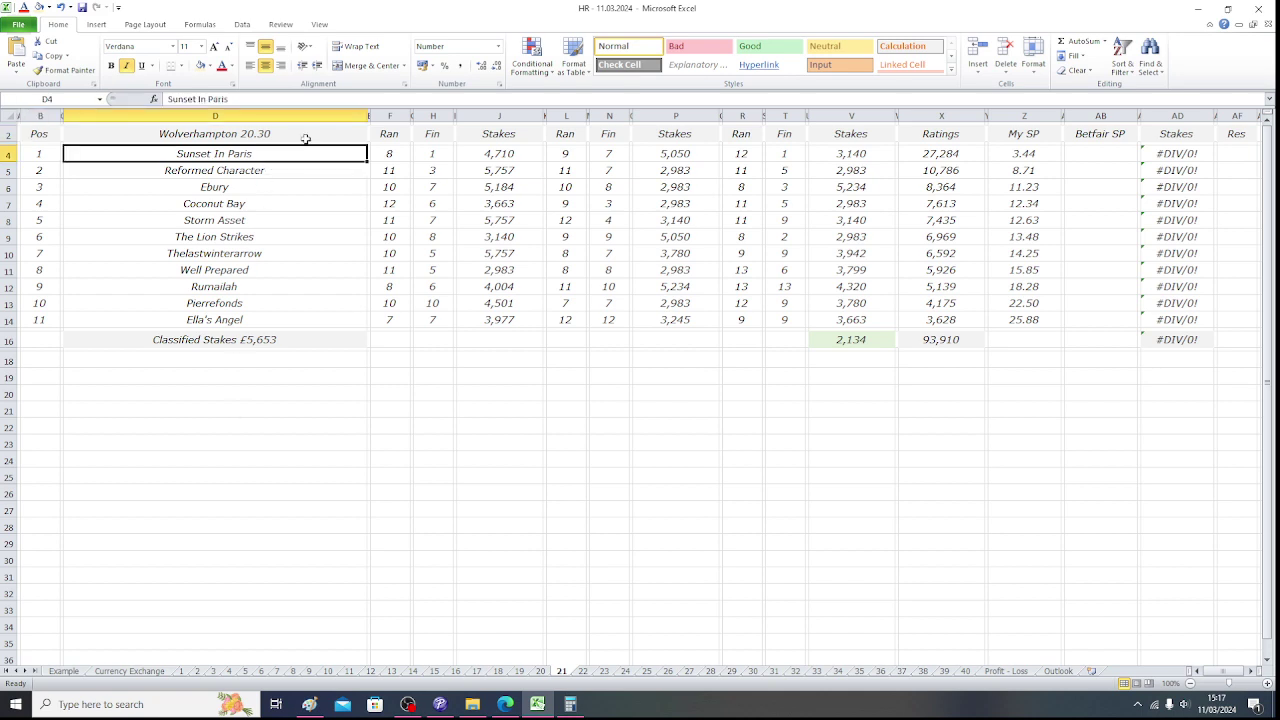
pyautogui.click(1100, 153)
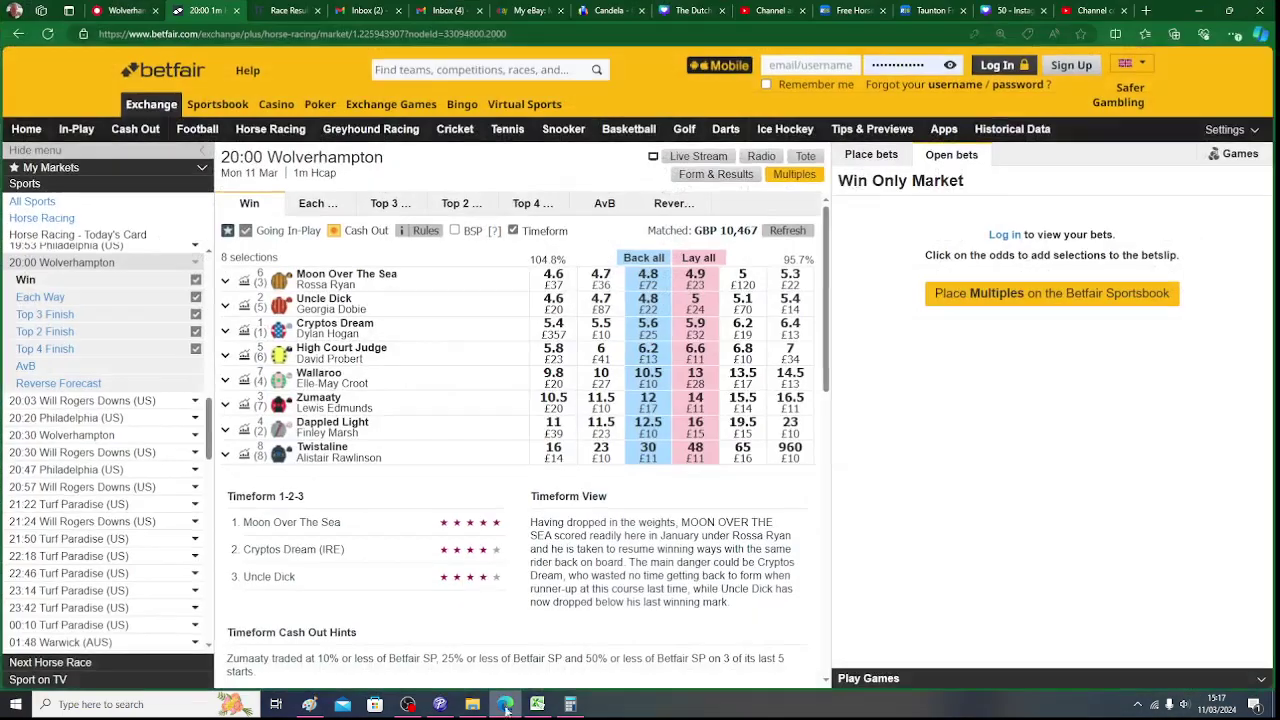
pyautogui.click(505, 704)
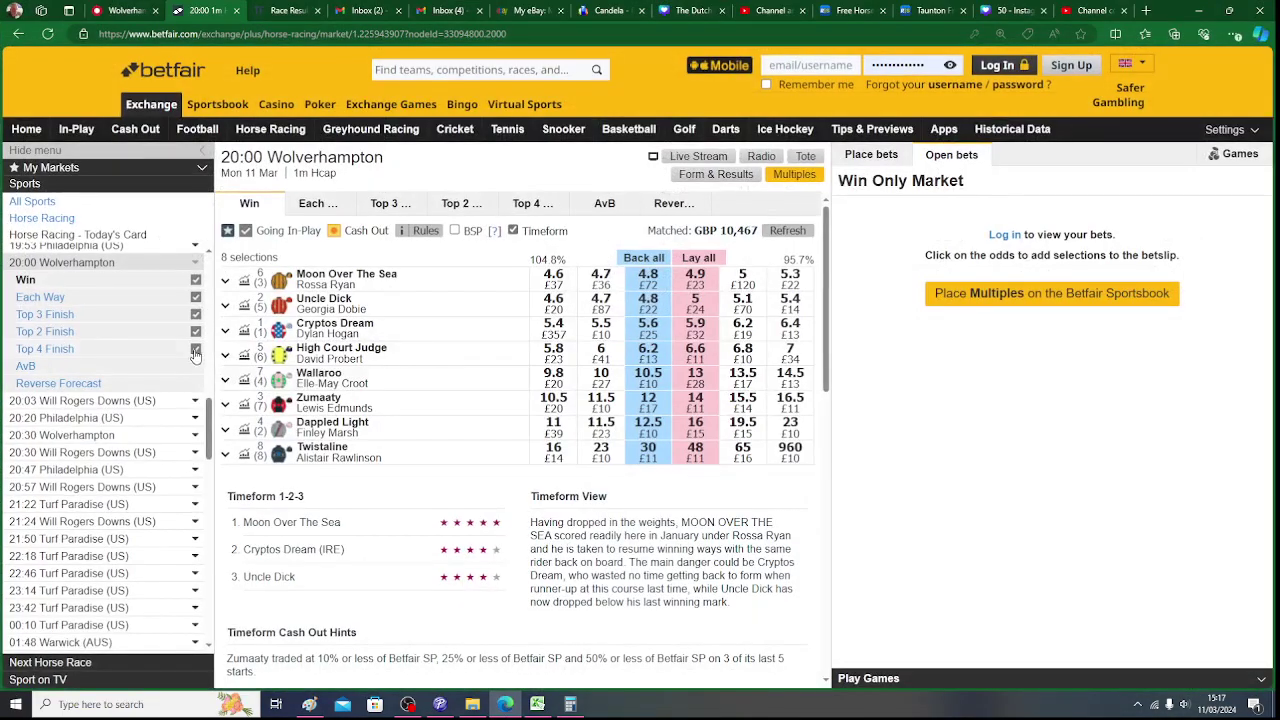
pyautogui.click(105, 437)
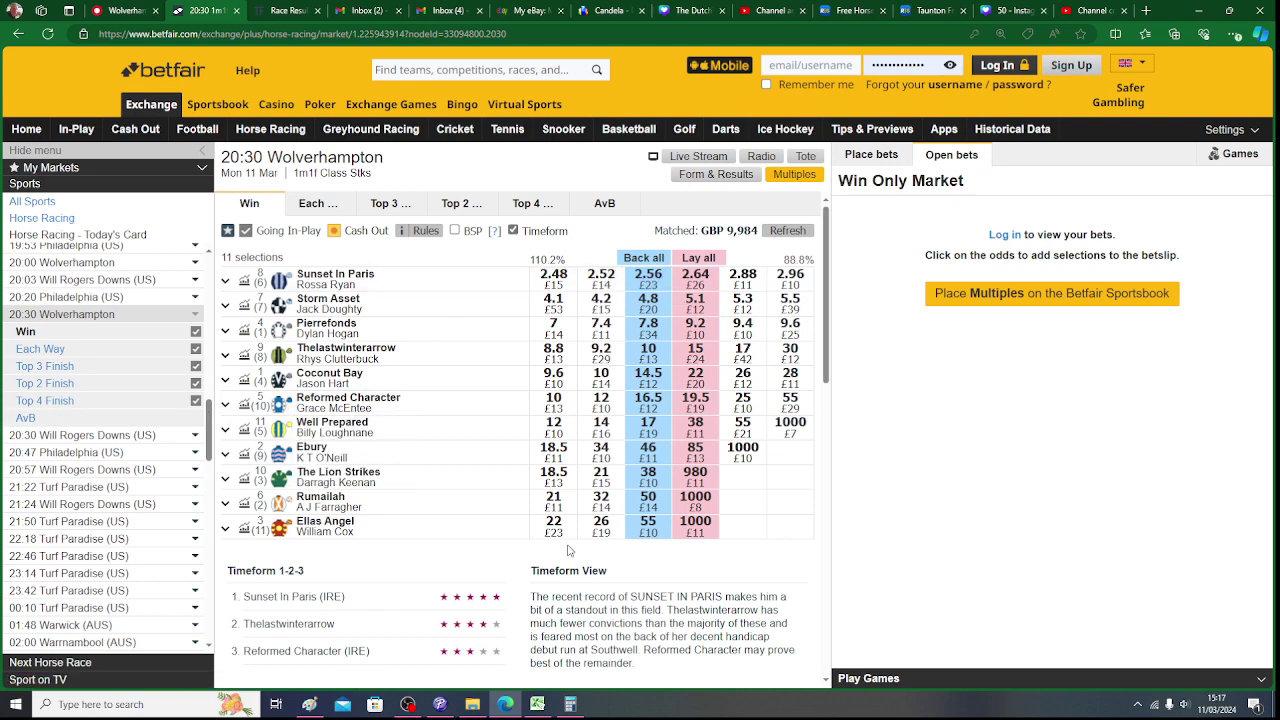
# Switch to Excel, enter 2.56 as Sunset In Paris's Betfair SP, and move on to Reformed Character's price cell.
pyautogui.click(541, 707)
pyautogui.write('2.56')
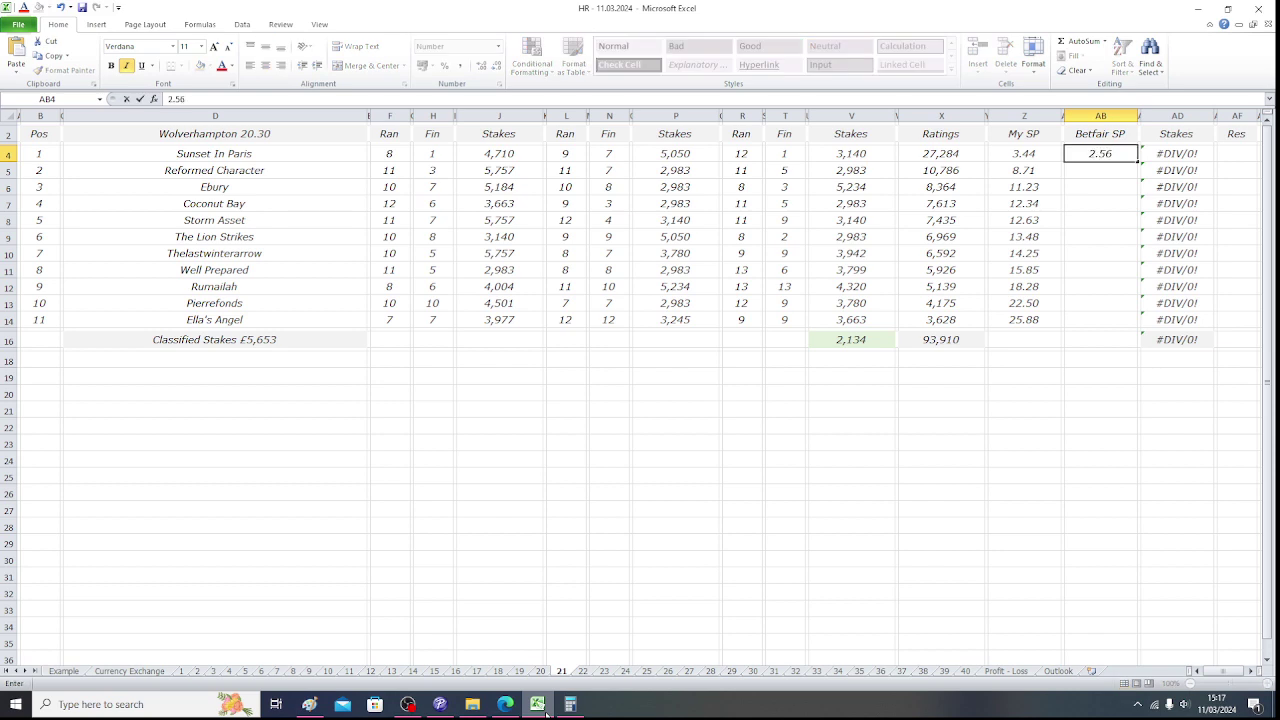
pyautogui.press('Tab')
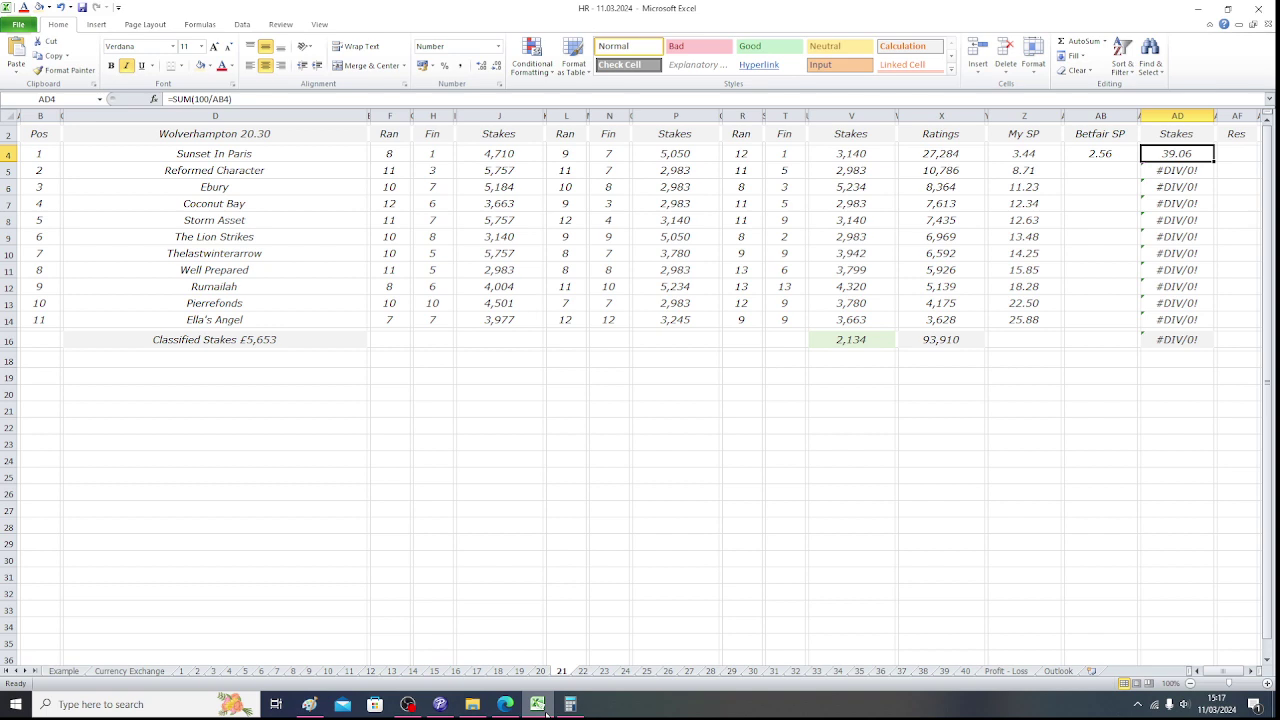
pyautogui.press('Down')
pyautogui.press('Left')
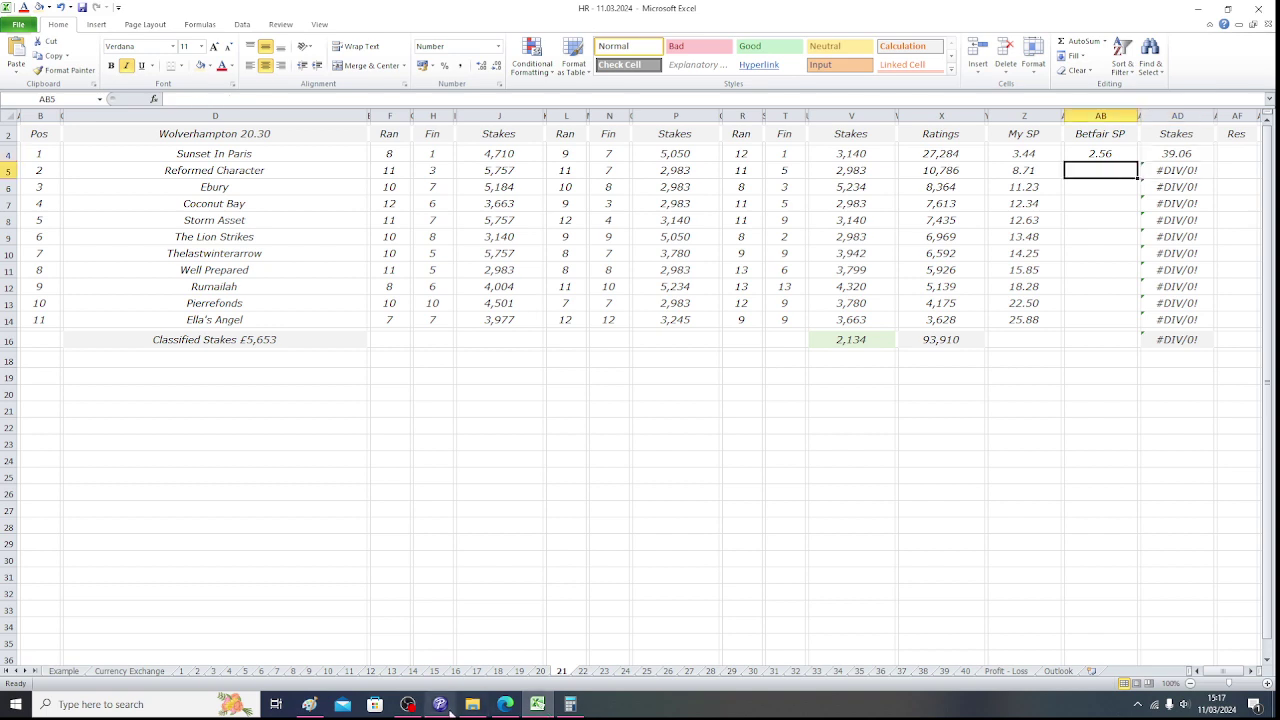
# Look up Reformed Character's back price on Betfair, enter 12 as its Betfair SP in Excel, and recheck the market.
pyautogui.click(506, 704)
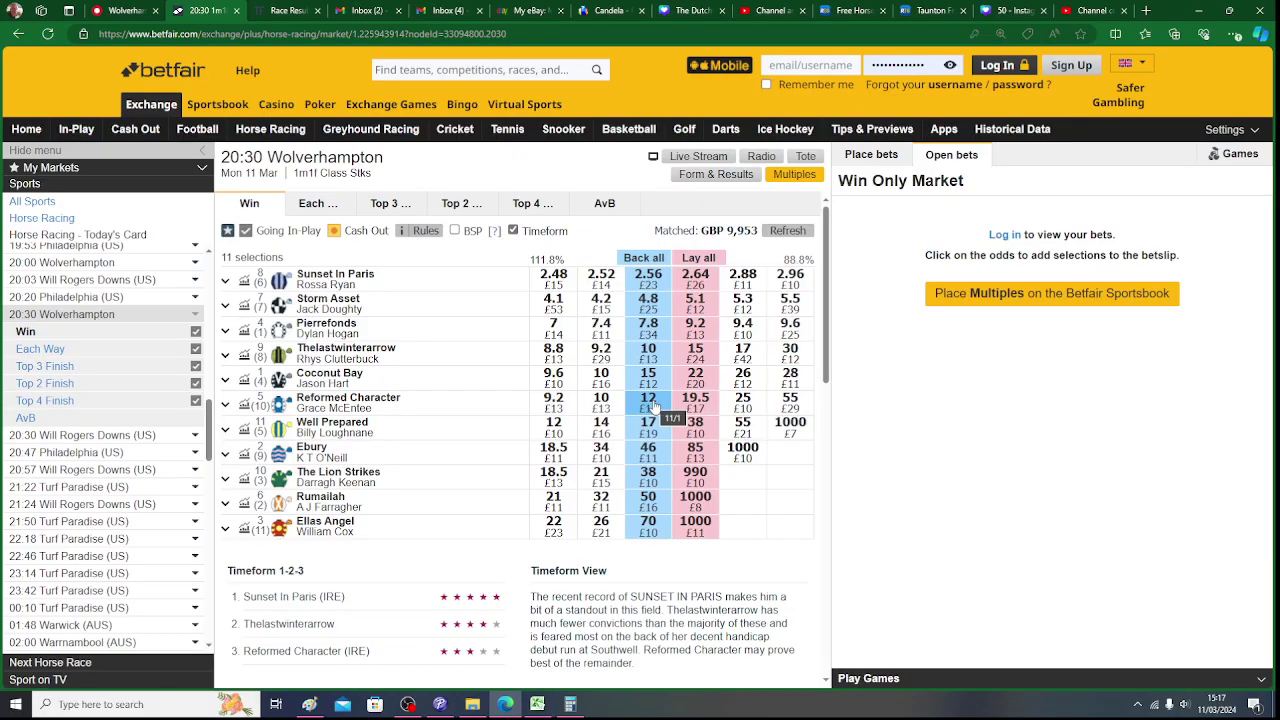
pyautogui.click(537, 704)
pyautogui.write('12')
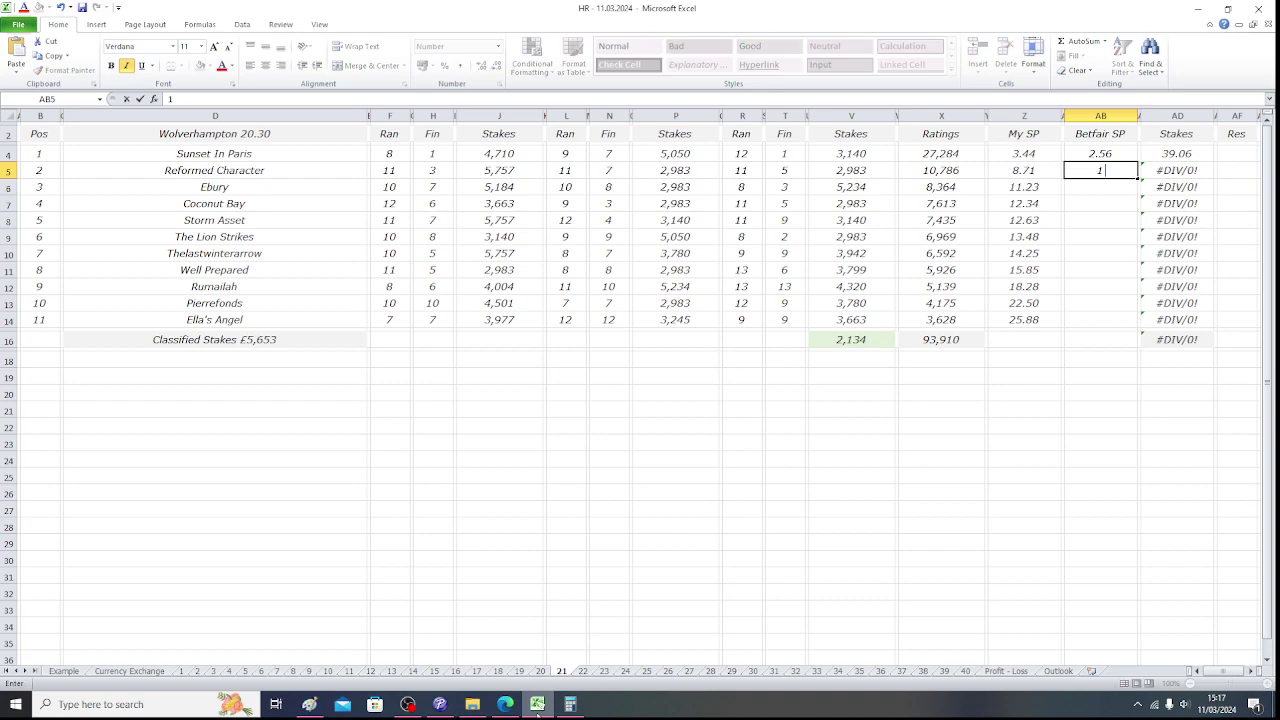
pyautogui.press('Tab')
pyautogui.click(538, 710)
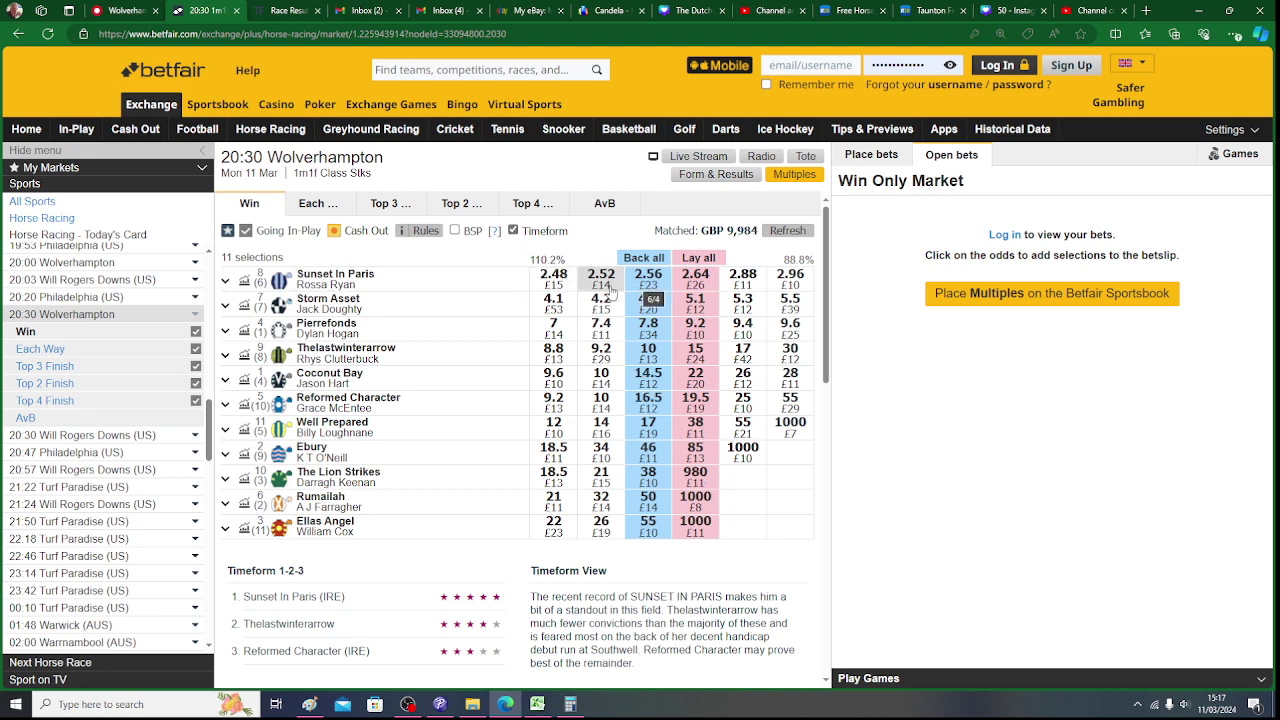
pyautogui.click(540, 708)
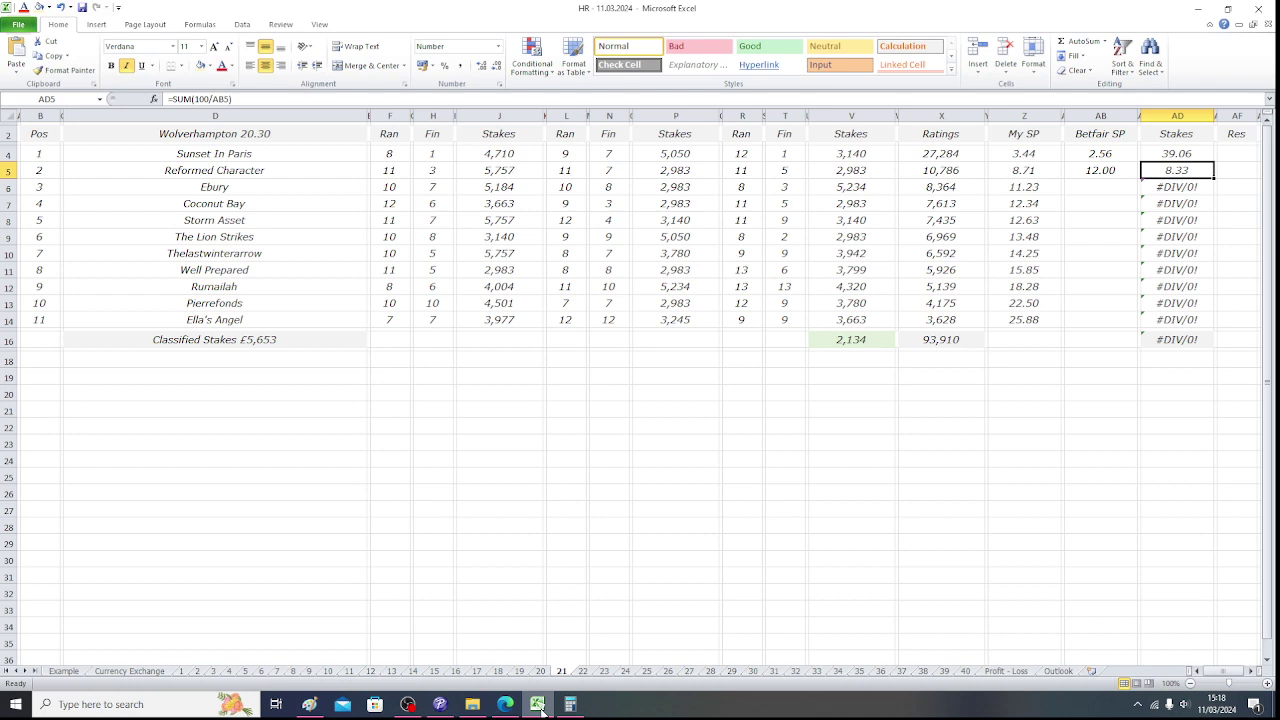
# Check the combined stake of Sunset In Paris and Reformed Character.
pyautogui.press('Left')
pyautogui.press('Left')
pyautogui.press('Right')
pyautogui.press('Right')
pyautogui.moveTo(1173, 155); pyautogui.dragTo(1173, 163)
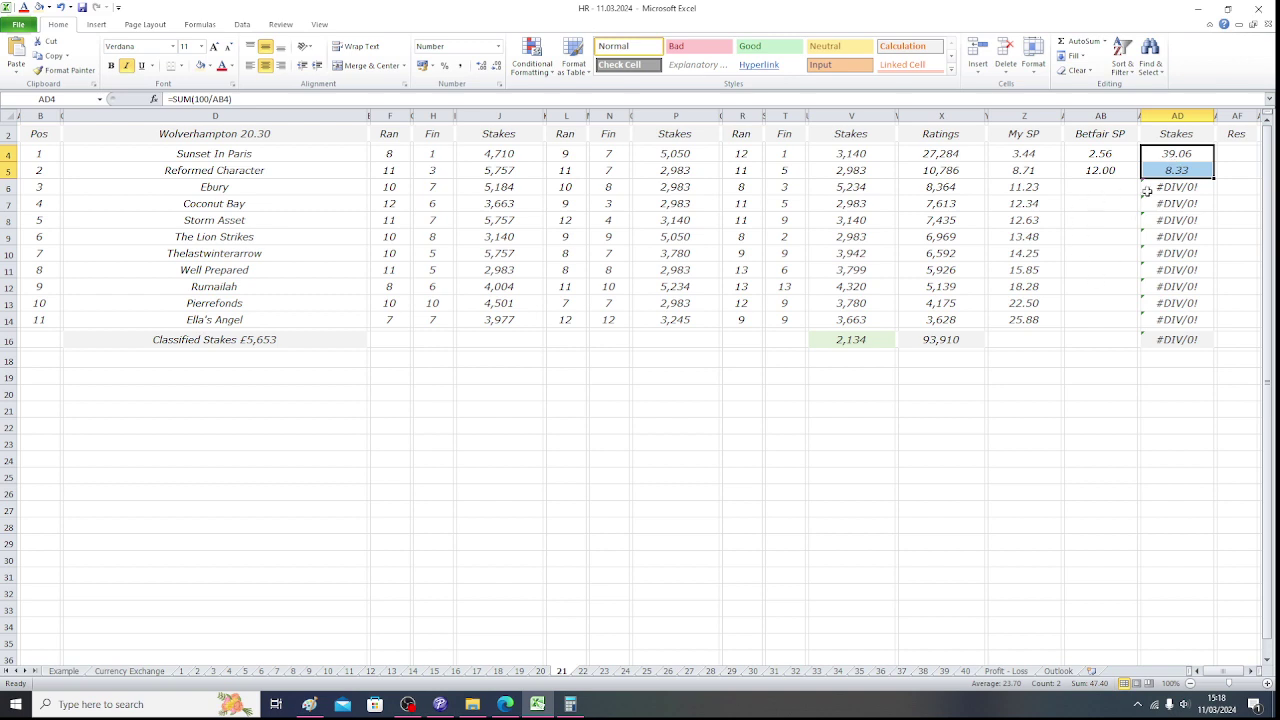
# Look up Ebury's back price on Betfair, enter 46 as its Betfair SP in Excel, and move on to Coconut Bay's price cell.
pyautogui.click(1108, 190)
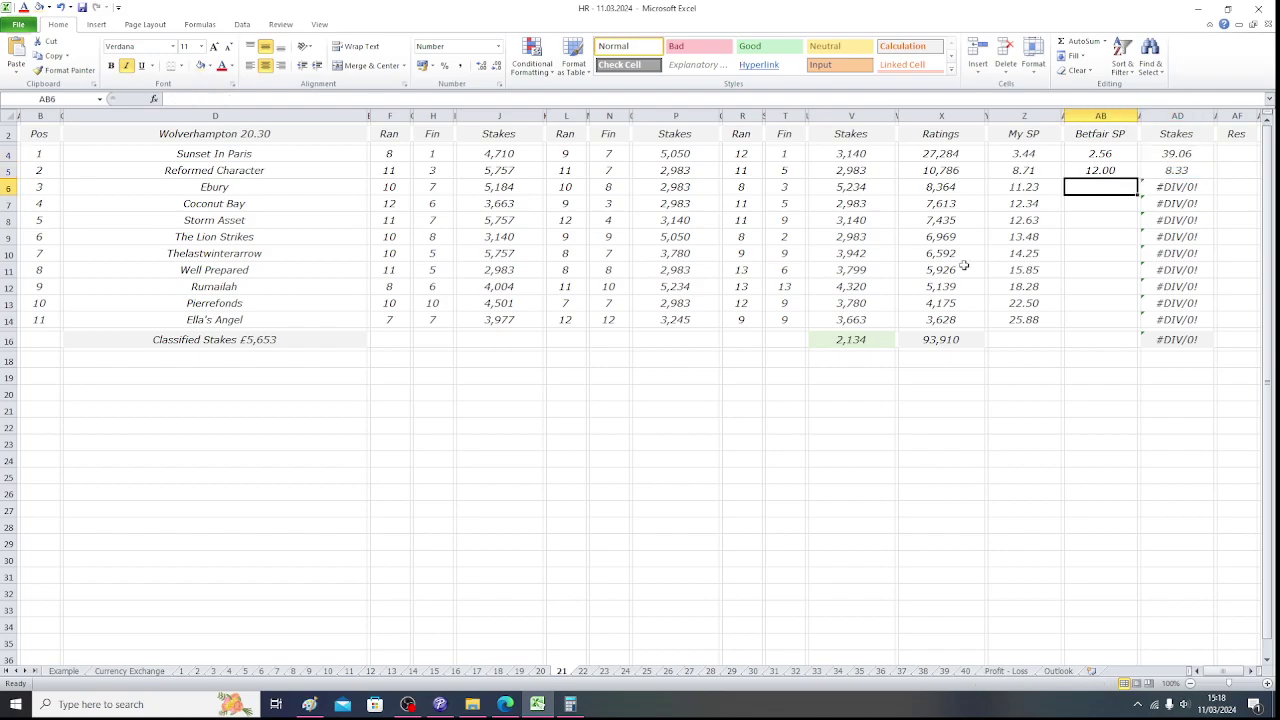
pyautogui.click(506, 705)
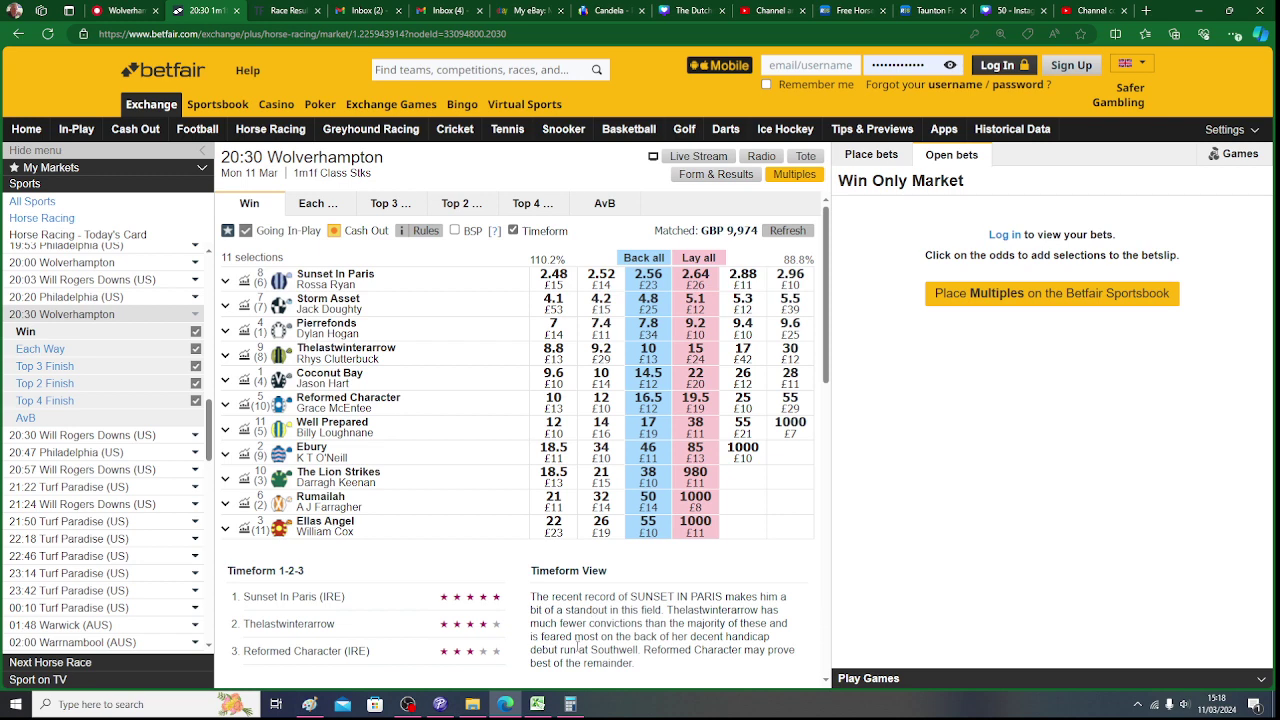
pyautogui.click(539, 707)
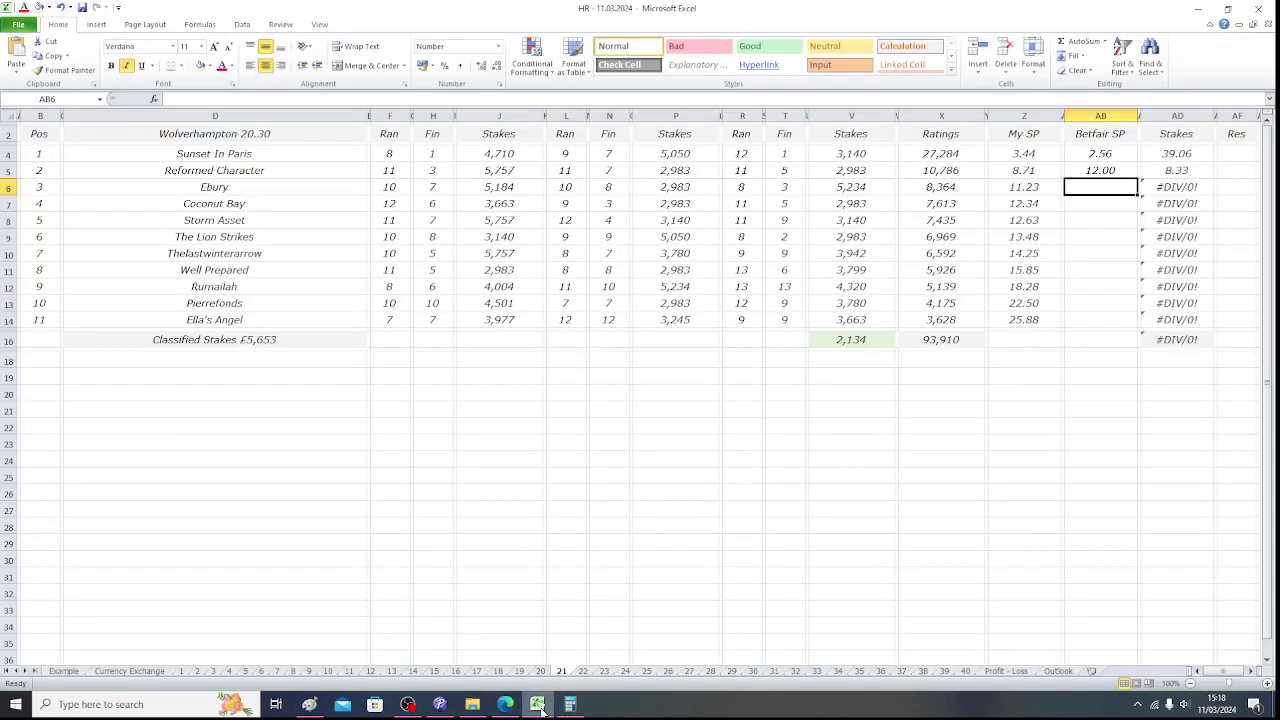
pyautogui.write('46')
pyautogui.hotkey('ctrl', 'Return')
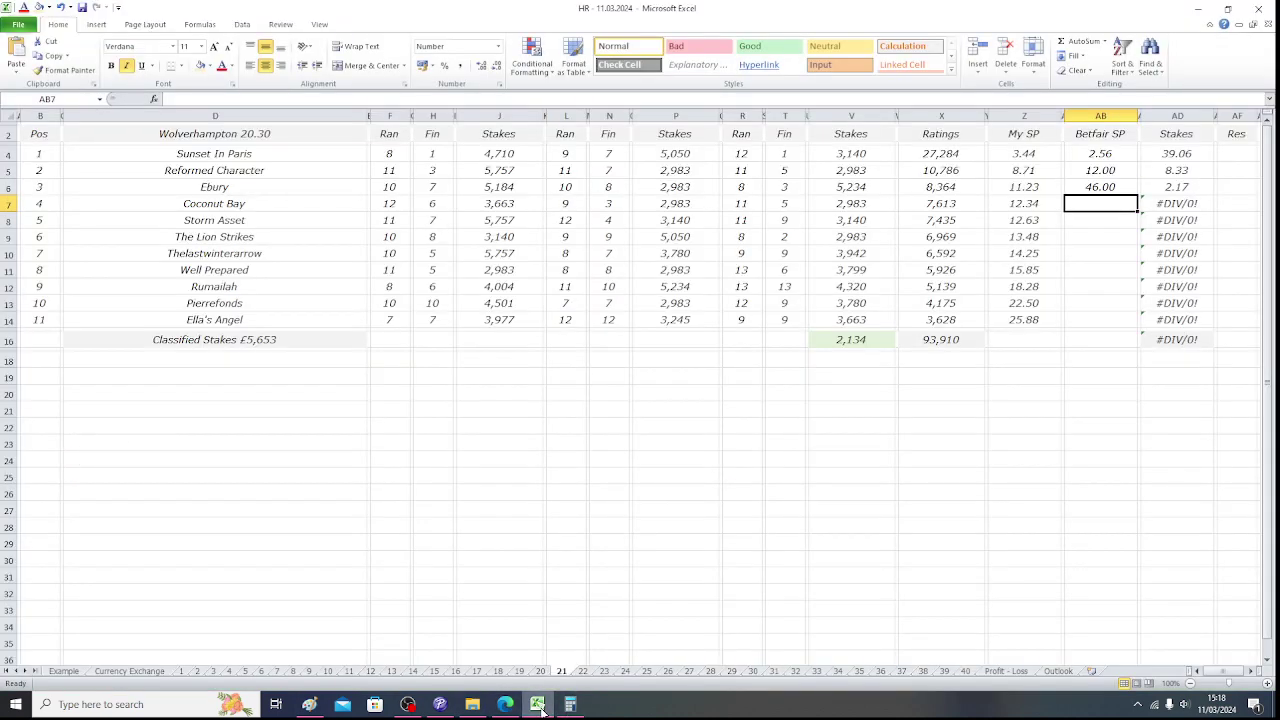
pyautogui.press('Right')
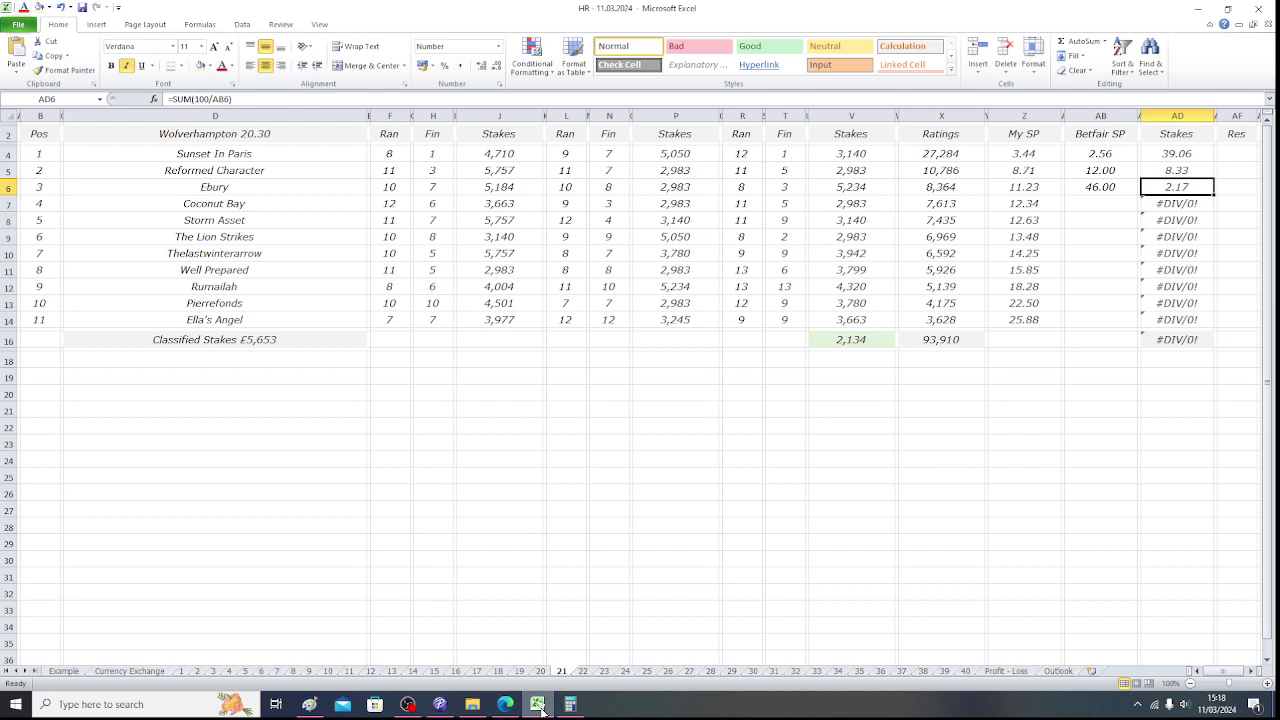
pyautogui.press('Down')
pyautogui.press('Left')
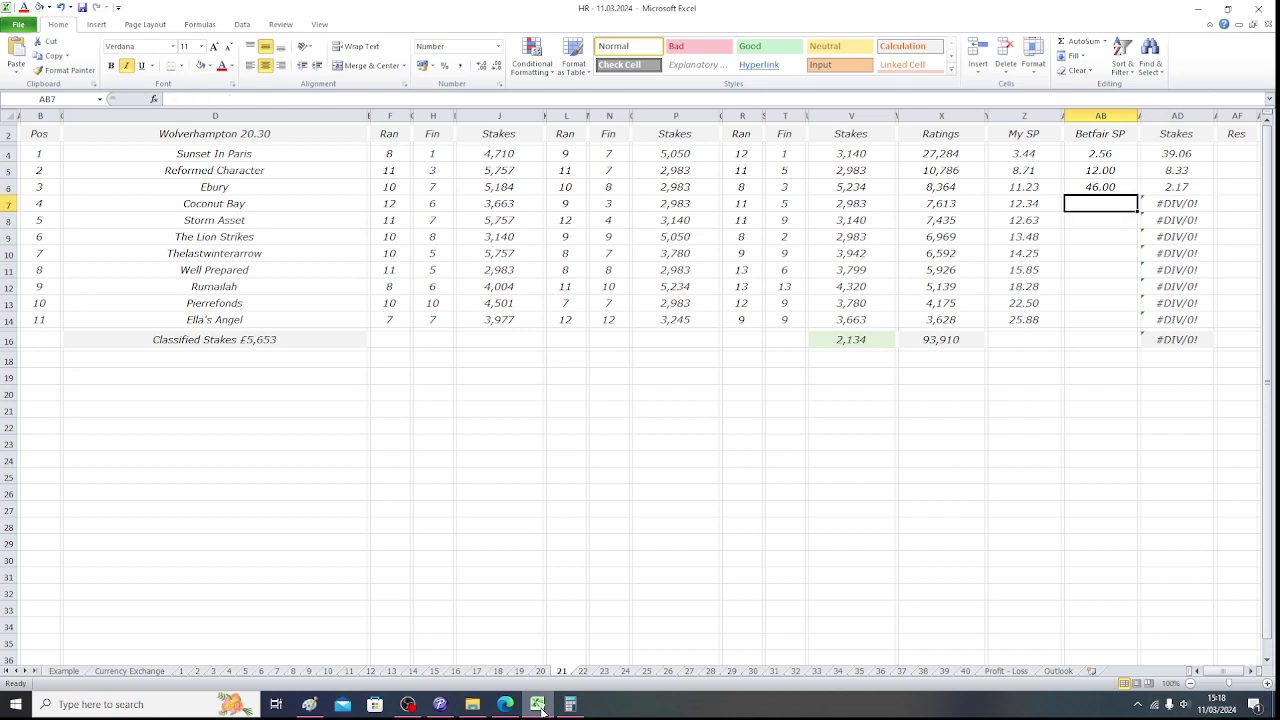
# Look up Coconut Bay's back price on Betfair and enter 14.5 as its Betfair SP in Excel.
pyautogui.click(507, 705)
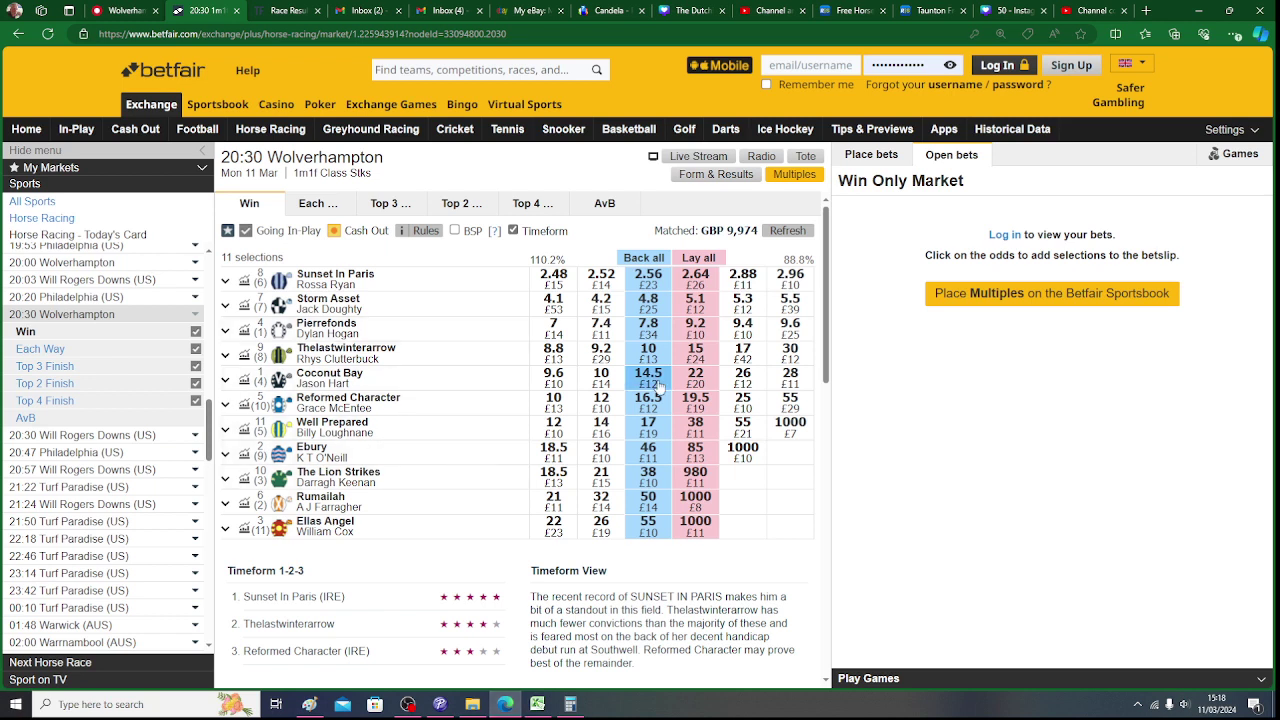
pyautogui.click(539, 705)
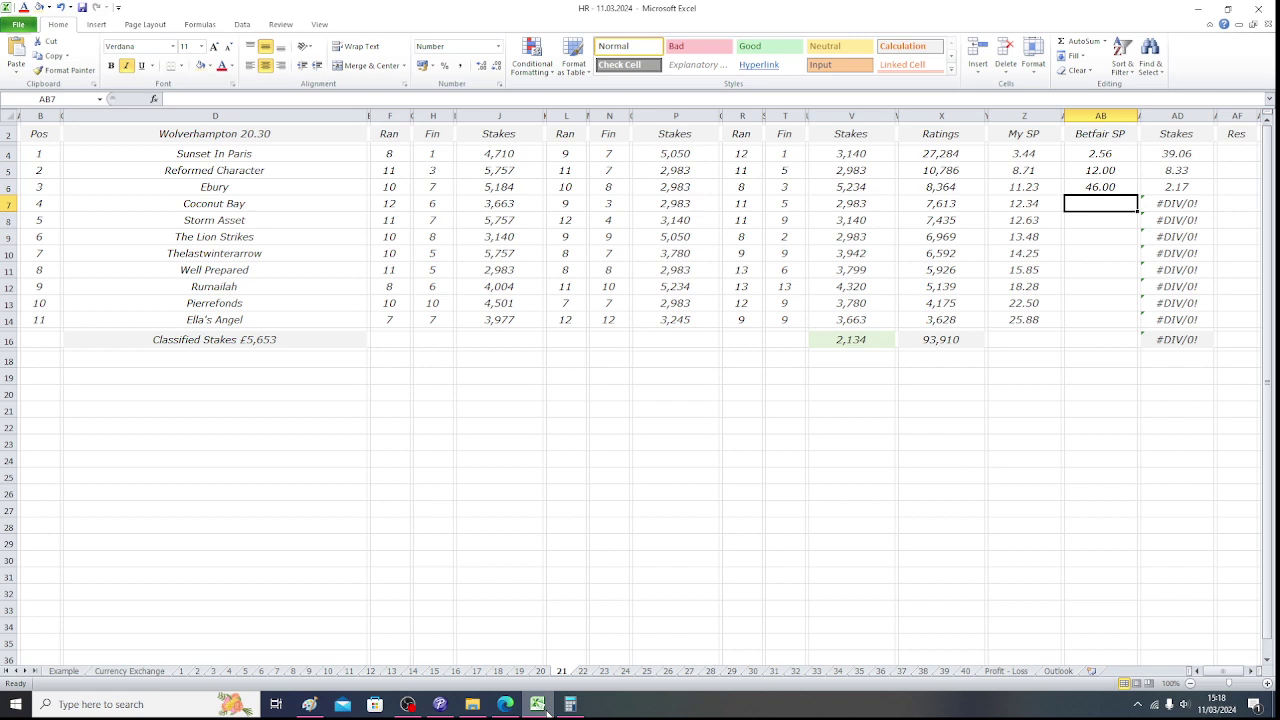
pyautogui.write('14.5')
pyautogui.press('Return')
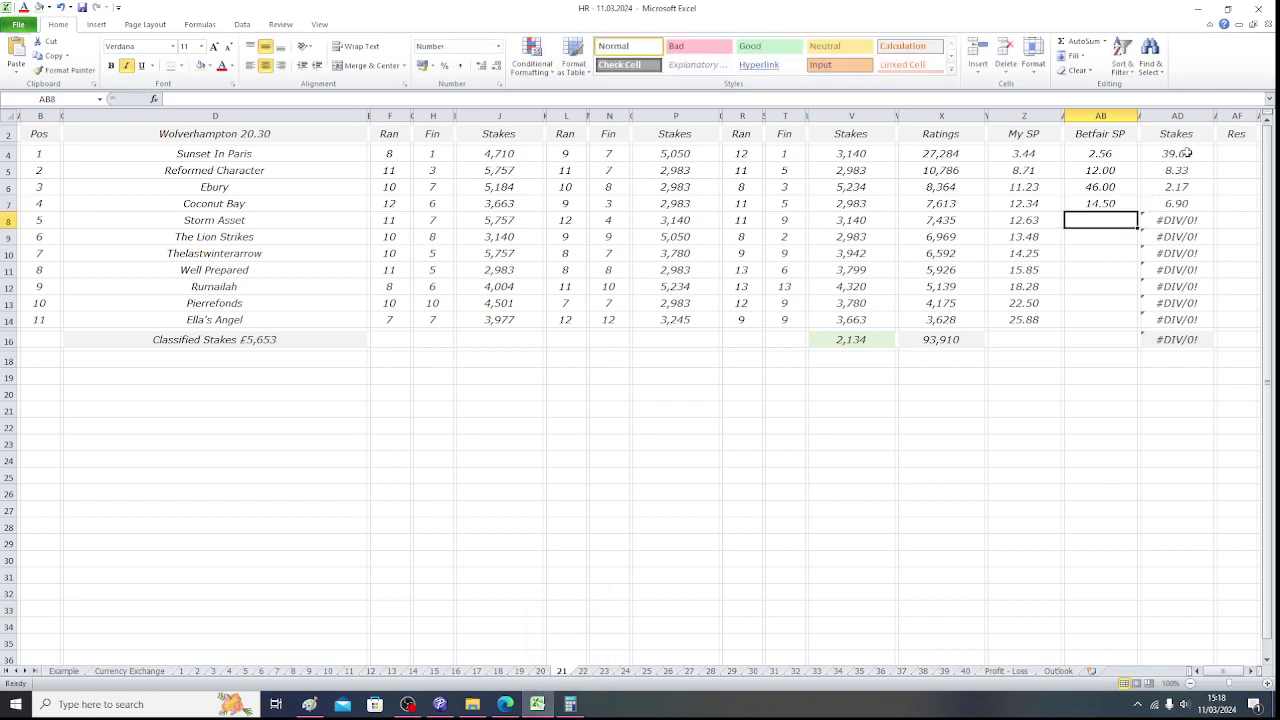
# Check the top three horses' combined stake and set Coconut Bay's stake to 0.43.
pyautogui.moveTo(1184, 153); pyautogui.dragTo(1181, 188)
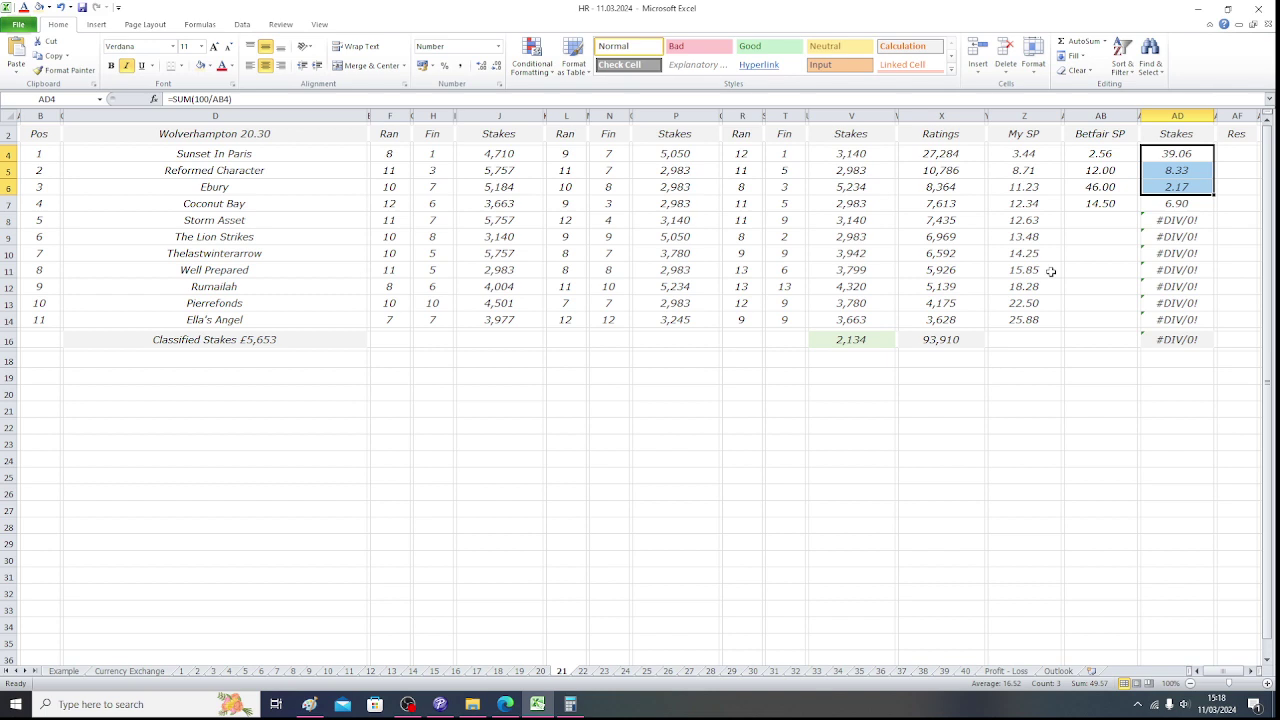
pyautogui.doubleClick(1163, 206)
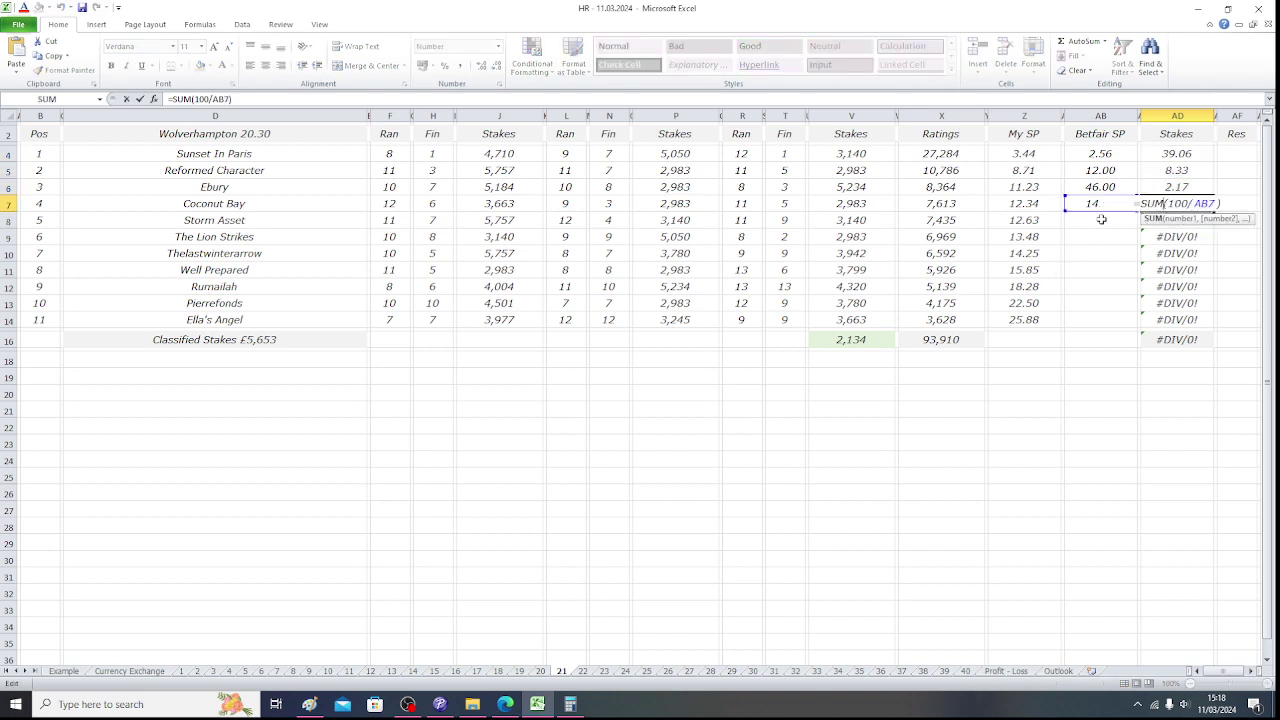
pyautogui.click(1094, 373)
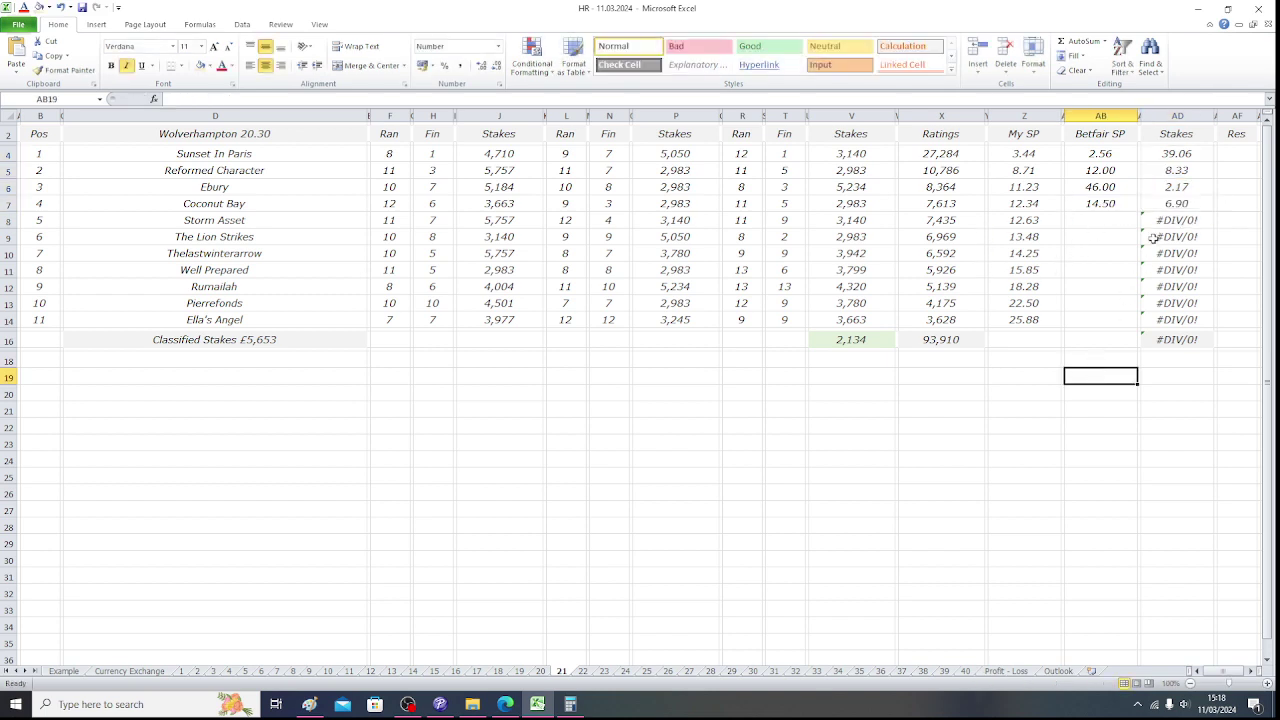
pyautogui.click(1168, 204)
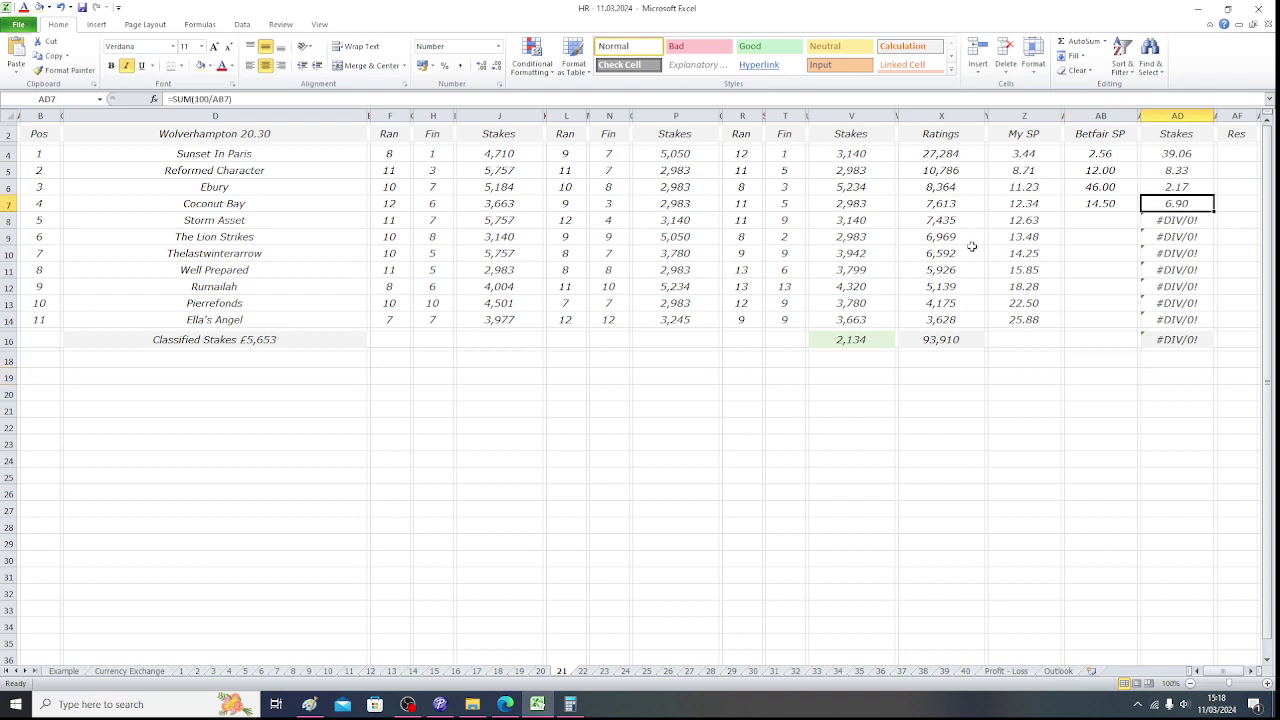
pyautogui.write('0.43')
pyautogui.press('Return')
pyautogui.press('Up')
# Calculate Coconut Bay's return in Calculator as 0.43 × 14.5.
pyautogui.click(571, 705)
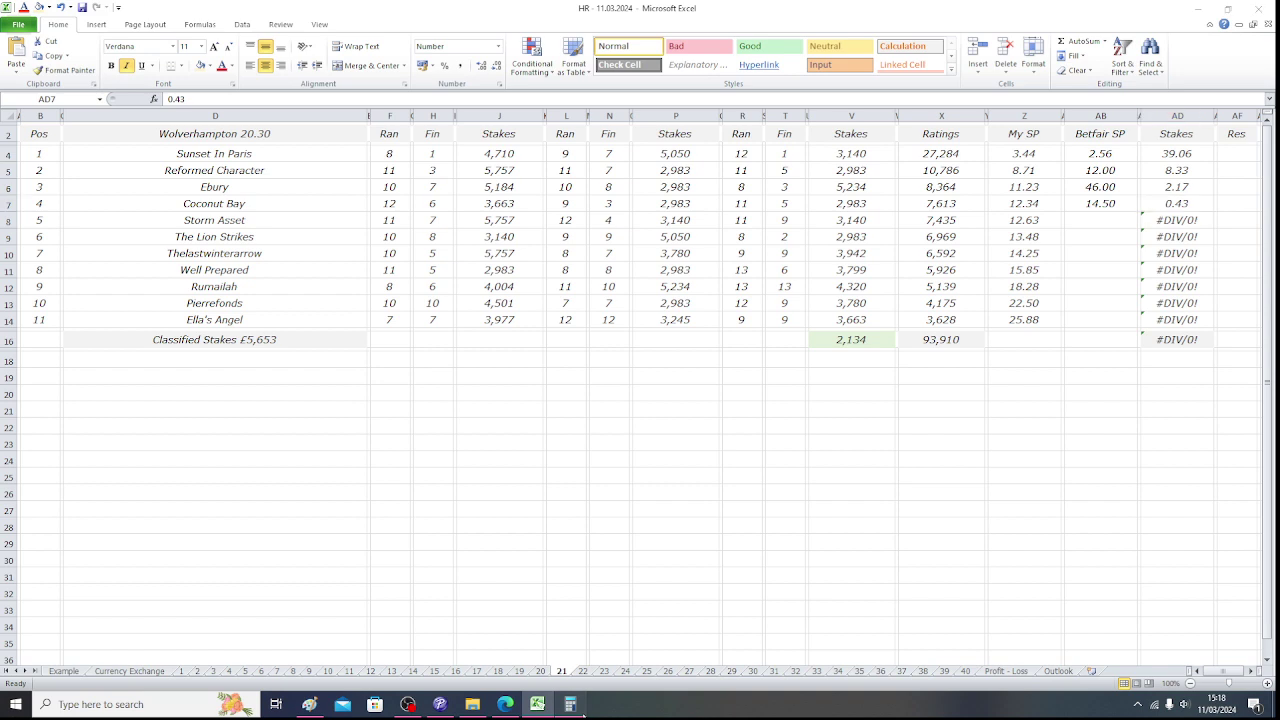
pyautogui.click(386, 560)
pyautogui.click(294, 490)
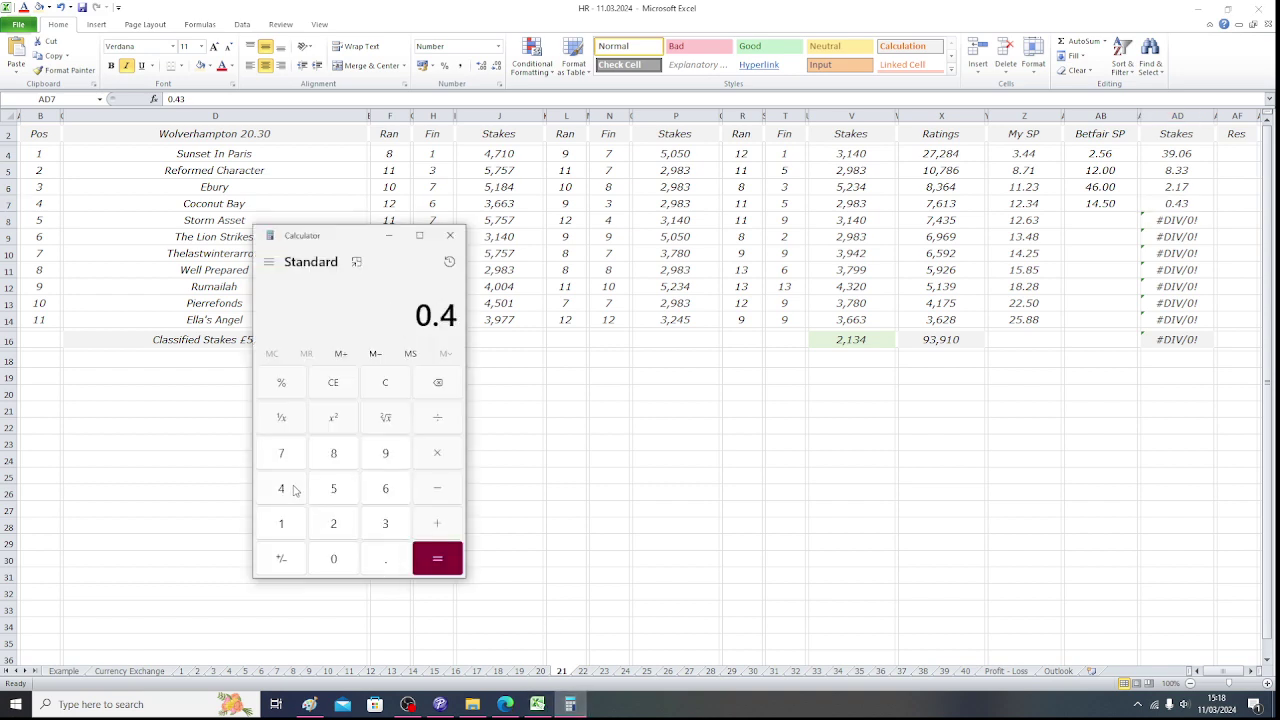
pyautogui.click(384, 524)
pyautogui.click(438, 458)
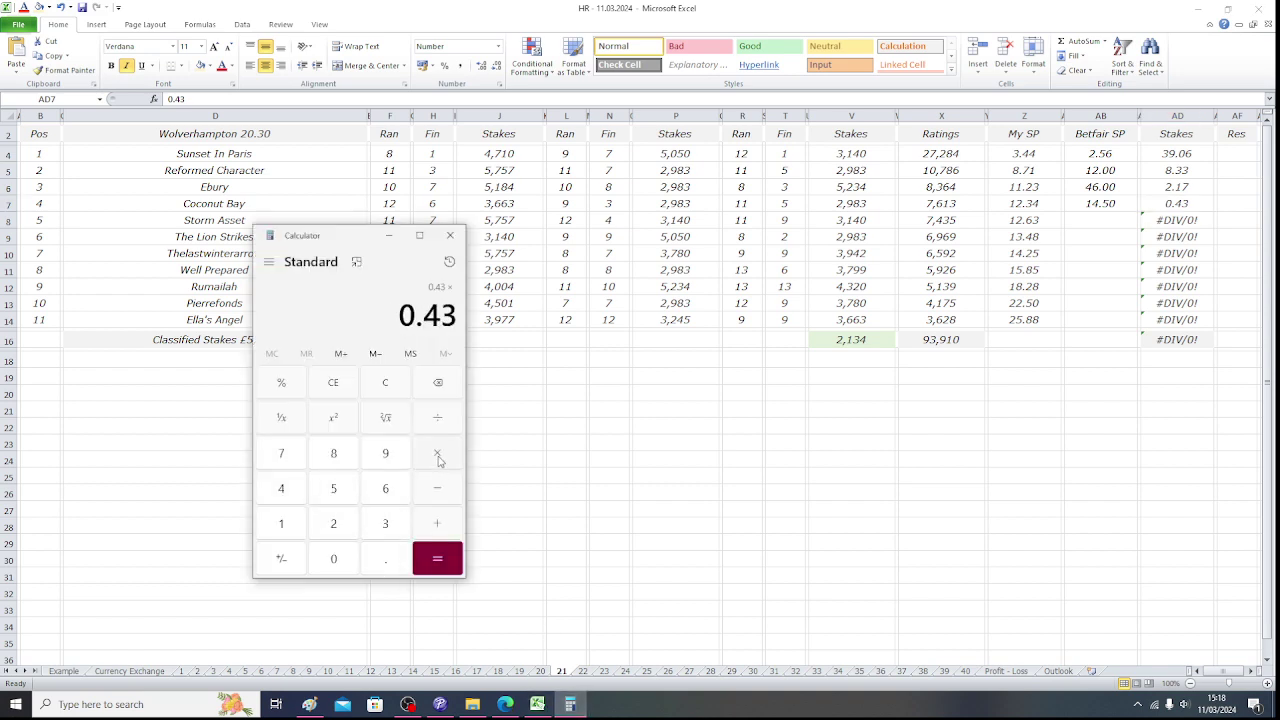
pyautogui.click(290, 521)
pyautogui.click(300, 500)
pyautogui.click(380, 562)
pyautogui.click(336, 490)
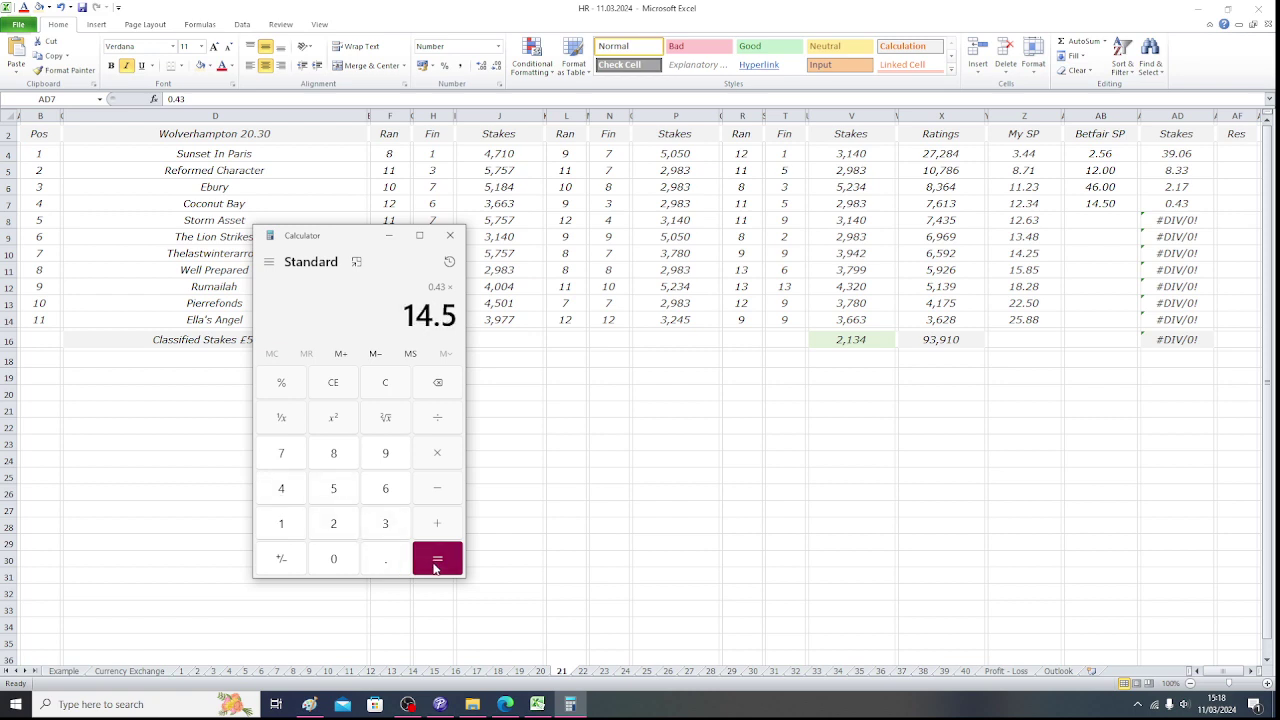
pyautogui.click(434, 566)
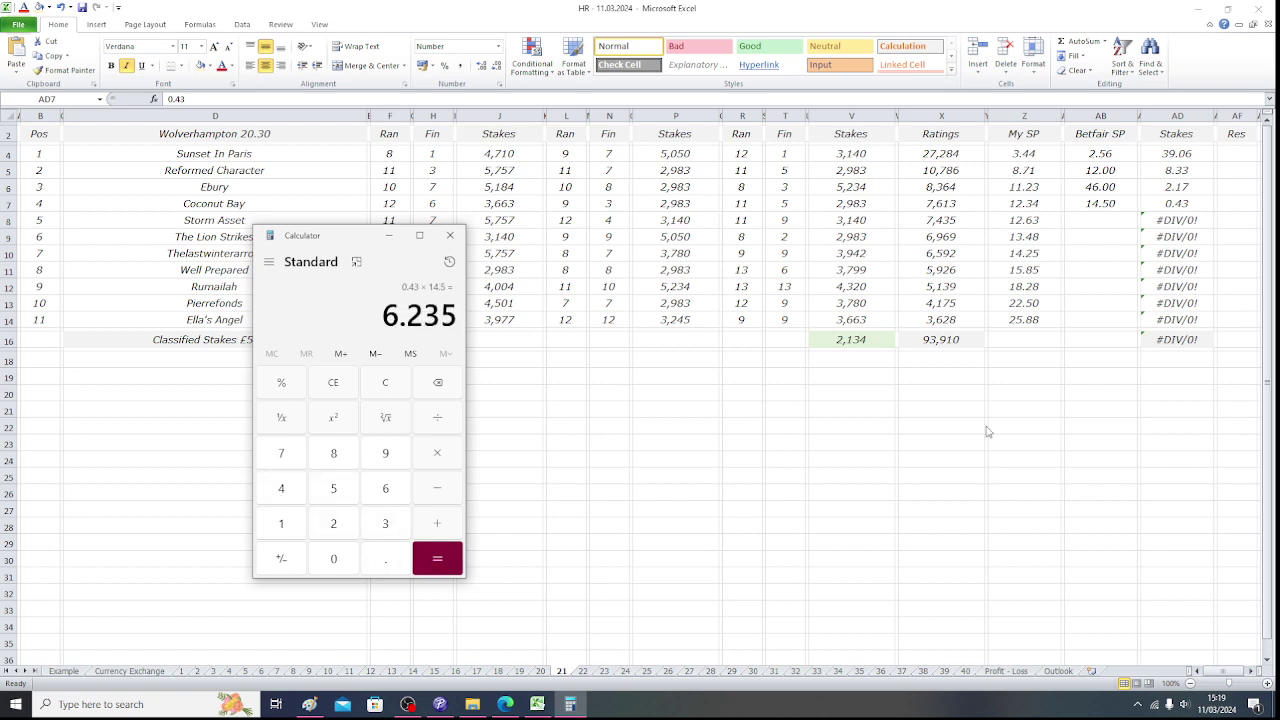
# In Excel, clear the stakes from Storm Asset down to Ella's Angel, recheck the top three's combined stake, and select the Pos heading.
pyautogui.click(1176, 236)
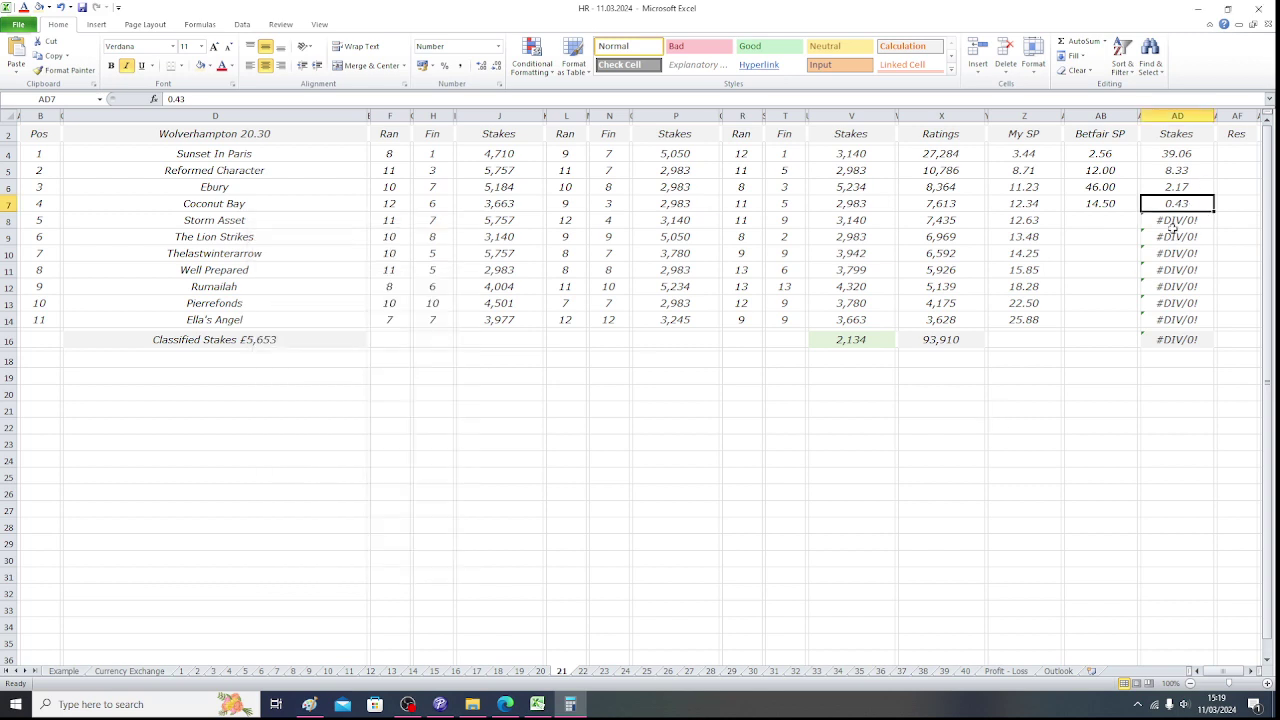
pyautogui.press('Up')
pyautogui.press('BackSpace')
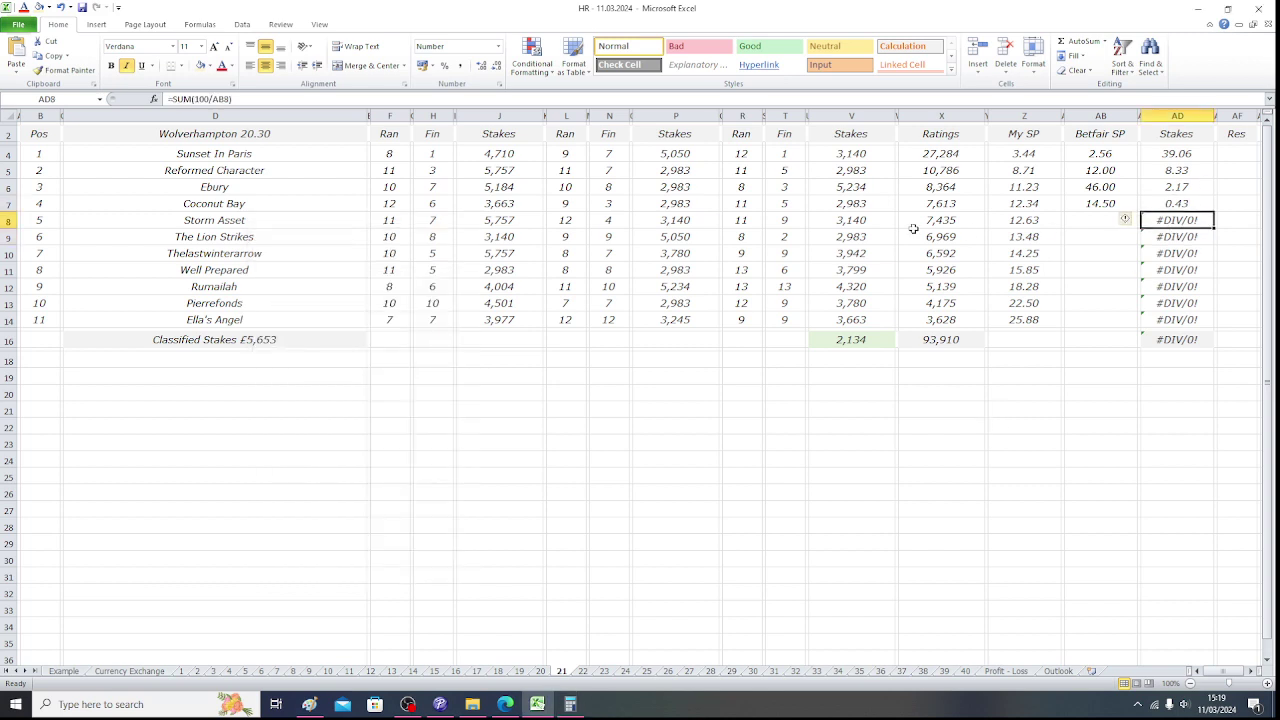
pyautogui.press('Return')
pyautogui.press('BackSpace')
pyautogui.press('Return')
pyautogui.press('BackSpace')
pyautogui.press('Return')
pyautogui.press('BackSpace')
pyautogui.press('Return')
pyautogui.press('Return')
pyautogui.press('BackSpace')
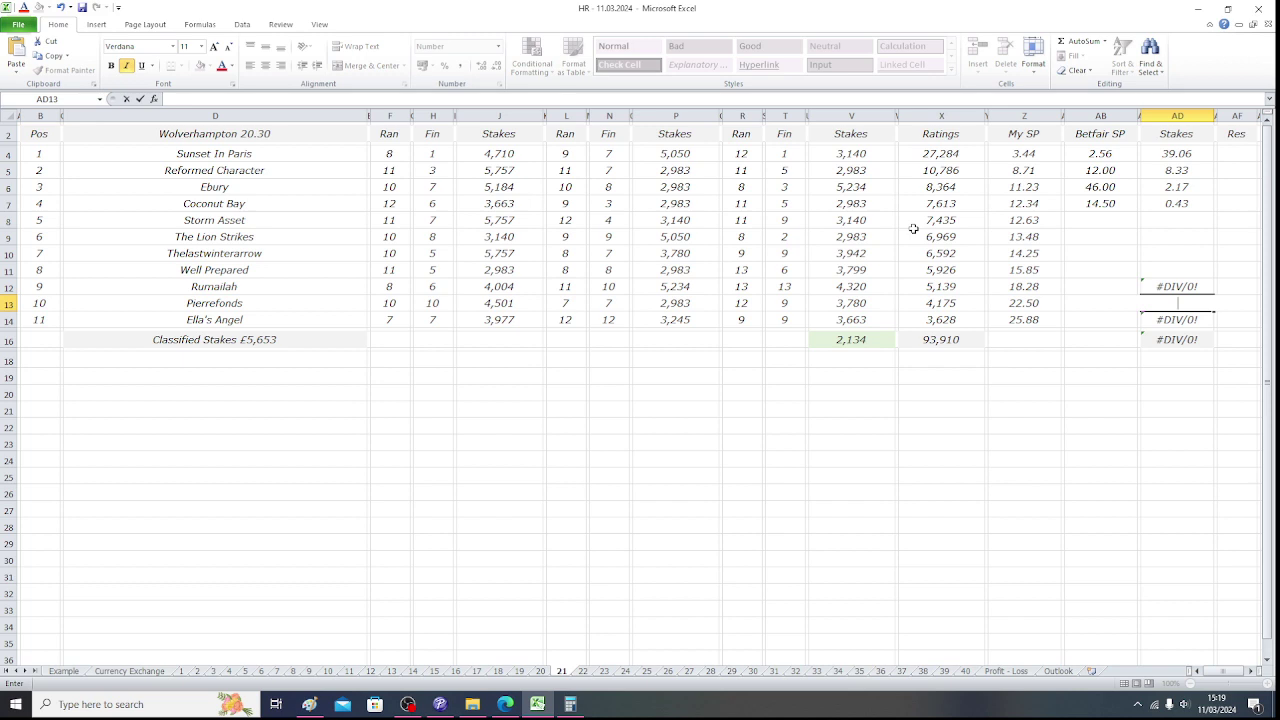
pyautogui.press('Return')
pyautogui.press('BackSpace')
pyautogui.press('Up')
pyautogui.press('Up')
pyautogui.press('BackSpace')
pyautogui.press('Up')
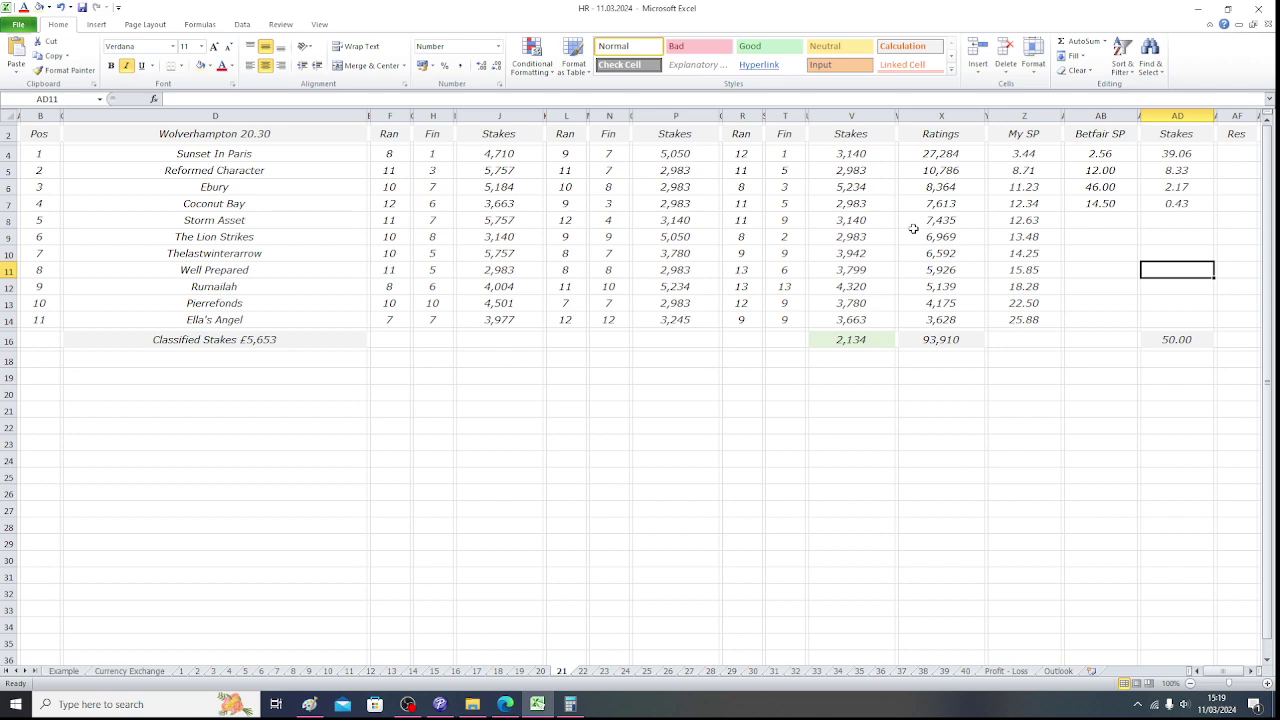
pyautogui.moveTo(1180, 153); pyautogui.dragTo(1176, 188)
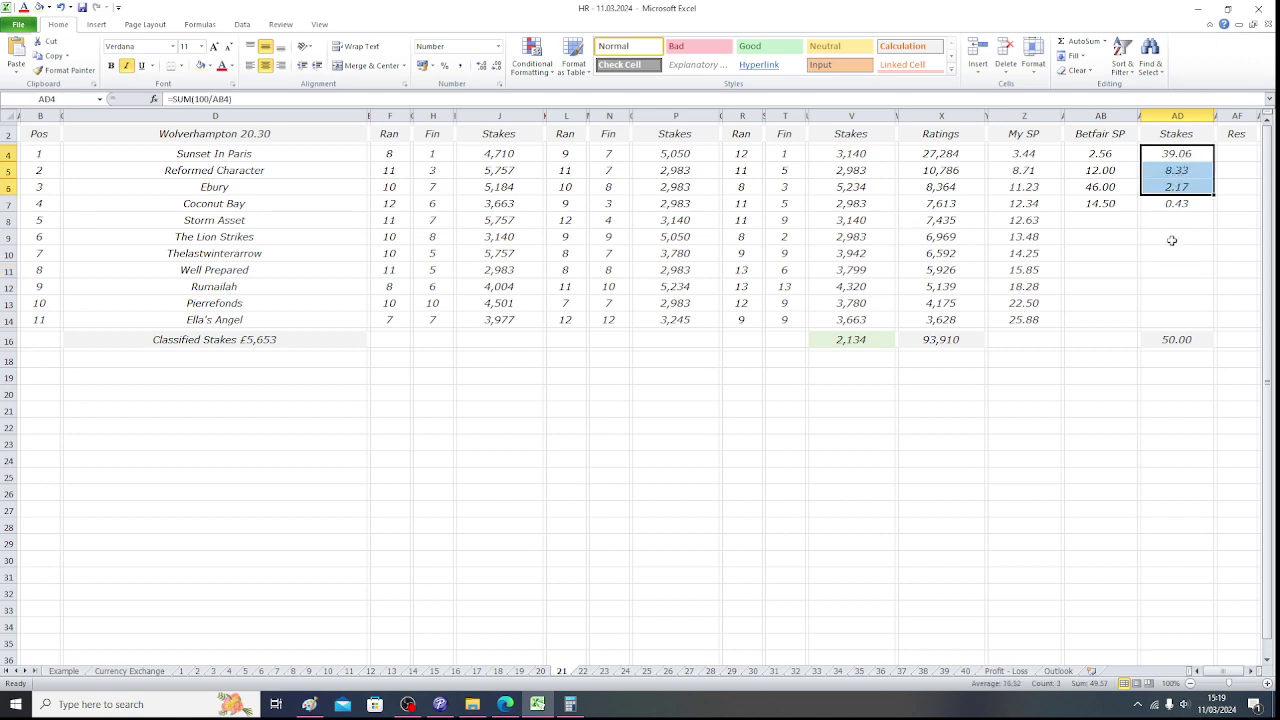
pyautogui.click(38, 139)
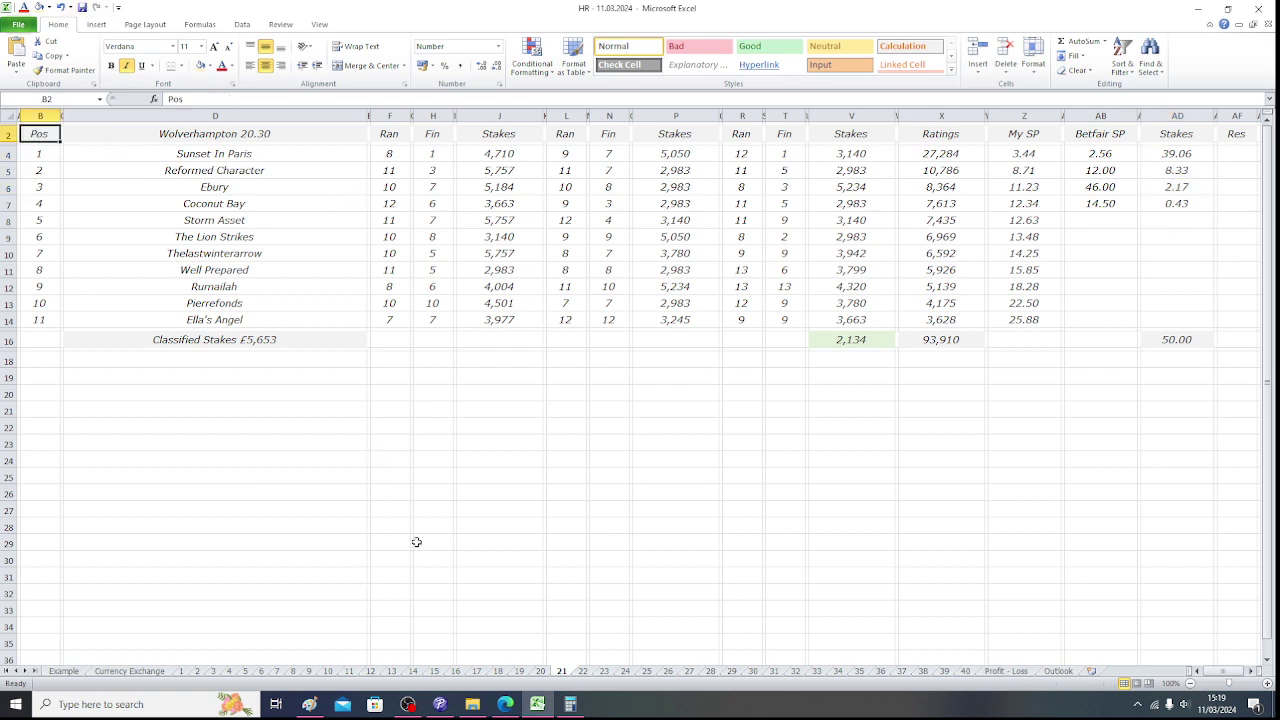
# Review the Wolverhampton 17.00 race sheet, going through the backed horses Bungle Bay, Bear To Dream and Arlecchino's Gift.
pyautogui.click(440, 671)
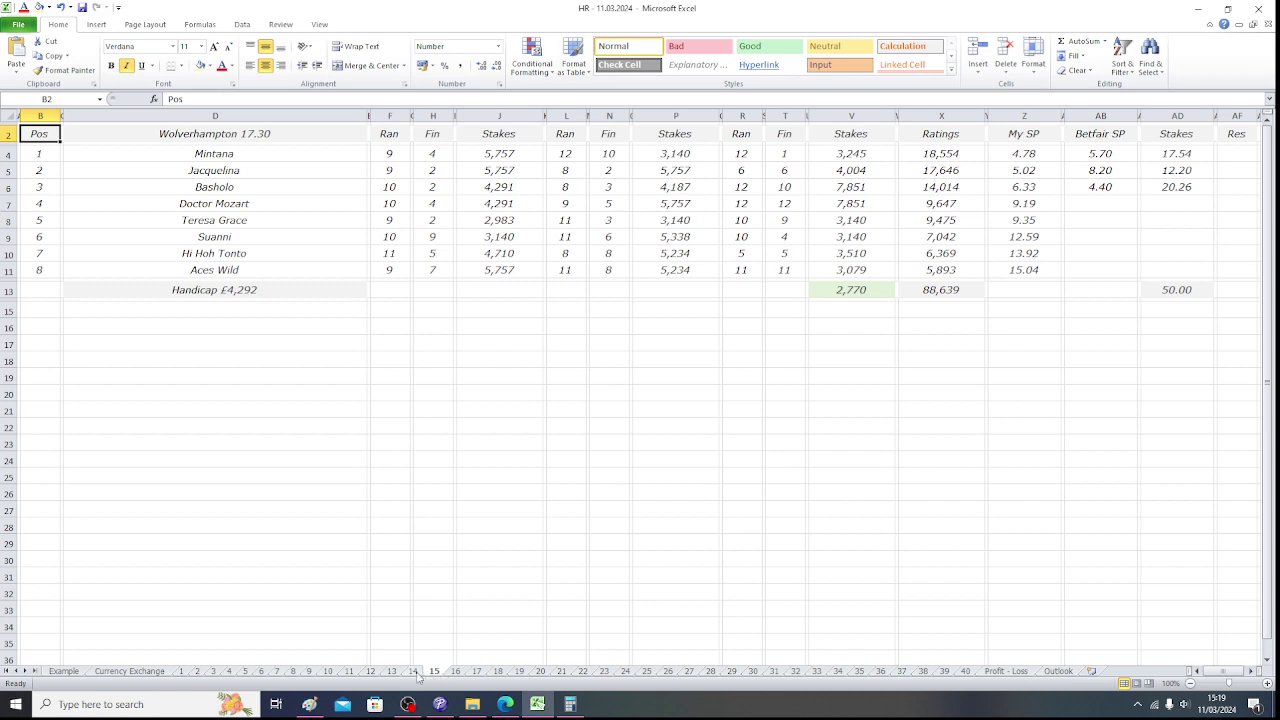
pyautogui.click(418, 672)
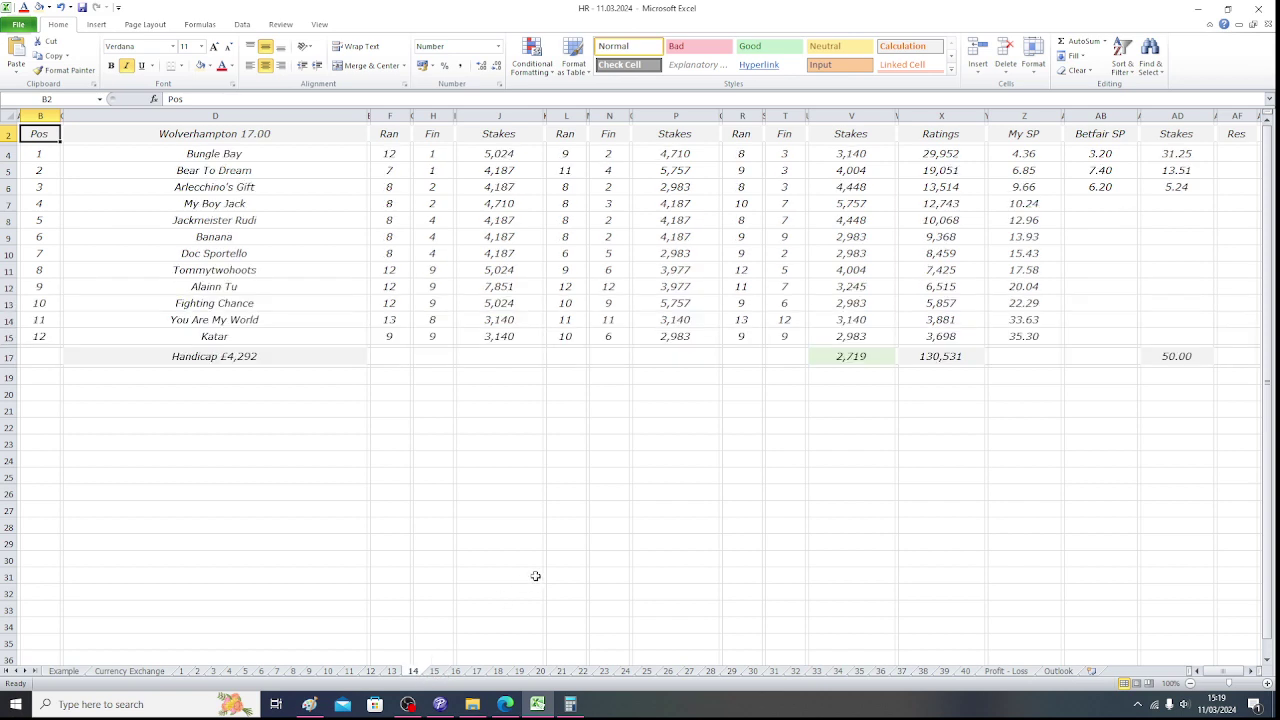
pyautogui.click(288, 155)
pyautogui.click(288, 171)
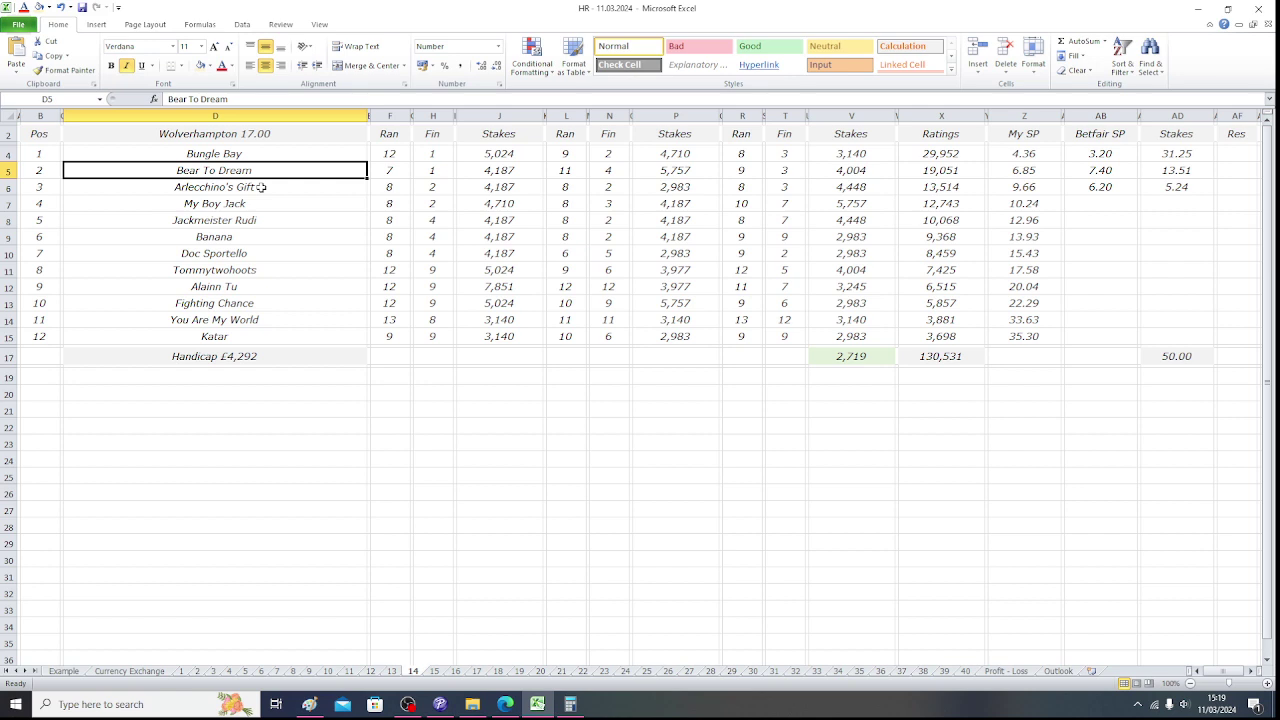
pyautogui.click(260, 187)
pyautogui.click(45, 131)
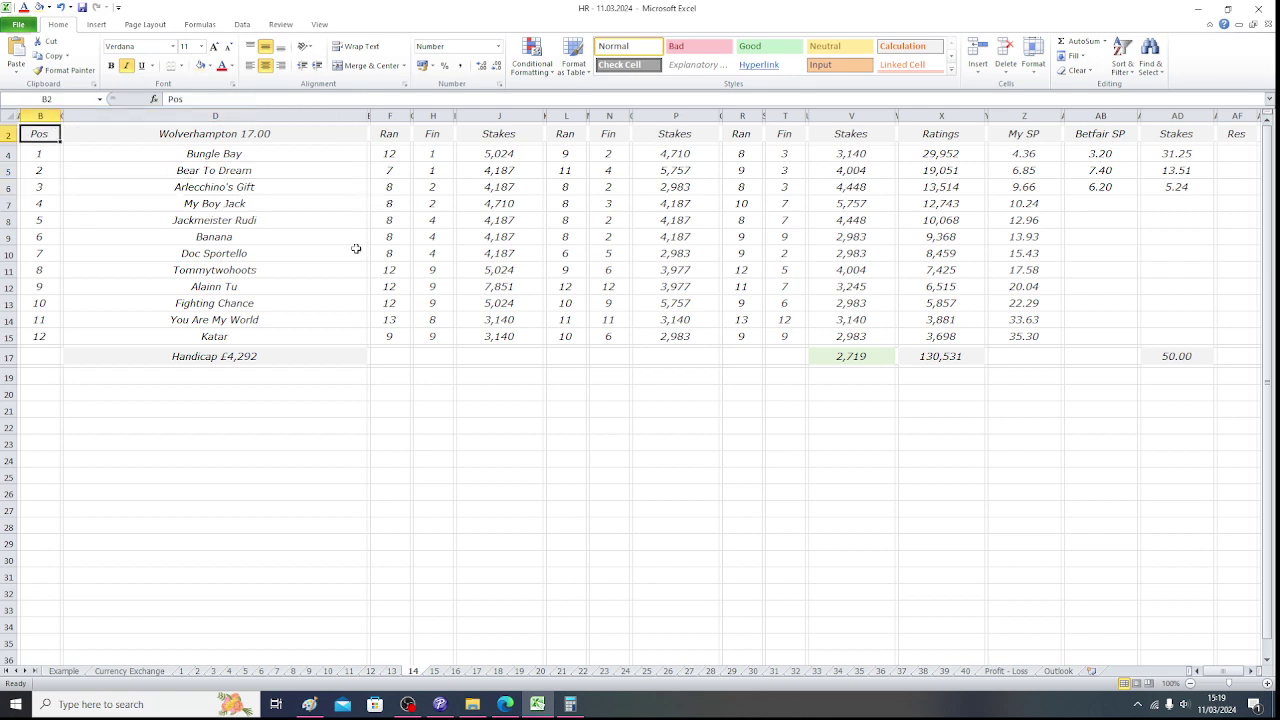
# Review the Wolverhampton 17.30, 18.00 and 18.30 sheets, going through Glorious Angel, Incrimination and Eleutheromania in the 18.30.
pyautogui.click(434, 671)
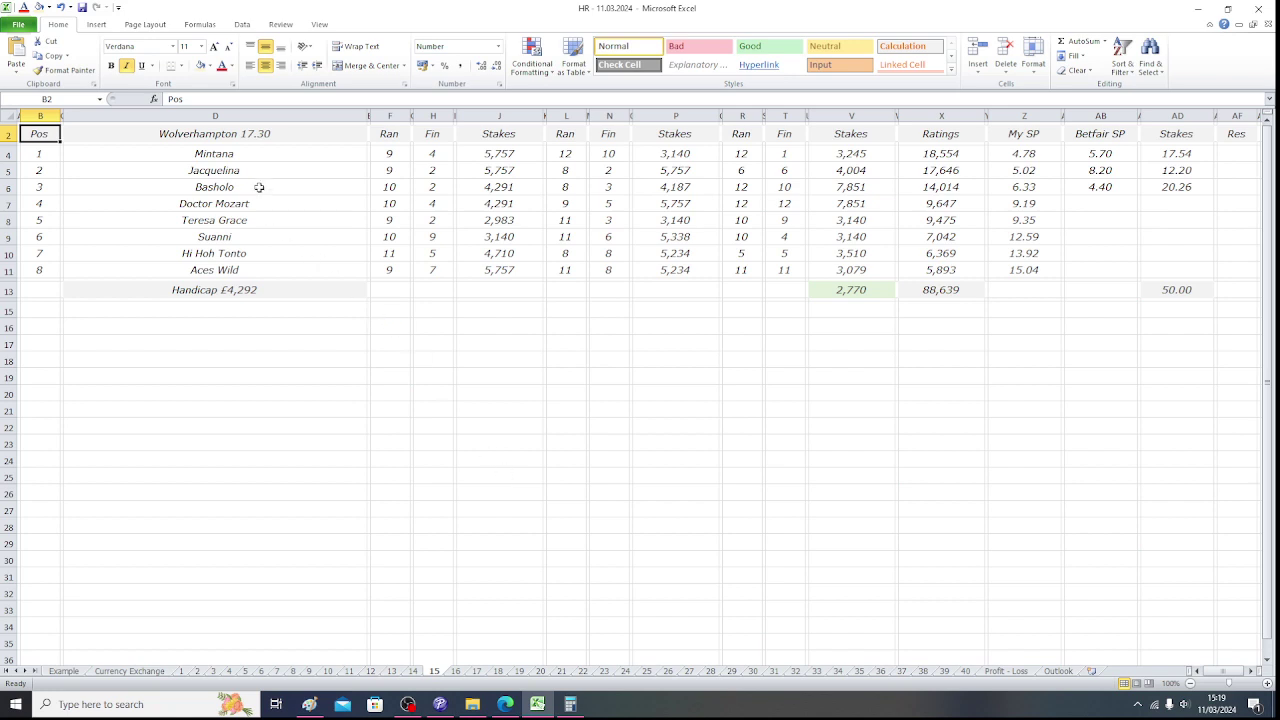
pyautogui.click(456, 671)
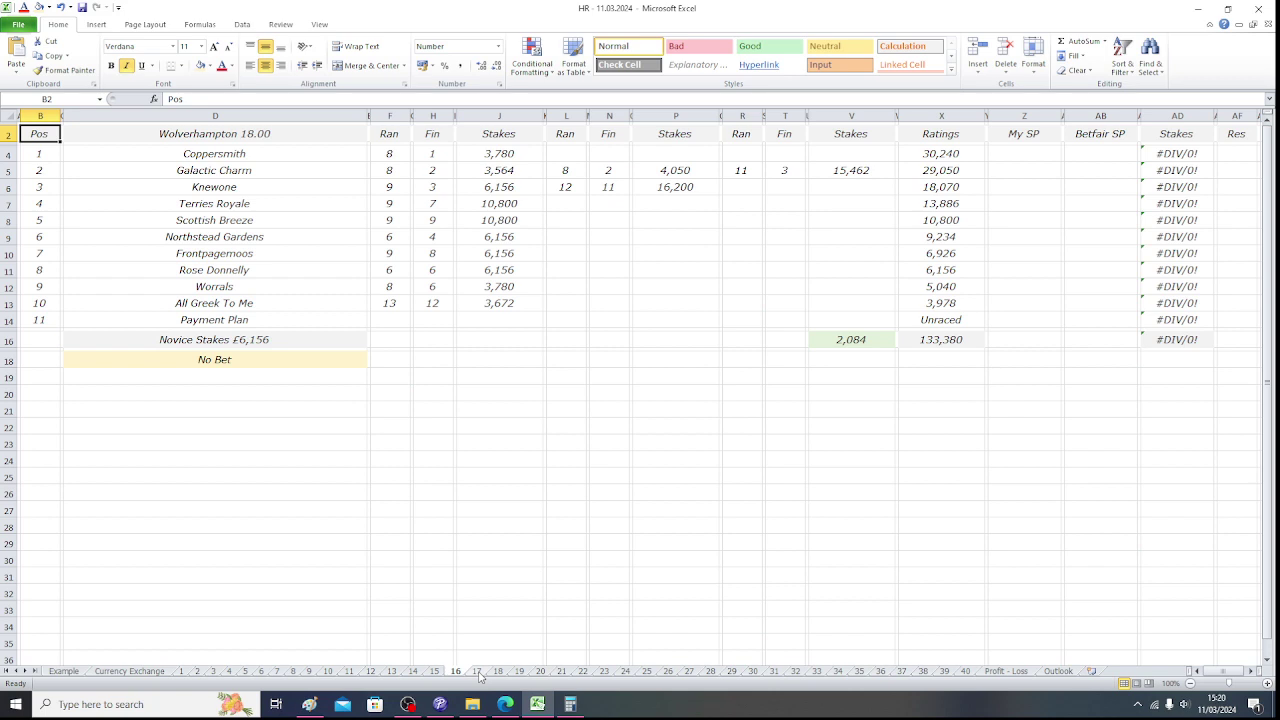
pyautogui.click(477, 671)
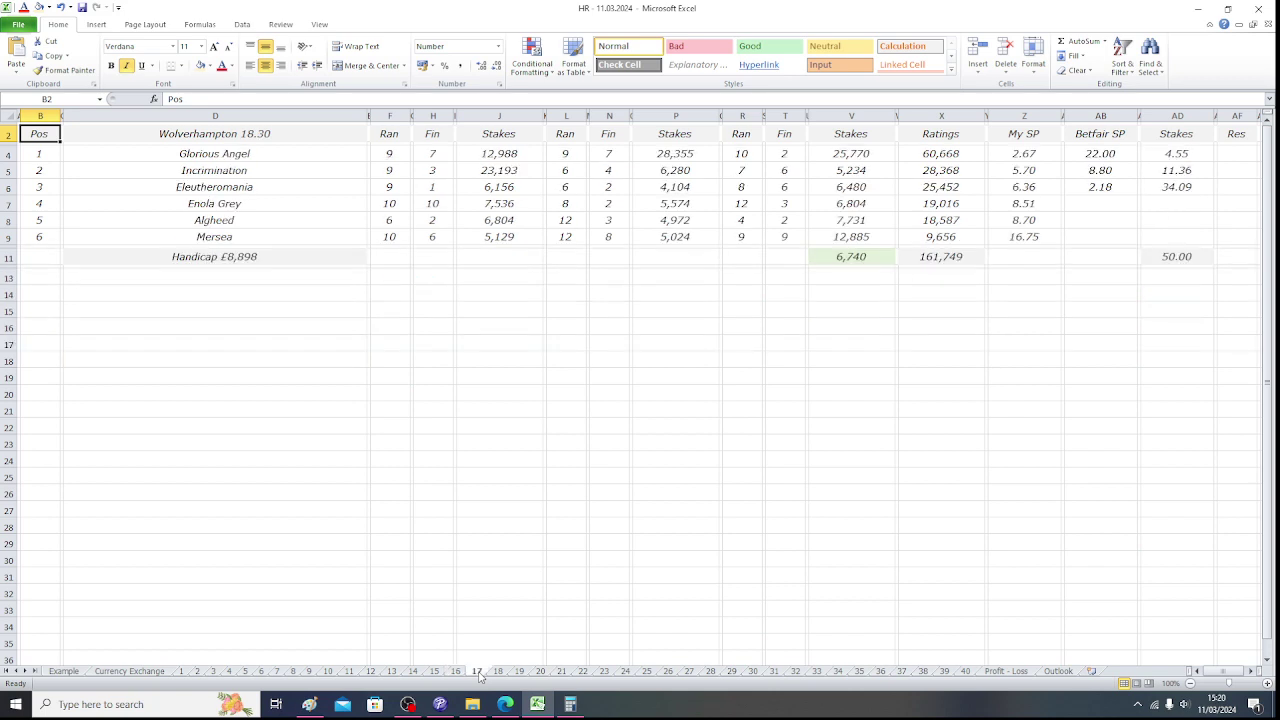
pyautogui.click(270, 155)
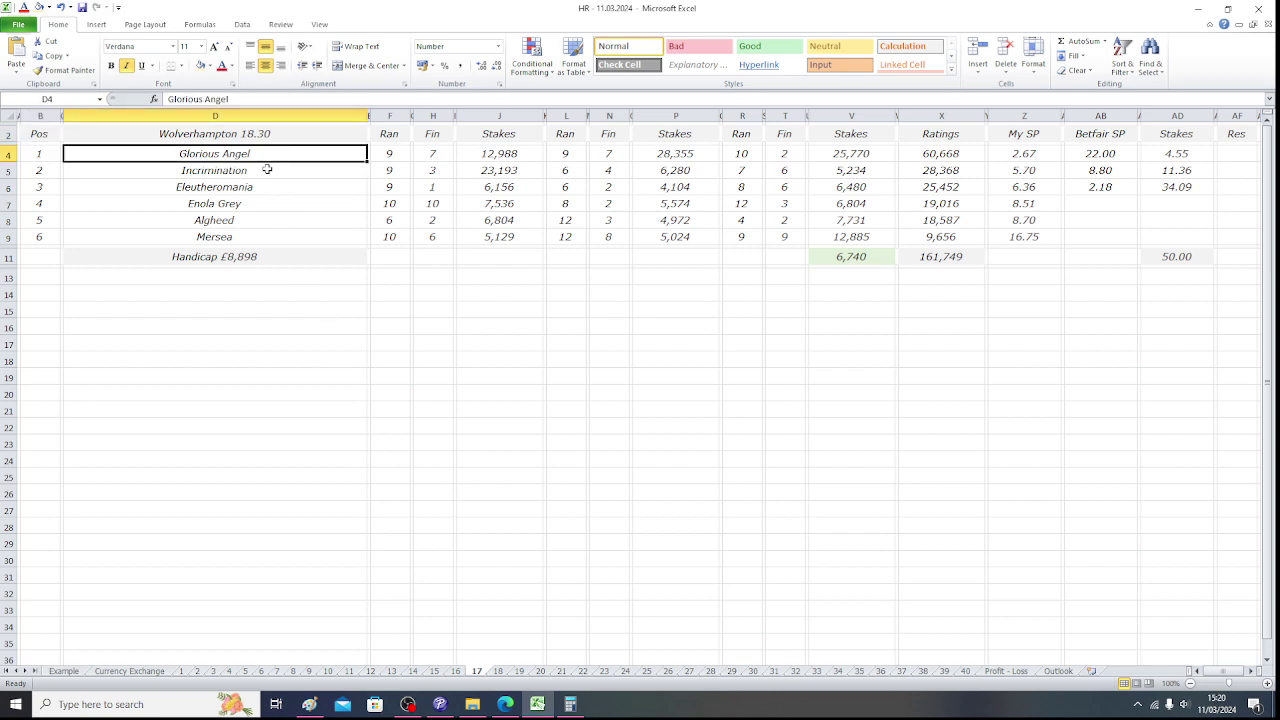
pyautogui.click(267, 170)
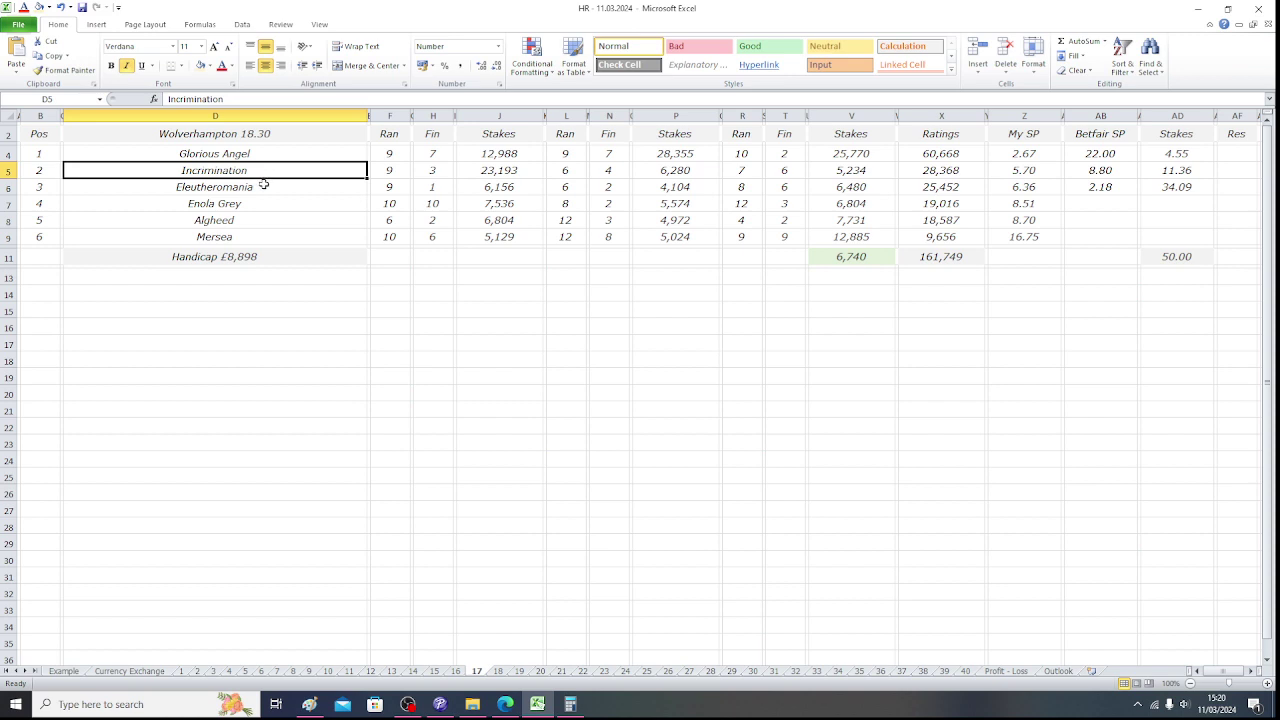
pyautogui.click(263, 184)
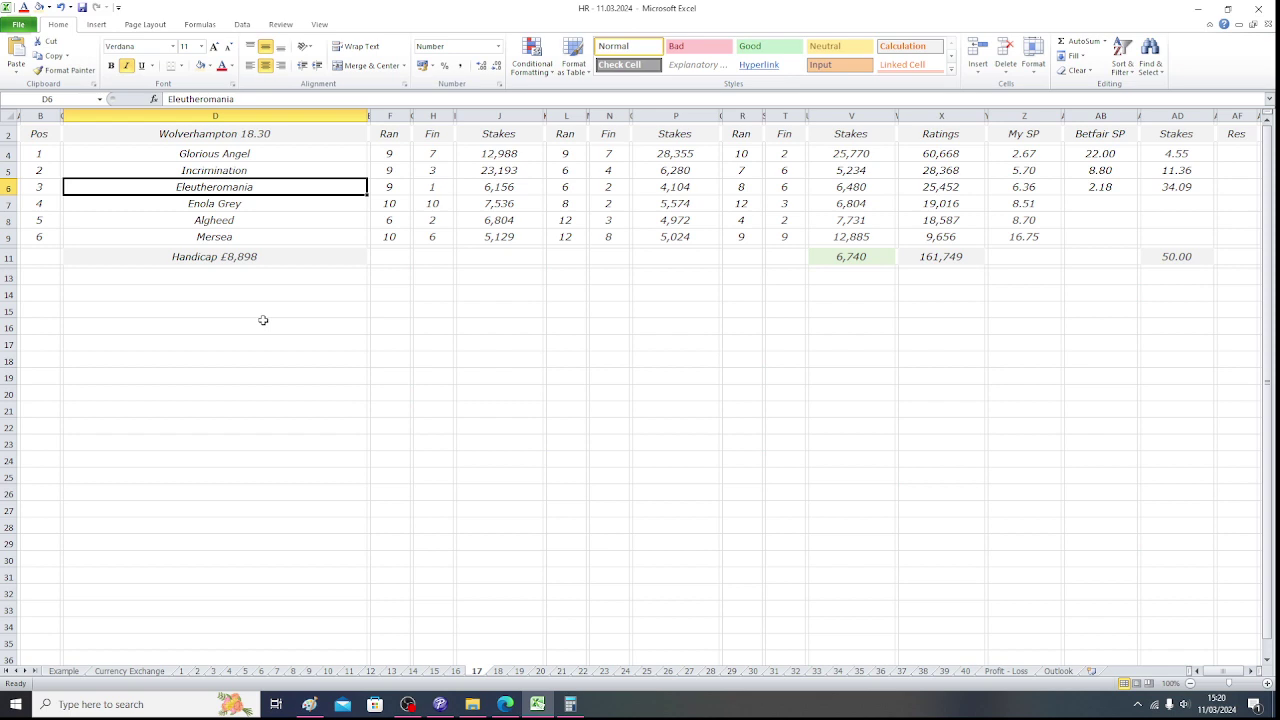
pyautogui.click(40, 136)
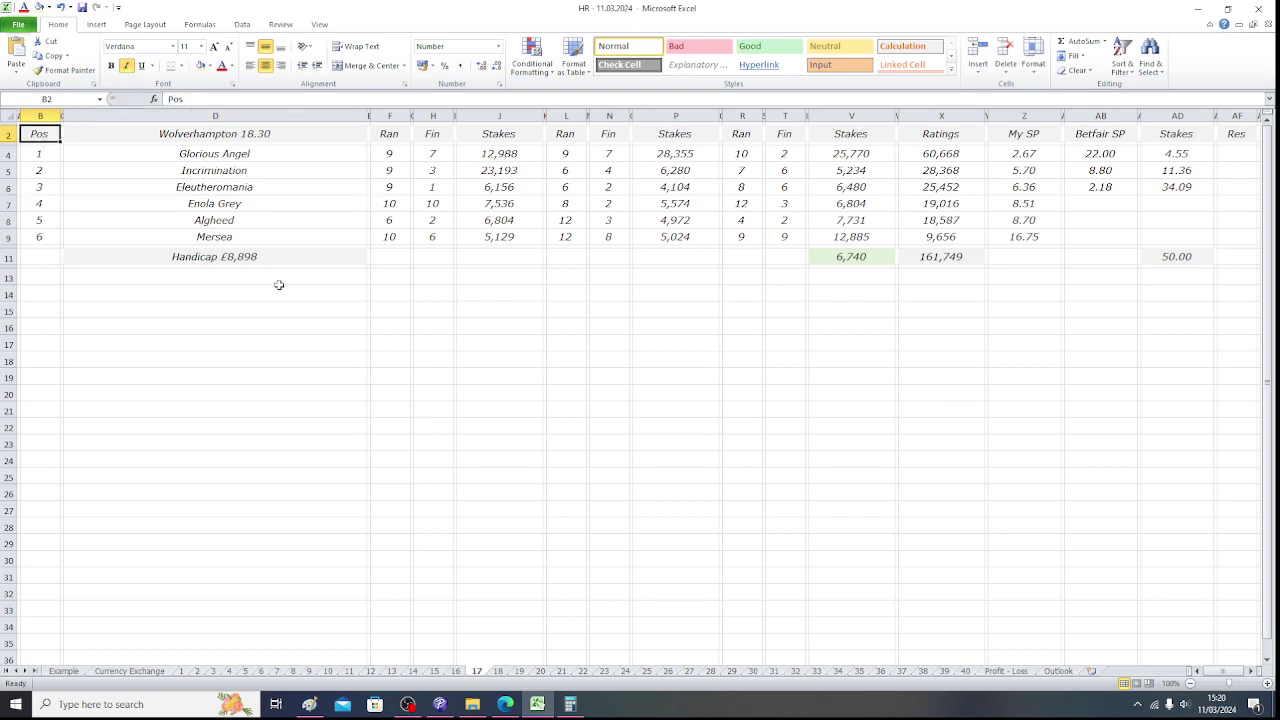
# Review the backed horses and their stakes on the Wolverhampton 19.00, 19.30, 20.00 and 20.30 sheets.
pyautogui.click(498, 671)
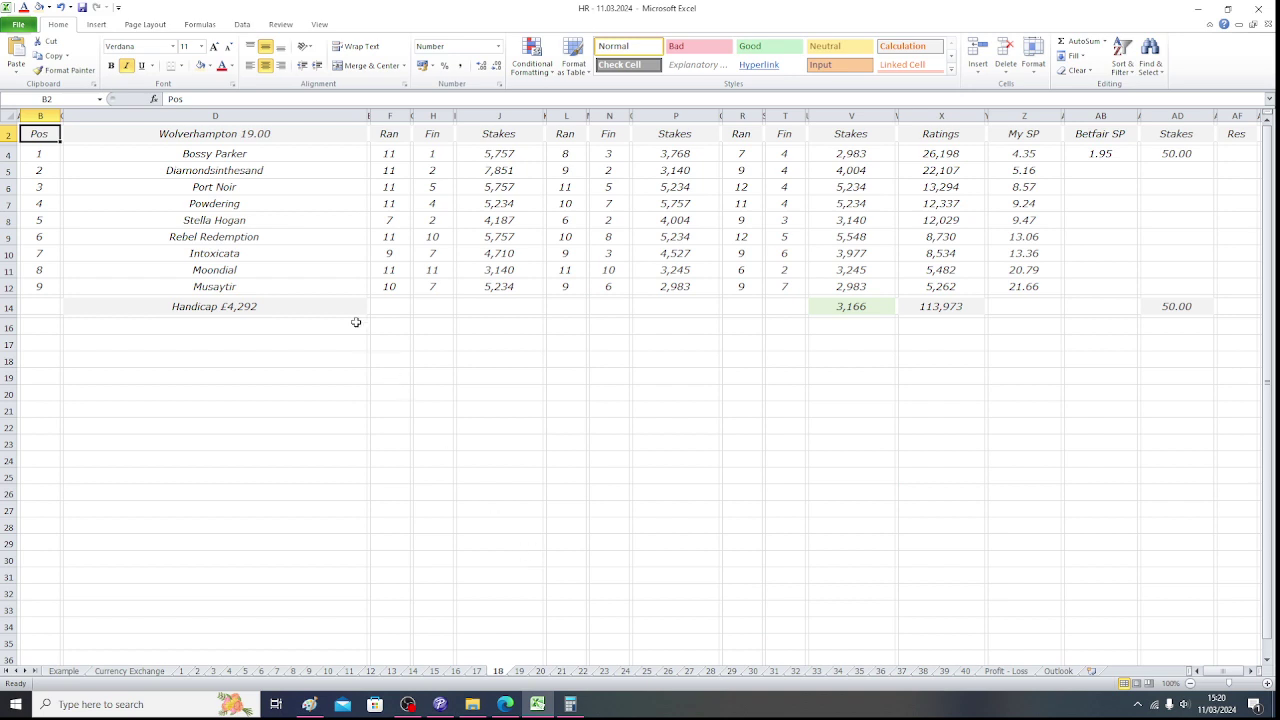
pyautogui.click(519, 671)
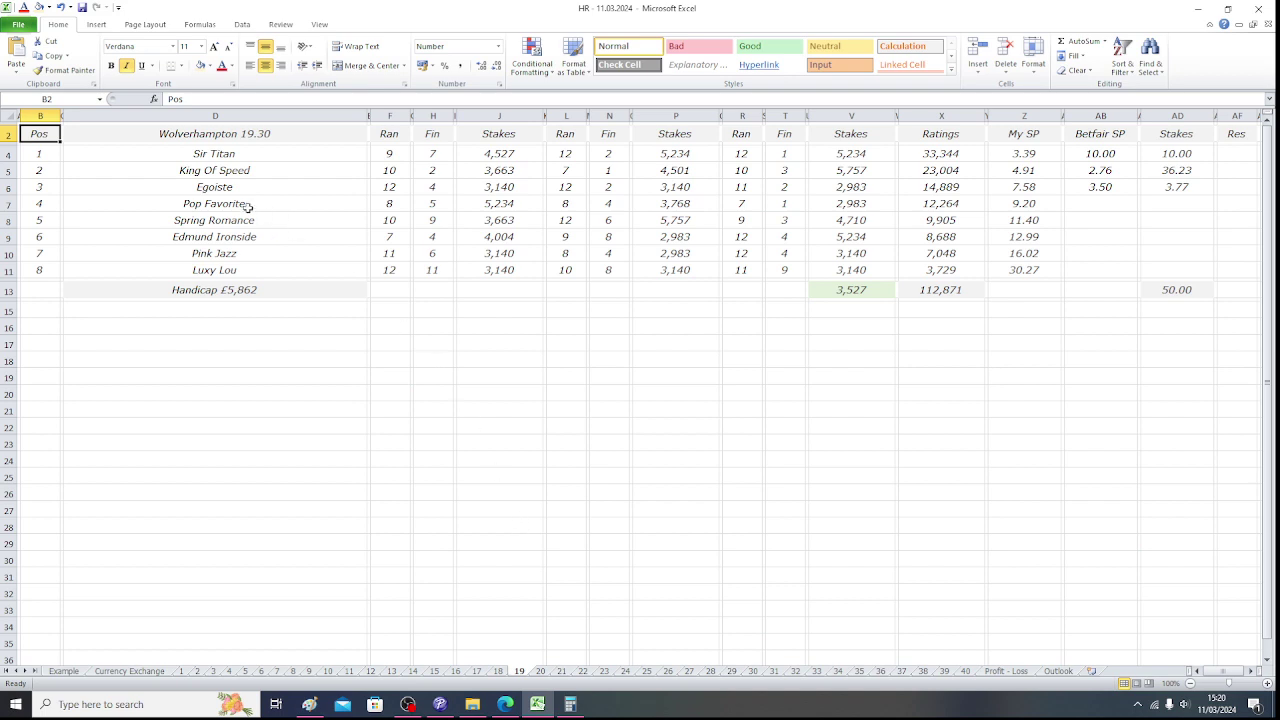
pyautogui.click(540, 672)
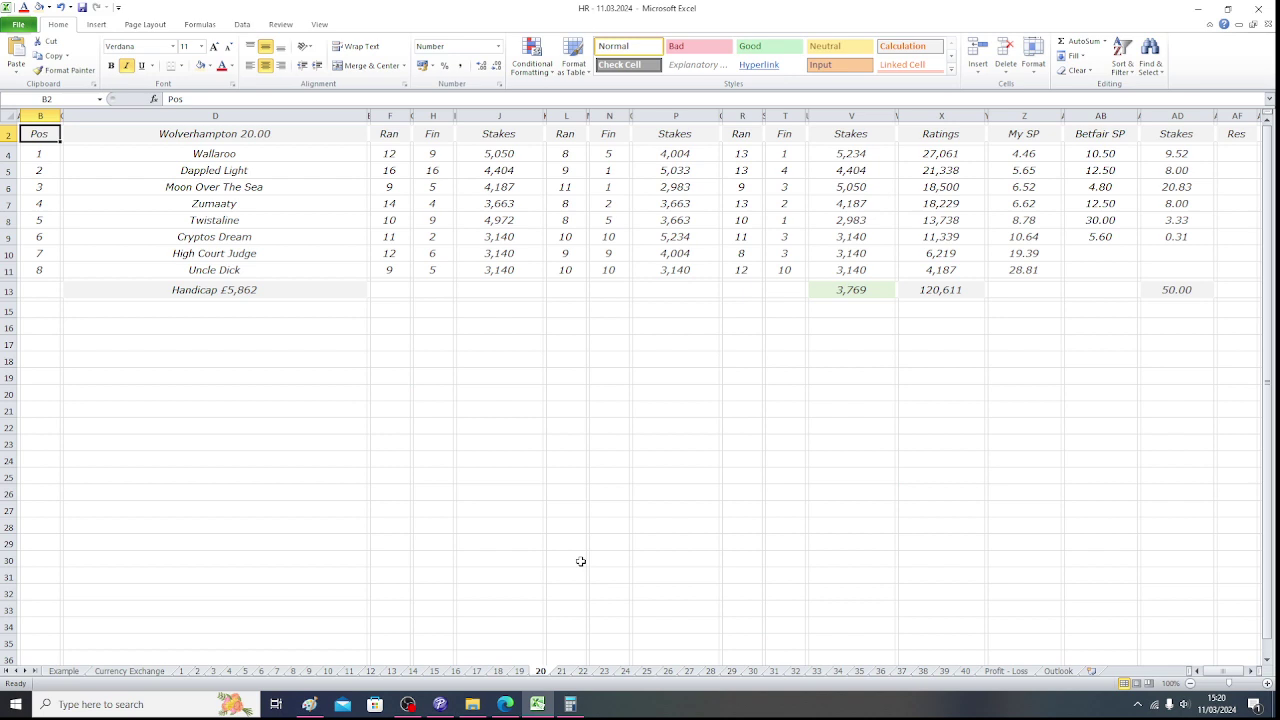
pyautogui.click(562, 672)
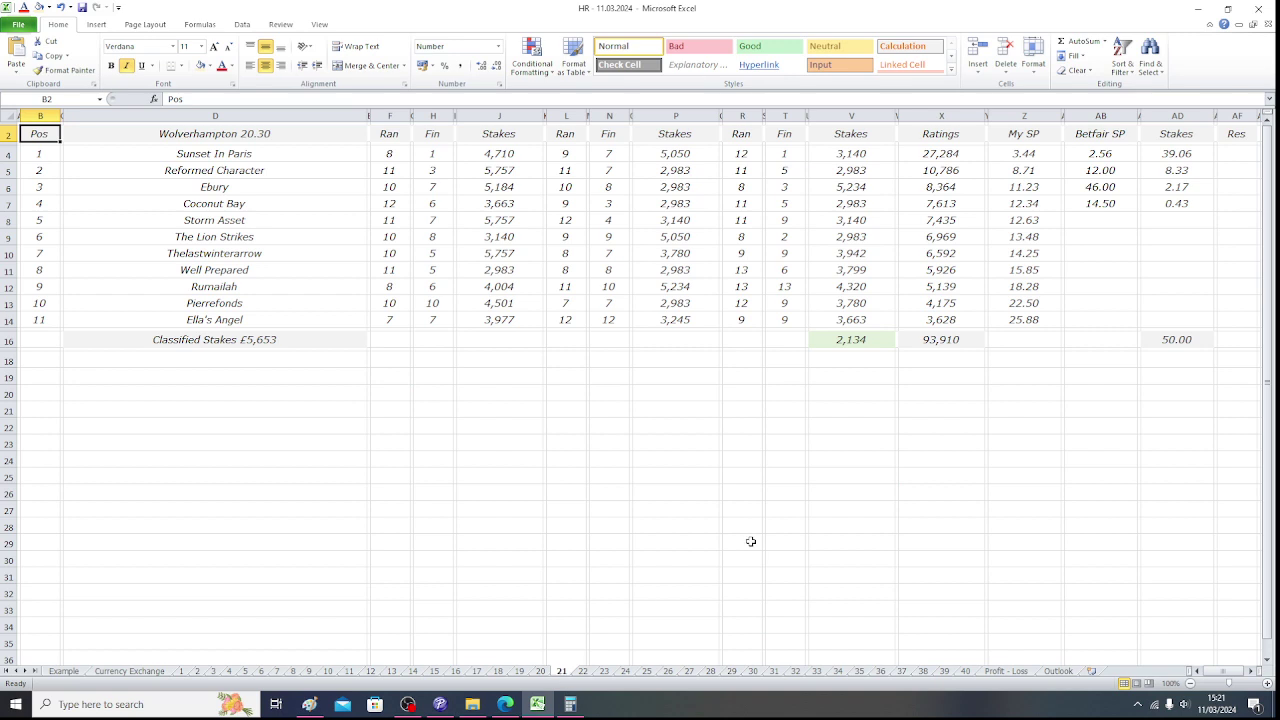